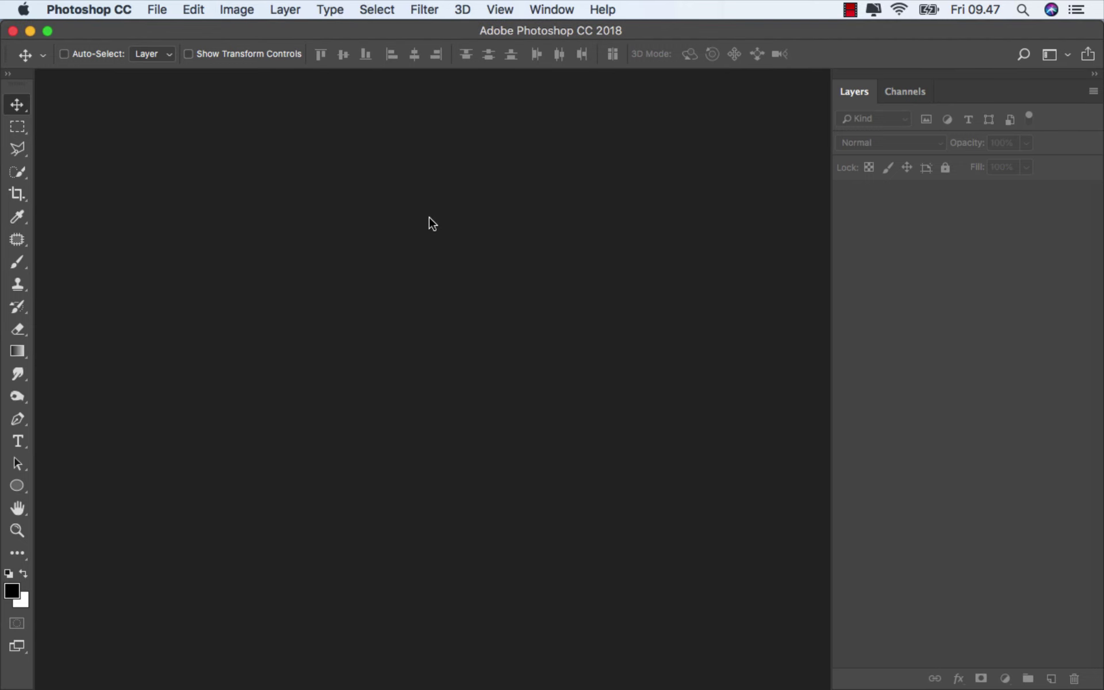
- Create a white 5000 × 3000 px, 300 ppi document and drag the house photo into it
{"action": "left_click", "coordinate": [160, 10]}
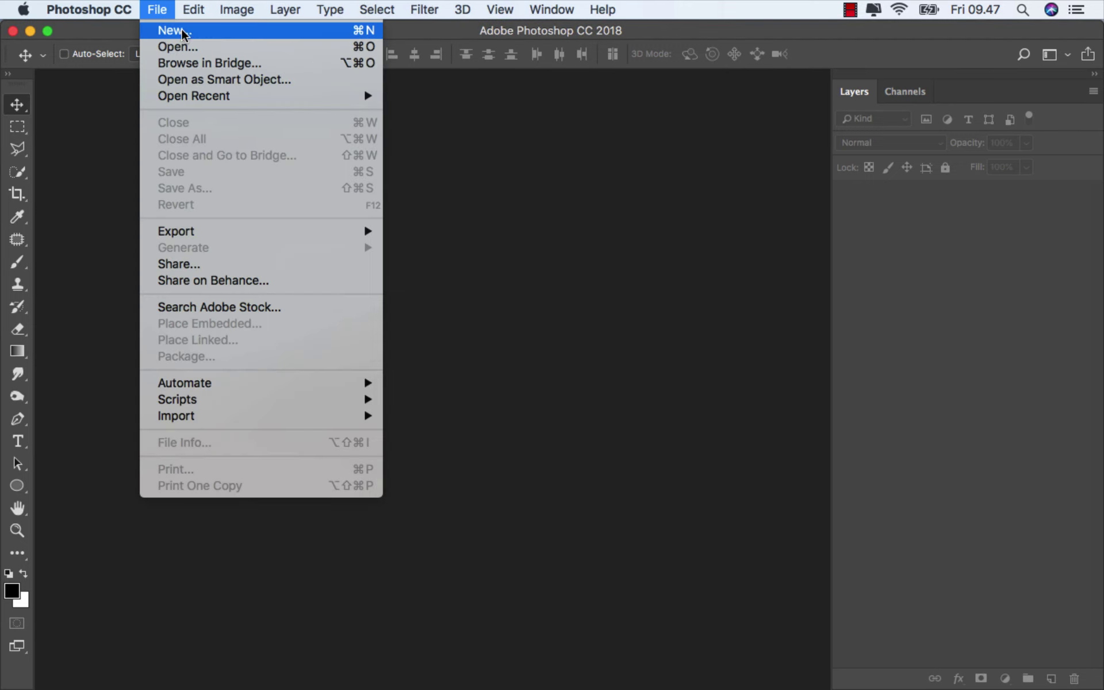
{"action": "left_click", "coordinate": [195, 32]}
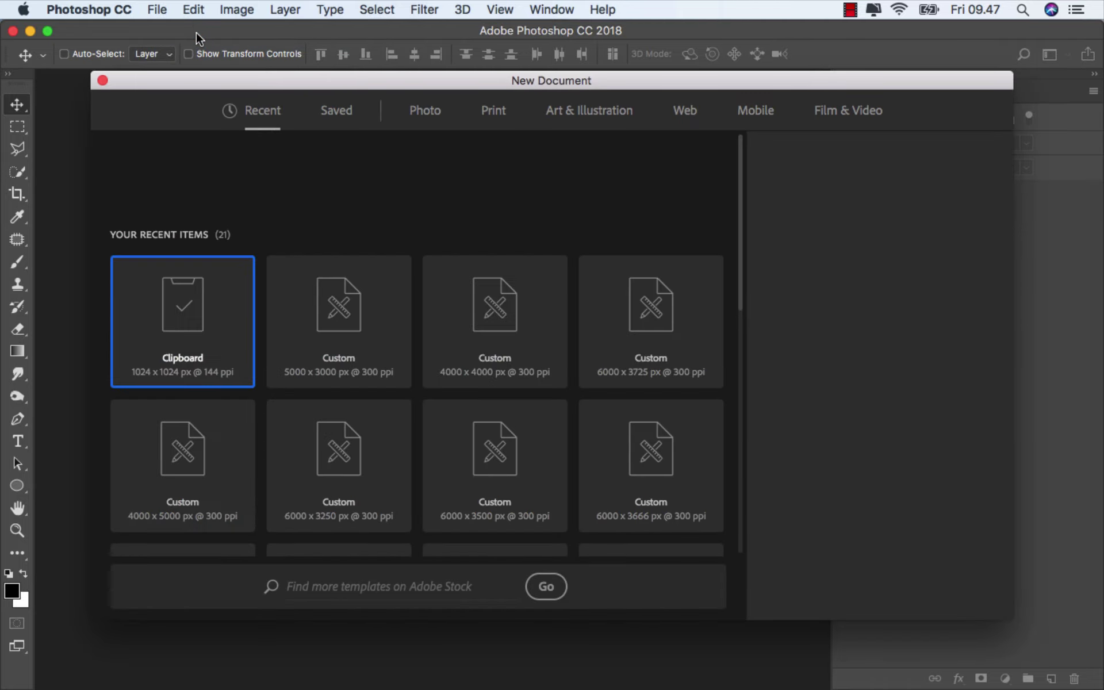
{"action": "left_click", "coordinate": [338, 420]}
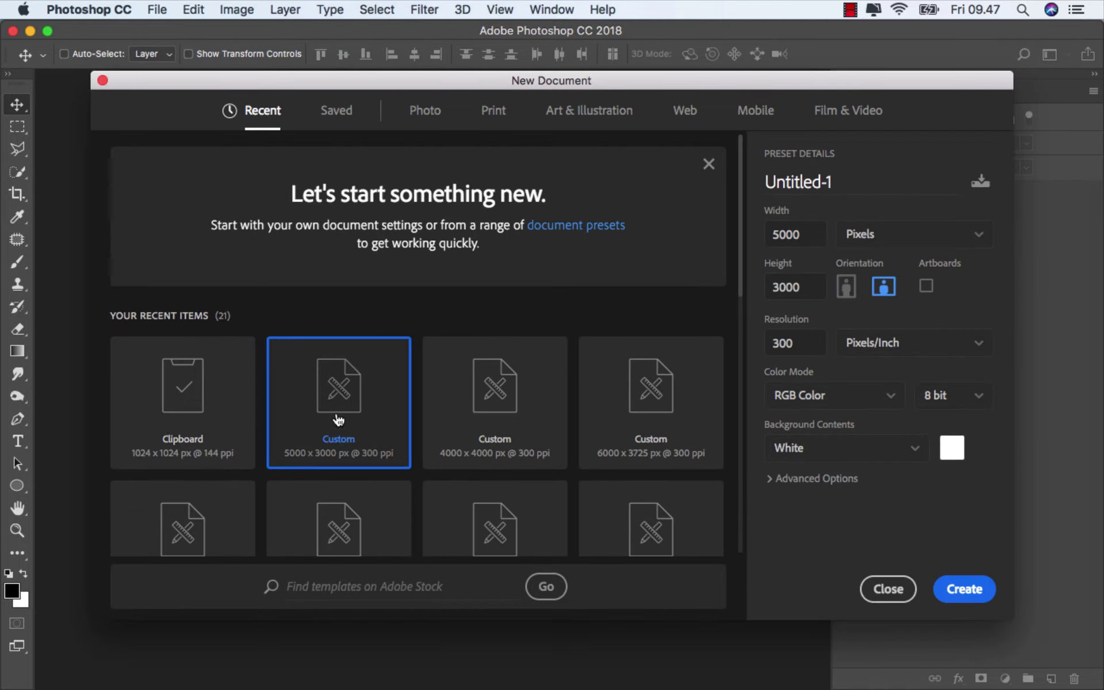
{"action": "double_click", "coordinate": [809, 235]}
{"action": "left_click", "coordinate": [809, 289]}
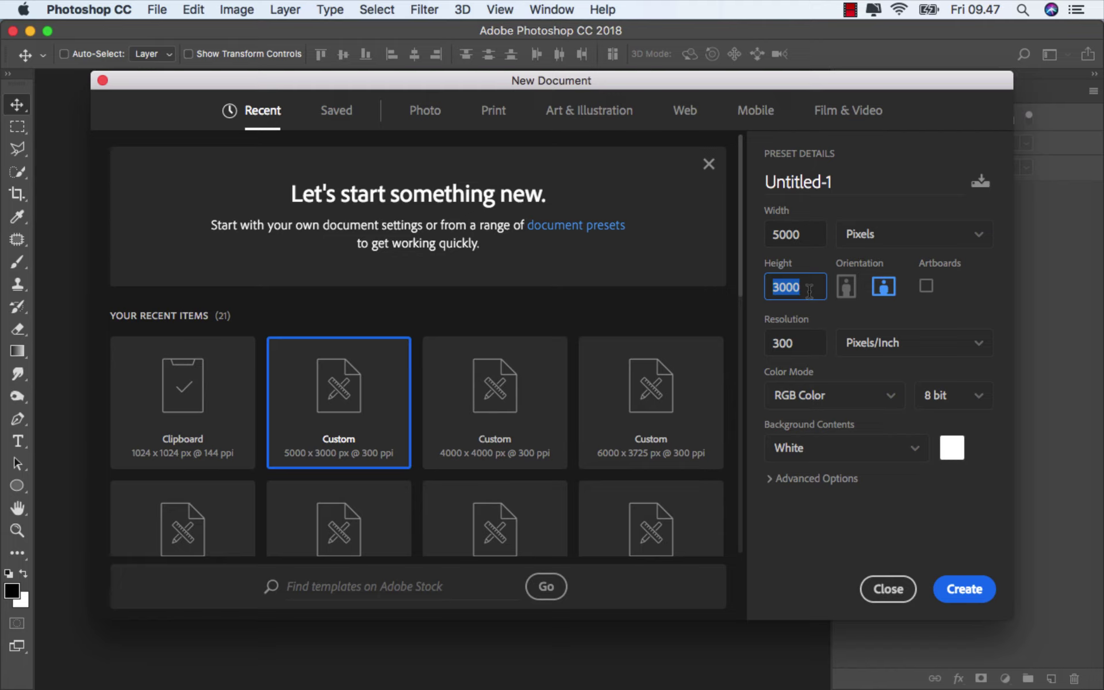
{"action": "left_click", "coordinate": [954, 583]}
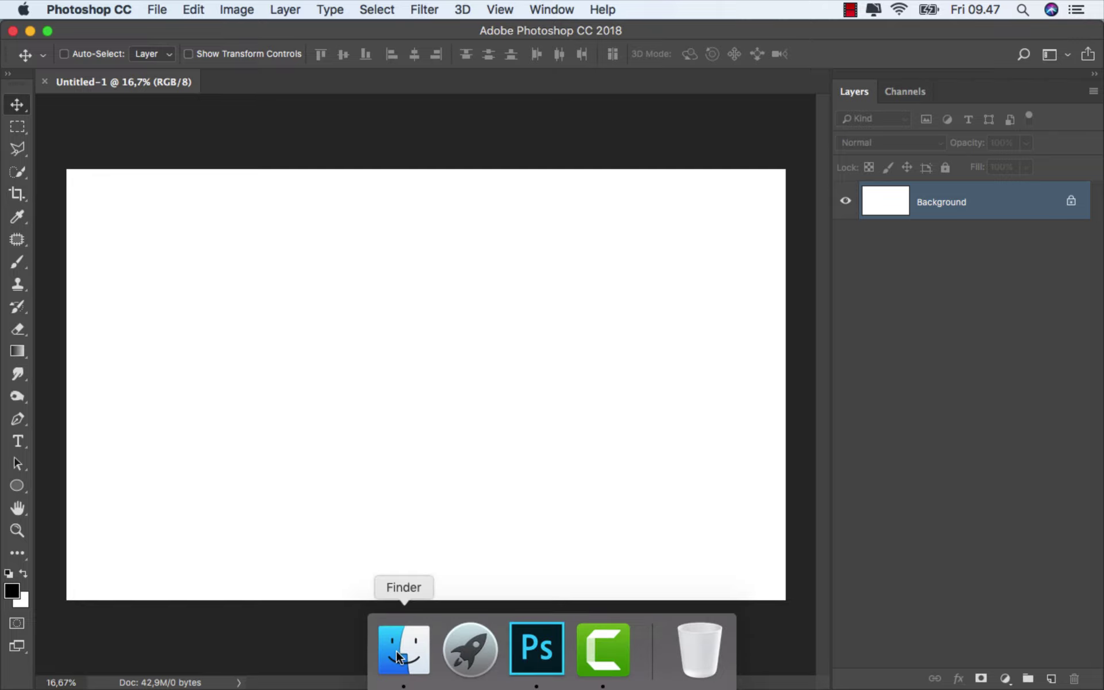
{"action": "left_click", "coordinate": [399, 656]}
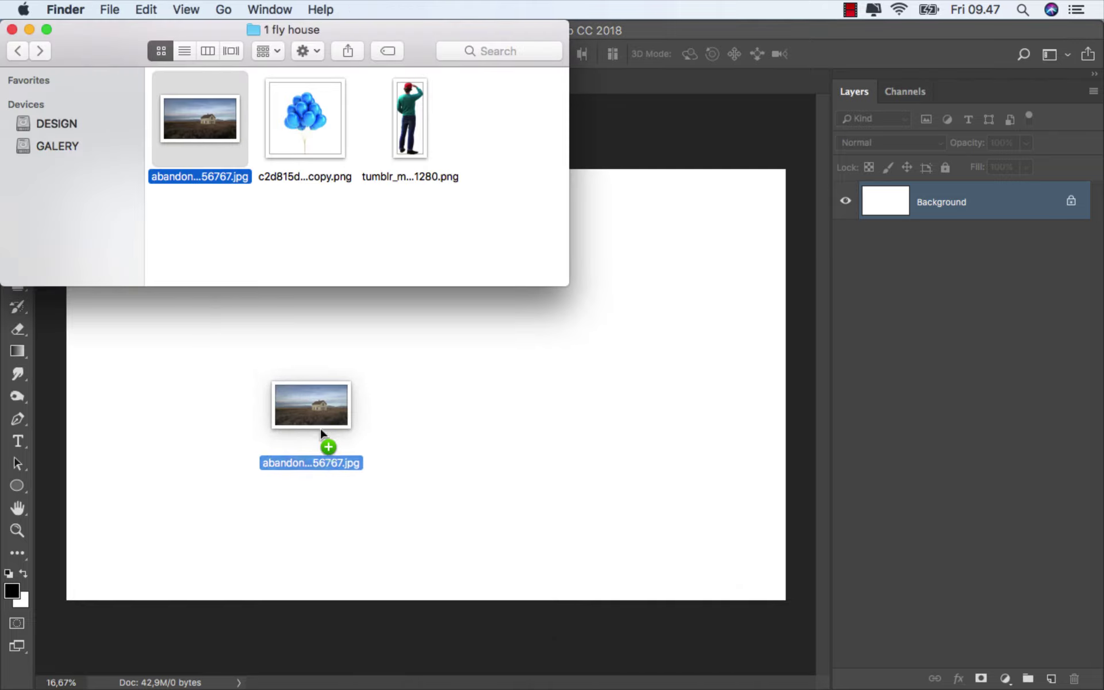
{"action": "left_click_drag", "start_coordinate": [205, 132], "coordinate": [375, 399]}
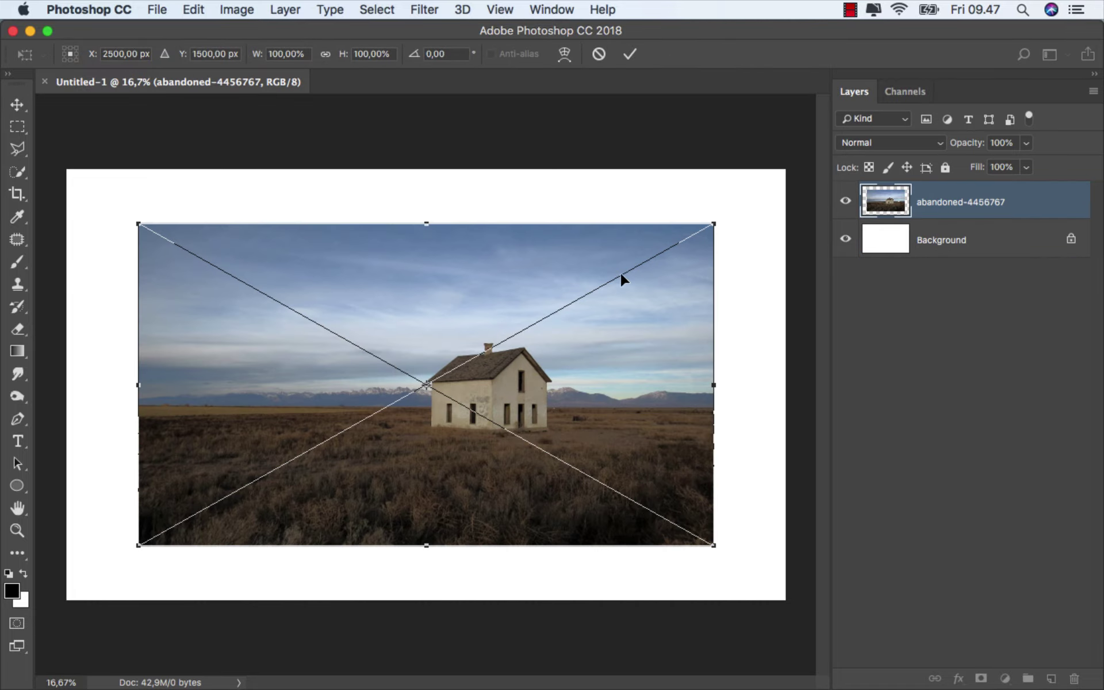
- Scale the house photo to about 125% across the canvas, rasterize it, and duplicate its layer
{"action": "left_click_drag", "start_coordinate": [709, 228], "coordinate": [774, 168]}
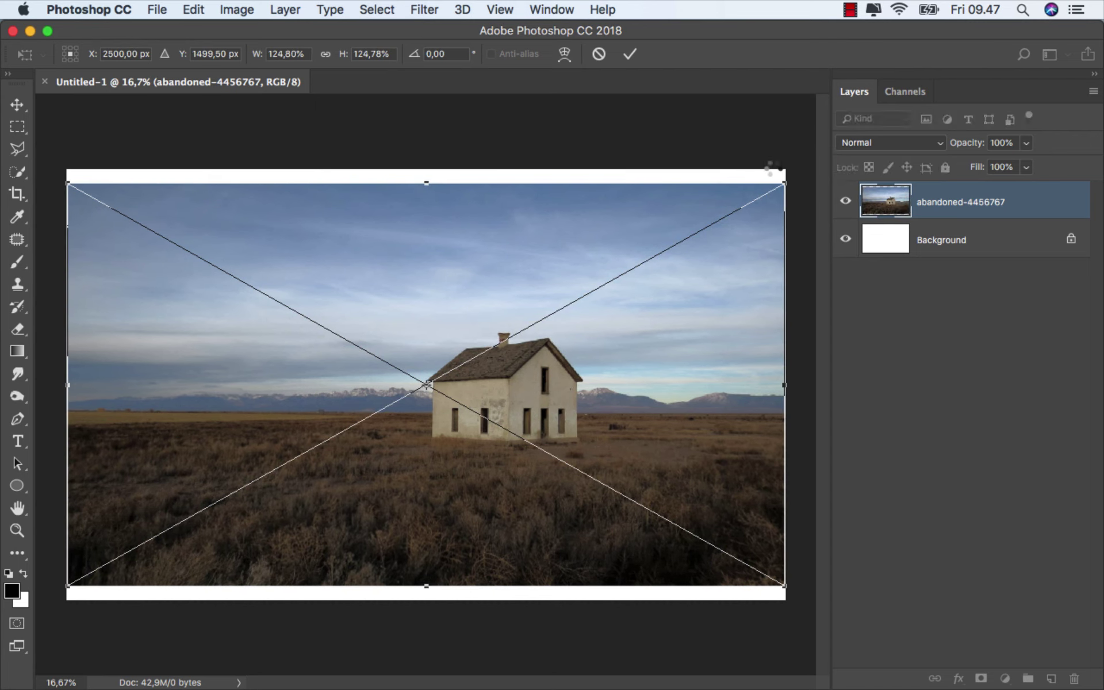
{"action": "key", "text": "Return"}
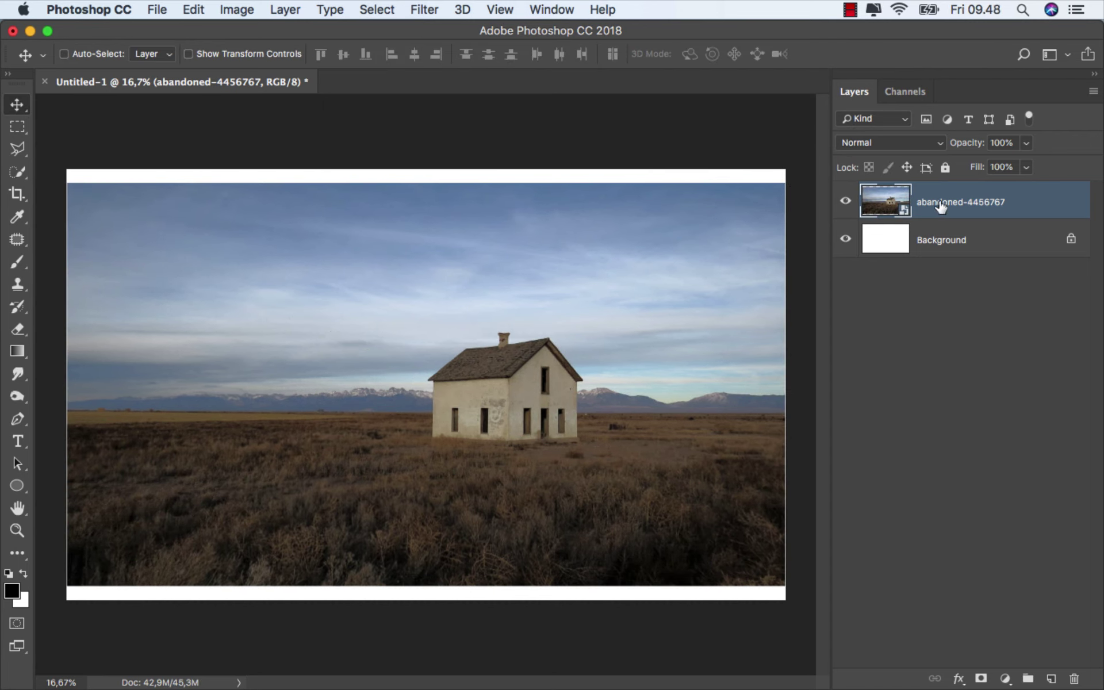
{"action": "right_click", "coordinate": [939, 202]}
{"action": "left_click", "coordinate": [842, 478]}
{"action": "key", "text": "super+j"}
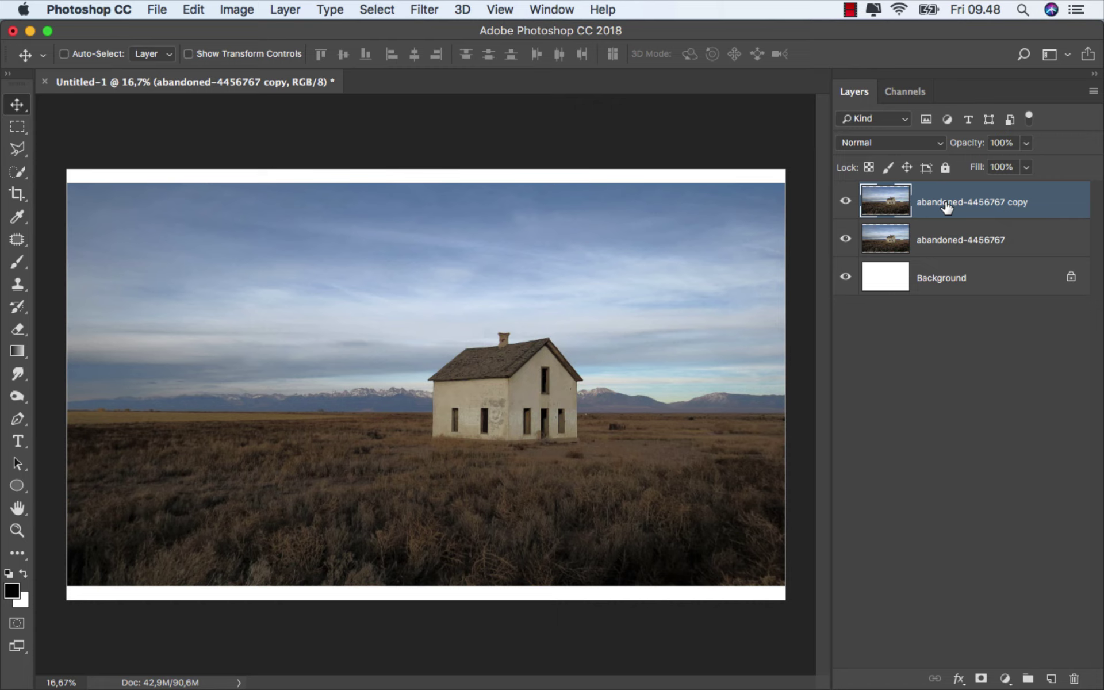
- With the Pen Tool, anchor the path at the wall's bottom-left and the left roof corner
{"action": "left_click", "coordinate": [19, 418]}
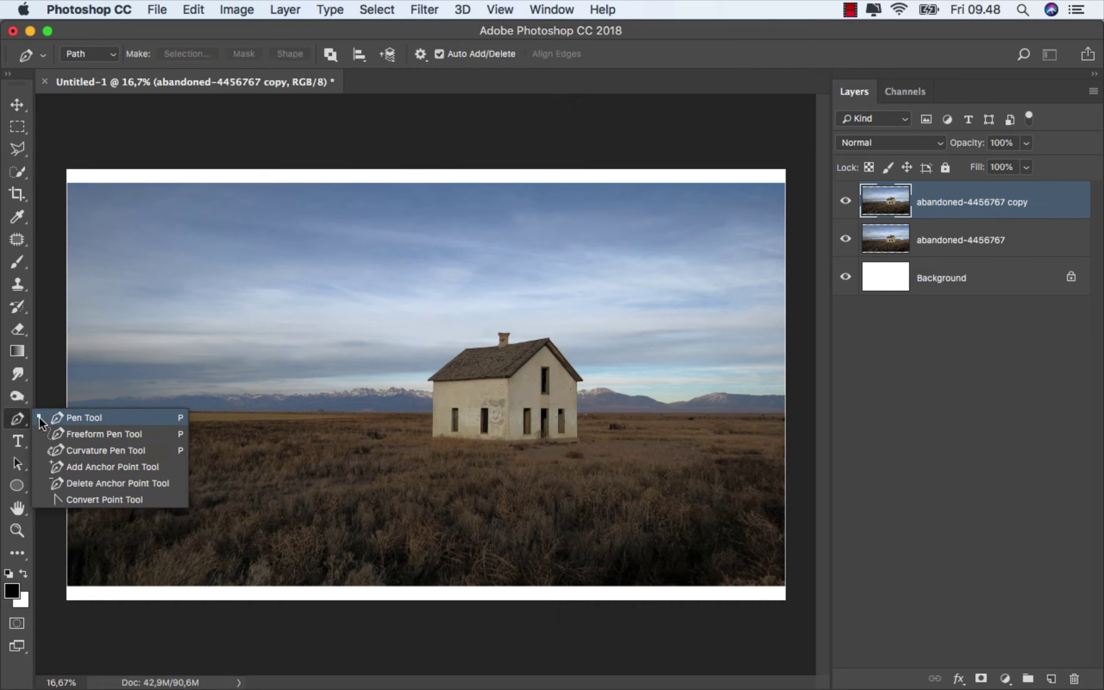
{"action": "left_click", "coordinate": [84, 417]}
{"action": "scroll", "coordinate": [446, 443], "scroll_direction": "up", "scroll_amount": 1}
{"action": "scroll", "coordinate": [443, 447], "scroll_direction": "up", "scroll_amount": 5}
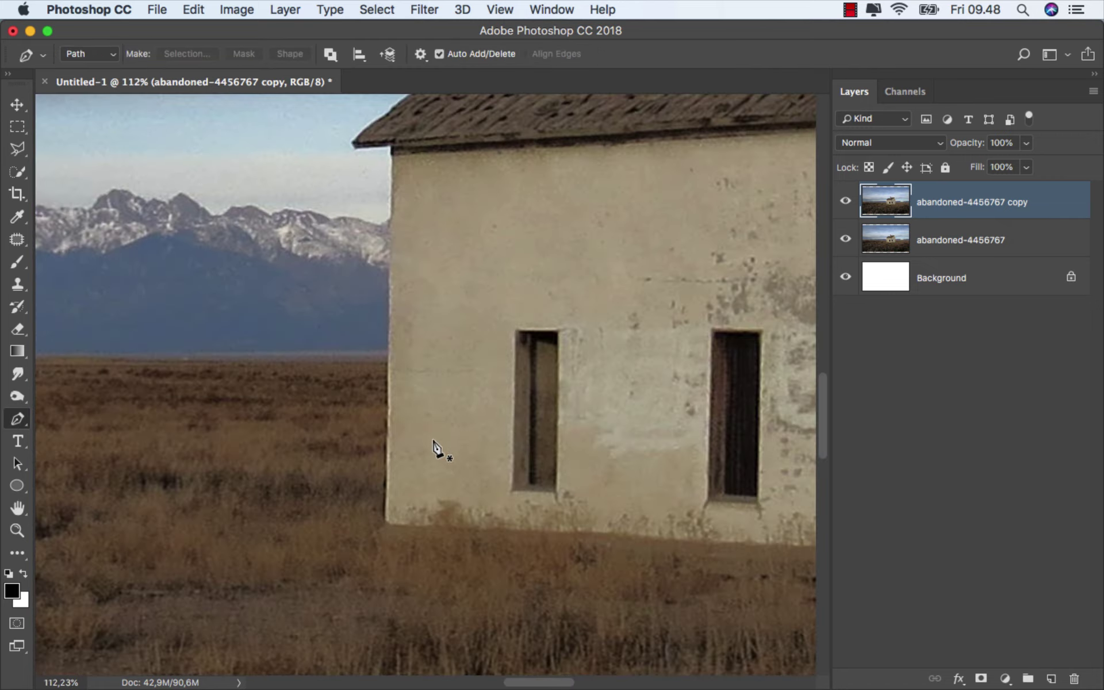
{"action": "scroll", "coordinate": [425, 477], "scroll_direction": "up", "scroll_amount": 2}
{"action": "scroll", "coordinate": [413, 495], "scroll_direction": "down", "scroll_amount": 1}
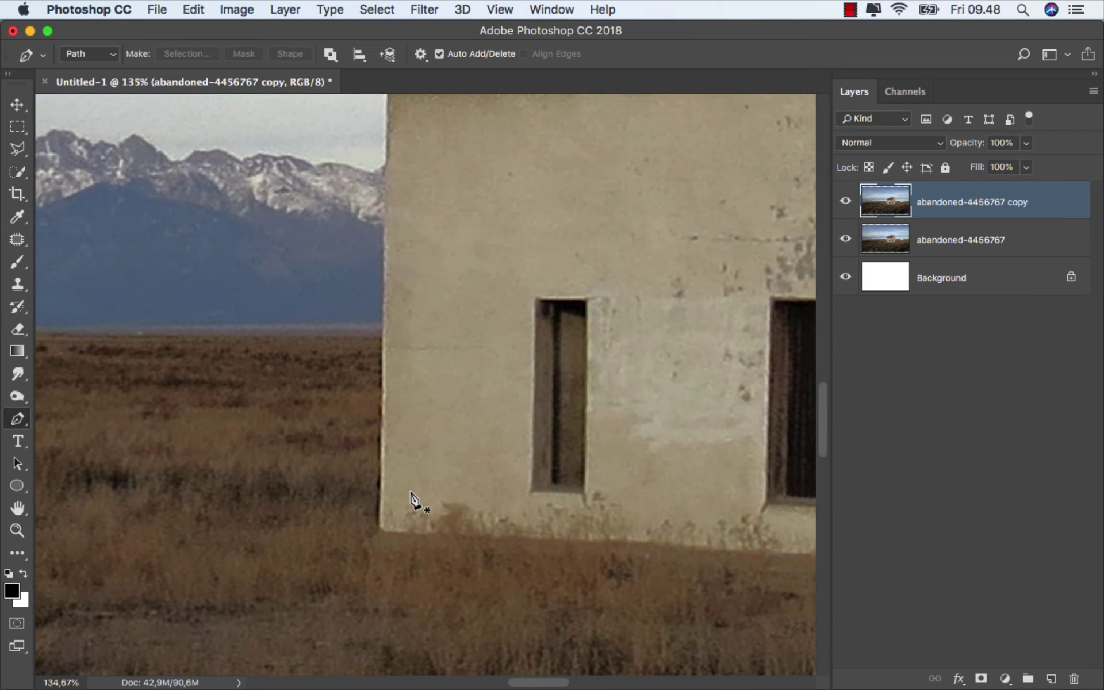
{"action": "left_click", "coordinate": [382, 530]}
{"action": "scroll", "coordinate": [384, 529], "scroll_direction": "down", "scroll_amount": 3}
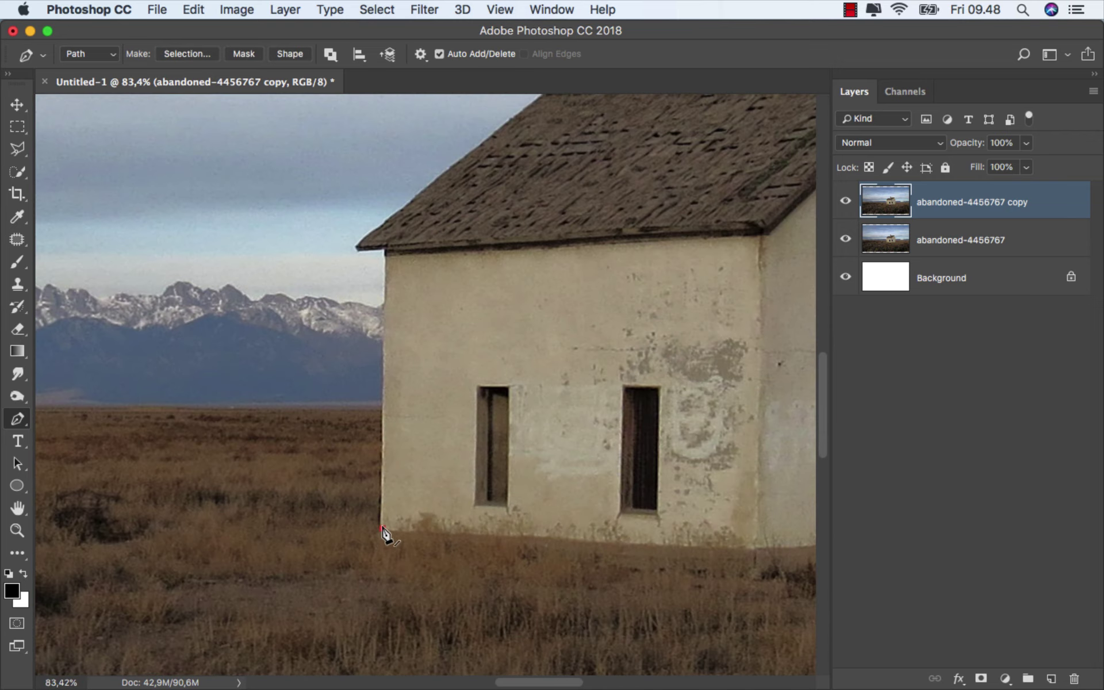
{"action": "scroll", "coordinate": [397, 246], "scroll_direction": "up", "scroll_amount": 1}
{"action": "left_click", "coordinate": [384, 248]}
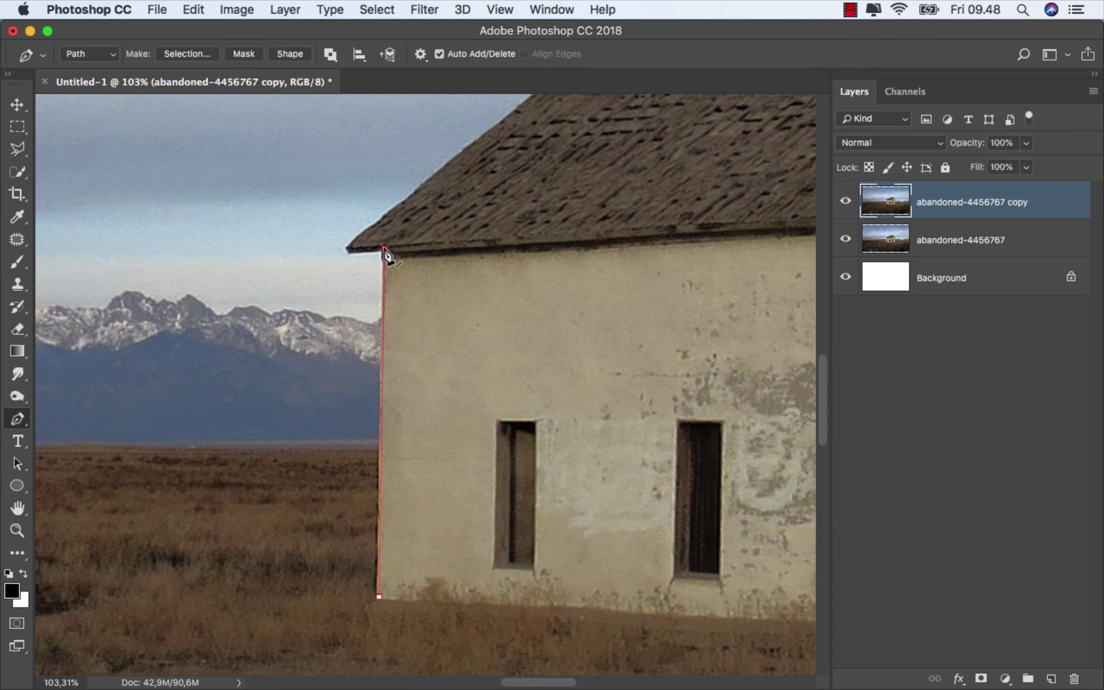
- Continue the path along the roof ridge by the chimney, the roof peak and the right eave
{"action": "scroll", "coordinate": [352, 253], "scroll_direction": "up", "scroll_amount": 3}
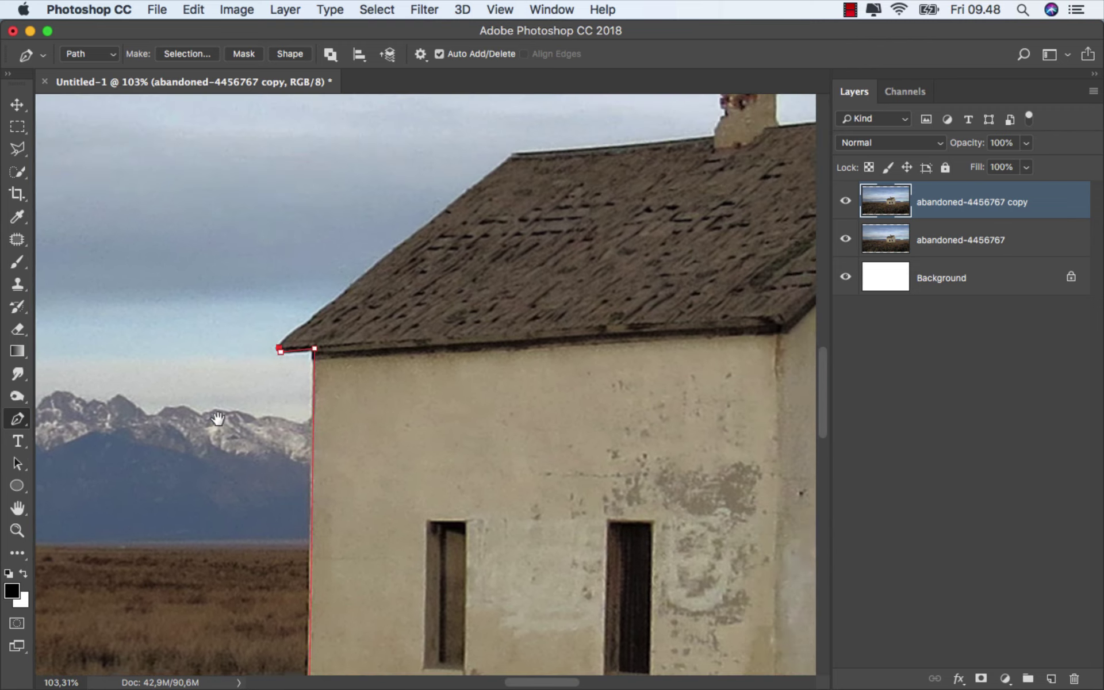
{"action": "scroll", "coordinate": [362, 322], "scroll_direction": "up", "scroll_amount": 3}
{"action": "scroll", "coordinate": [400, 293], "scroll_direction": "up", "scroll_amount": 1}
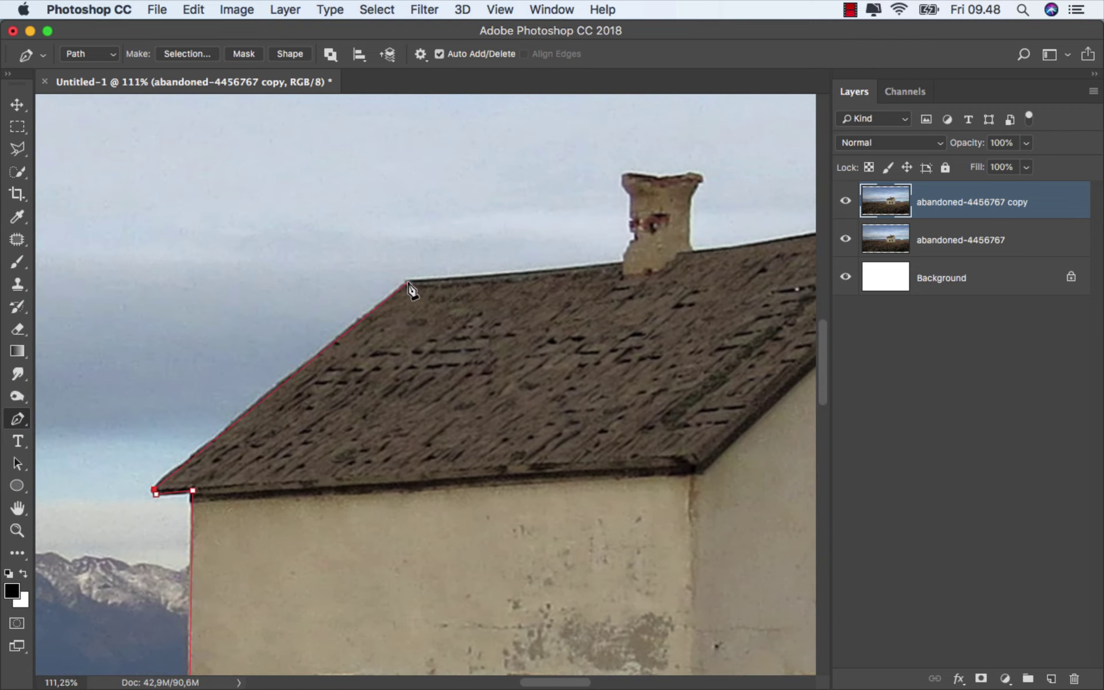
{"action": "left_click_drag", "start_coordinate": [406, 282], "coordinate": [148, 357]}
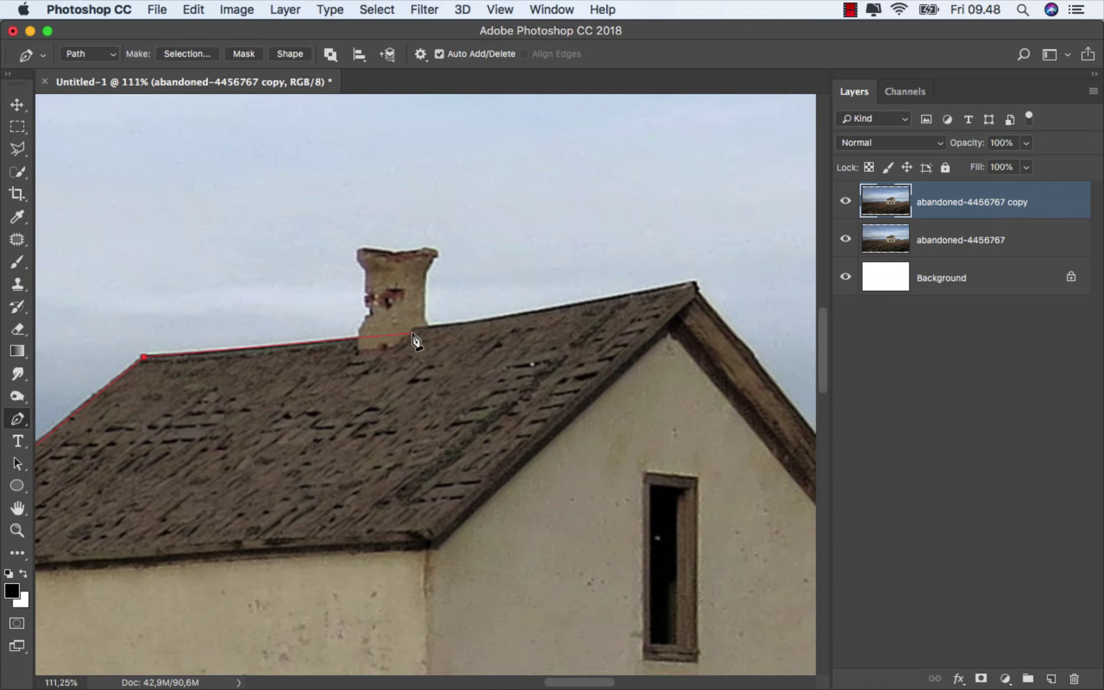
{"action": "left_click_drag", "start_coordinate": [467, 327], "coordinate": [554, 311]}
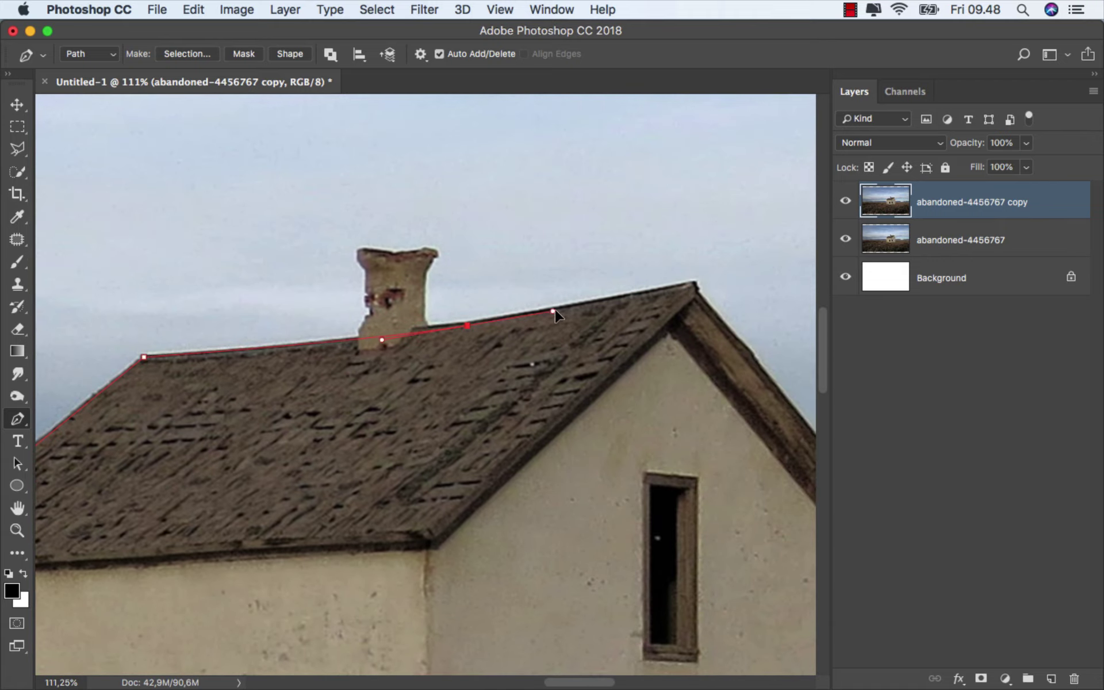
{"action": "left_click", "coordinate": [694, 282]}
{"action": "left_click_drag", "start_coordinate": [695, 282], "coordinate": [424, 228]}
{"action": "scroll", "coordinate": [425, 230], "scroll_direction": "up", "scroll_amount": 2}
{"action": "scroll", "coordinate": [318, 153], "scroll_direction": "up", "scroll_amount": 1}
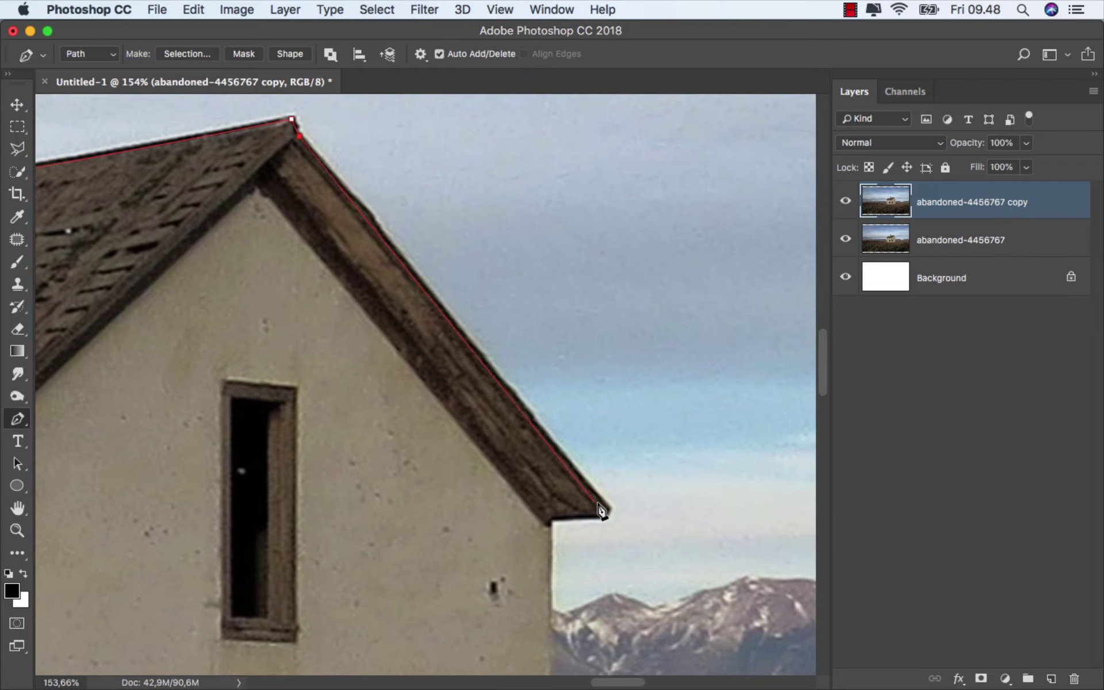
{"action": "left_click", "coordinate": [549, 520]}
{"action": "left_click_drag", "start_coordinate": [549, 520], "coordinate": [544, 210]}
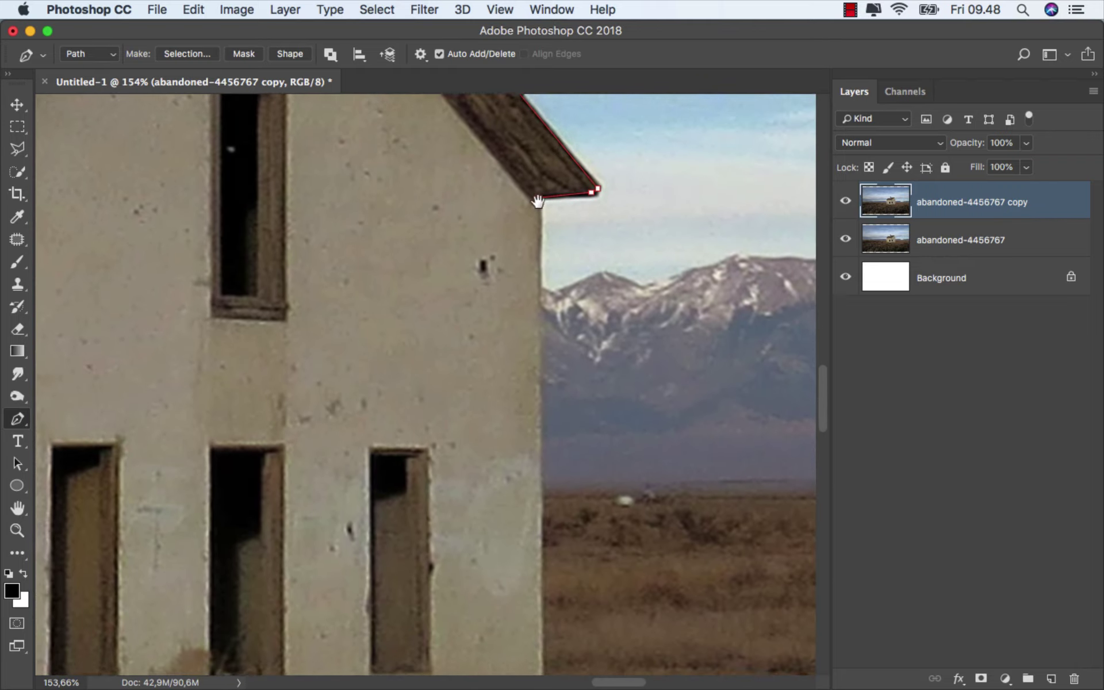
- Trace the house's bottom edge, close the path at its start, and fit the image on screen
{"action": "scroll", "coordinate": [543, 574], "scroll_direction": "down", "scroll_amount": 1}
{"action": "scroll", "coordinate": [508, 503], "scroll_direction": "down", "scroll_amount": 3}
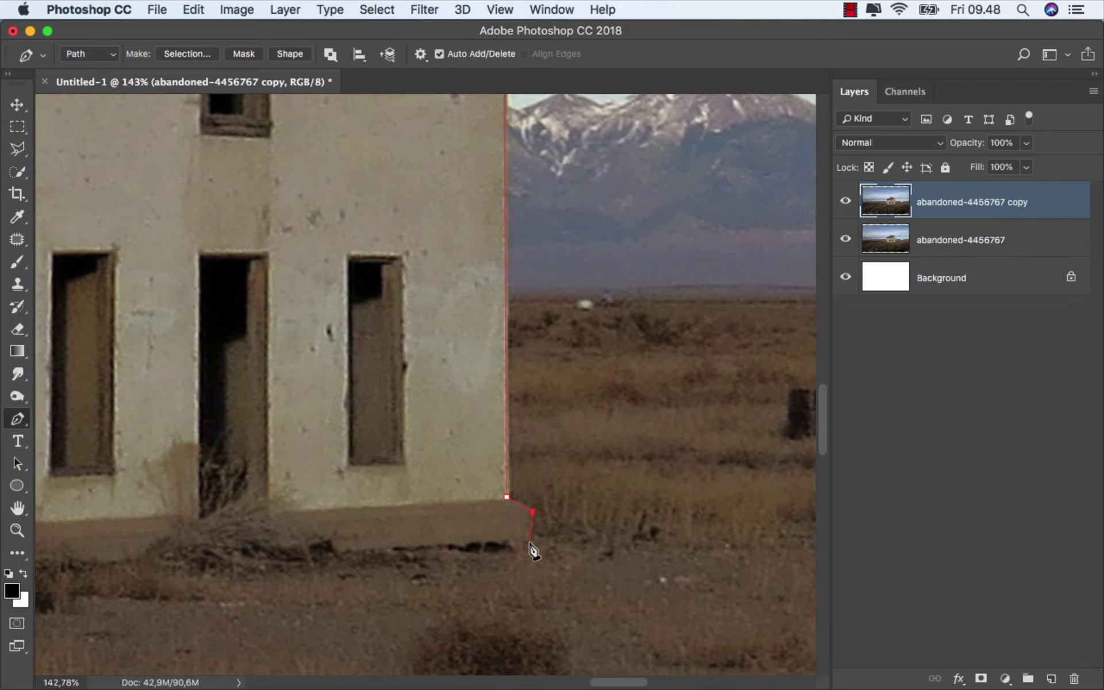
{"action": "scroll", "coordinate": [531, 549], "scroll_direction": "down", "scroll_amount": 2}
{"action": "scroll", "coordinate": [350, 525], "scroll_direction": "down", "scroll_amount": 2}
{"action": "scroll", "coordinate": [542, 533], "scroll_direction": "left", "scroll_amount": 2}
{"action": "scroll", "coordinate": [542, 532], "scroll_direction": "left", "scroll_amount": 1}
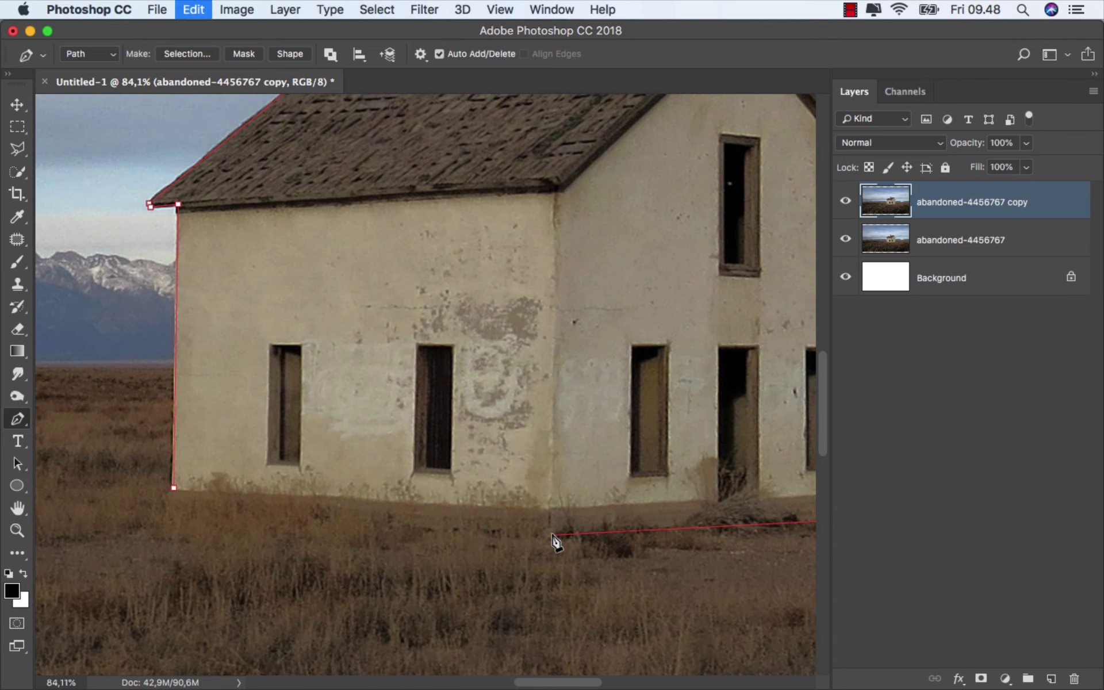
{"action": "left_click", "coordinate": [552, 534]}
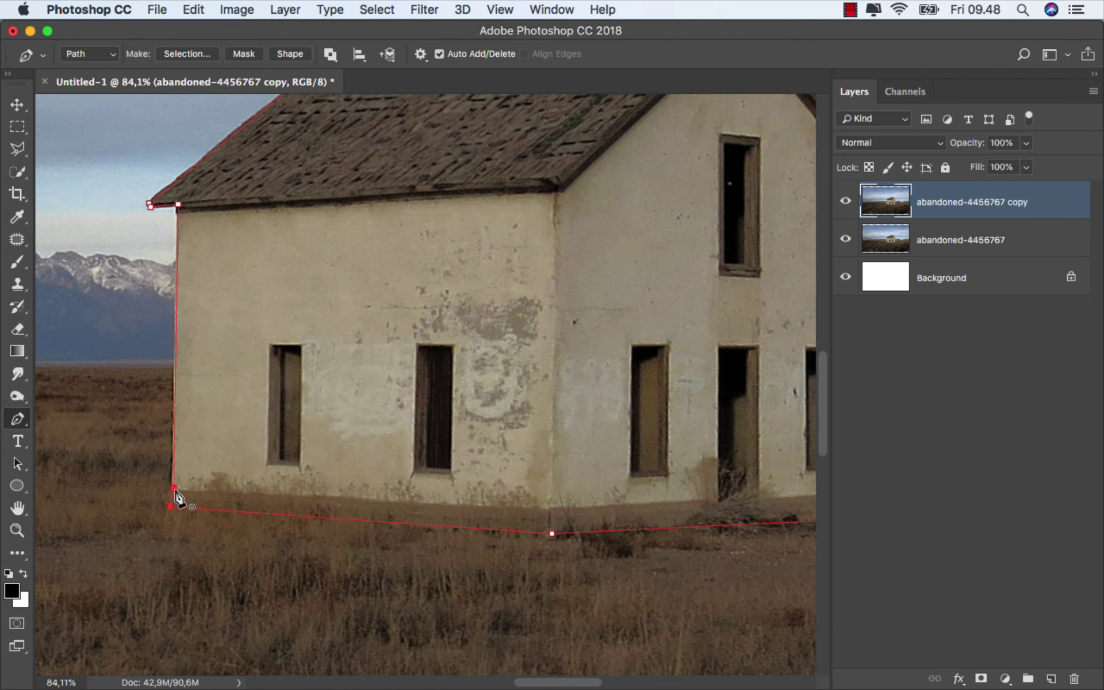
{"action": "left_click", "coordinate": [175, 490]}
{"action": "scroll", "coordinate": [358, 493], "scroll_direction": "down", "scroll_amount": 2}
{"action": "scroll", "coordinate": [358, 493], "scroll_direction": "down", "scroll_amount": 1}
{"action": "key", "text": "super+0"}
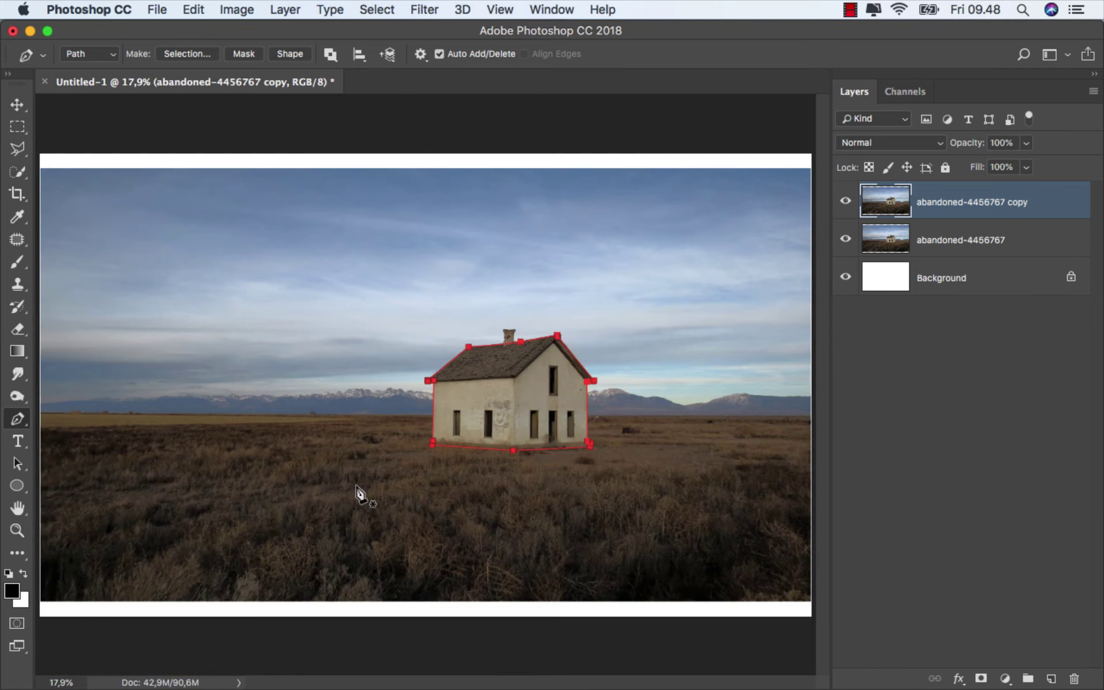
- Turn the traced path into a selection and mask the copy layer down to the house
{"action": "right_click", "coordinate": [482, 318]}
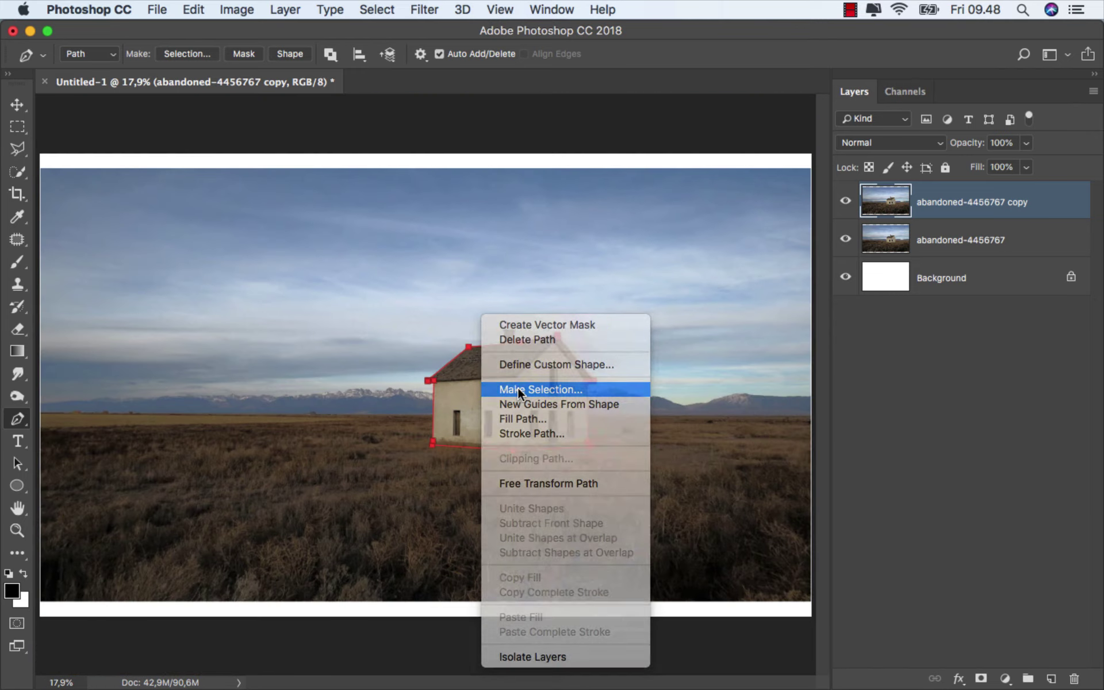
{"action": "left_click", "coordinate": [518, 389]}
{"action": "left_click", "coordinate": [648, 255]}
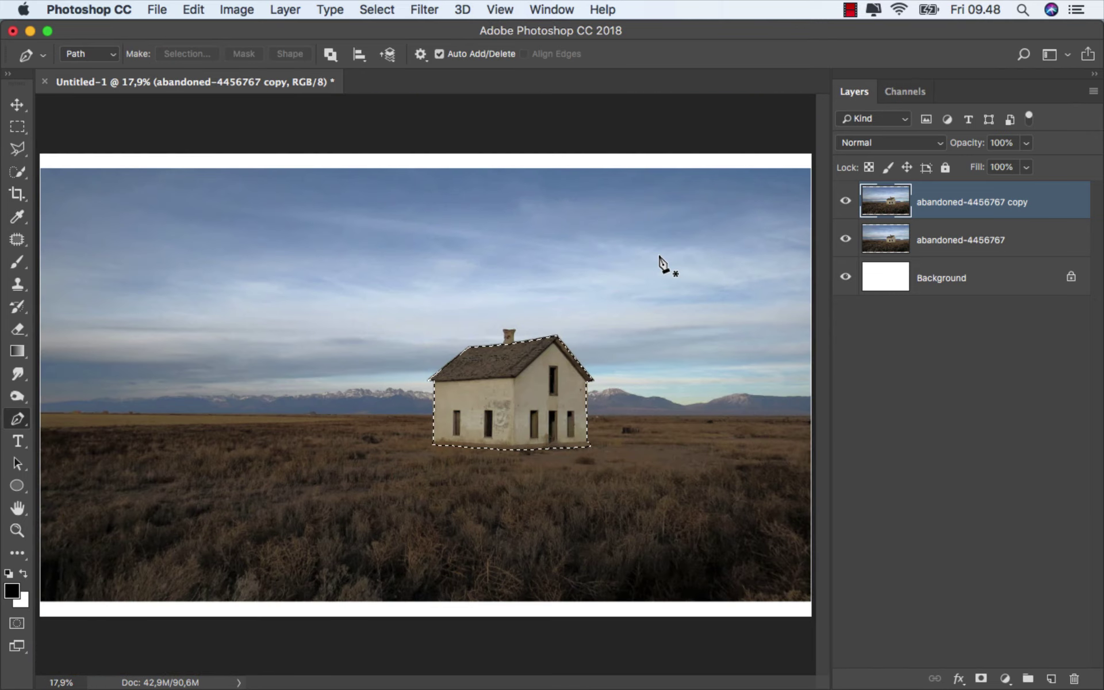
{"action": "left_click", "coordinate": [980, 679]}
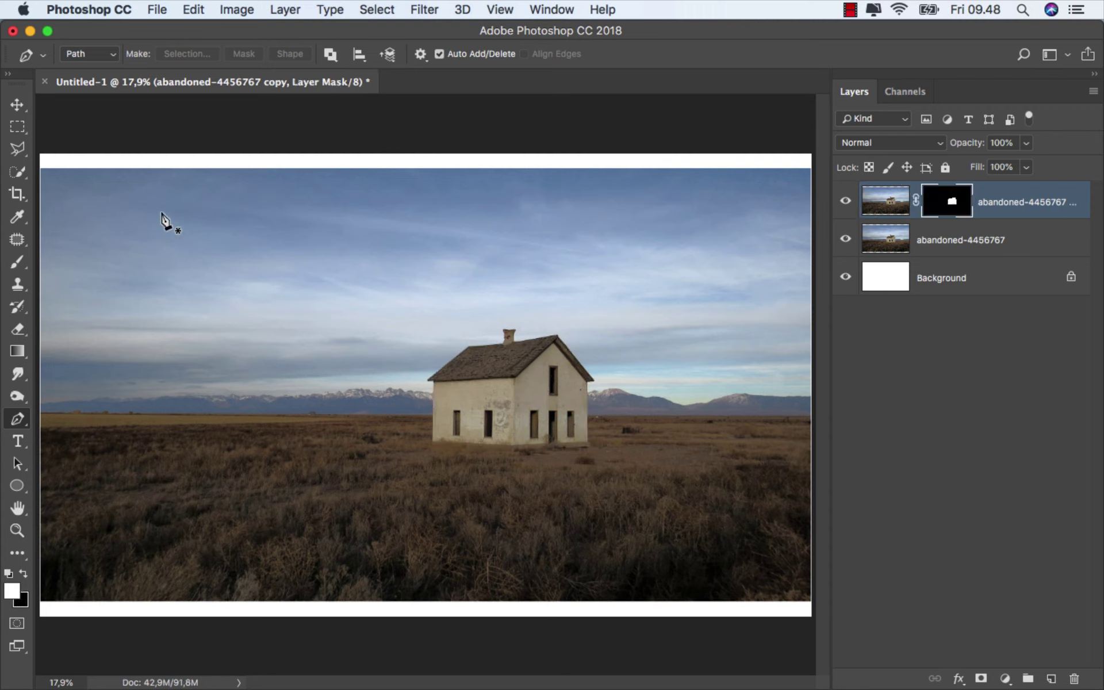
- Apply the house layer's mask permanently and nudge the cut-out house slightly
{"action": "left_click", "coordinate": [18, 106]}
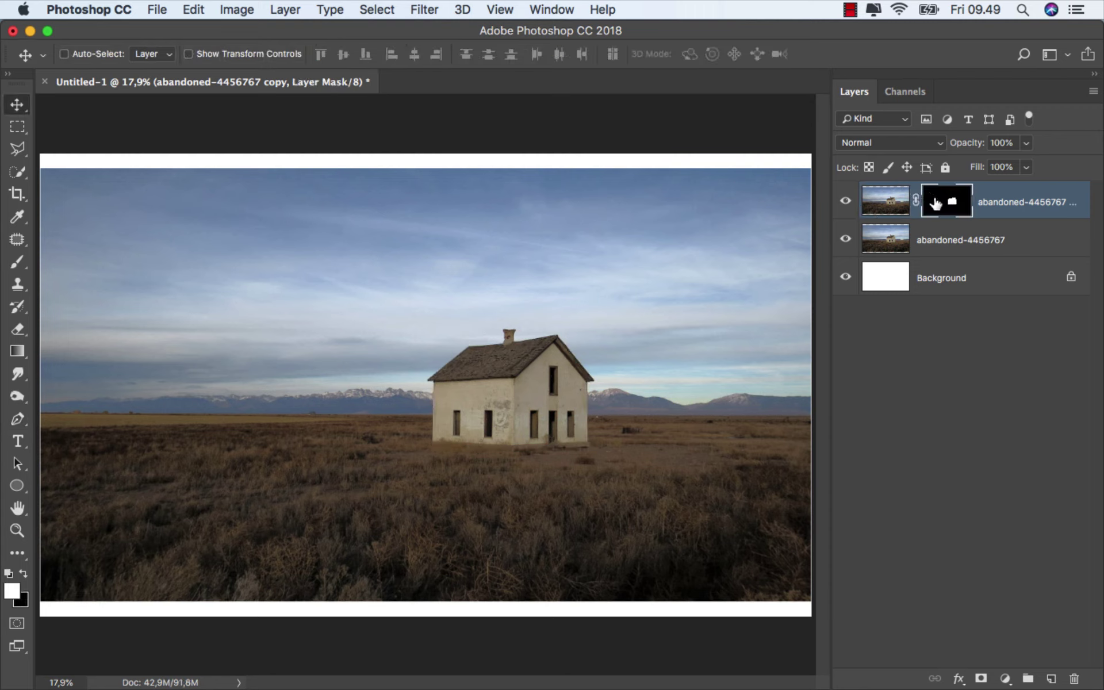
{"action": "right_click", "coordinate": [937, 202]}
{"action": "left_click", "coordinate": [911, 243]}
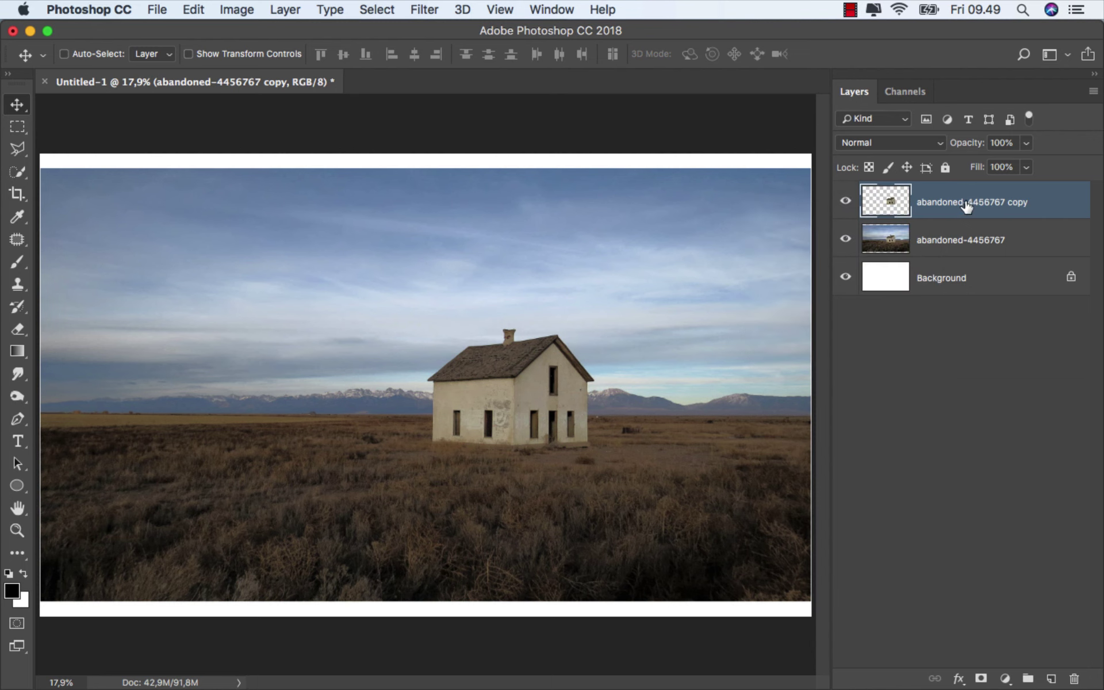
{"action": "scroll", "coordinate": [575, 391], "scroll_direction": "up", "scroll_amount": 2}
{"action": "scroll", "coordinate": [535, 401], "scroll_direction": "up", "scroll_amount": 2}
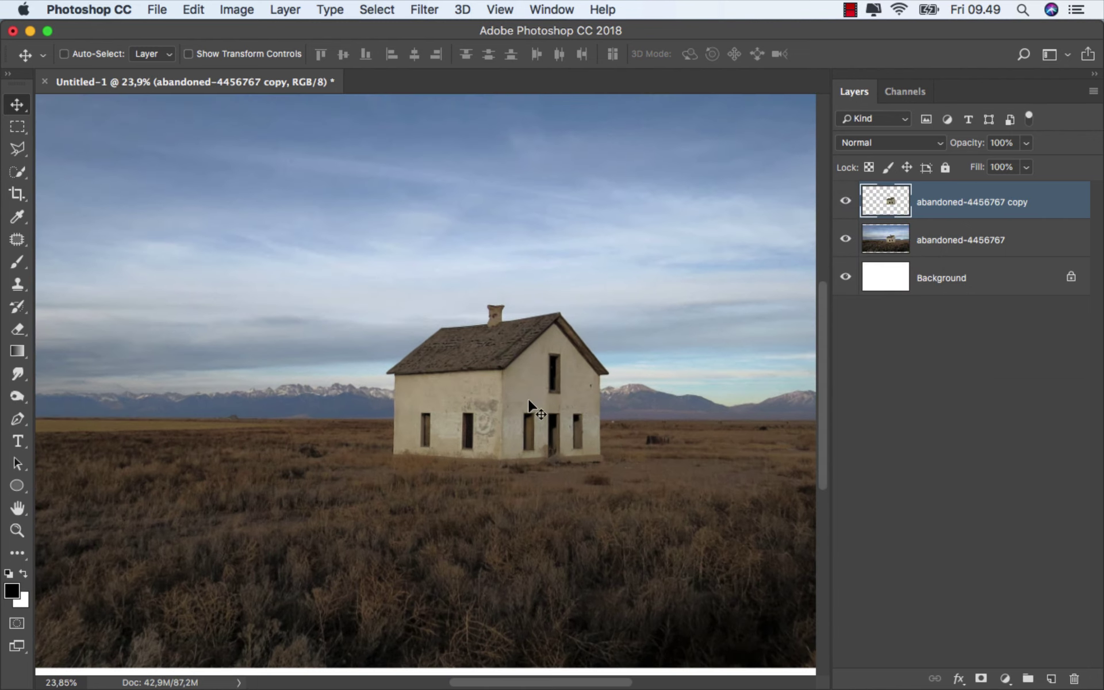
{"action": "mouse_move", "coordinate": [524, 397]}
{"action": "left_mouse_down"}
{"action": "mouse_move", "coordinate": [524, 362]}
{"action": "mouse_move", "coordinate": [523, 403]}
{"action": "left_mouse_up"}
{"action": "key", "text": "ctrl+0"}
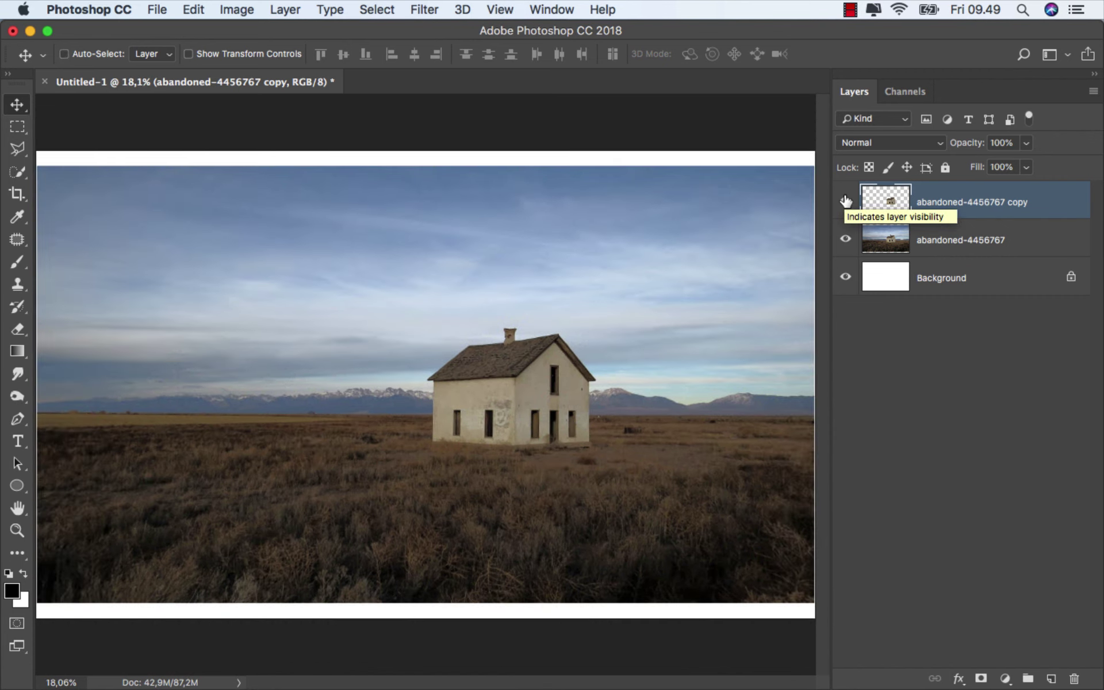
- On the original photo, load the cut-out's outline, hide the cut-out, and expand the selection 11 px
{"action": "left_click", "coordinate": [888, 245]}
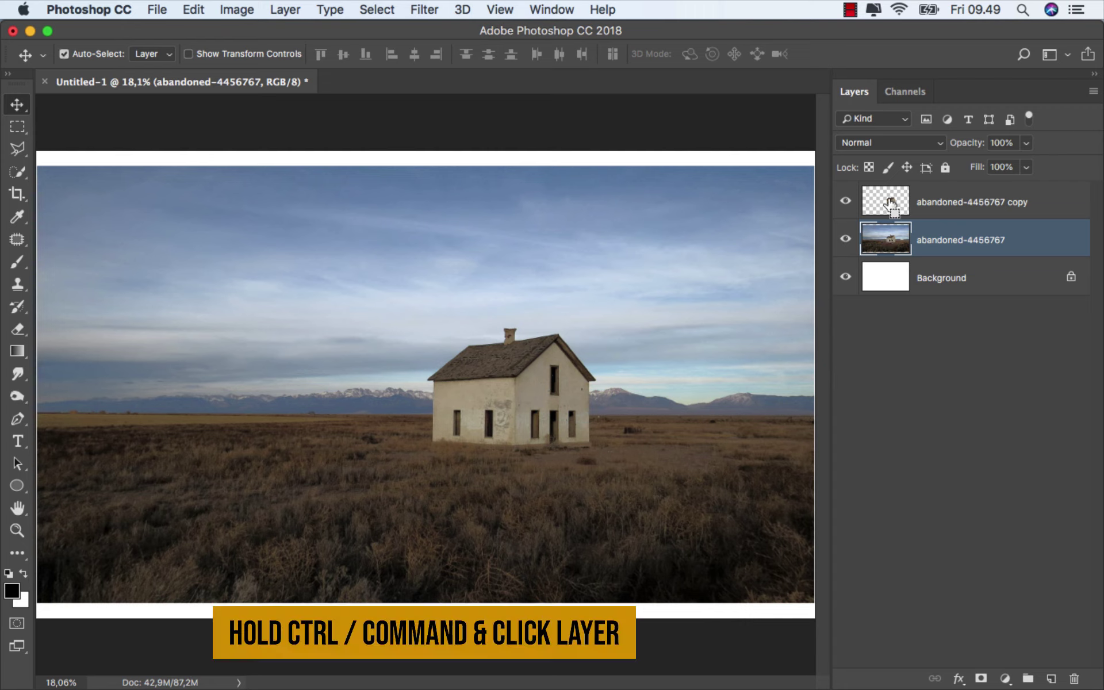
{"action": "left_click", "coordinate": [891, 203], "text": "ctrl"}
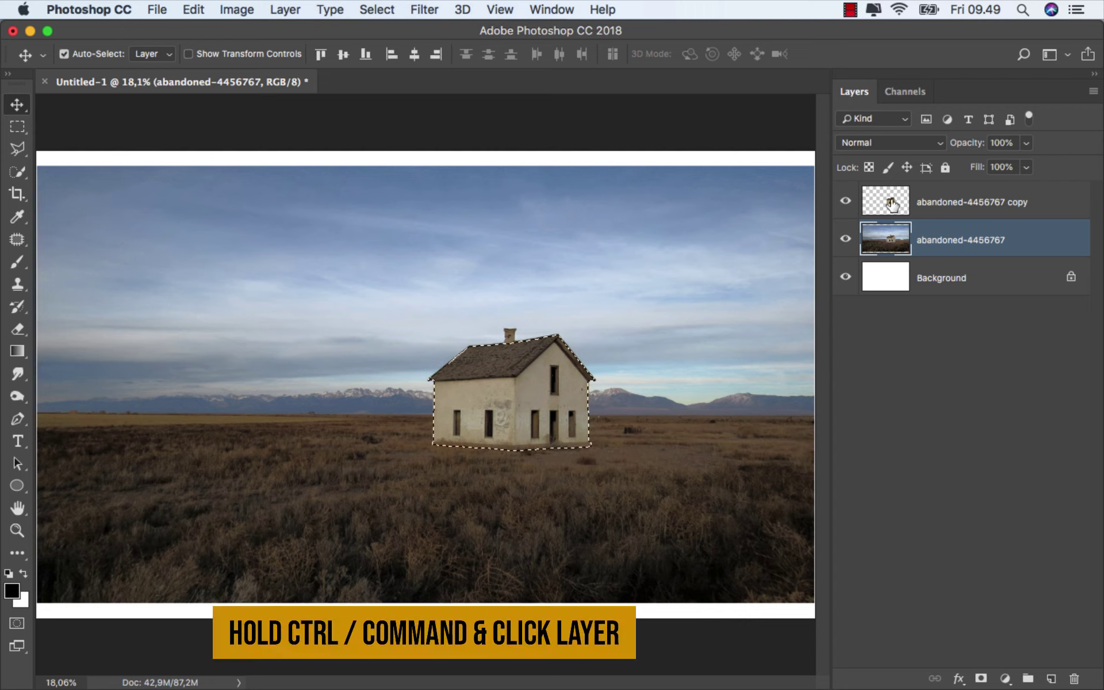
{"action": "left_click", "coordinate": [846, 201]}
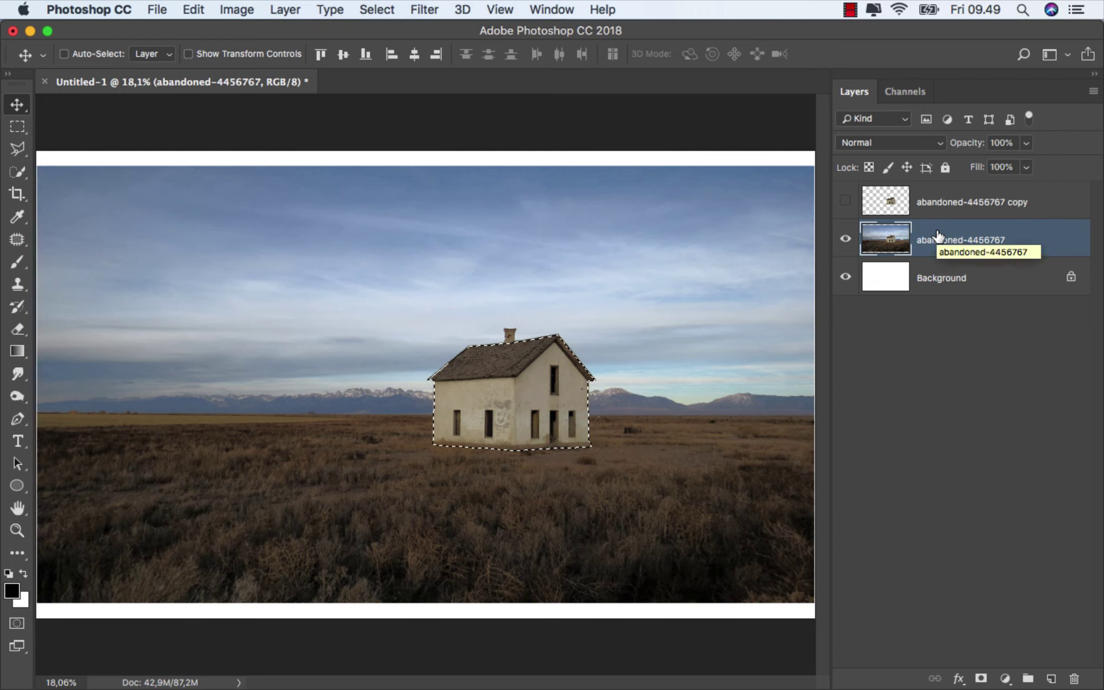
{"action": "left_click", "coordinate": [385, 13]}
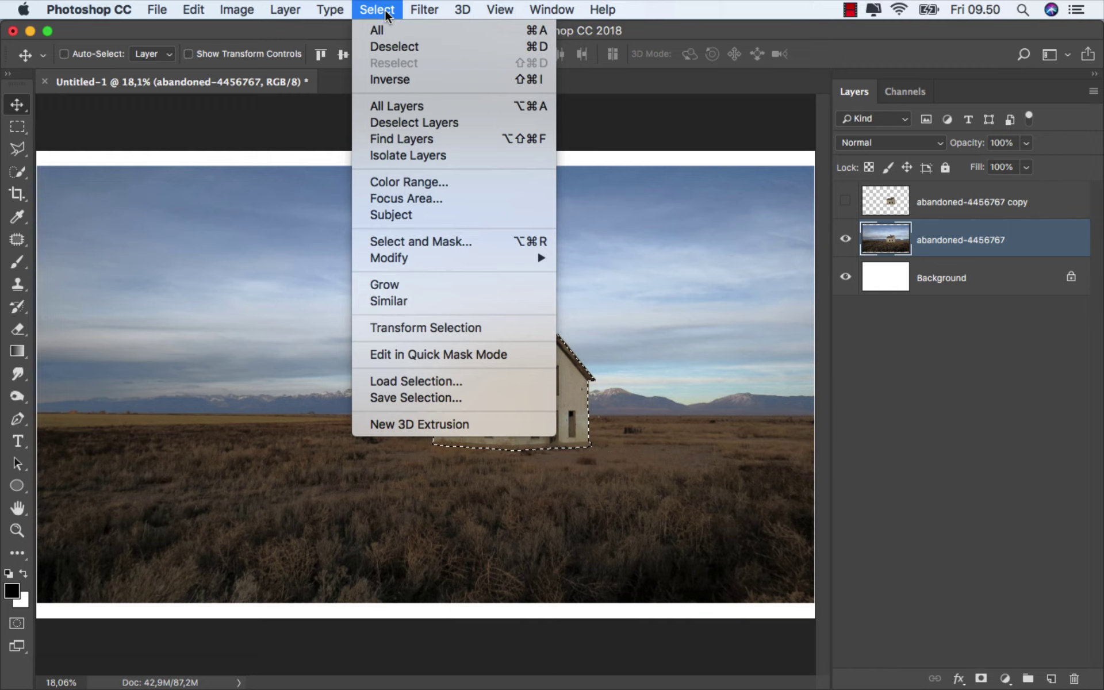
{"action": "mouse_move", "coordinate": [389, 259]}
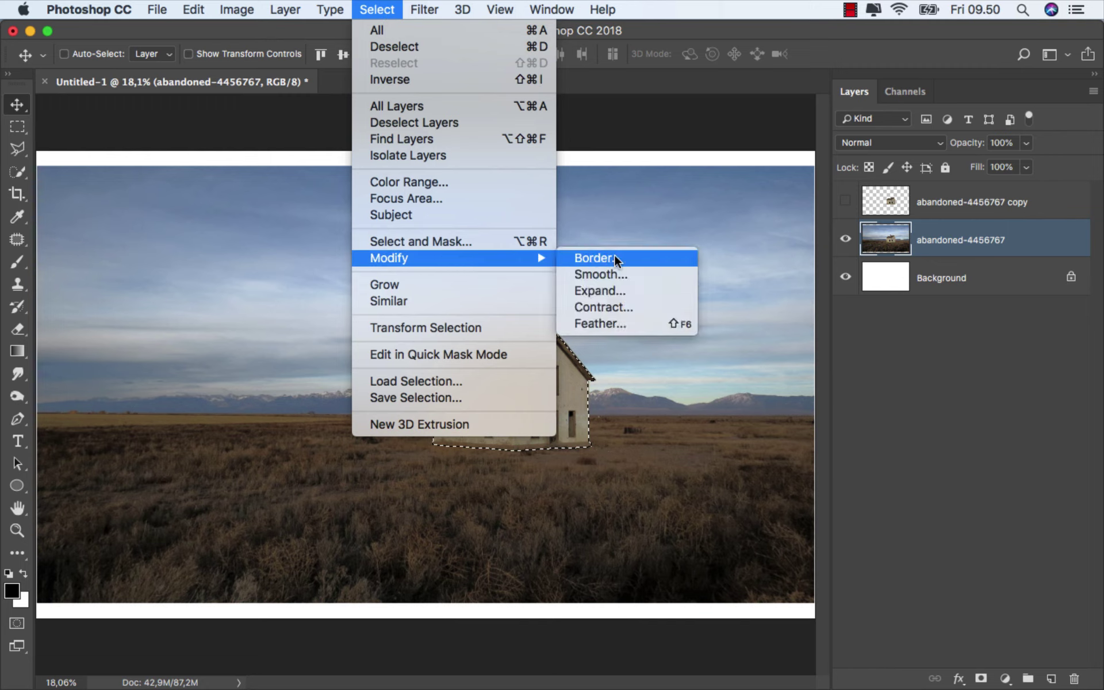
{"action": "left_click", "coordinate": [628, 288]}
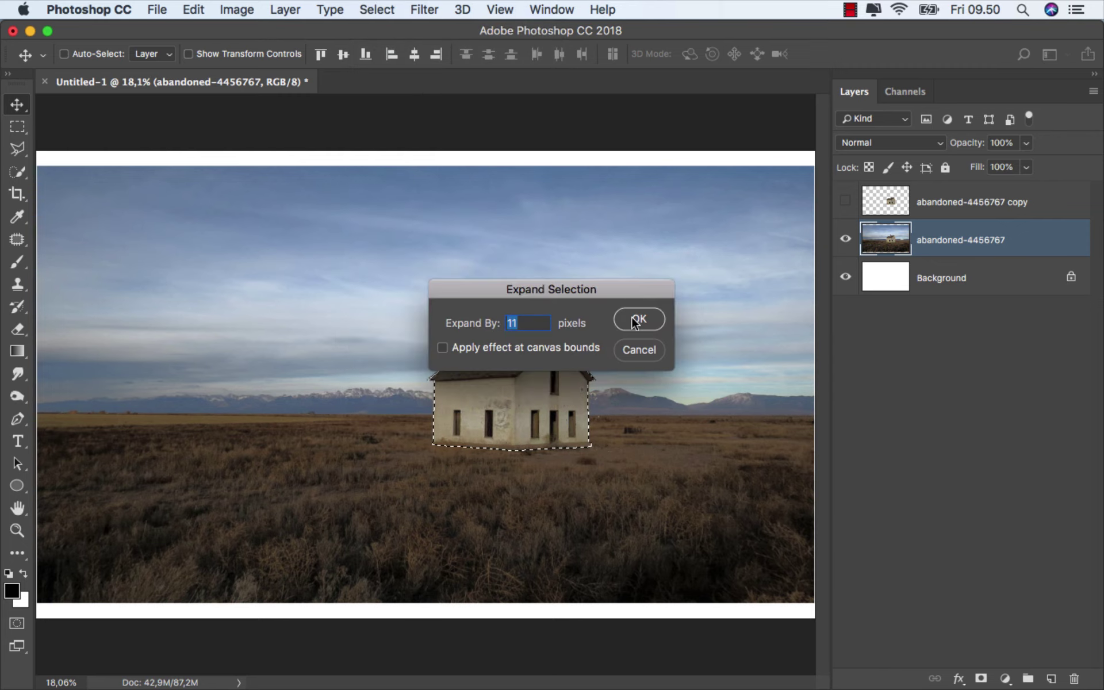
{"action": "left_click", "coordinate": [634, 320]}
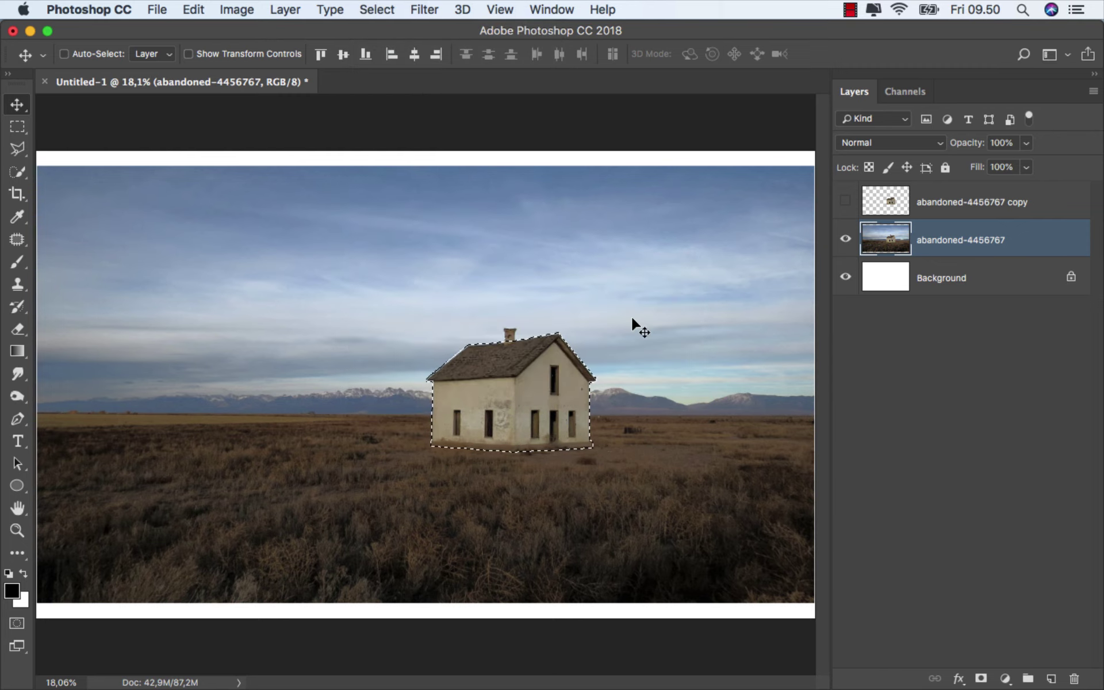
{"action": "scroll", "coordinate": [605, 327], "scroll_direction": "up", "scroll_amount": 1}
{"action": "scroll", "coordinate": [517, 336], "scroll_direction": "up", "scroll_amount": 3}
{"action": "scroll", "coordinate": [528, 339], "scroll_direction": "up", "scroll_amount": 2}
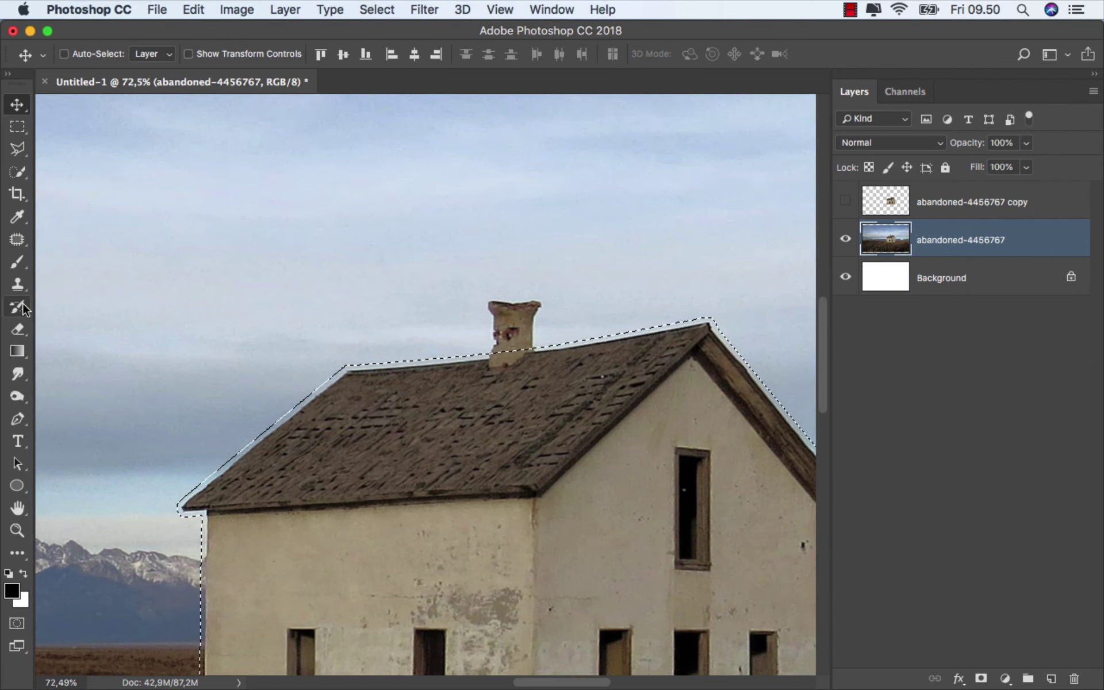
- Content-Aware Fill the expanded selection to erase the house from the field photo
{"action": "left_click", "coordinate": [18, 171]}
{"action": "scroll", "coordinate": [403, 345], "scroll_direction": "down", "scroll_amount": 6}
{"action": "right_click", "coordinate": [392, 289]}
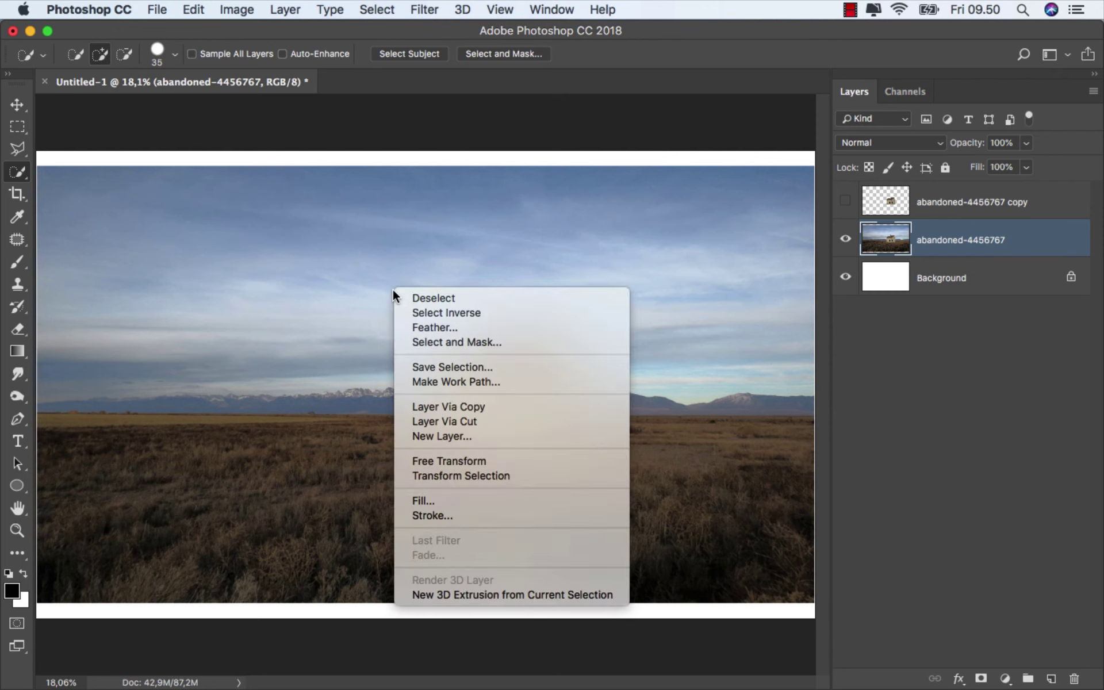
{"action": "left_click", "coordinate": [447, 499]}
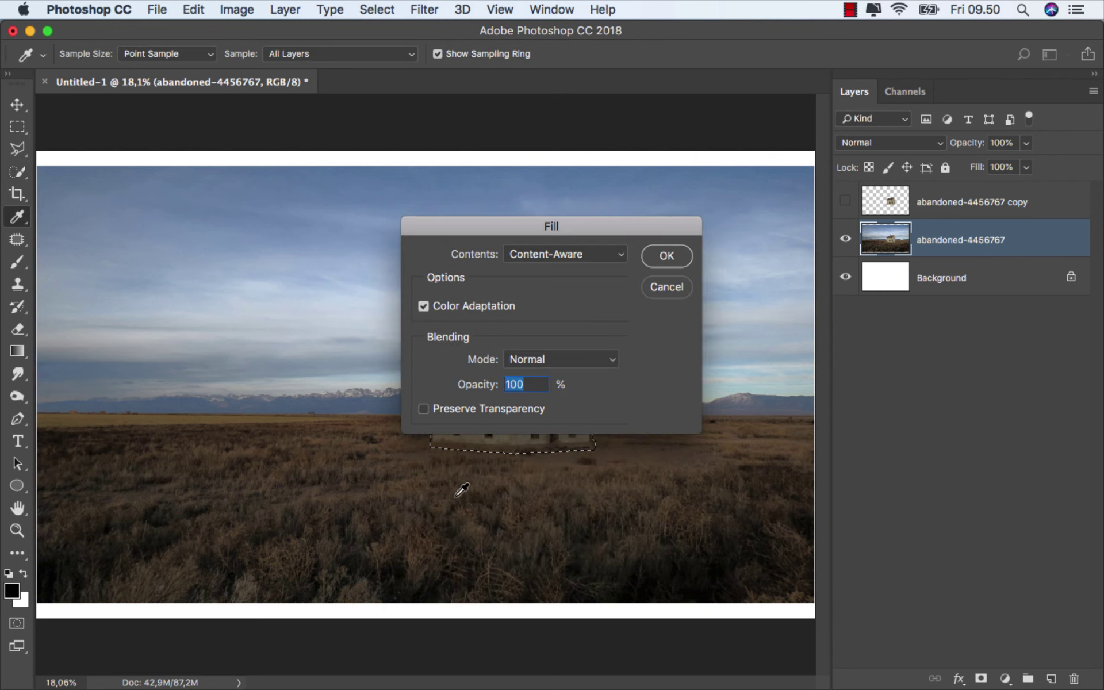
{"action": "left_click_drag", "start_coordinate": [578, 226], "coordinate": [281, 205]}
{"action": "left_click", "coordinate": [276, 232]}
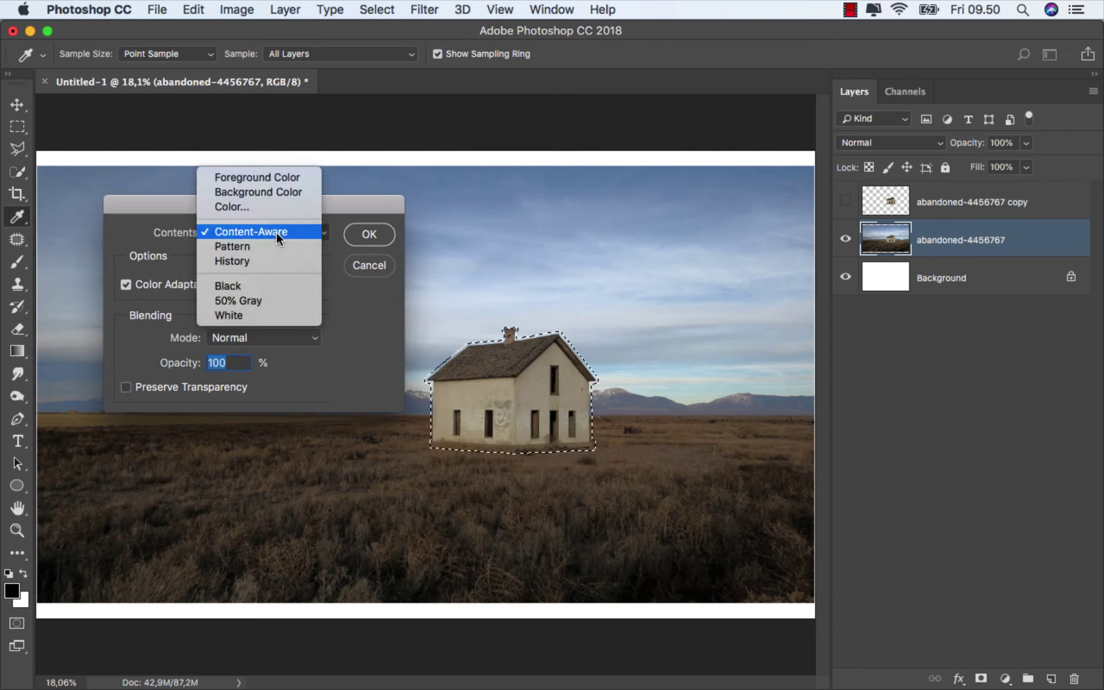
{"action": "left_click", "coordinate": [385, 232]}
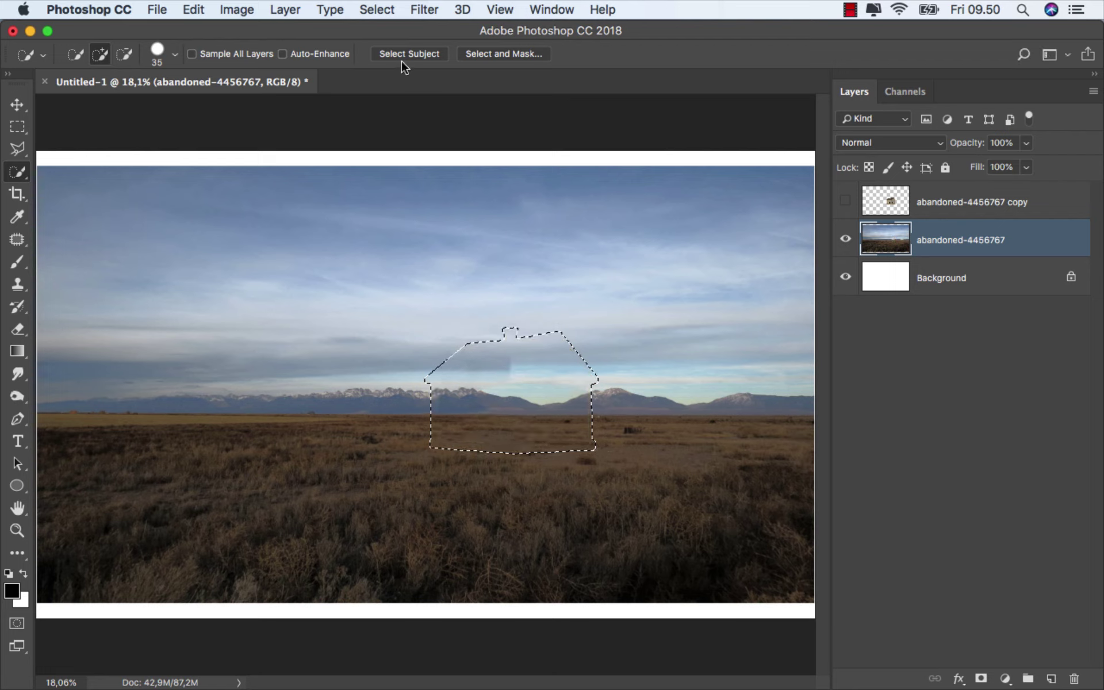
{"action": "left_click", "coordinate": [376, 9]}
- Deselect, then use the Patch Tool to replace the dark sky band with lighter sky
{"action": "left_click", "coordinate": [392, 46]}
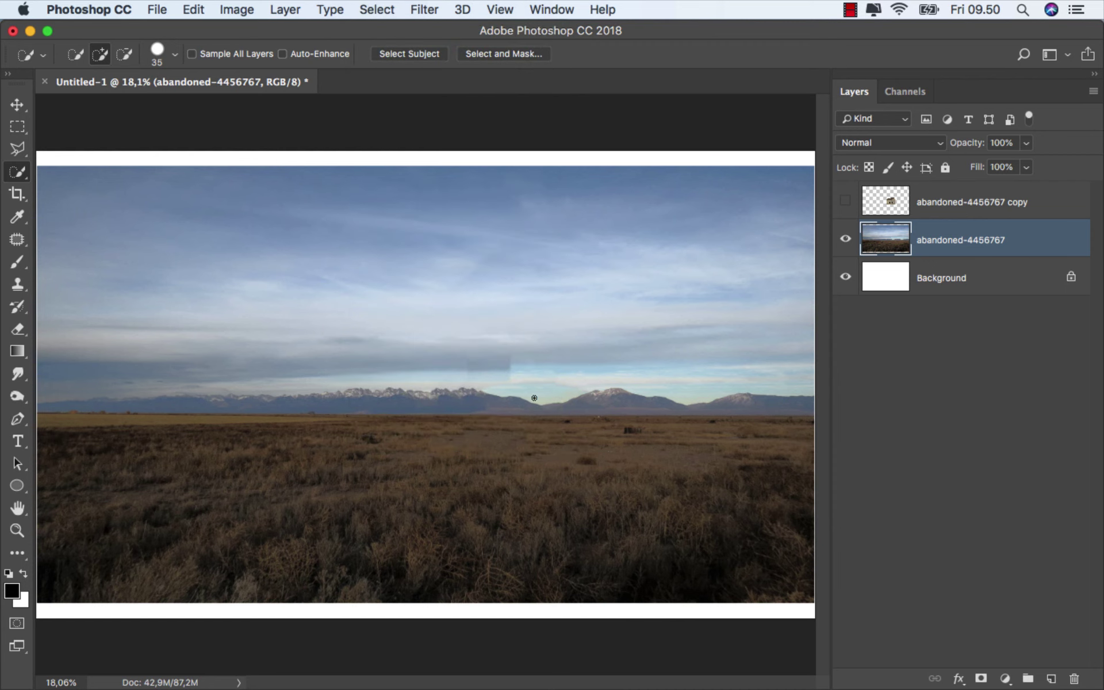
{"action": "scroll", "coordinate": [534, 398], "scroll_direction": "up", "scroll_amount": 3}
{"action": "scroll", "coordinate": [529, 395], "scroll_direction": "up", "scroll_amount": 1}
{"action": "scroll", "coordinate": [518, 391], "scroll_direction": "up", "scroll_amount": 2}
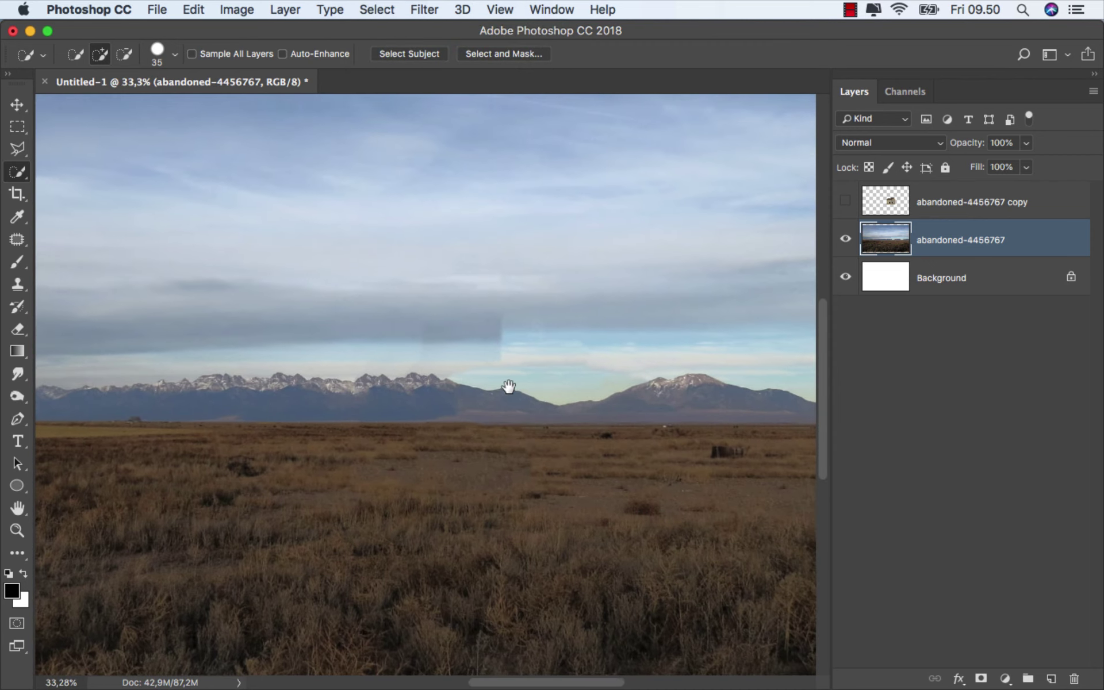
{"action": "left_click_drag", "start_coordinate": [509, 386], "coordinate": [511, 388]}
{"action": "left_click_drag", "start_coordinate": [17, 240], "coordinate": [73, 267]}
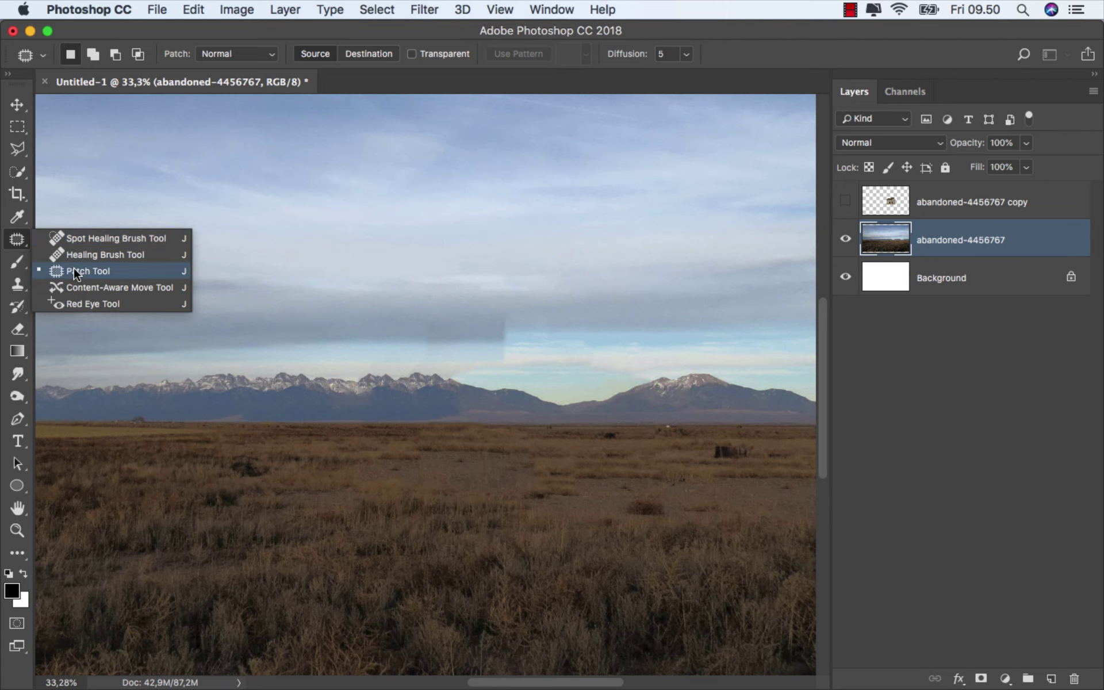
{"action": "scroll", "coordinate": [439, 357], "scroll_direction": "up", "scroll_amount": 1}
{"action": "mouse_move", "coordinate": [512, 310]}
{"action": "left_mouse_down"}
{"action": "mouse_move", "coordinate": [474, 307]}
{"action": "mouse_move", "coordinate": [566, 317]}
{"action": "left_mouse_up"}
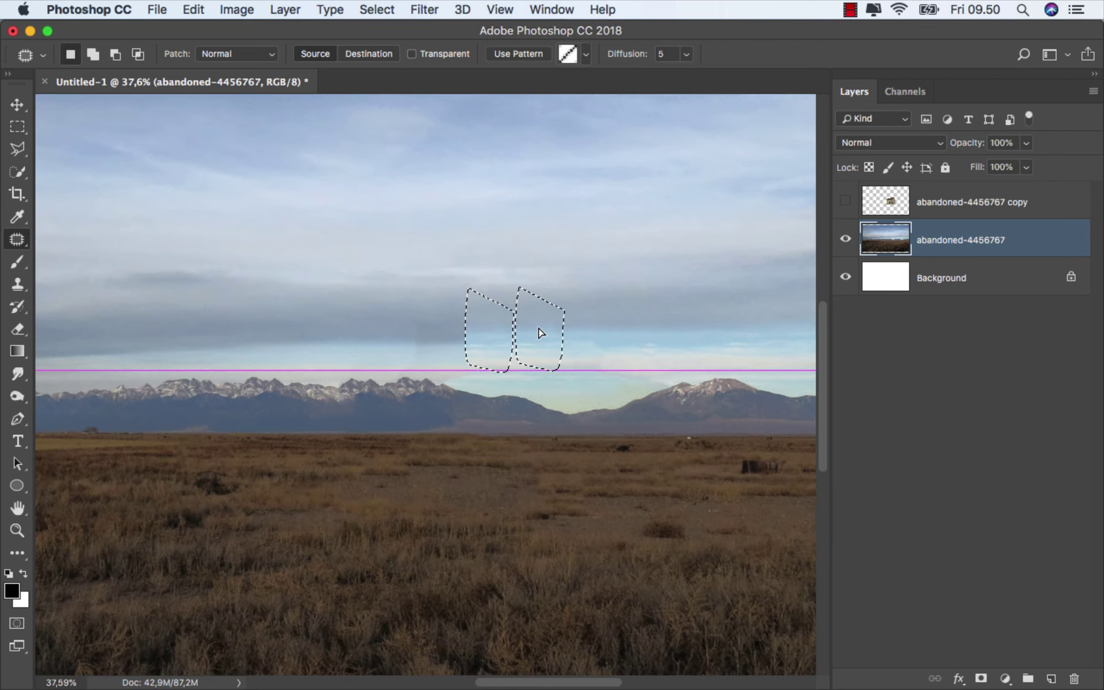
{"action": "key", "text": "ctrl+d"}
{"action": "mouse_move", "coordinate": [470, 305]}
{"action": "left_mouse_down"}
{"action": "mouse_move", "coordinate": [395, 300]}
{"action": "mouse_move", "coordinate": [499, 337]}
{"action": "mouse_move", "coordinate": [523, 332]}
{"action": "left_mouse_up"}
{"action": "key", "text": "ctrl+d"}
- Patch the remaining uneven sky areas above the mountains
{"action": "scroll", "coordinate": [435, 313], "scroll_direction": "down", "scroll_amount": 3}
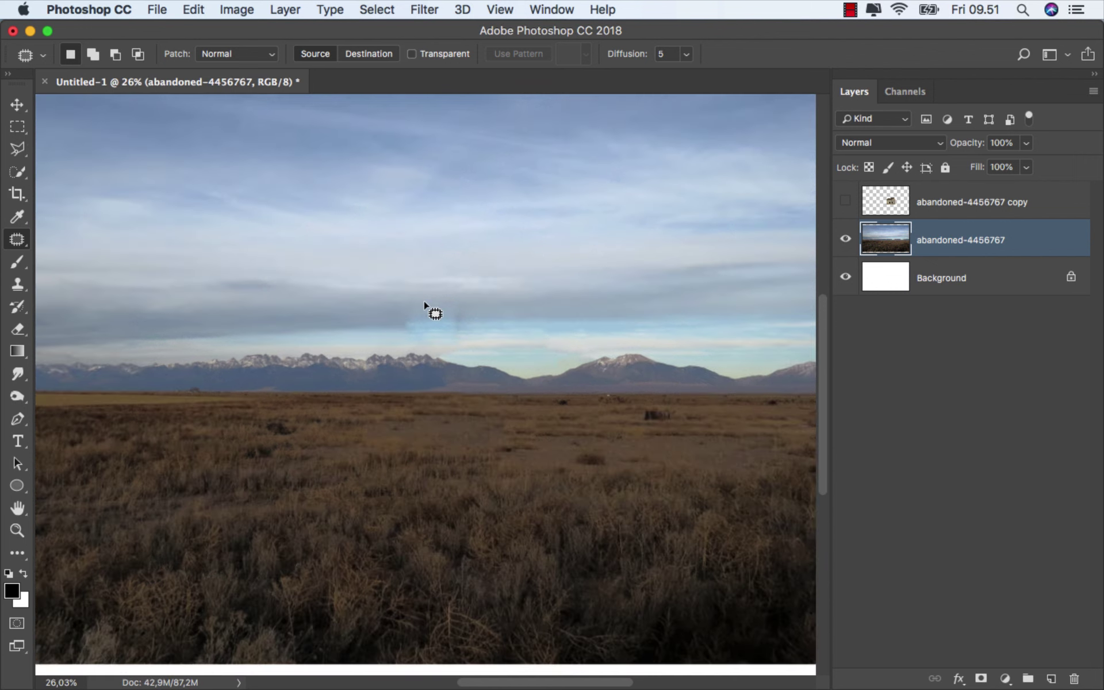
{"action": "scroll", "coordinate": [435, 314], "scroll_direction": "up", "scroll_amount": 3}
{"action": "mouse_move", "coordinate": [402, 308]}
{"action": "left_mouse_down"}
{"action": "mouse_move", "coordinate": [482, 321]}
{"action": "mouse_move", "coordinate": [402, 320]}
{"action": "left_mouse_up"}
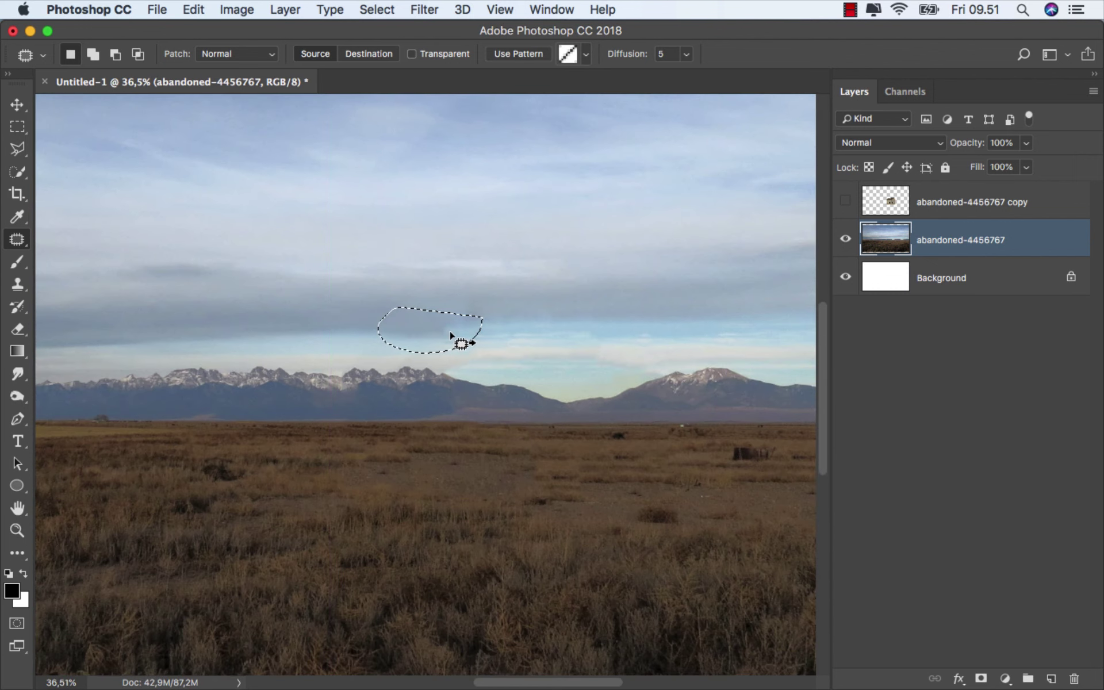
{"action": "key", "text": "ctrl+d"}
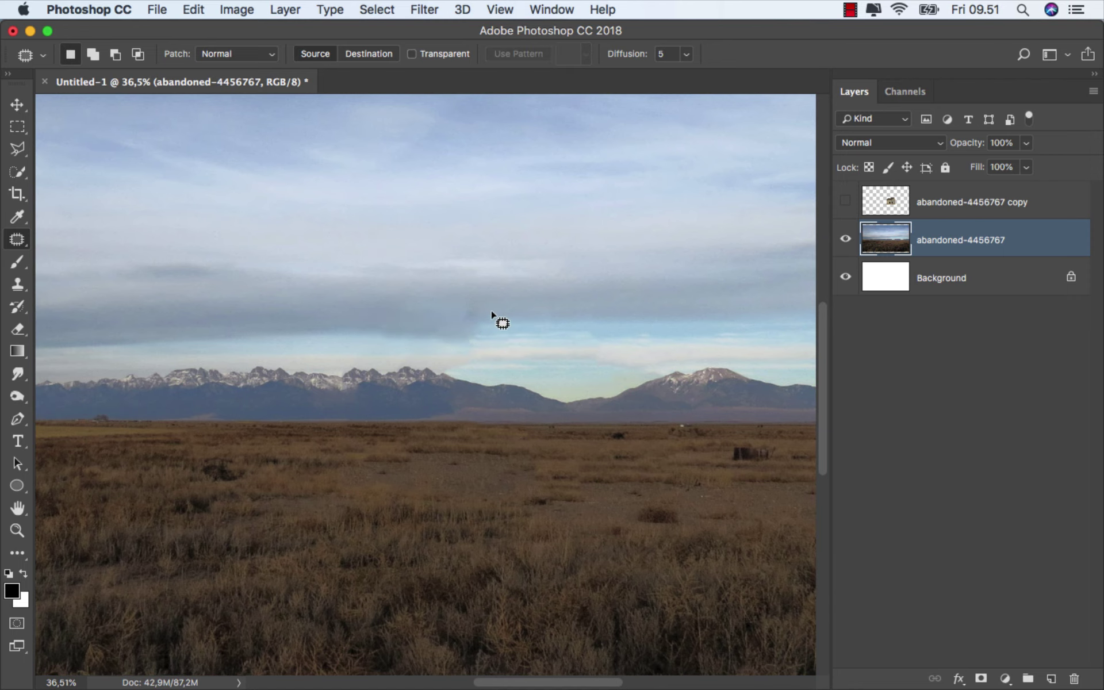
{"action": "scroll", "coordinate": [506, 362], "scroll_direction": "down", "scroll_amount": 3}
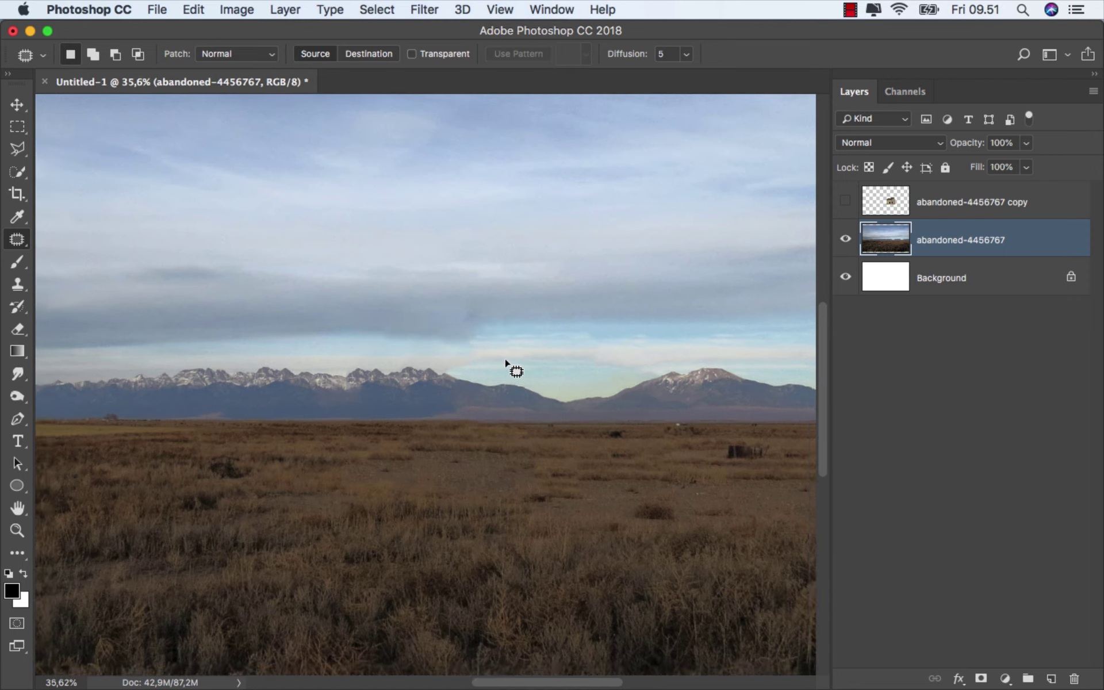
{"action": "scroll", "coordinate": [506, 362], "scroll_direction": "down", "scroll_amount": 2}
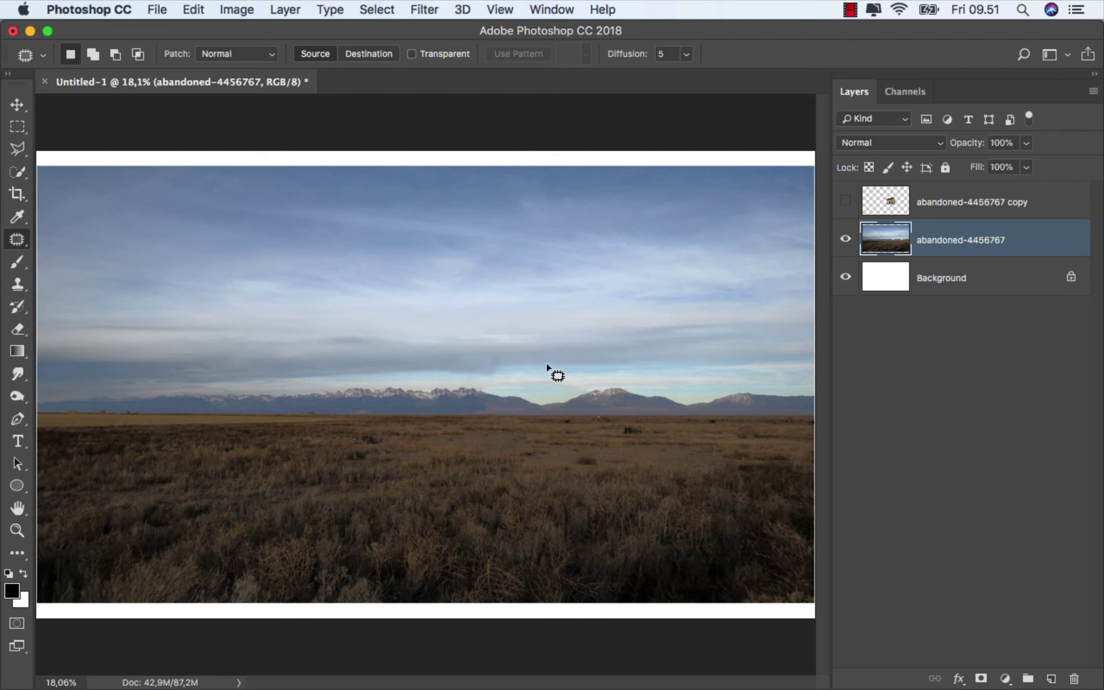
{"action": "scroll", "coordinate": [547, 364], "scroll_direction": "up", "scroll_amount": 3}
{"action": "mouse_move", "coordinate": [492, 351]}
{"action": "left_mouse_down"}
{"action": "mouse_move", "coordinate": [527, 392]}
{"action": "mouse_move", "coordinate": [581, 369]}
{"action": "mouse_move", "coordinate": [449, 352]}
{"action": "left_mouse_up"}
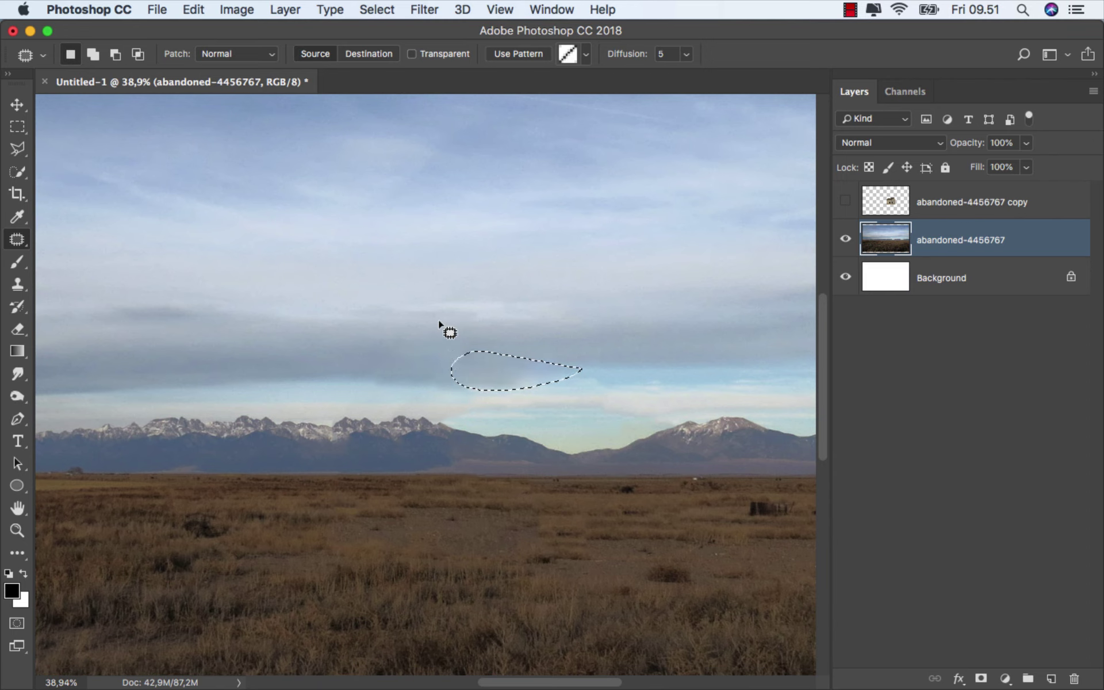
{"action": "key", "text": "super+d"}
{"action": "scroll", "coordinate": [546, 350], "scroll_direction": "down", "scroll_amount": 3}
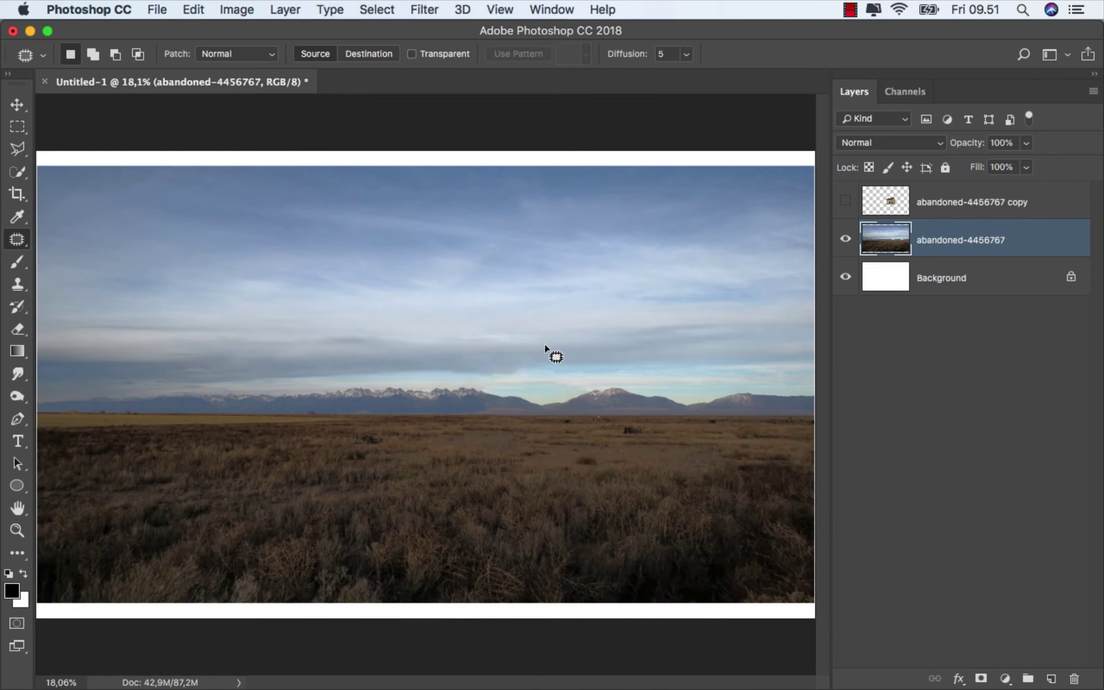
- Briefly show the house cut-out layer to check it, then hide it again
{"action": "left_click", "coordinate": [845, 201]}
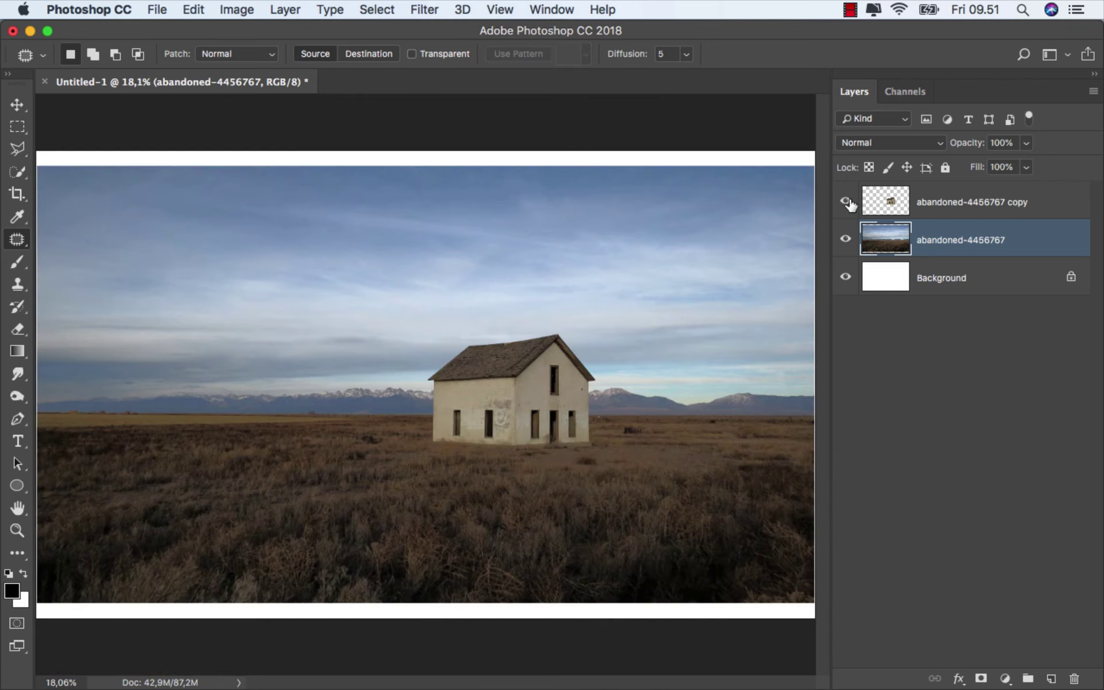
{"action": "key", "text": "v"}
{"action": "scroll", "coordinate": [686, 270], "scroll_direction": "down", "scroll_amount": 2}
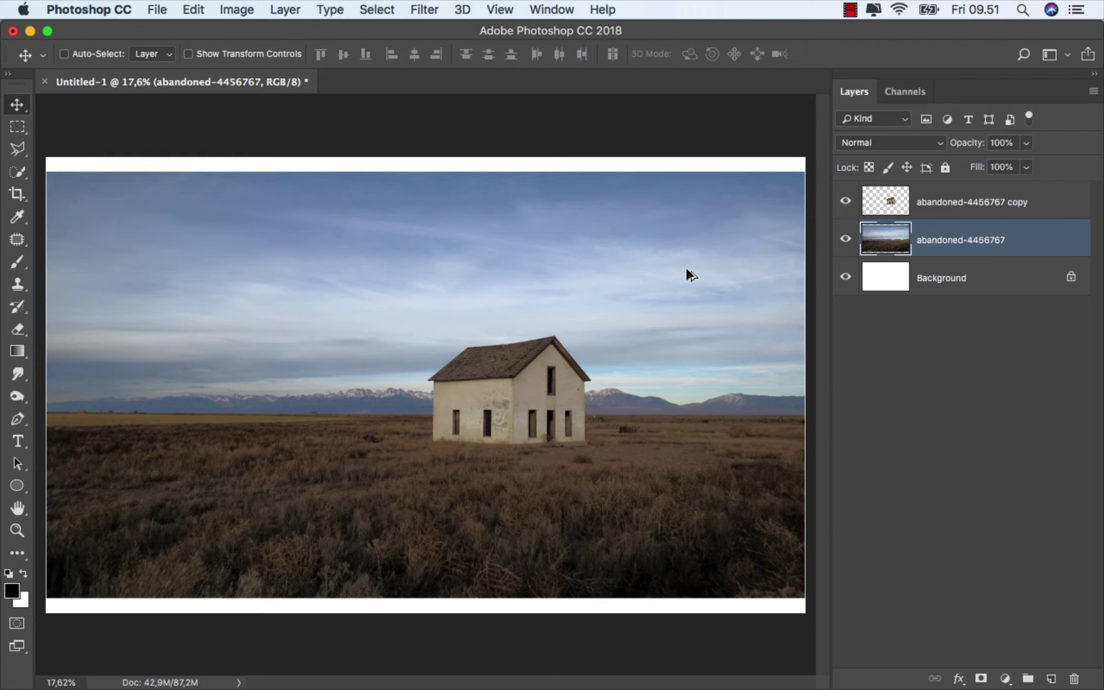
{"action": "key", "text": "super"}
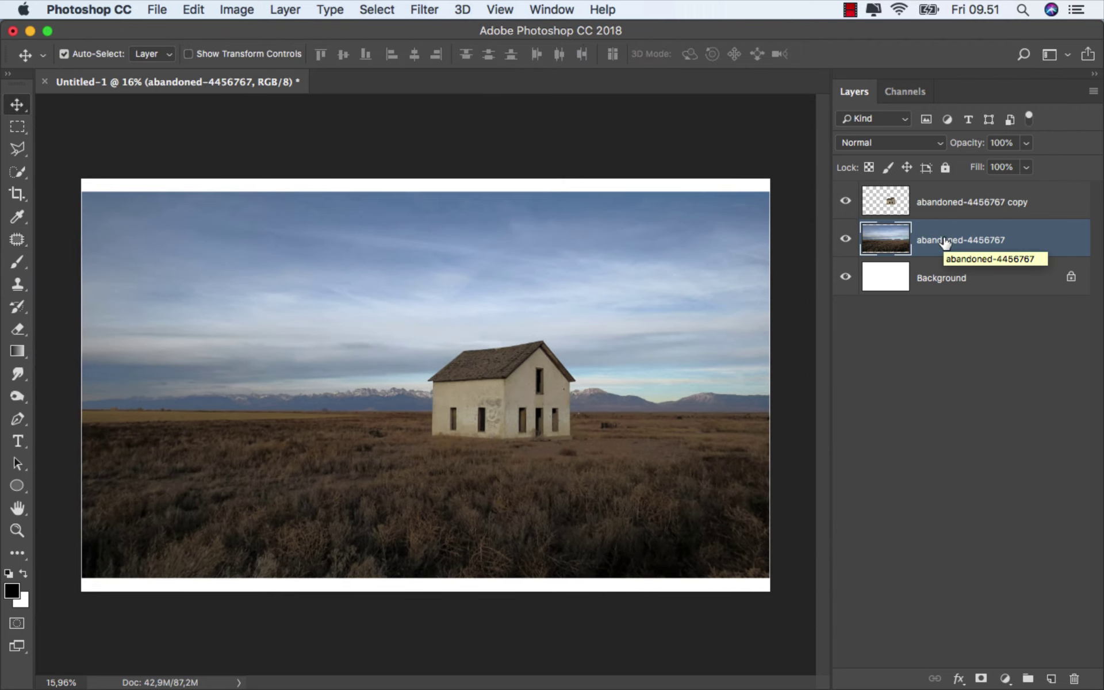
{"action": "left_click", "coordinate": [846, 202]}
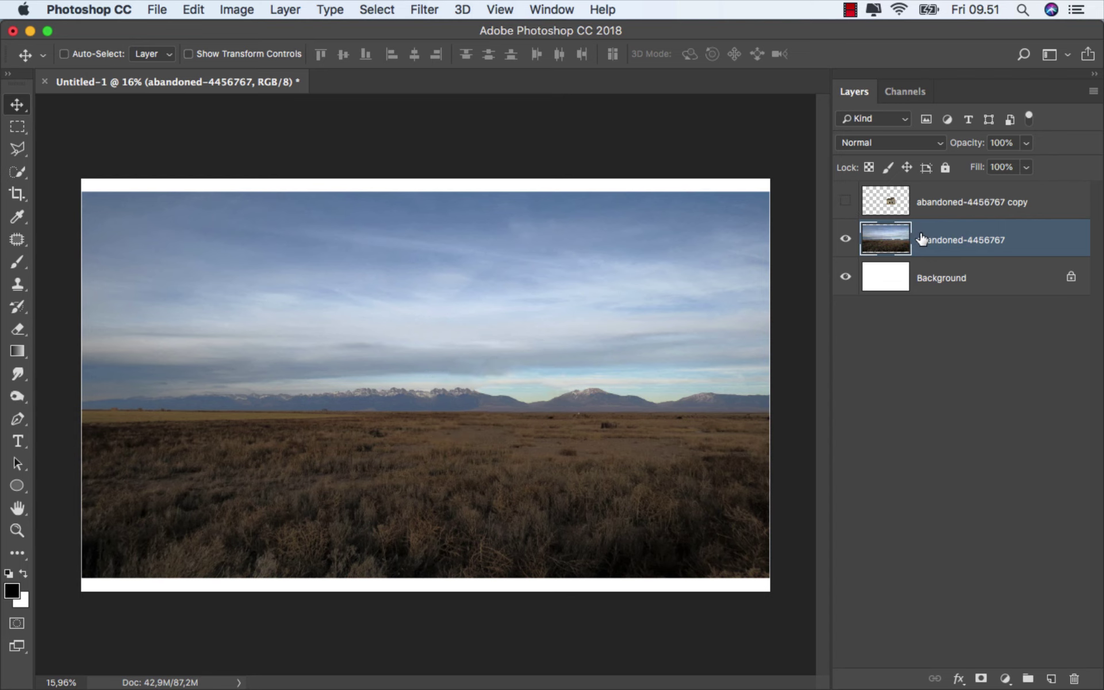
- Free Transform the field photo, stretching it taller and wider over the white borders
{"action": "key", "text": "super+t"}
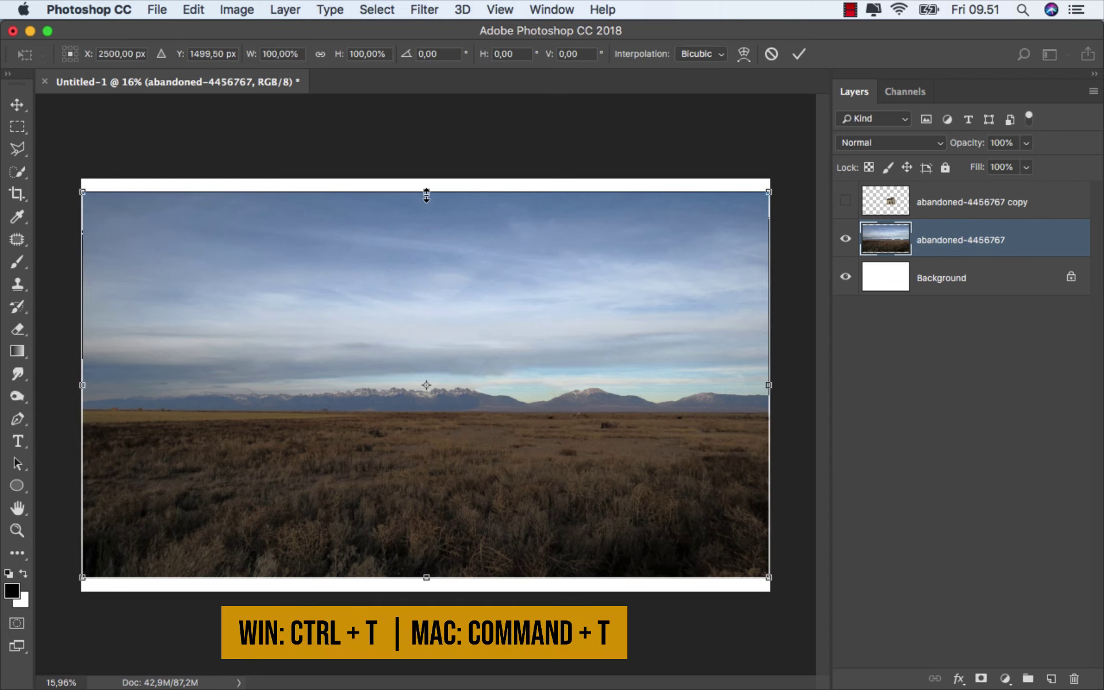
{"action": "left_click_drag", "start_coordinate": [426, 196], "coordinate": [427, 184]}
{"action": "left_click_drag", "start_coordinate": [426, 580], "coordinate": [426, 593]}
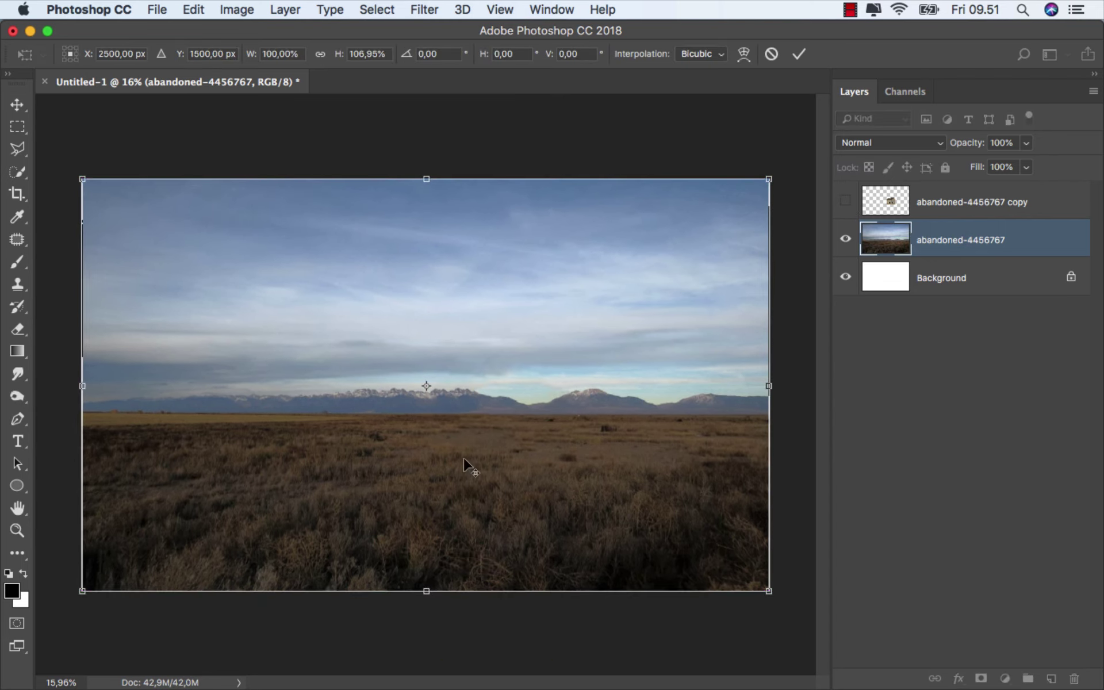
{"action": "scroll", "coordinate": [464, 463], "scroll_direction": "down", "scroll_amount": 2}
{"action": "scroll", "coordinate": [468, 443], "scroll_direction": "down", "scroll_amount": 2}
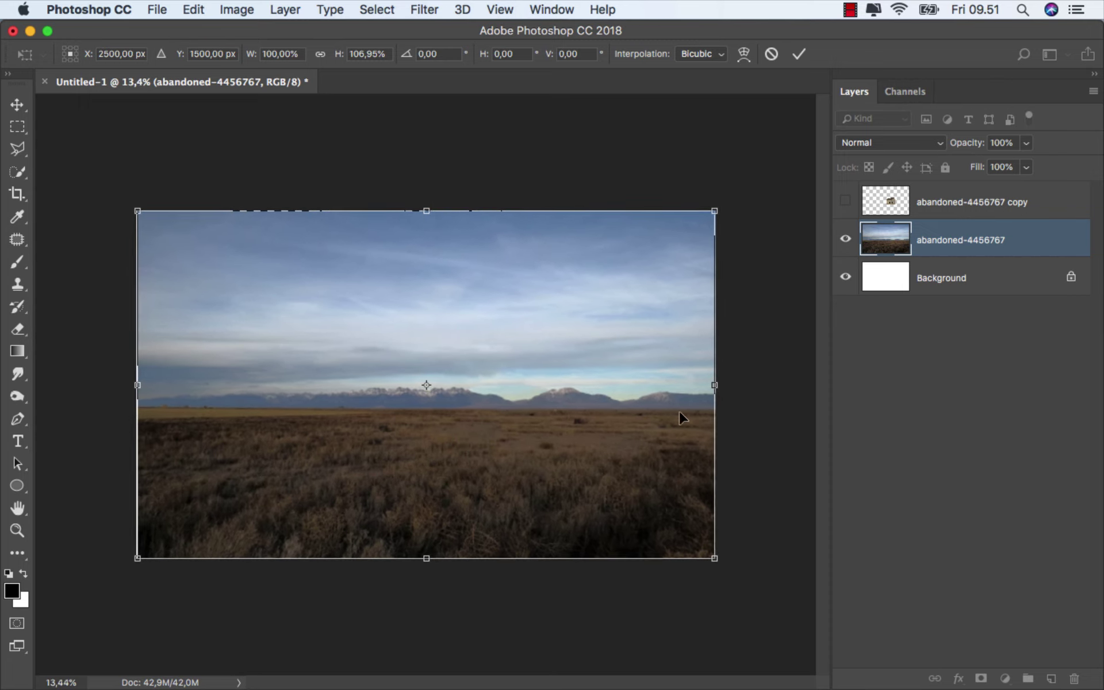
{"action": "left_click_drag", "start_coordinate": [715, 385], "coordinate": [725, 385]}
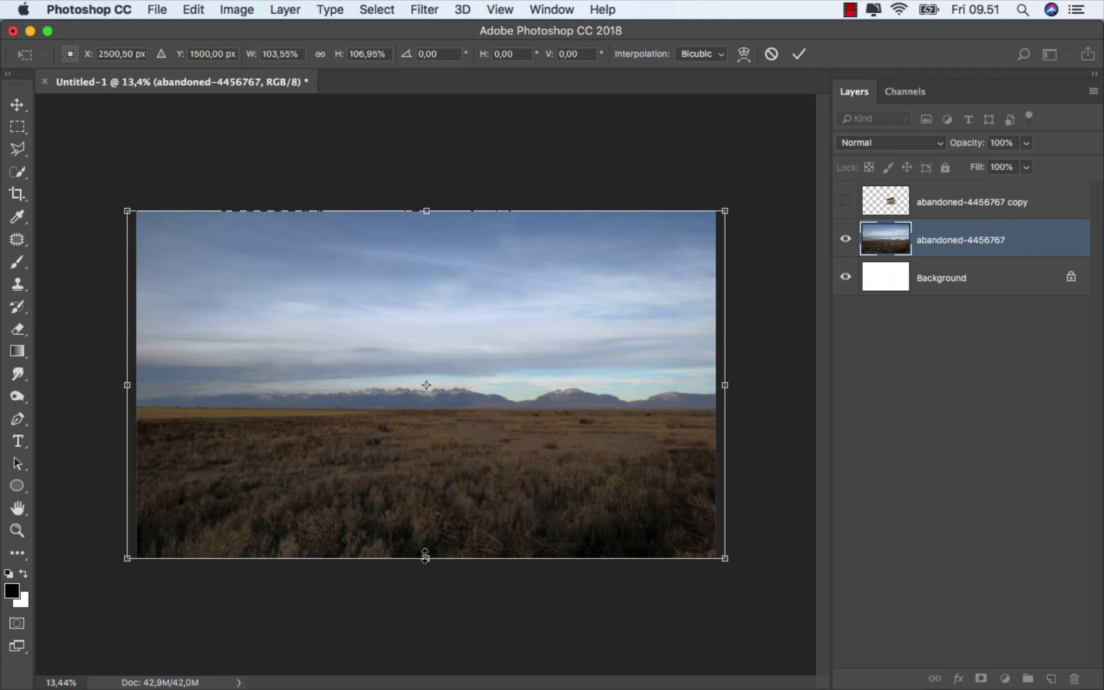
{"action": "left_click_drag", "start_coordinate": [425, 556], "coordinate": [421, 586]}
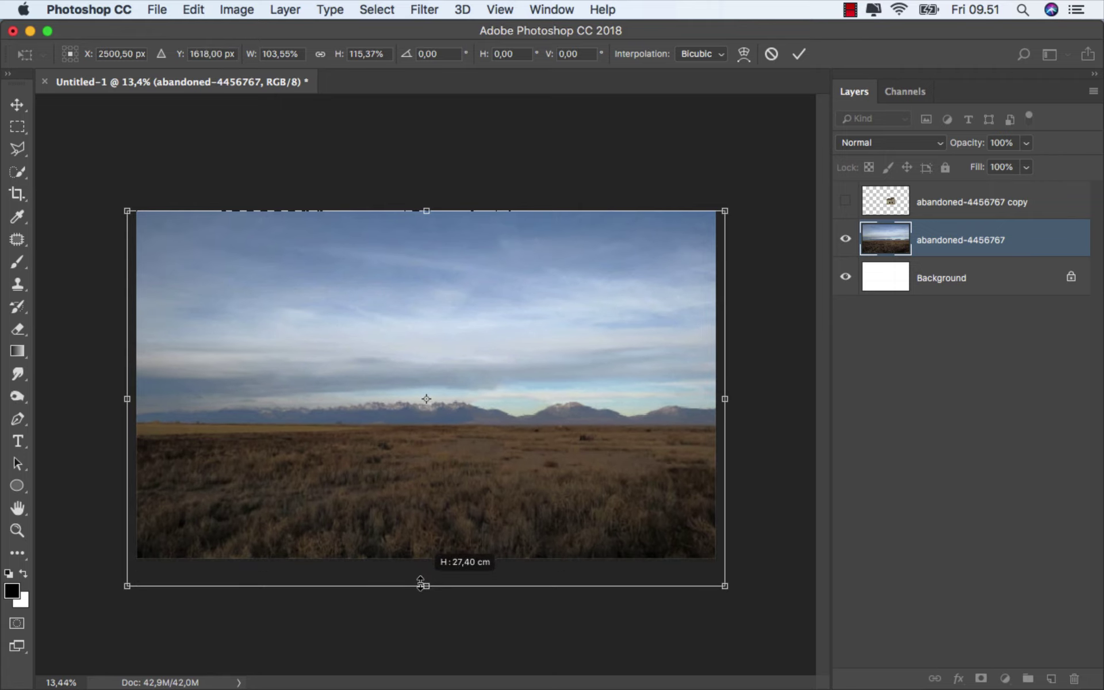
- Warp the field photo to fill the frame with a level horizon, and commit the warp
{"action": "right_click", "coordinate": [402, 360]}
{"action": "left_click", "coordinate": [432, 439]}
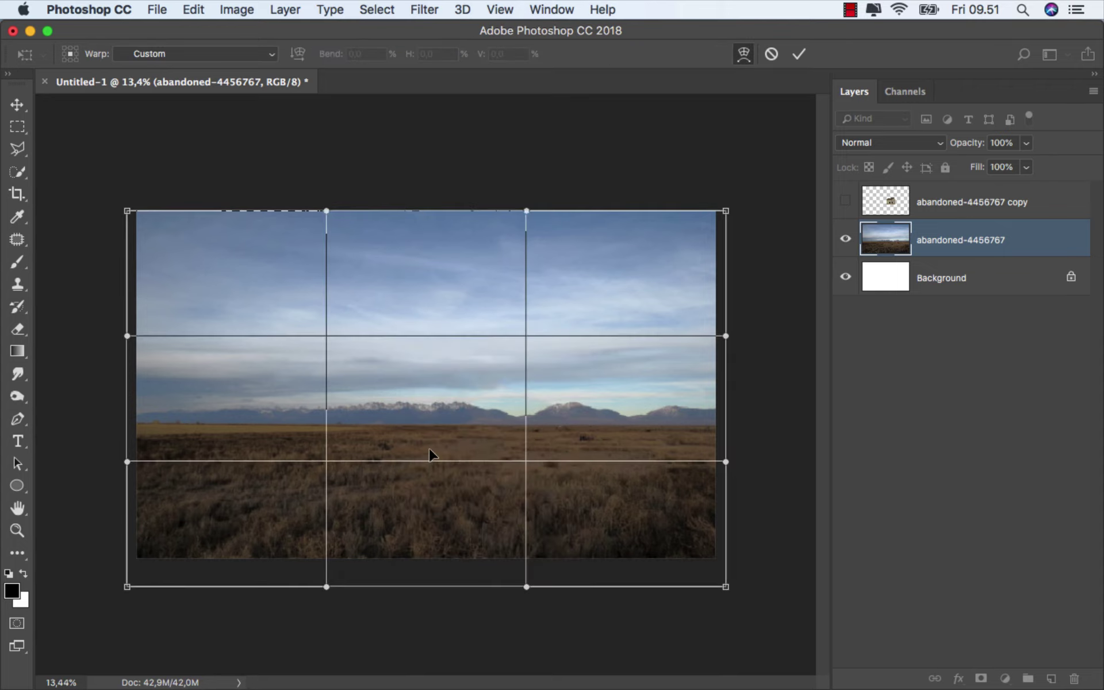
{"action": "left_click_drag", "start_coordinate": [125, 477], "coordinate": [118, 587]}
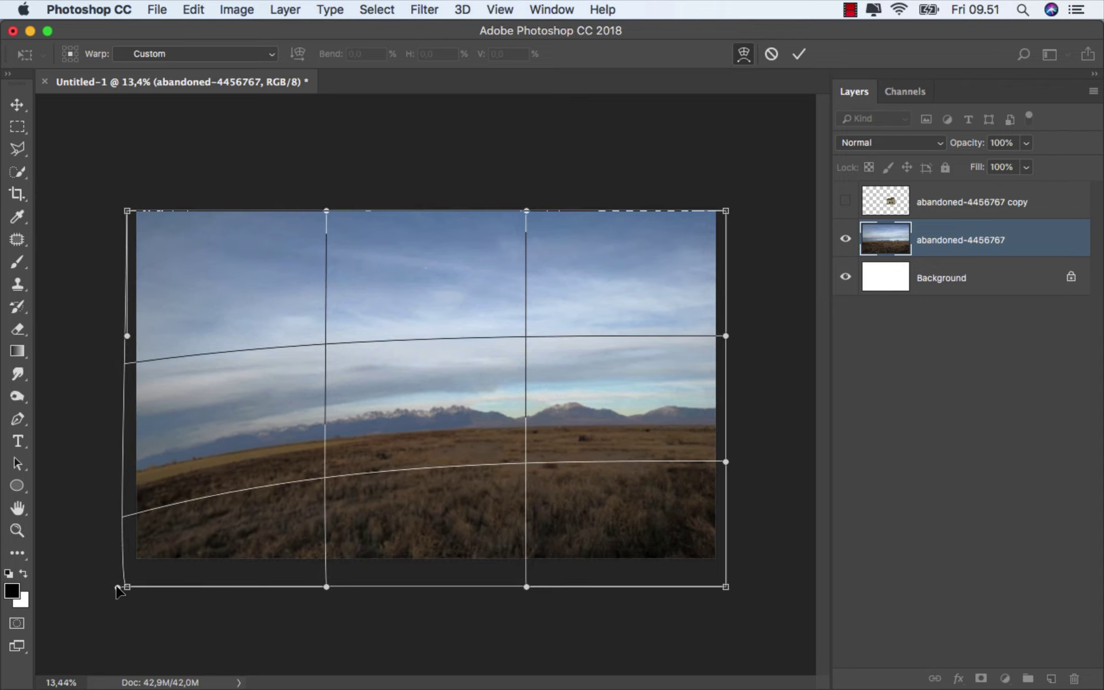
{"action": "left_click_drag", "start_coordinate": [726, 462], "coordinate": [734, 585]}
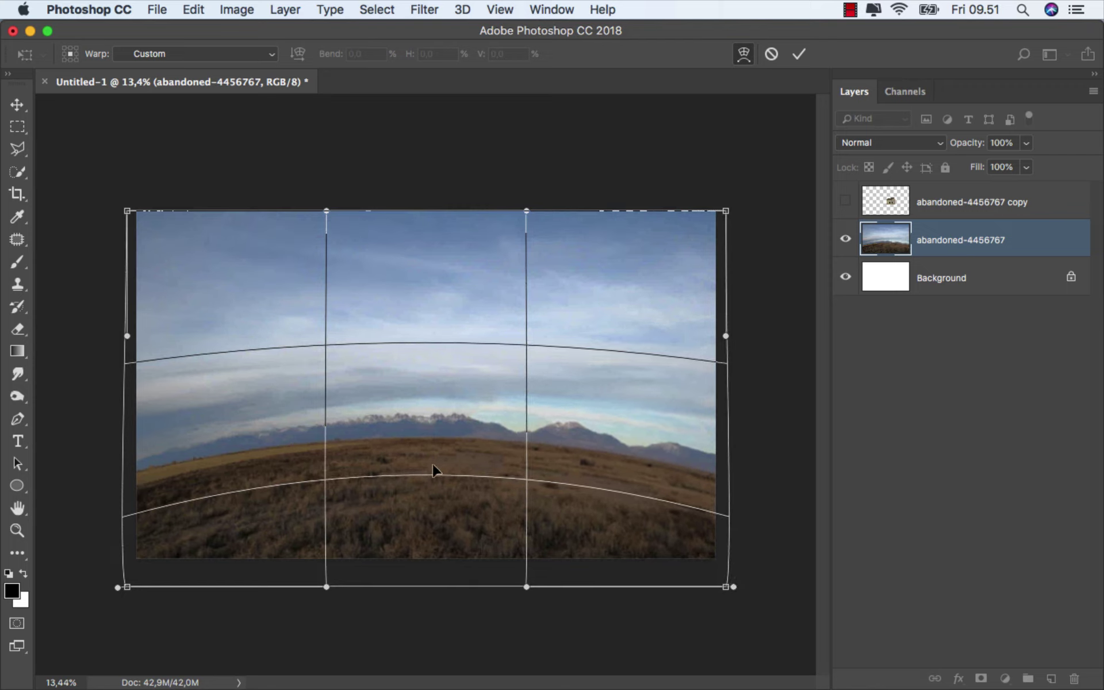
{"action": "left_click_drag", "start_coordinate": [427, 474], "coordinate": [426, 513]}
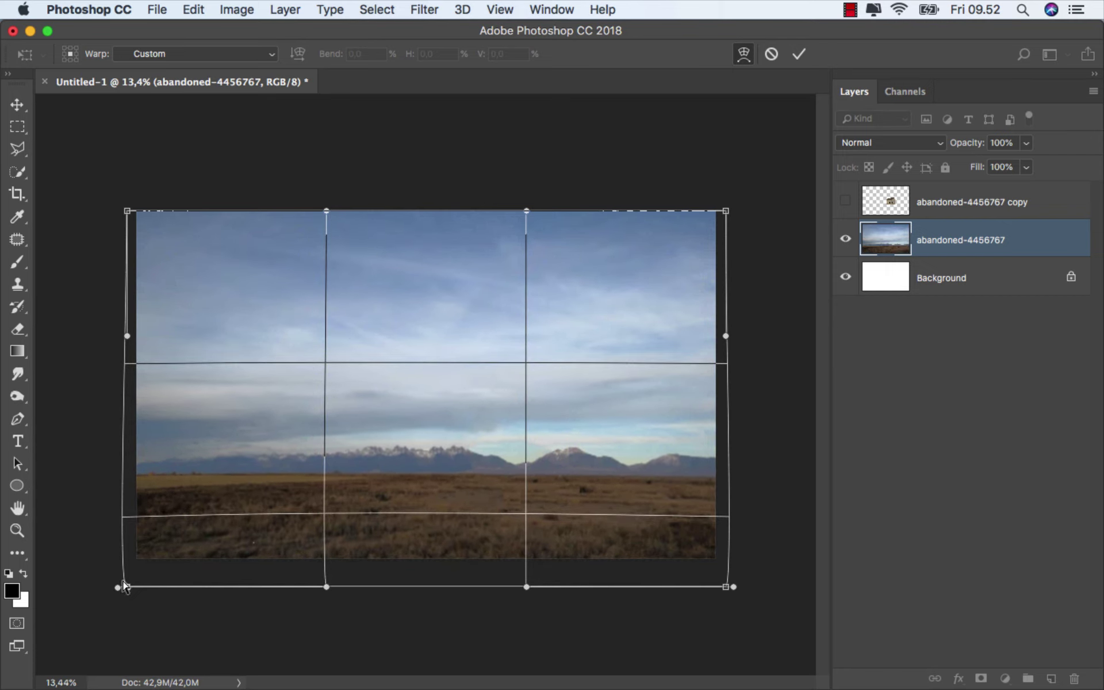
{"action": "left_click_drag", "start_coordinate": [118, 587], "coordinate": [121, 558]}
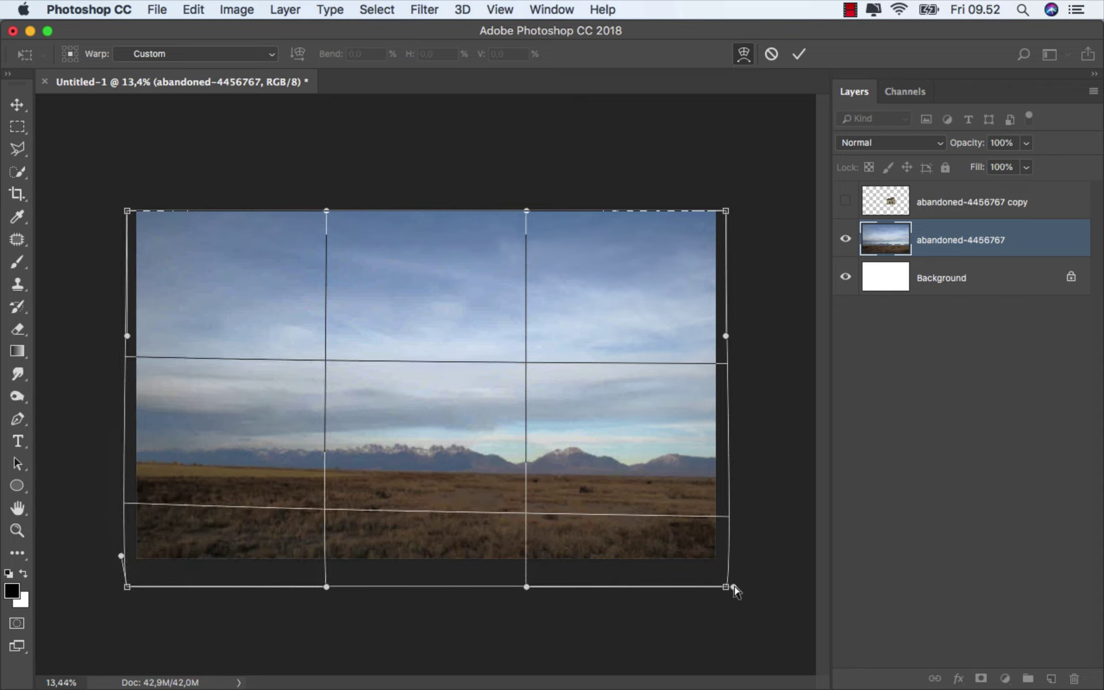
{"action": "left_click_drag", "start_coordinate": [733, 587], "coordinate": [736, 559]}
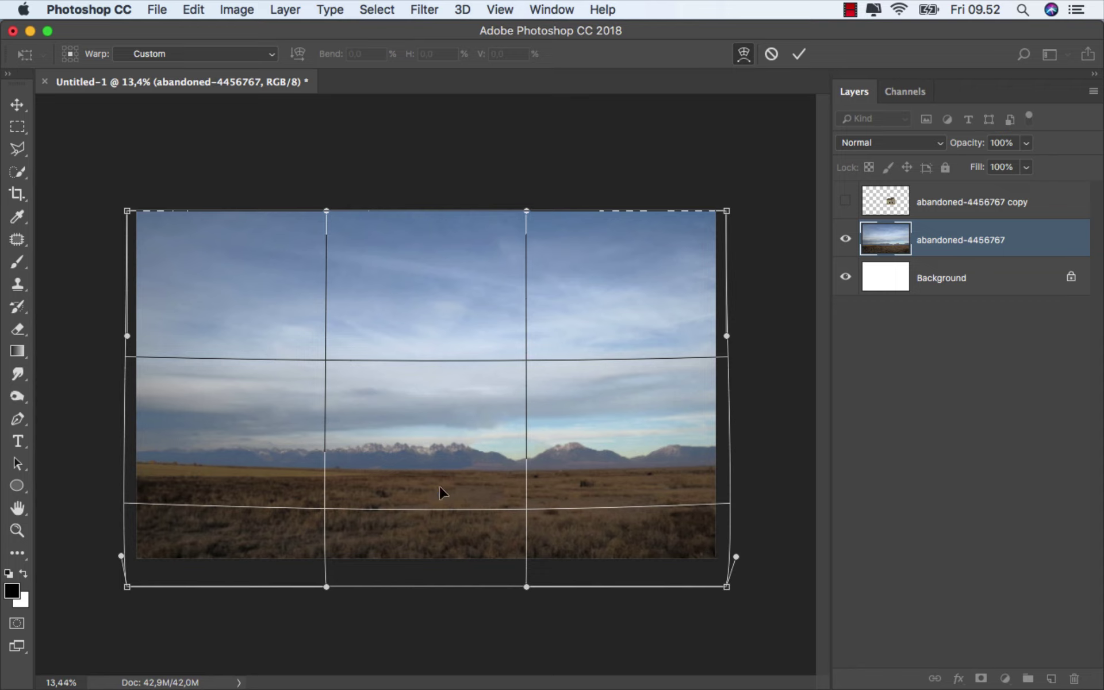
{"action": "left_click_drag", "start_coordinate": [438, 511], "coordinate": [436, 498]}
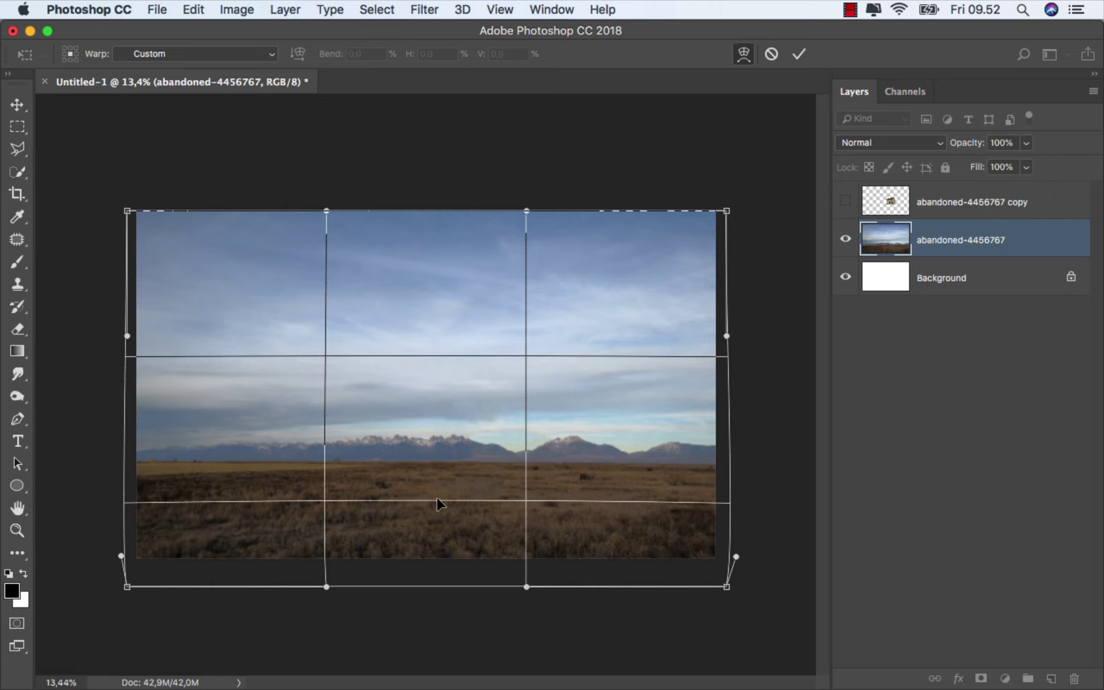
{"action": "left_click", "coordinate": [798, 53]}
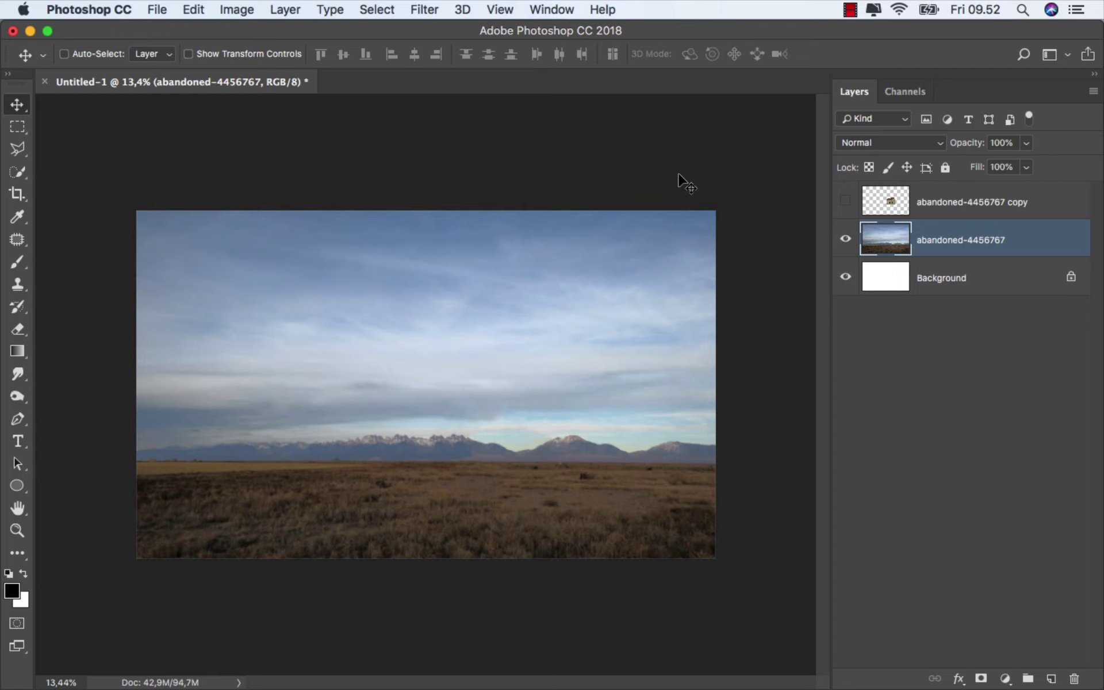
- Zoom in, make the floating house visible again, and select the field photo layer
{"action": "key", "text": "super+plus"}
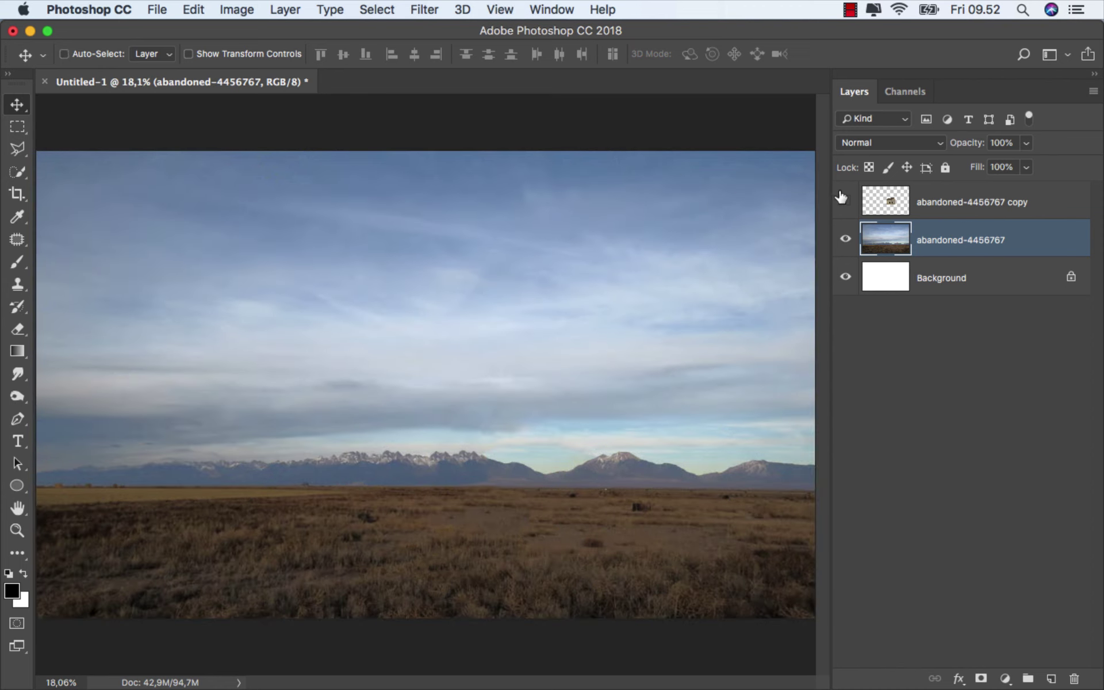
{"action": "left_click", "coordinate": [845, 200]}
{"action": "left_click", "coordinate": [949, 201]}
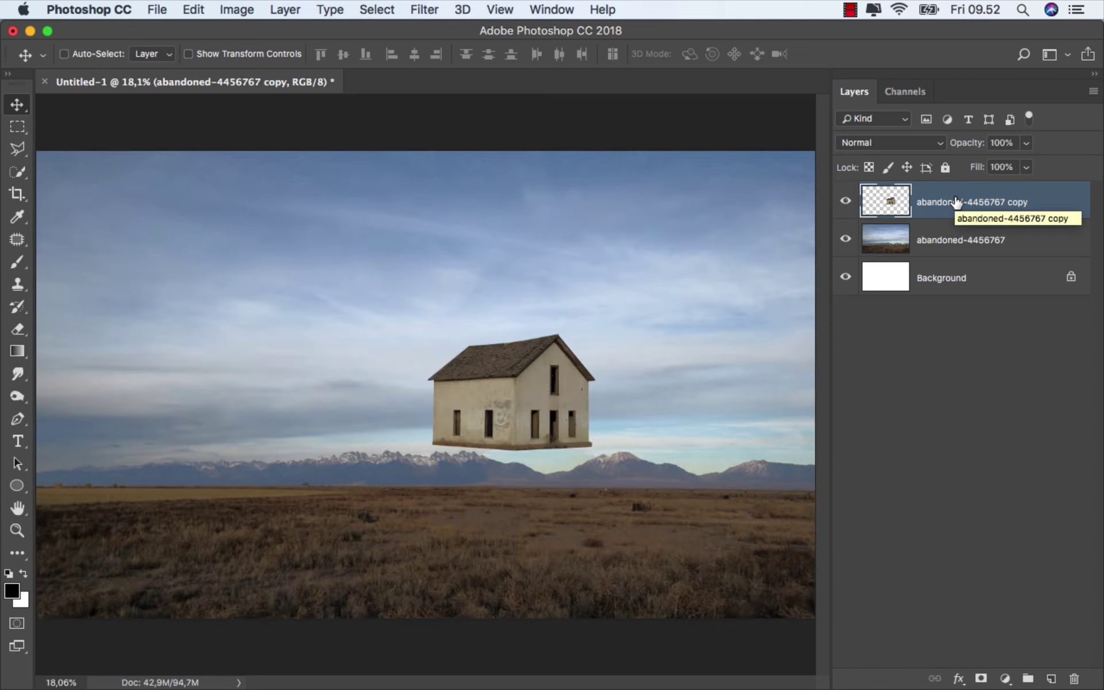
{"action": "left_click", "coordinate": [944, 240]}
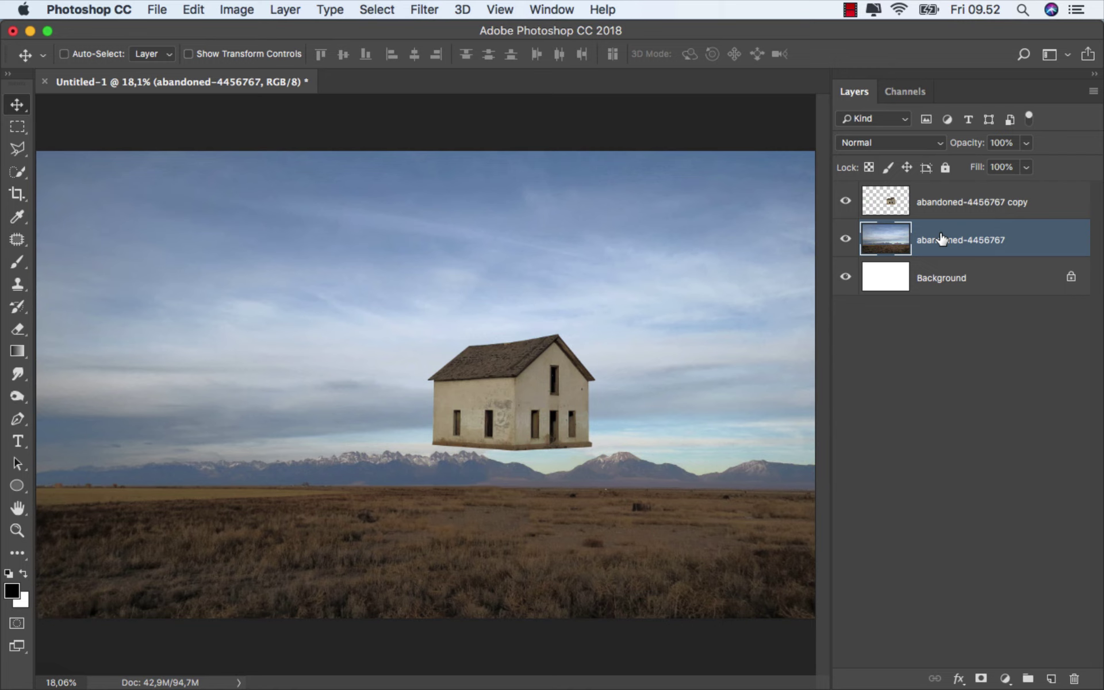
- Add a Solid Color fill layer and move it beneath the field photo
{"action": "left_click", "coordinate": [1005, 679]}
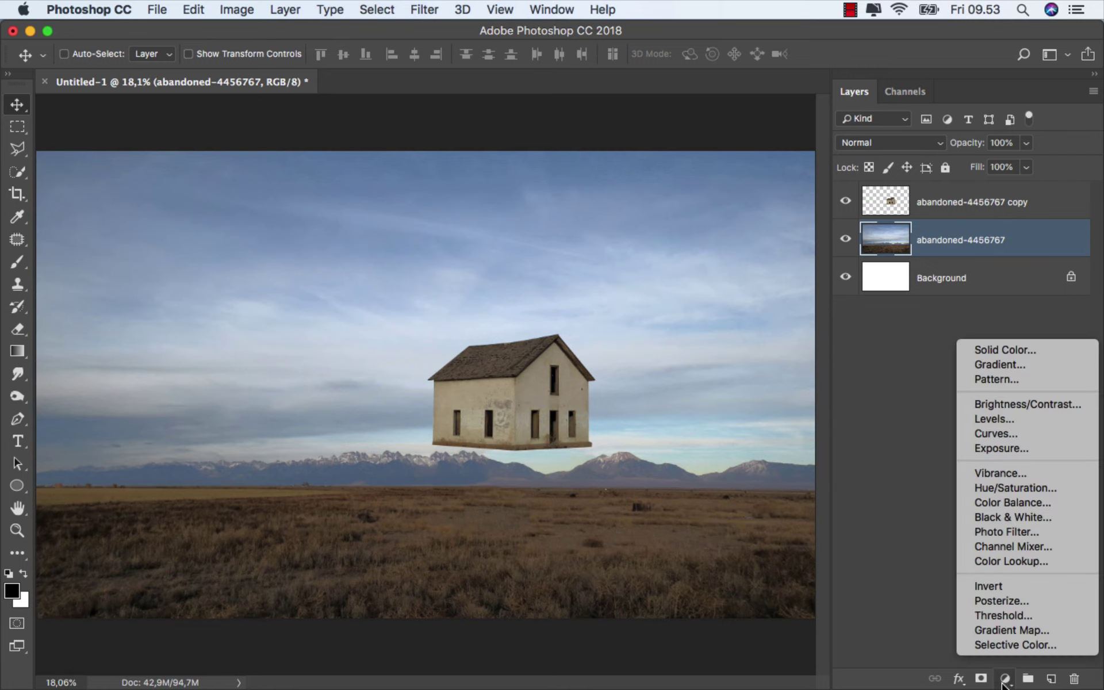
{"action": "left_click", "coordinate": [1033, 348]}
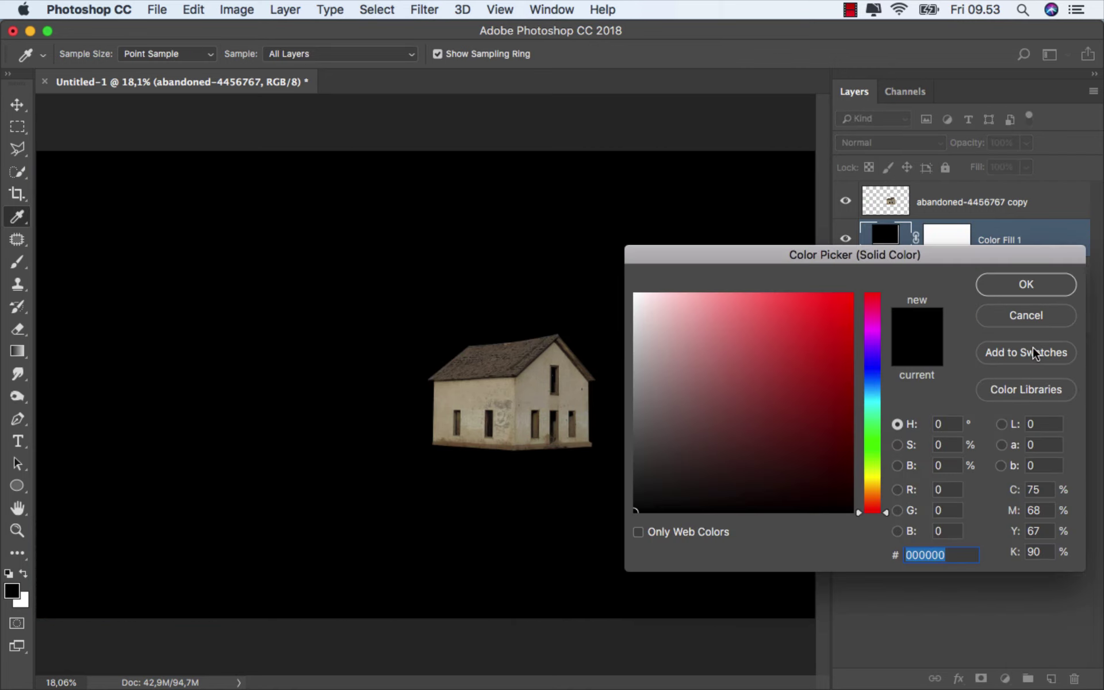
{"action": "left_click", "coordinate": [1012, 285]}
{"action": "left_click_drag", "start_coordinate": [998, 244], "coordinate": [993, 292]}
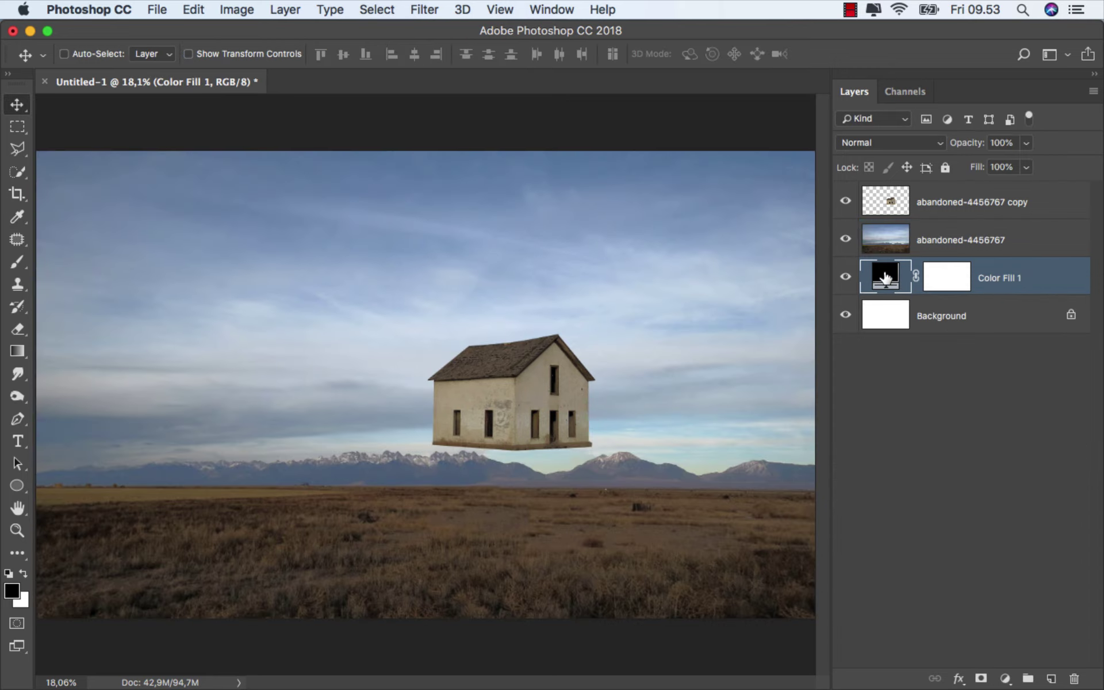
- Set the fill colour to sky-blue 7c9abd sampled from the sky, then reselect the field photo
{"action": "double_click", "coordinate": [885, 279]}
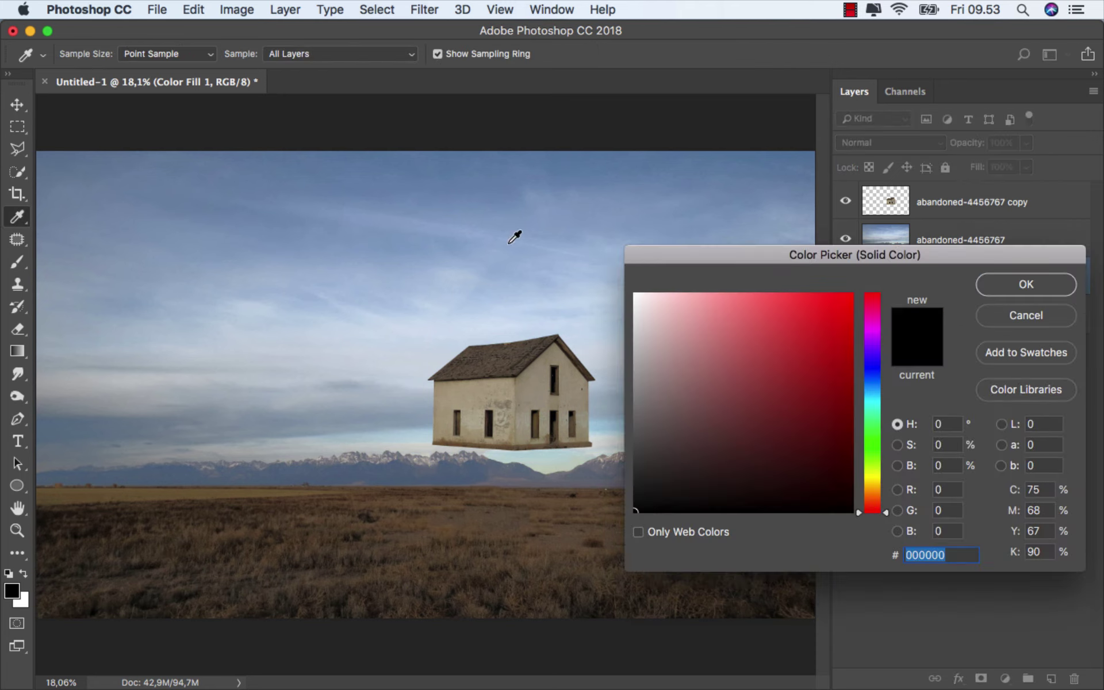
{"action": "left_click", "coordinate": [442, 200]}
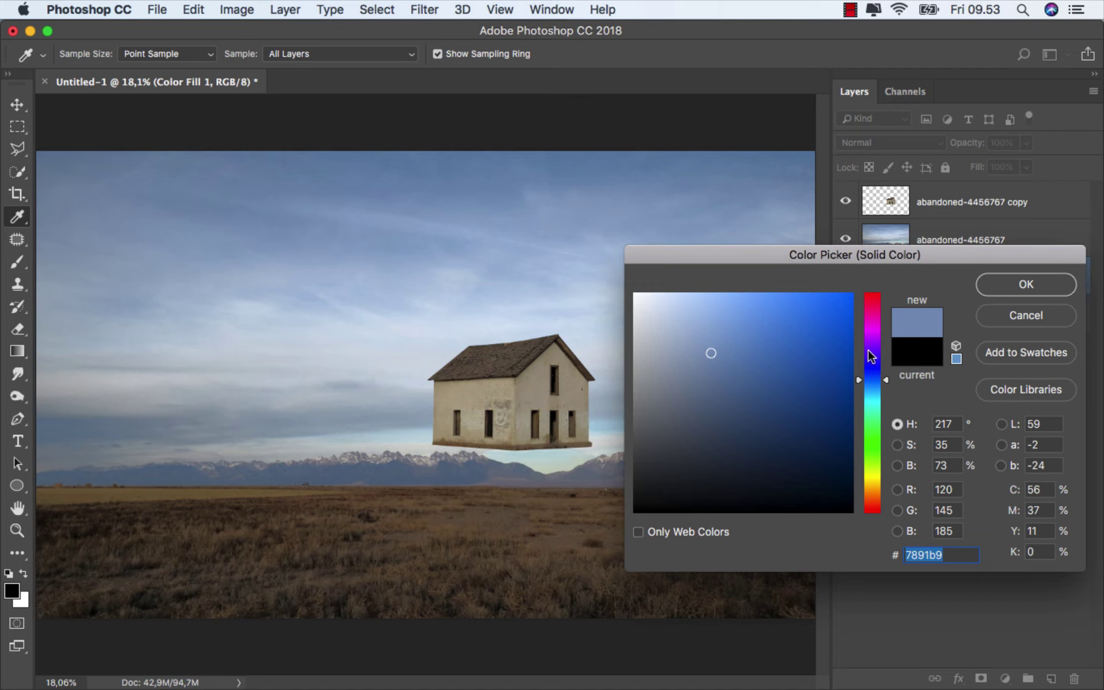
{"action": "left_click_drag", "start_coordinate": [882, 379], "coordinate": [883, 383]}
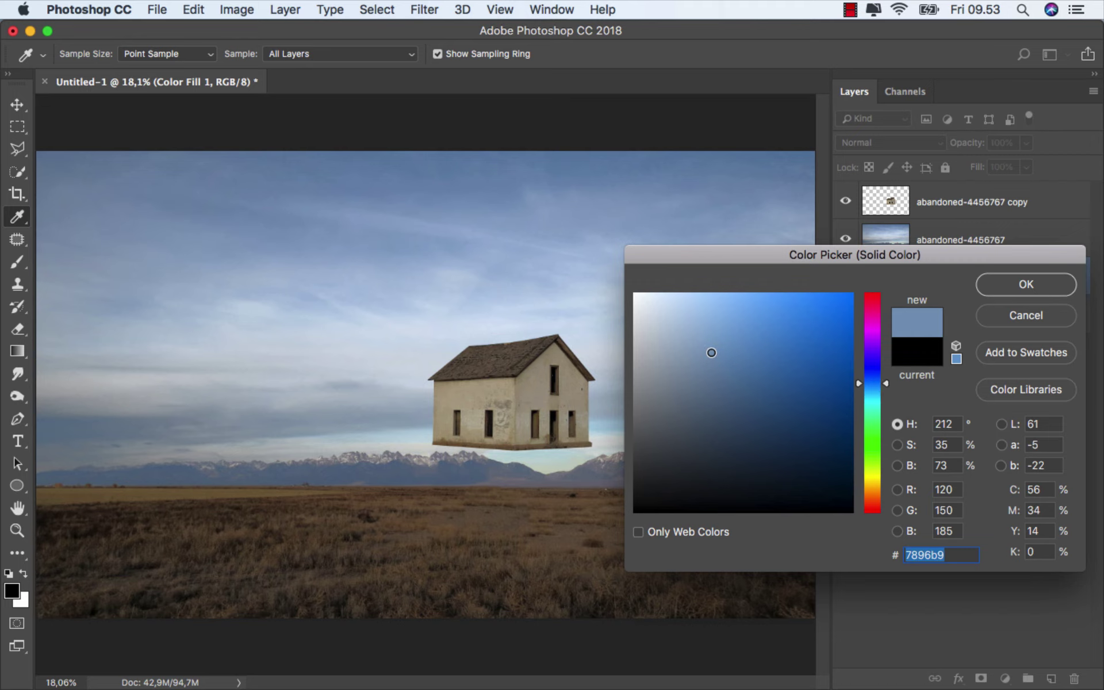
{"action": "left_click_drag", "start_coordinate": [711, 352], "coordinate": [709, 350]}
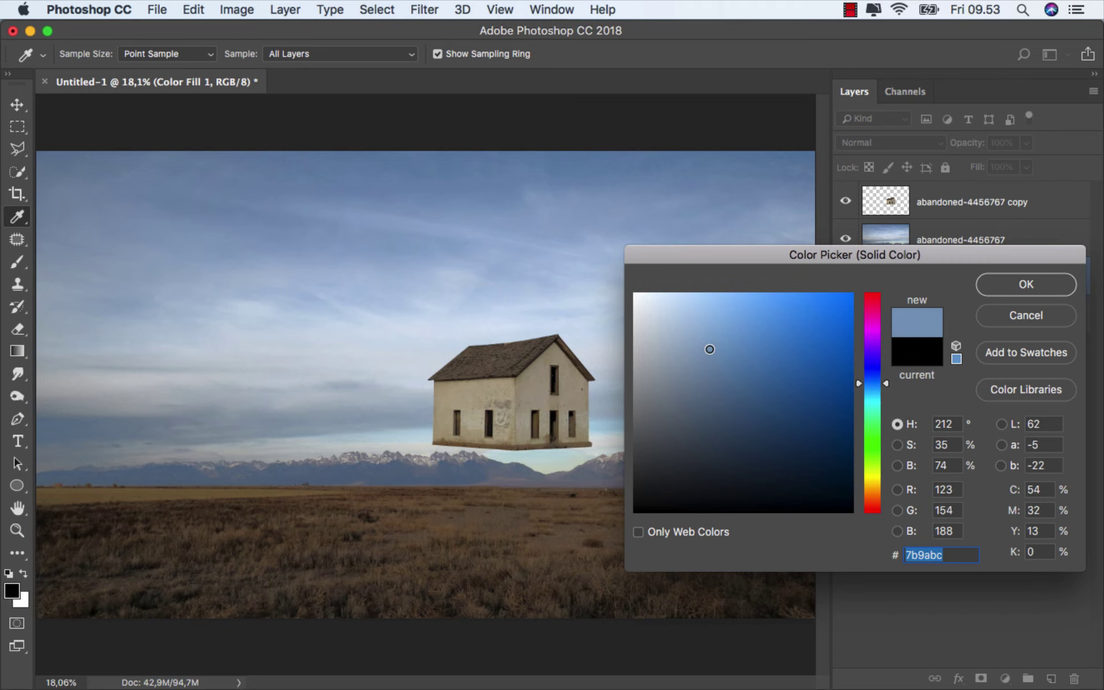
{"action": "left_click", "coordinate": [1035, 290]}
{"action": "left_click", "coordinate": [983, 242]}
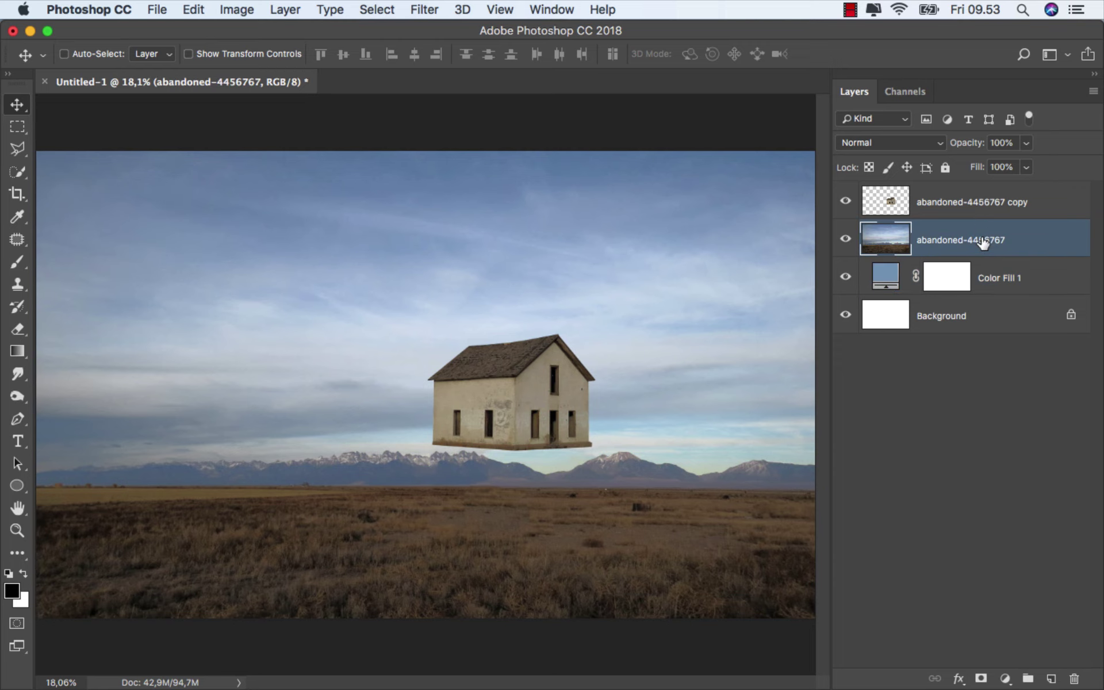
{"action": "left_click", "coordinate": [875, 147]}
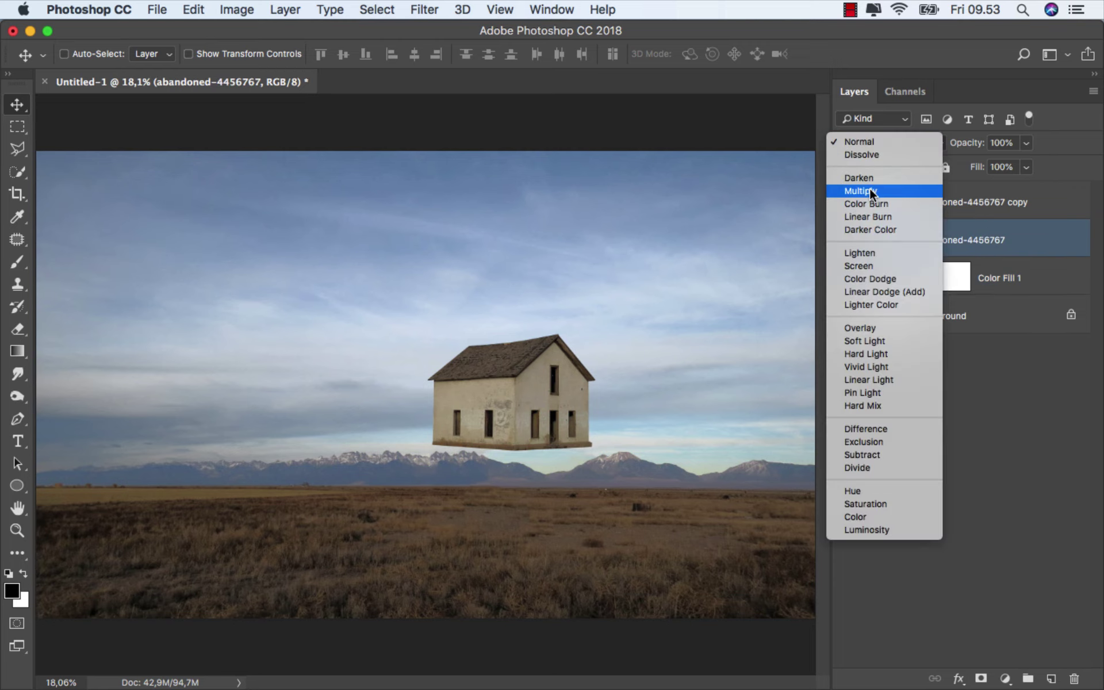
- Blend the field photo in Multiply, then duplicate it and set the copy to Normal
{"action": "left_click", "coordinate": [860, 172]}
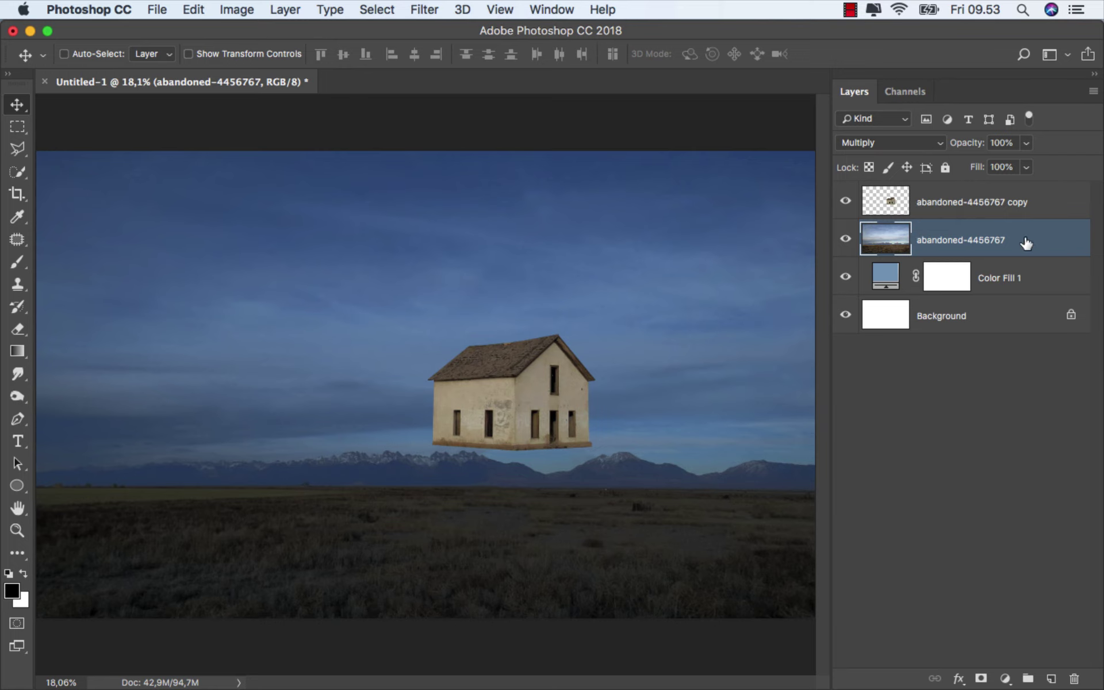
{"action": "key", "text": "super+j"}
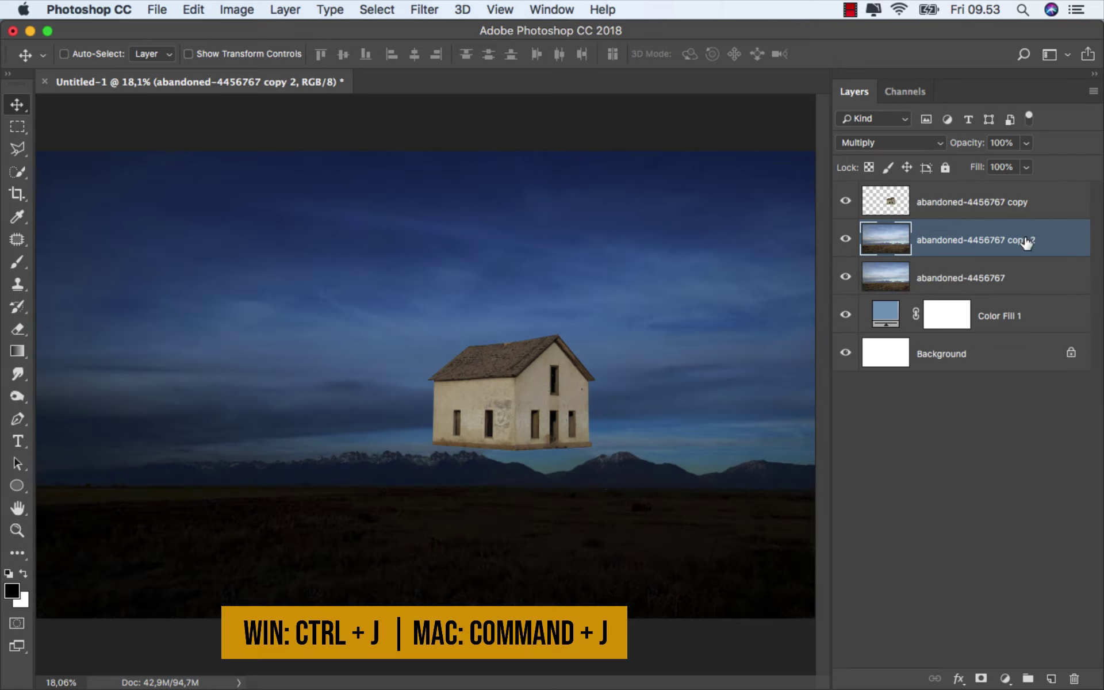
{"action": "left_click", "coordinate": [874, 142]}
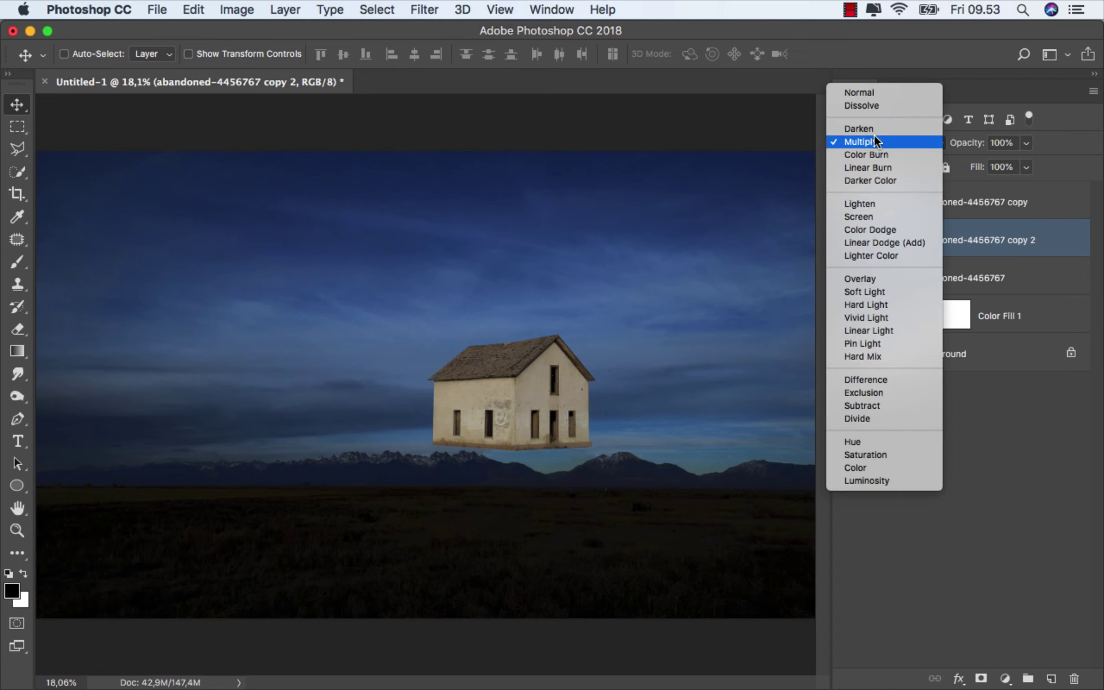
{"action": "left_click", "coordinate": [873, 94]}
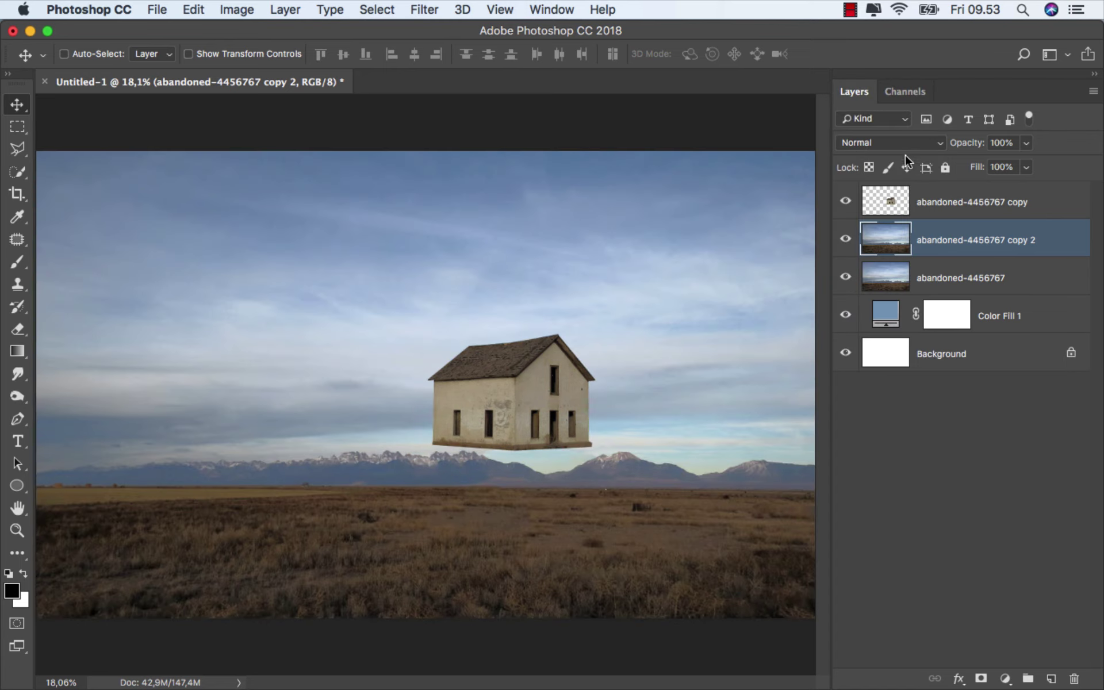
- Add a layer mask to the duplicate photo and set up a full-opacity black gradient
{"action": "left_click", "coordinate": [981, 678]}
{"action": "left_click", "coordinate": [17, 351]}
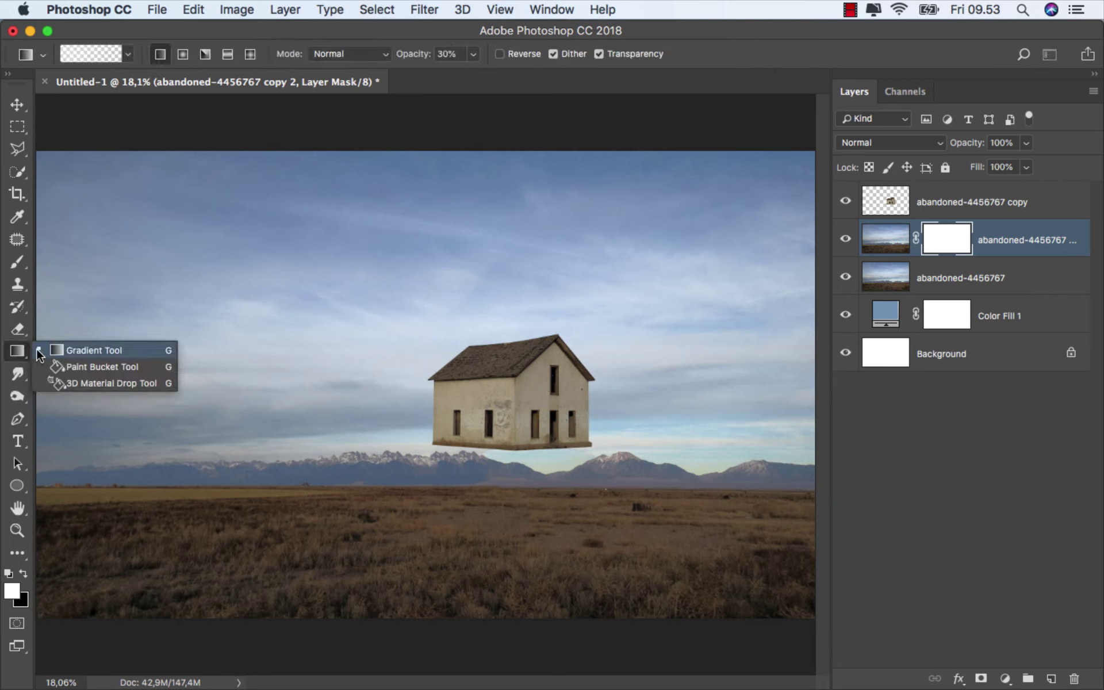
{"action": "left_click", "coordinate": [473, 53]}
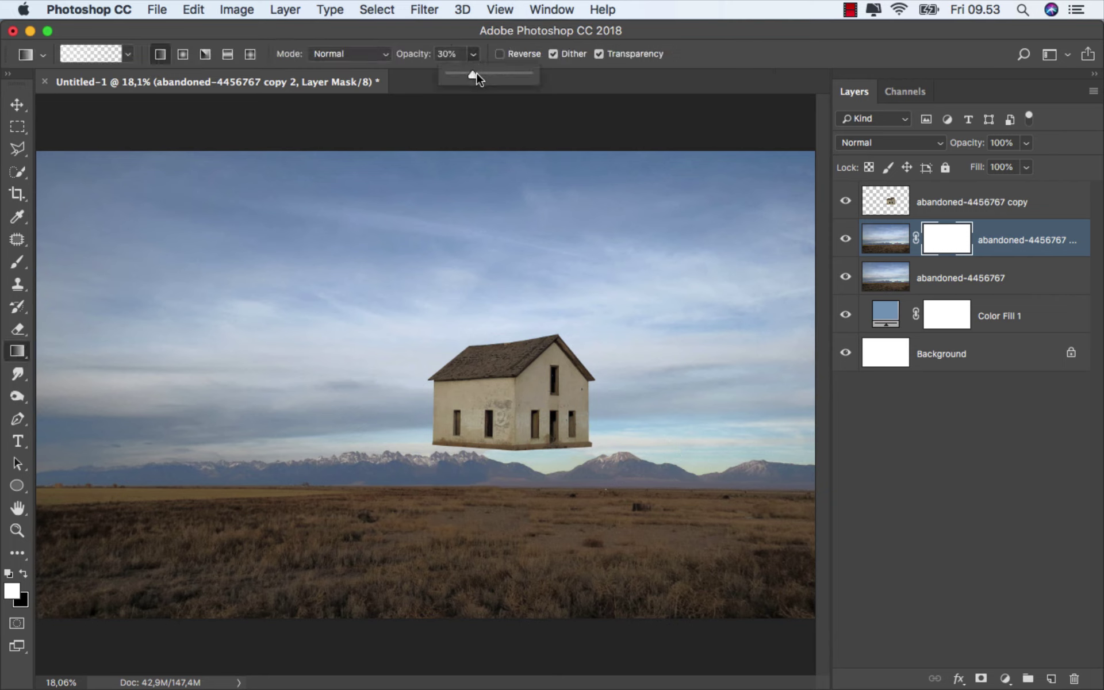
{"action": "left_click_drag", "start_coordinate": [477, 75], "coordinate": [579, 78]}
{"action": "left_click", "coordinate": [23, 573]}
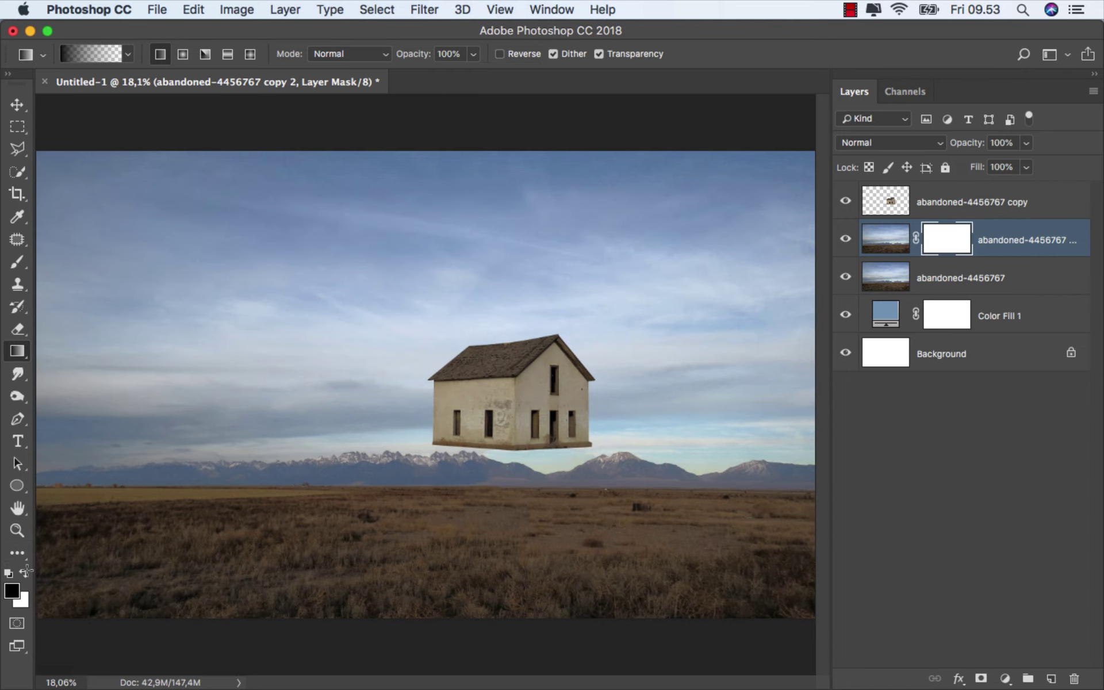
{"action": "scroll", "coordinate": [407, 480], "scroll_direction": "down", "scroll_amount": 1}
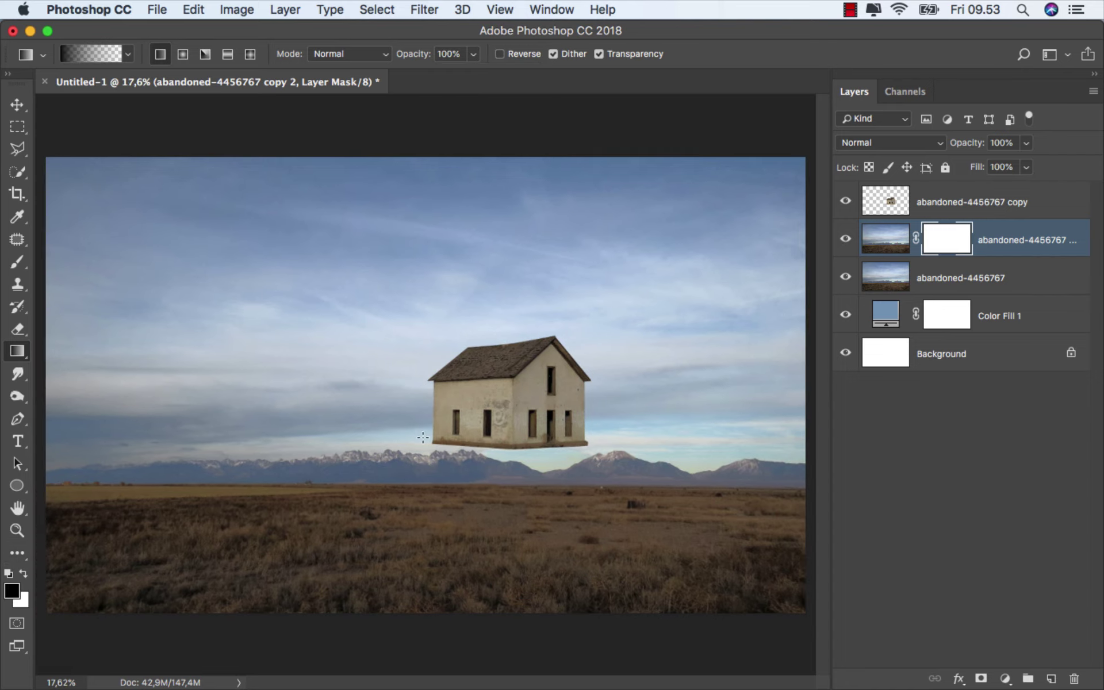
- Drag a black-to-white mask gradient hiding the duplicate's sky down to the field, then fit to screen
{"action": "left_click_drag", "start_coordinate": [423, 437], "coordinate": [422, 489]}
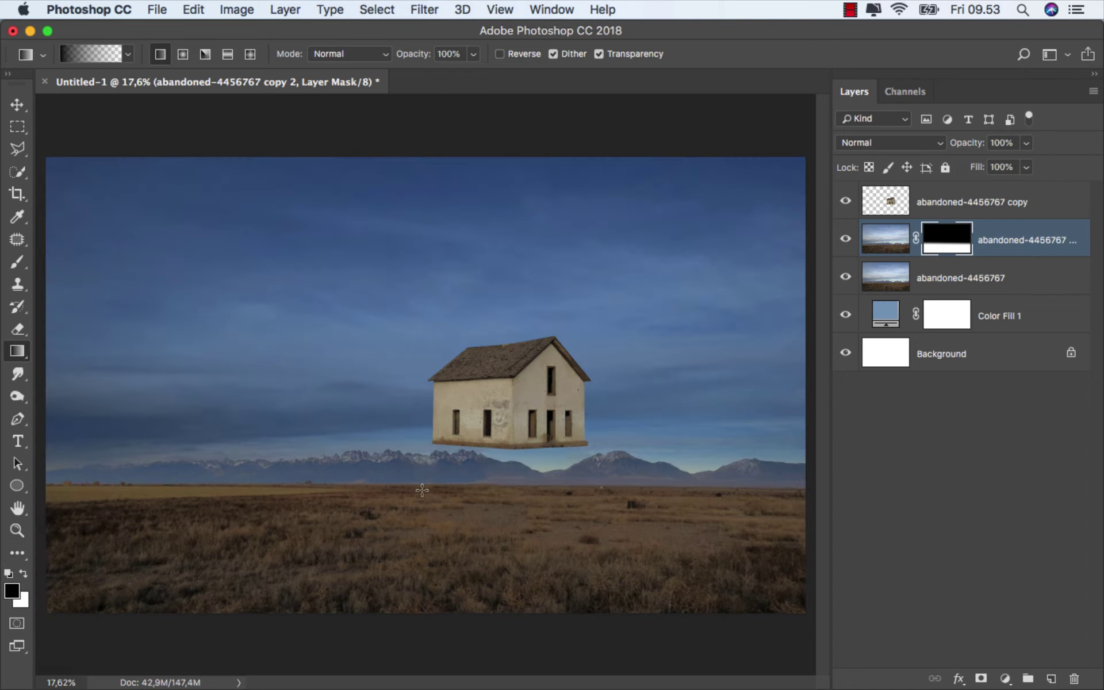
{"action": "left_click_drag", "start_coordinate": [422, 382], "coordinate": [421, 512]}
{"action": "left_click_drag", "start_coordinate": [423, 410], "coordinate": [422, 526]}
{"action": "left_click_drag", "start_coordinate": [414, 375], "coordinate": [413, 517]}
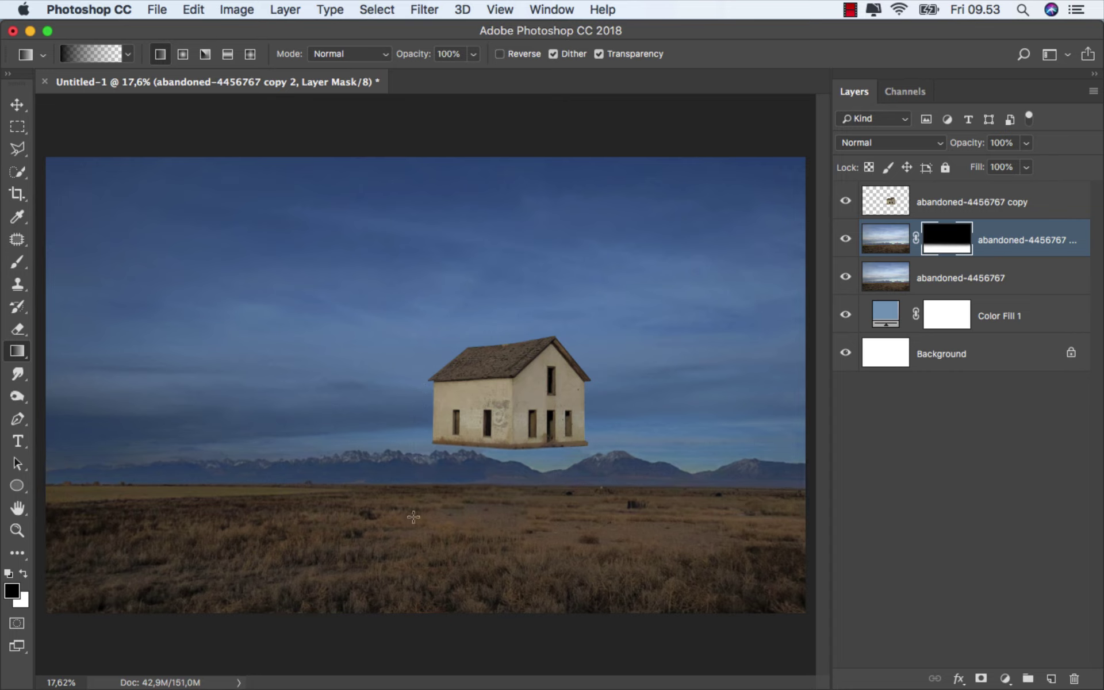
{"action": "left_click_drag", "start_coordinate": [486, 341], "coordinate": [468, 525]}
{"action": "left_click_drag", "start_coordinate": [328, 357], "coordinate": [339, 534]}
{"action": "left_click_drag", "start_coordinate": [414, 329], "coordinate": [407, 521]}
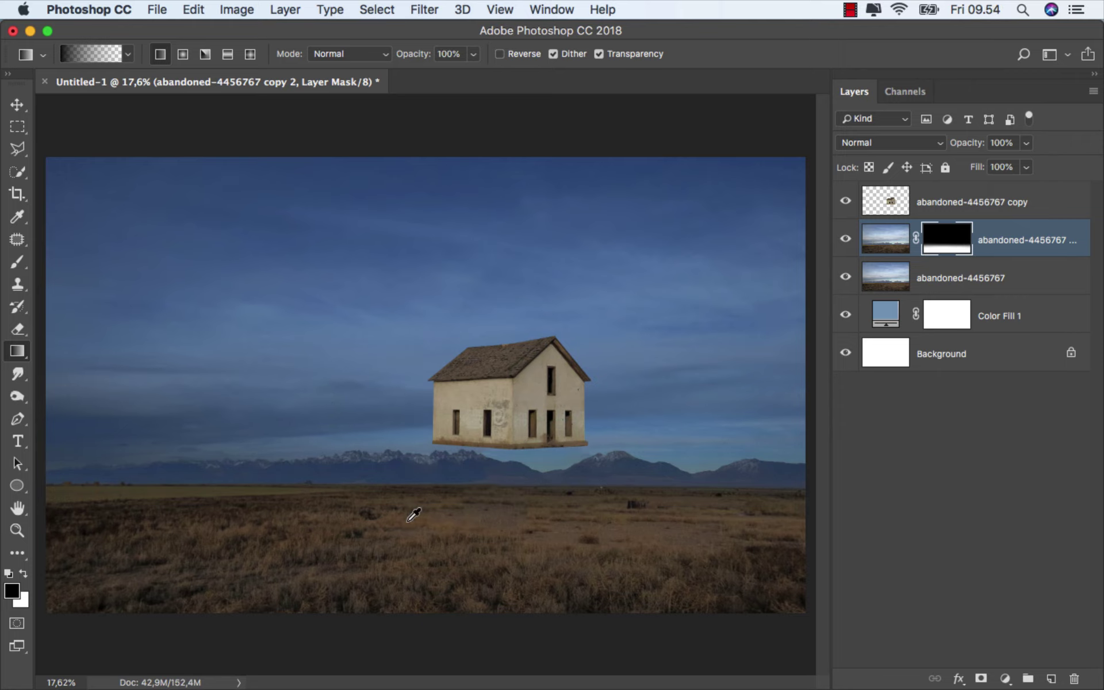
{"action": "key", "text": "super+0"}
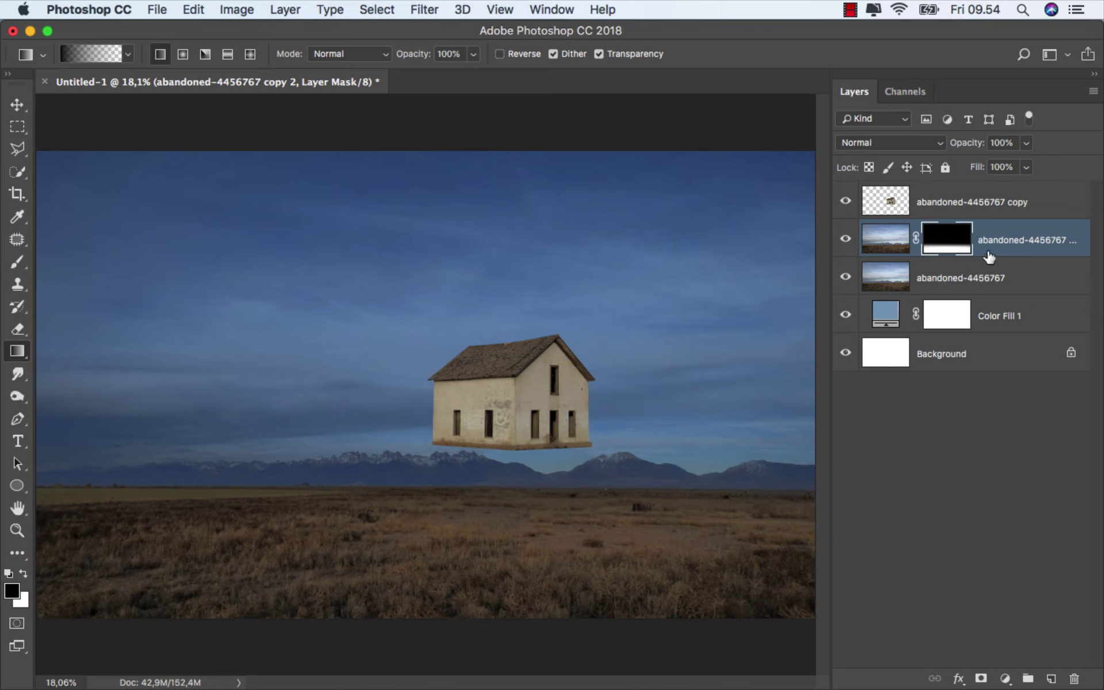
{"action": "key", "text": "super+2"}
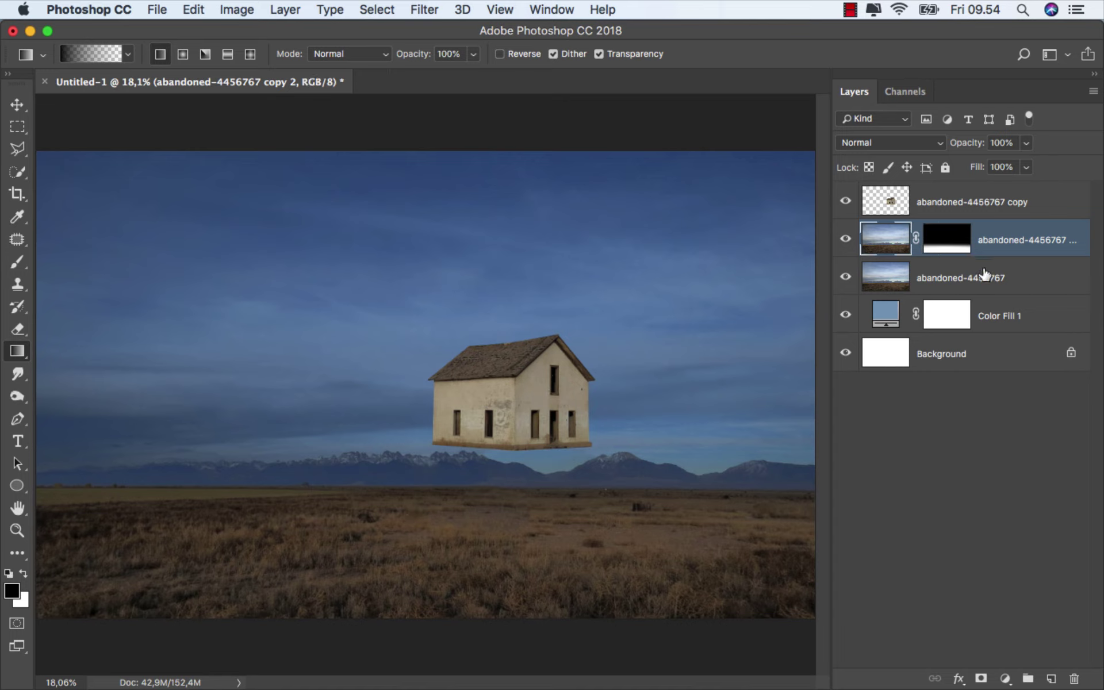
- Lower the base landscape layer's opacity to 80%
{"action": "left_click", "coordinate": [986, 273]}
{"action": "left_click", "coordinate": [1024, 144]}
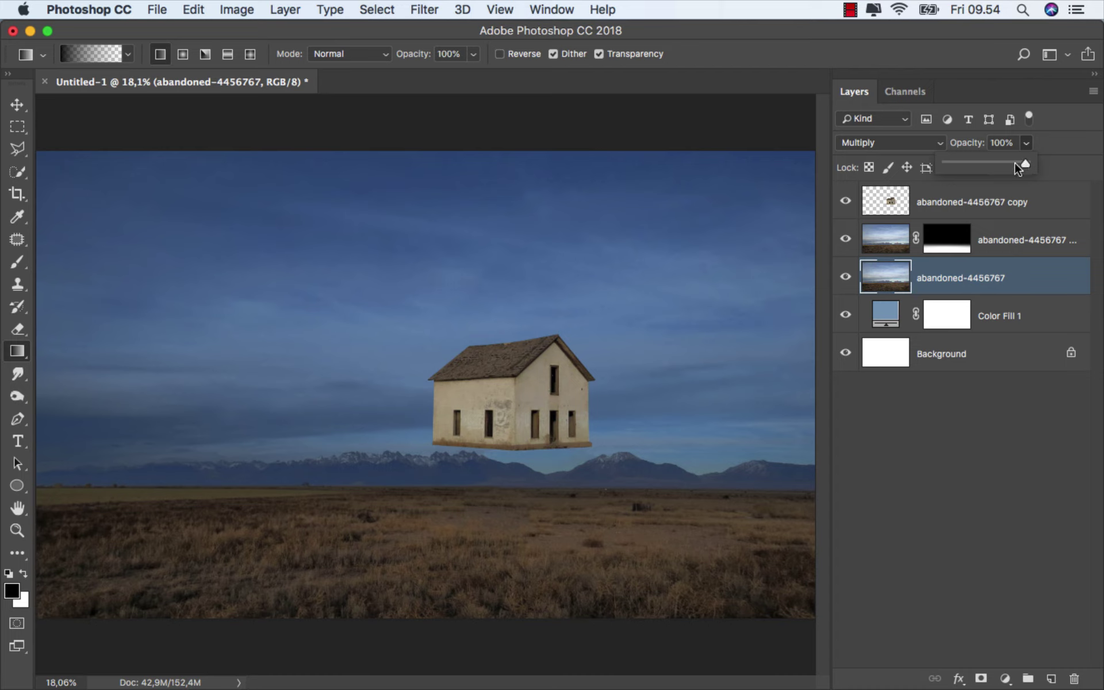
{"action": "left_click_drag", "start_coordinate": [1024, 165], "coordinate": [1013, 166]}
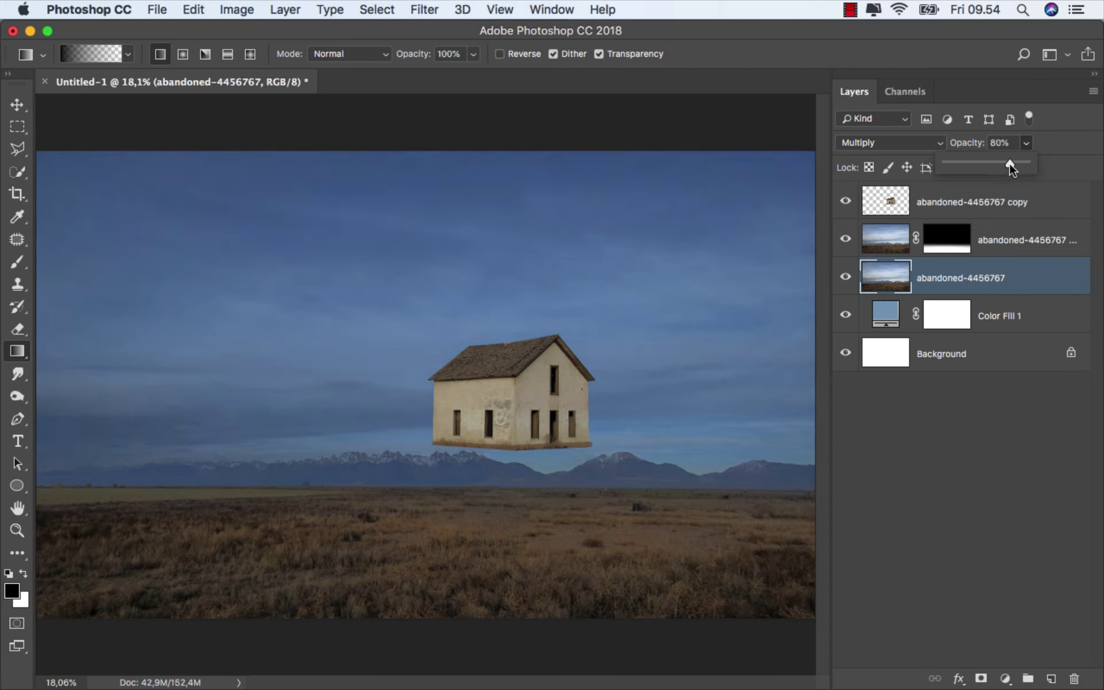
{"action": "left_click", "coordinate": [968, 281]}
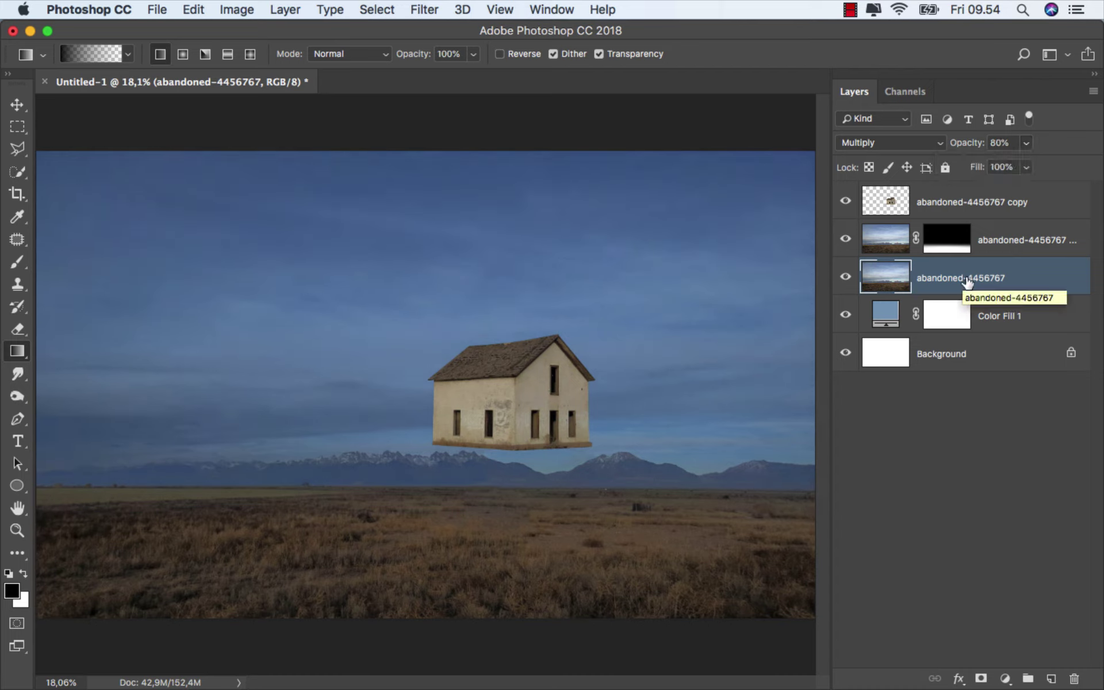
- Add a new layer above Color Fill 1 and drag a 49% gradient down from the canvas top
{"action": "left_click", "coordinate": [1035, 313]}
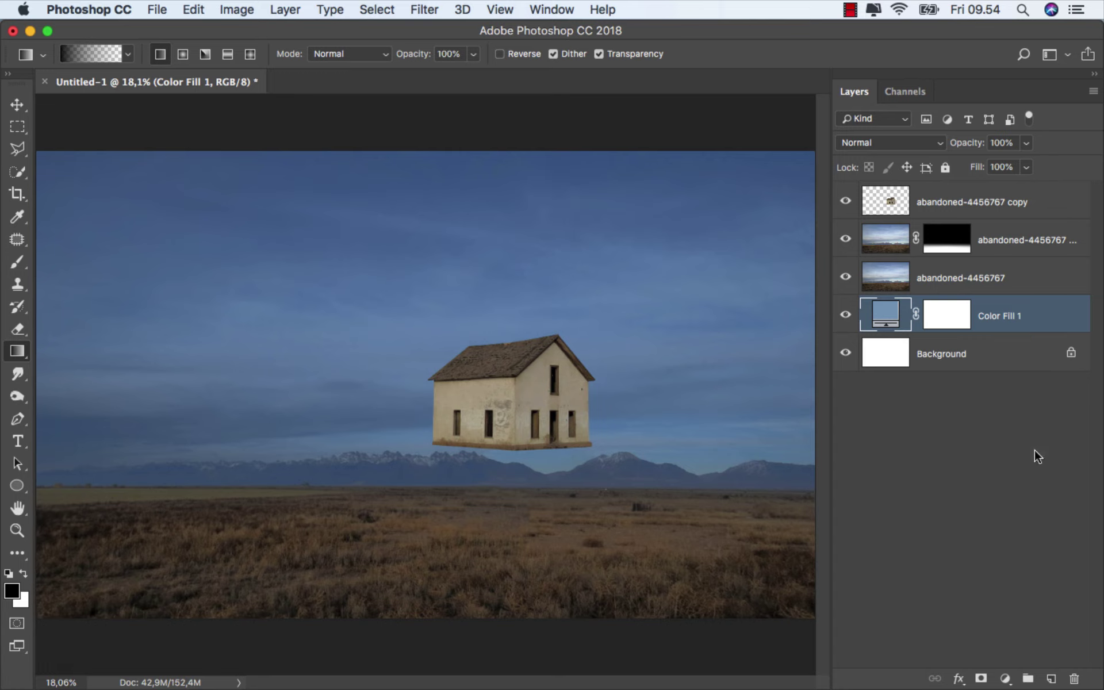
{"action": "left_click", "coordinate": [1051, 679]}
{"action": "right_click", "coordinate": [17, 354]}
{"action": "left_click", "coordinate": [92, 350]}
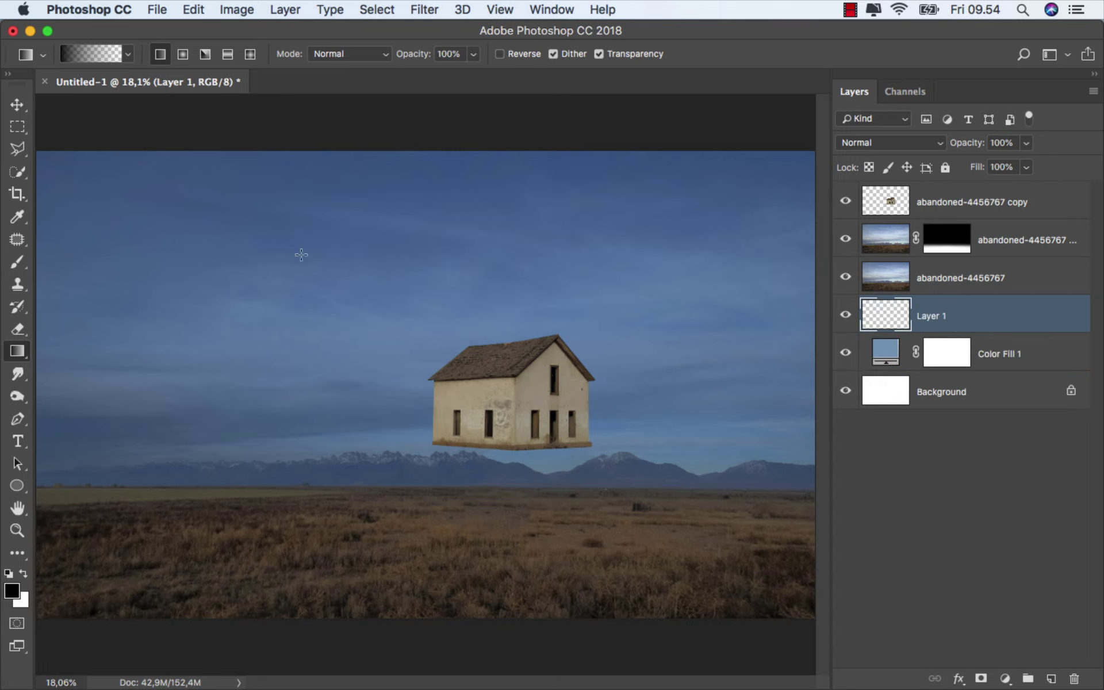
{"action": "left_click", "coordinate": [472, 54]}
{"action": "left_click", "coordinate": [433, 74]}
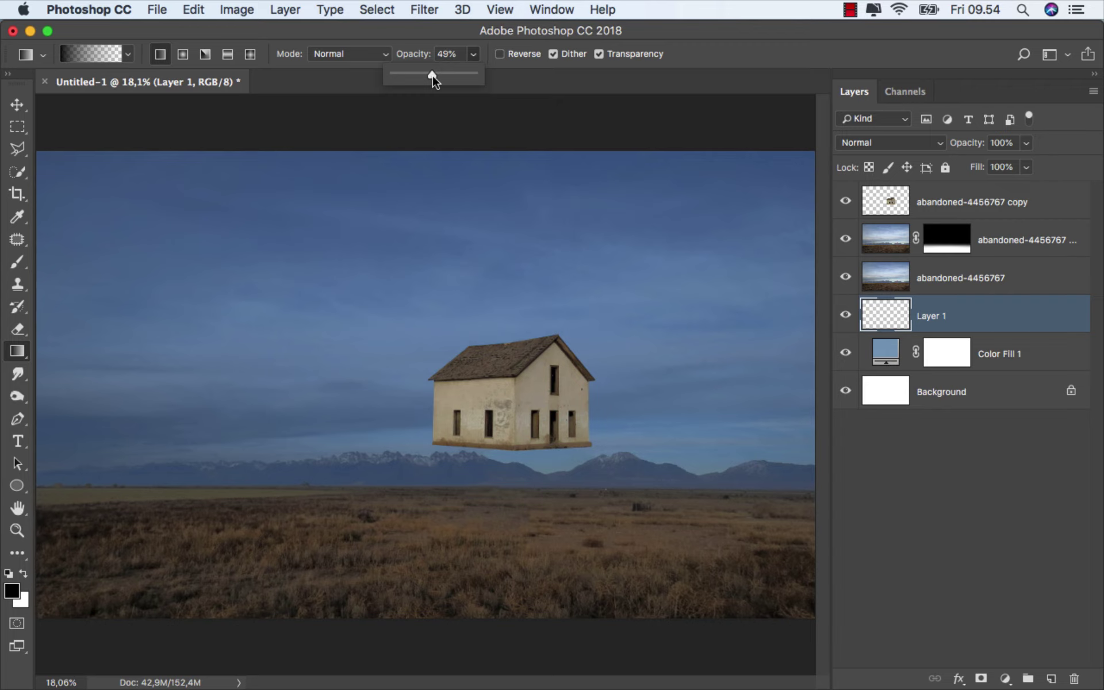
{"action": "left_click_drag", "start_coordinate": [440, 146], "coordinate": [437, 378]}
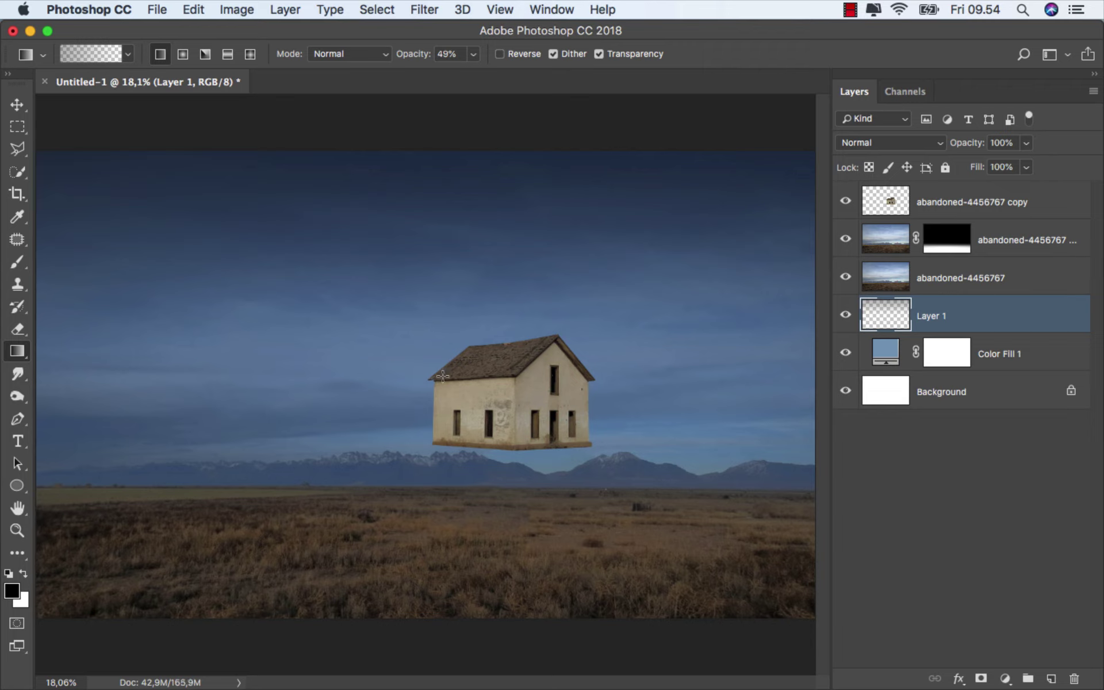
- Set Layer 1 opacity to 43% and toggle its visibility to compare
{"action": "left_click", "coordinate": [1025, 144]}
{"action": "left_click", "coordinate": [981, 164]}
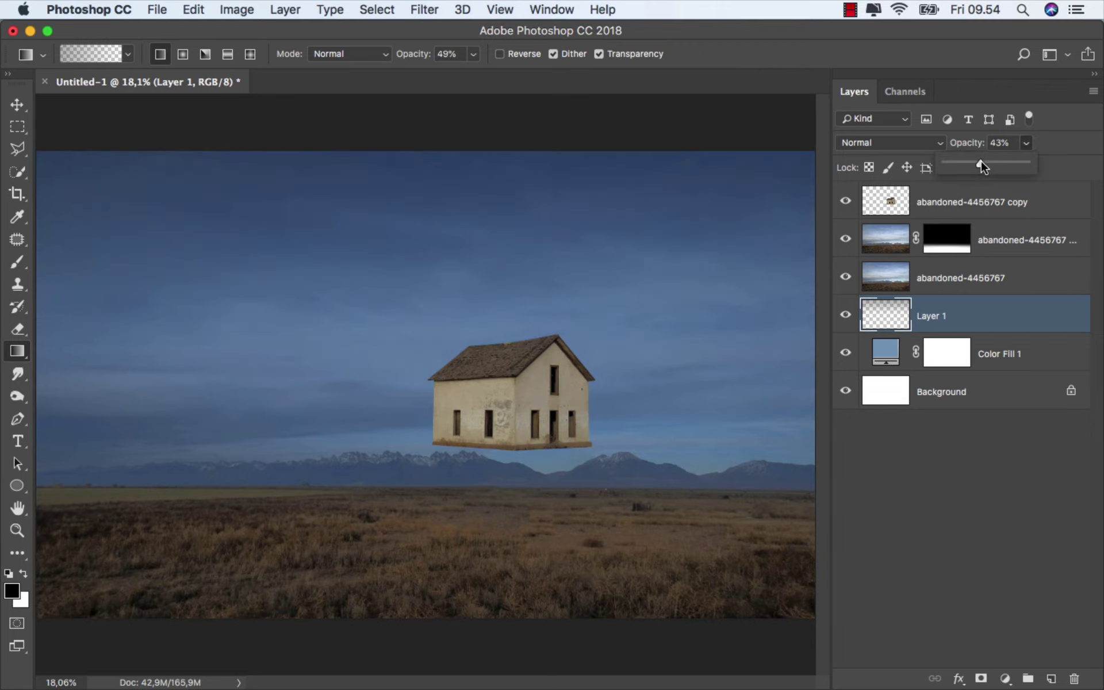
{"action": "left_click", "coordinate": [845, 315]}
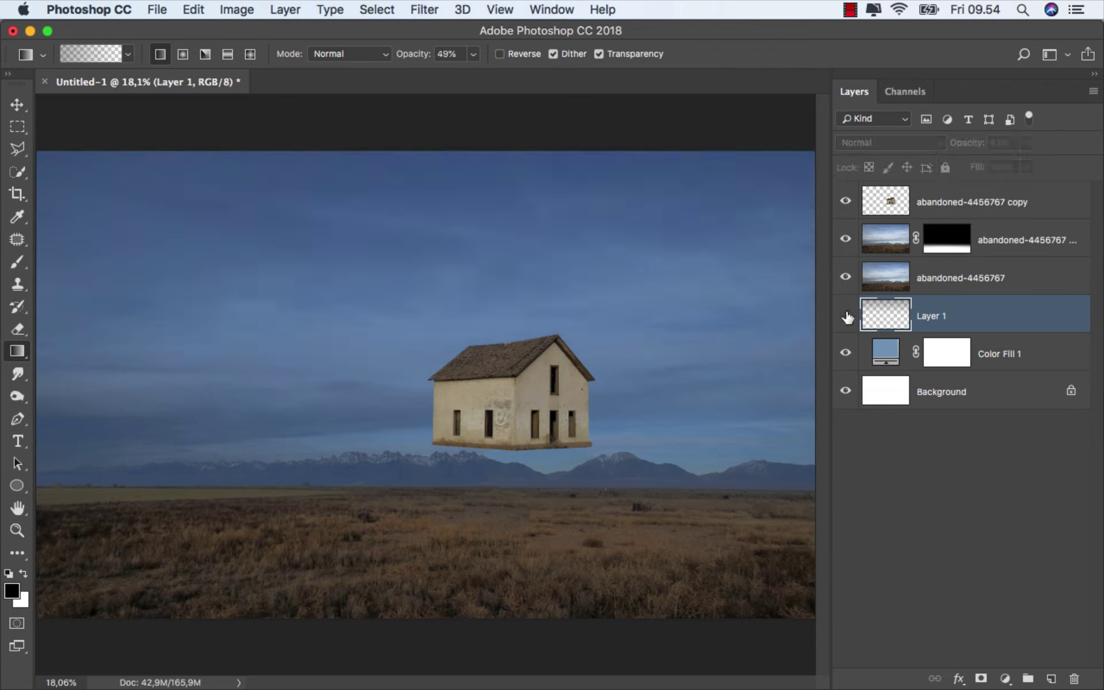
- Rotate the house layer about 17°, scale it to roughly 115%, move it left and commit
{"action": "key", "text": "v"}
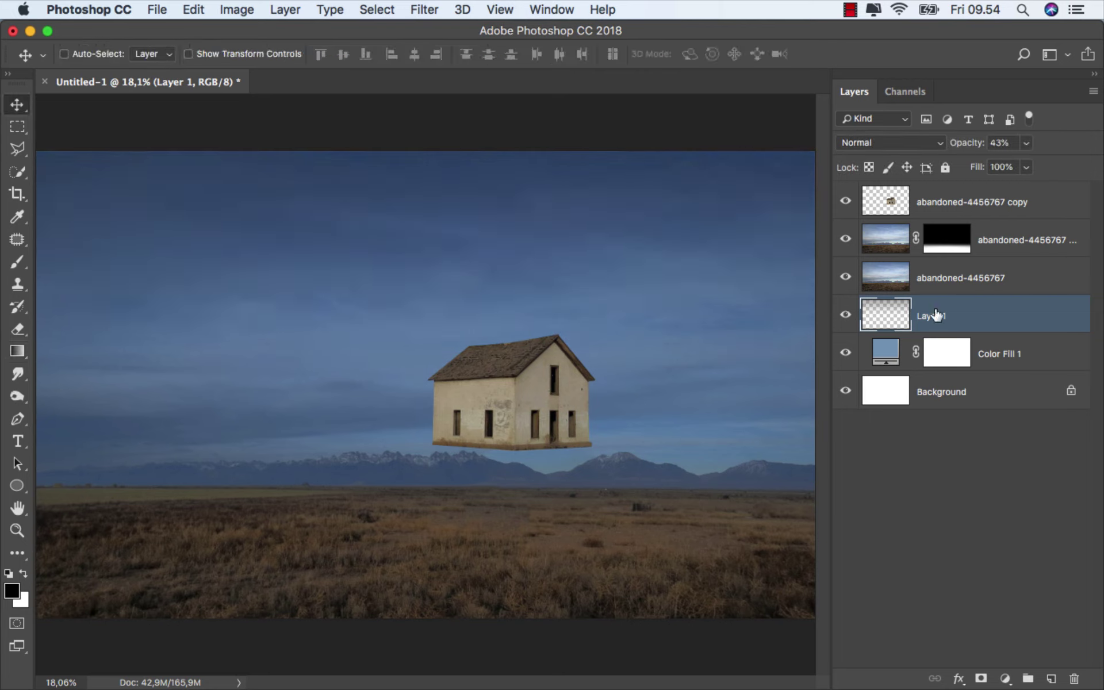
{"action": "left_click", "coordinate": [959, 204]}
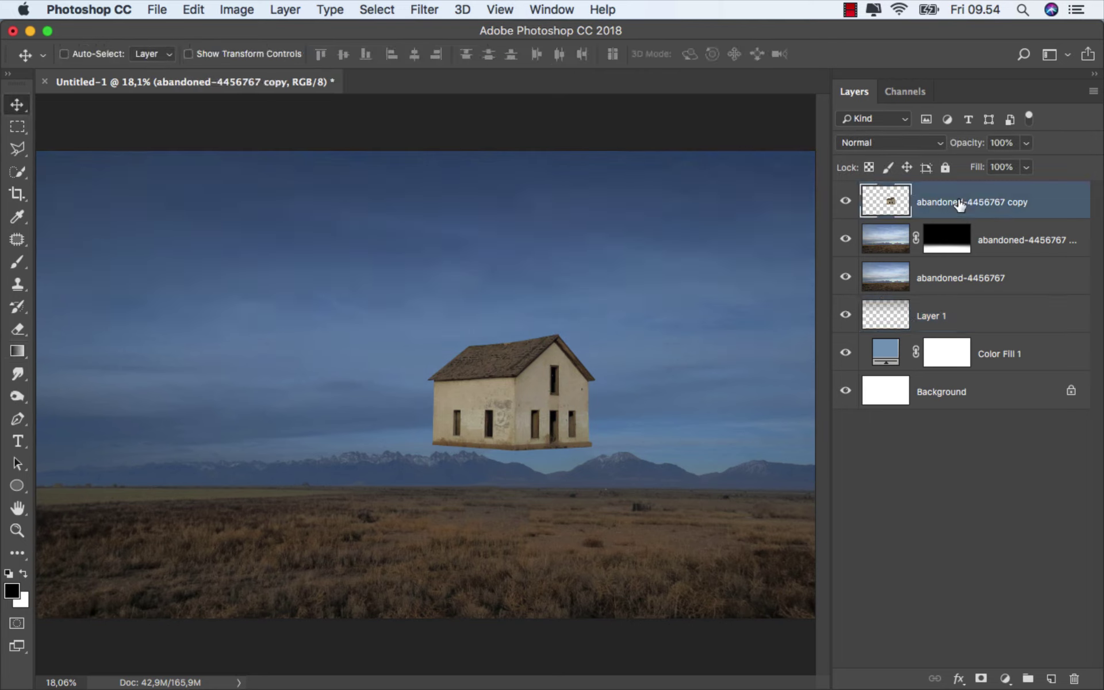
{"action": "key", "text": "super+t"}
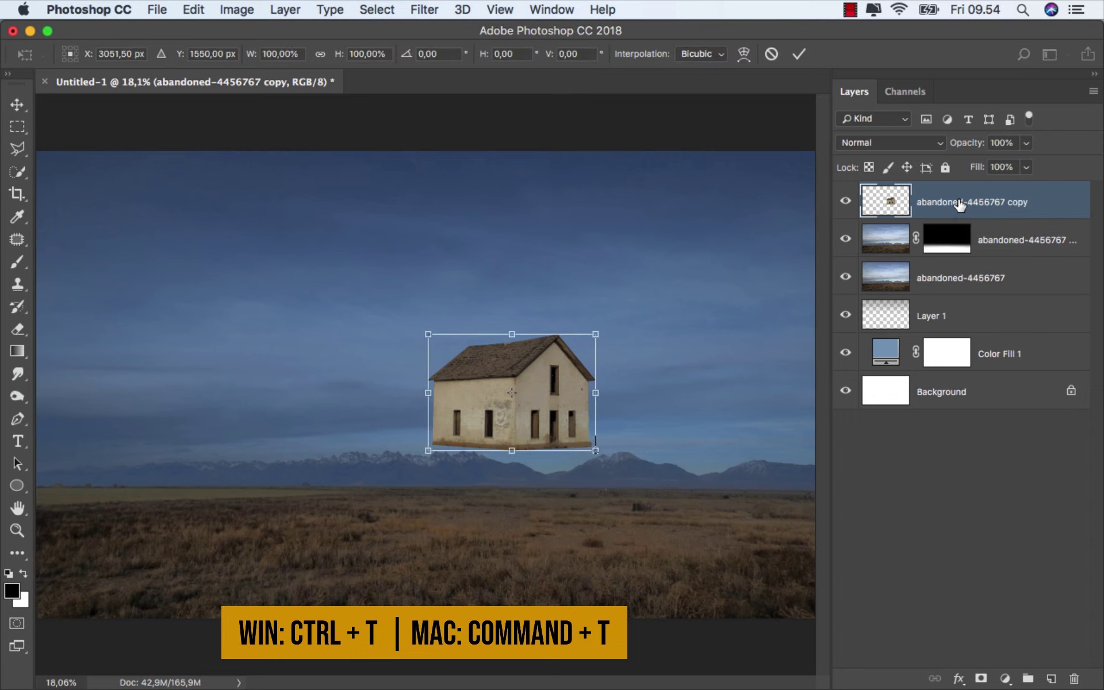
{"action": "mouse_move", "coordinate": [695, 332]}
{"action": "left_mouse_down"}
{"action": "mouse_move", "coordinate": [709, 326]}
{"action": "mouse_move", "coordinate": [718, 371]}
{"action": "left_mouse_up"}
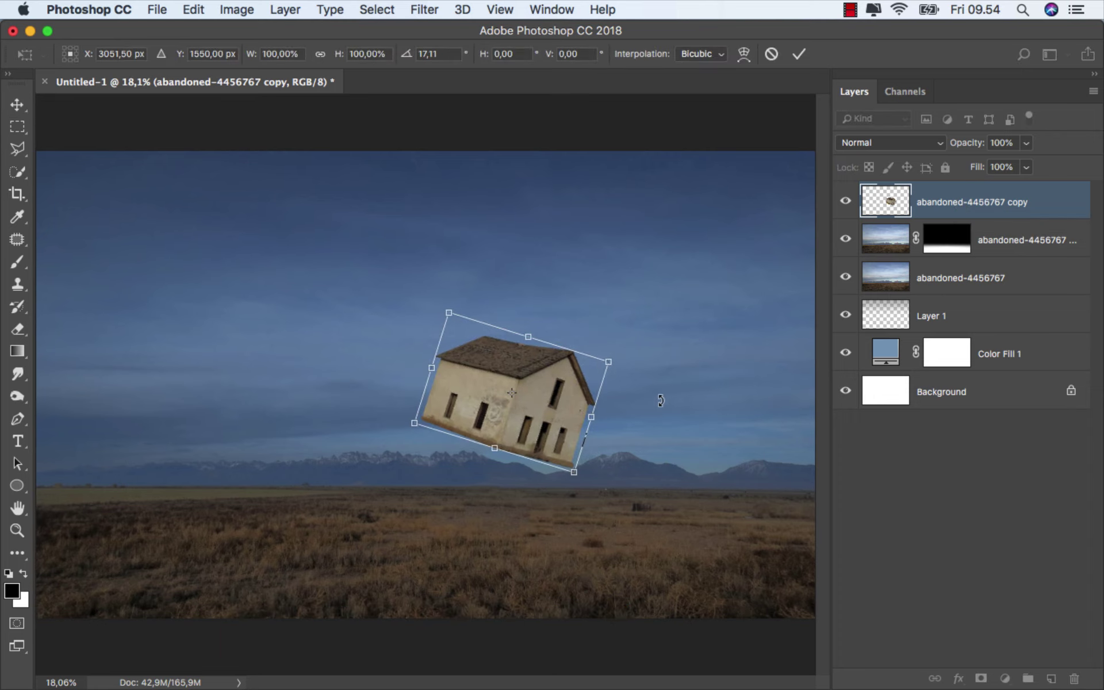
{"action": "scroll", "coordinate": [549, 396], "scroll_direction": "down", "scroll_amount": 1}
{"action": "mouse_move", "coordinate": [545, 394]}
{"action": "left_mouse_down"}
{"action": "mouse_move", "coordinate": [443, 402]}
{"action": "mouse_move", "coordinate": [460, 410]}
{"action": "left_mouse_up"}
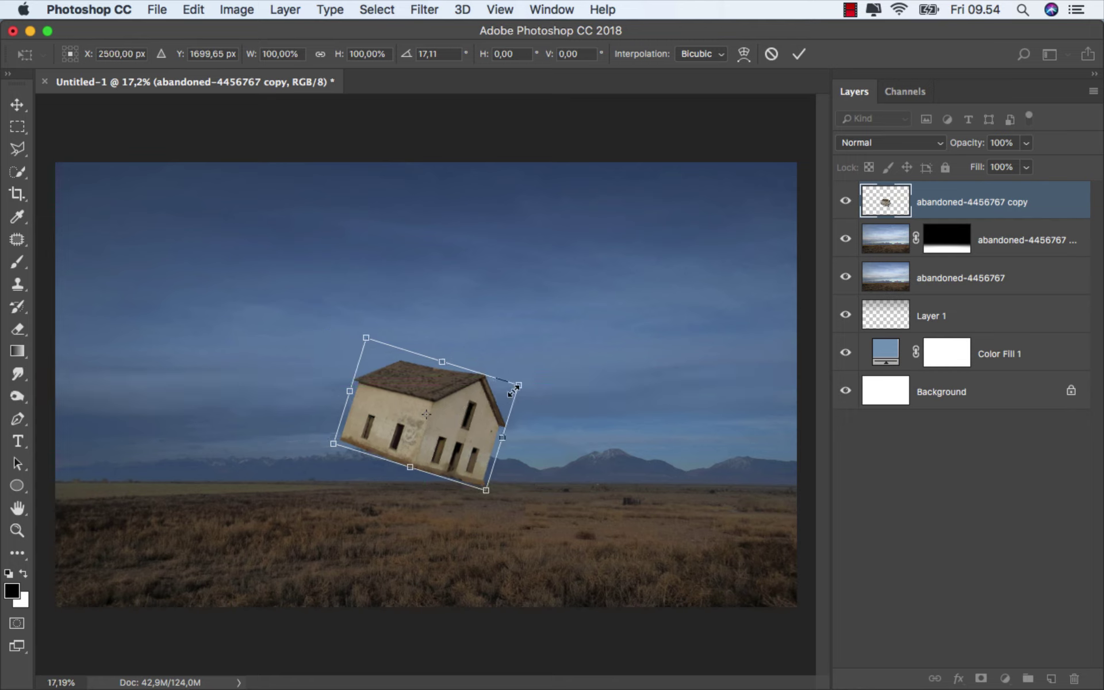
{"action": "left_click_drag", "start_coordinate": [522, 384], "coordinate": [542, 377]}
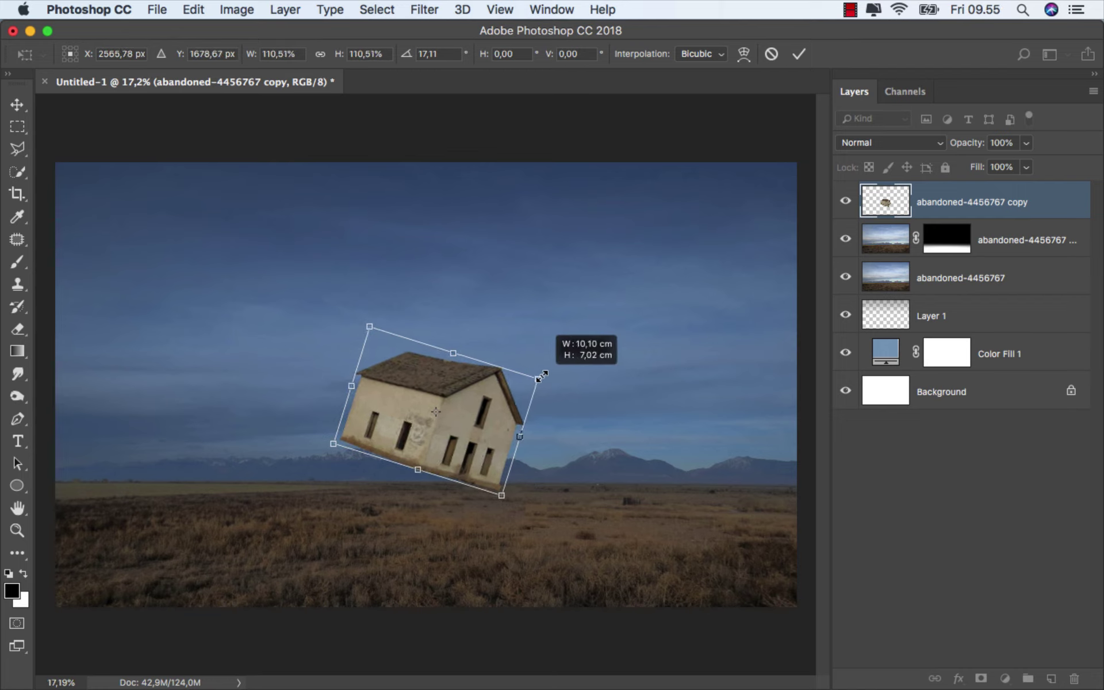
{"action": "left_click_drag", "start_coordinate": [462, 398], "coordinate": [459, 391]}
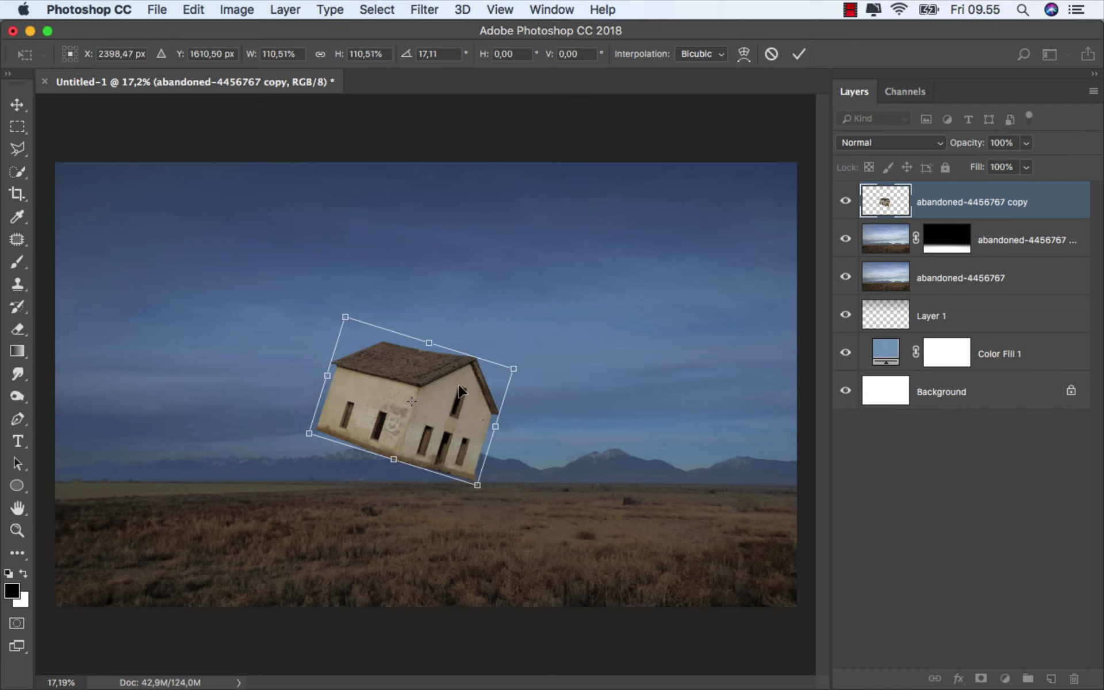
{"action": "left_click_drag", "start_coordinate": [344, 316], "coordinate": [332, 311]}
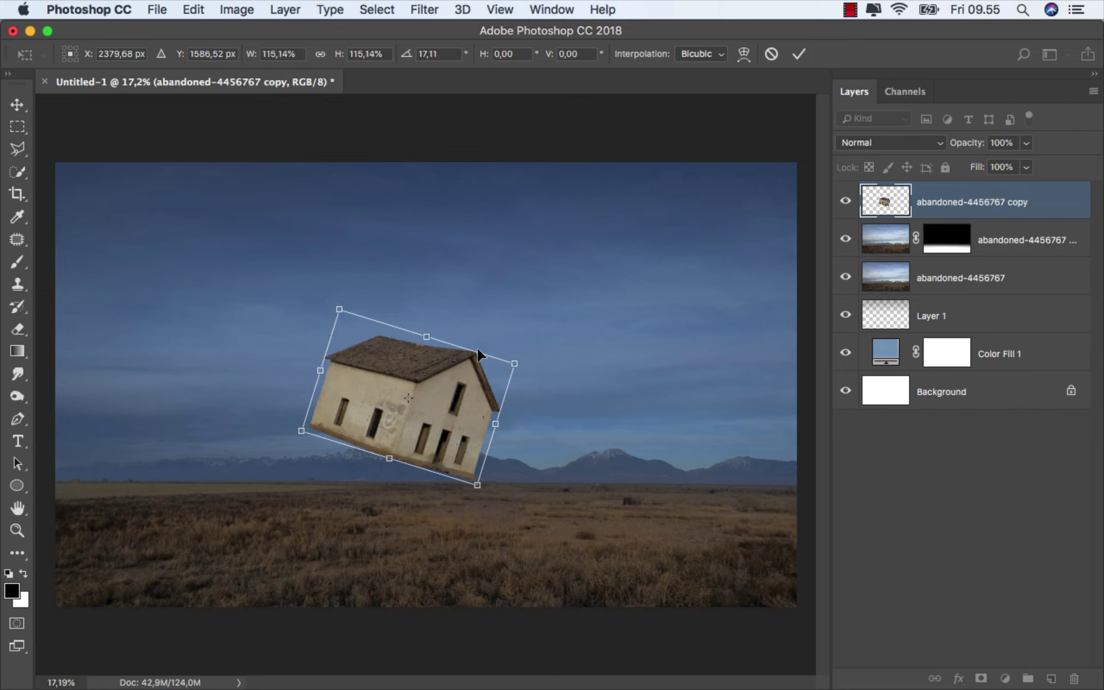
{"action": "left_click", "coordinate": [799, 53]}
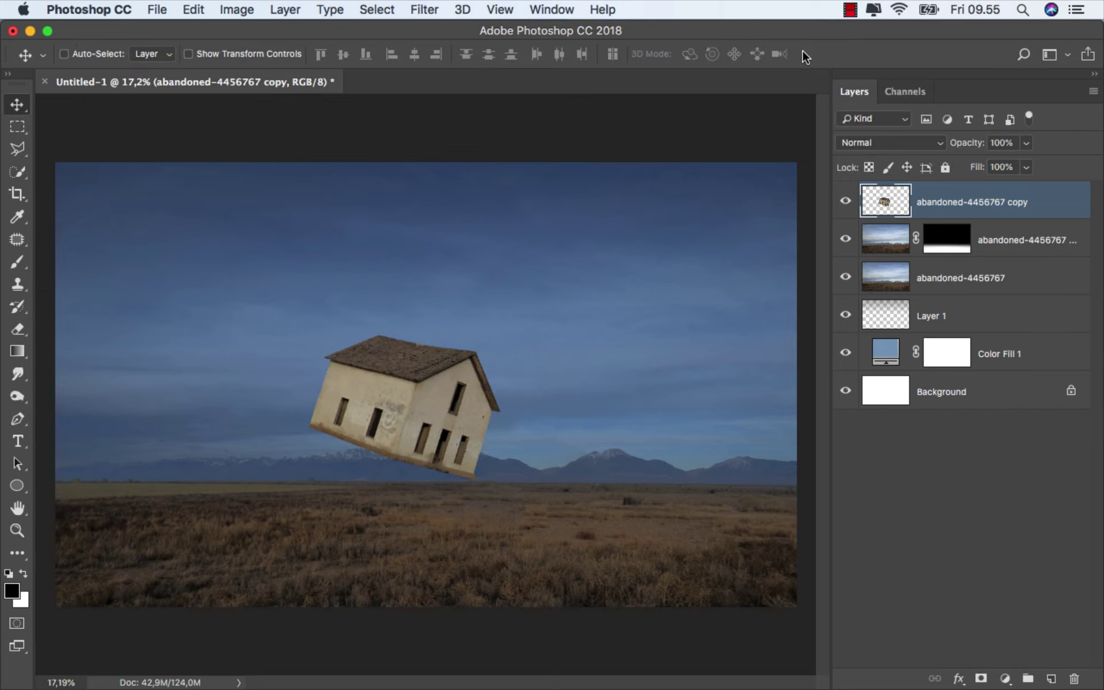
{"action": "scroll", "coordinate": [433, 413], "scroll_direction": "down", "scroll_amount": 1}
- Nudge the house down, then stretch both landscape layers together to about 105% height
{"action": "left_click_drag", "start_coordinate": [433, 412], "coordinate": [419, 427]}
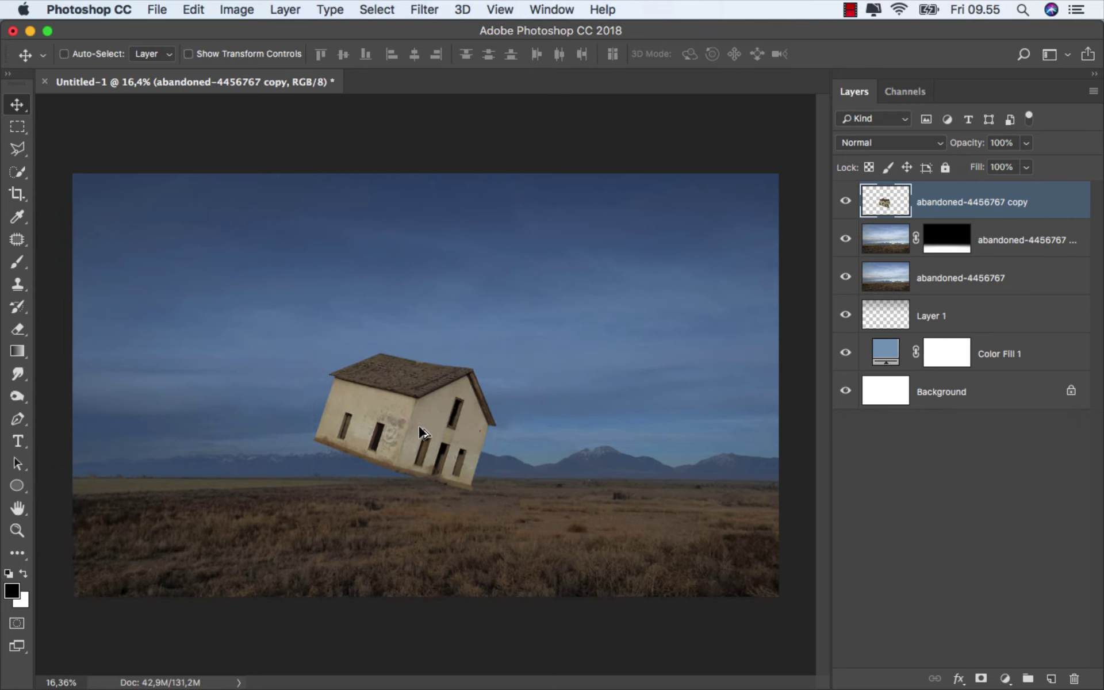
{"action": "scroll", "coordinate": [423, 432], "scroll_direction": "up", "scroll_amount": 2}
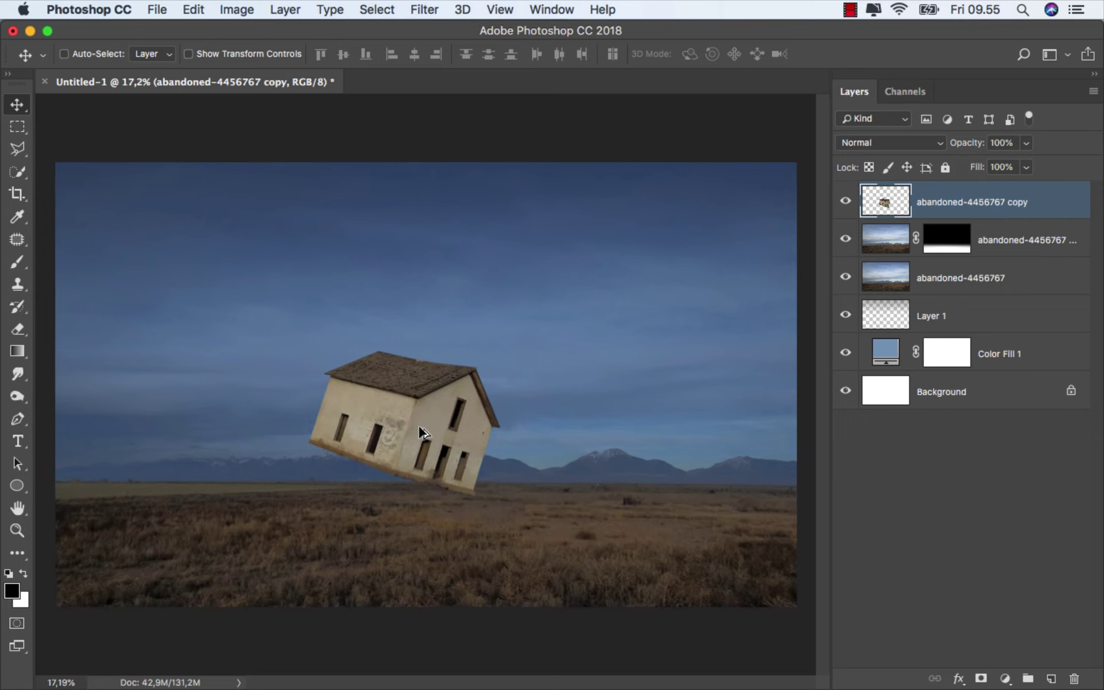
{"action": "left_click", "coordinate": [968, 280]}
{"action": "left_click", "coordinate": [1003, 243], "text": "shift"}
{"action": "key", "text": "ctrl+t"}
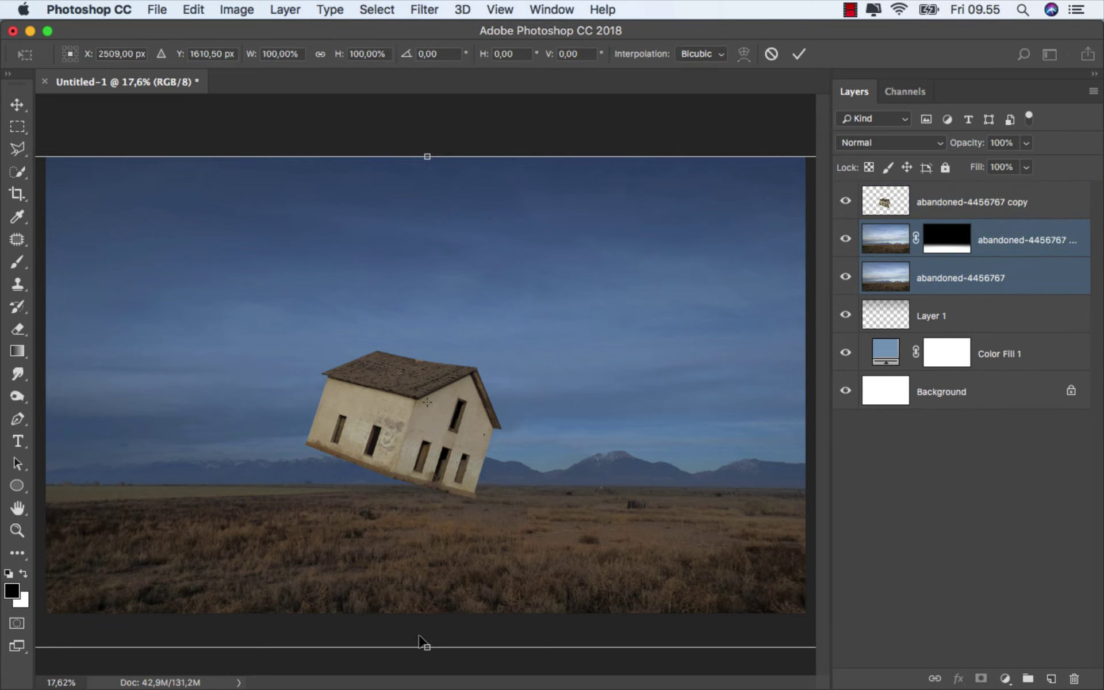
{"action": "left_click_drag", "start_coordinate": [425, 648], "coordinate": [424, 673]}
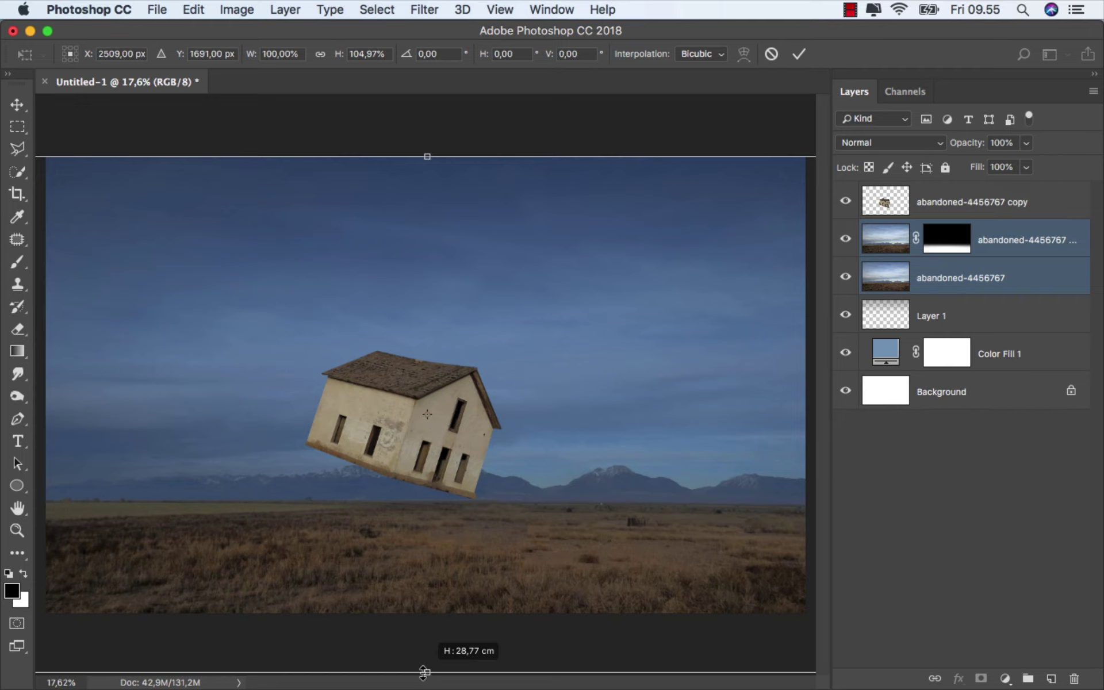
{"action": "left_click", "coordinate": [799, 54]}
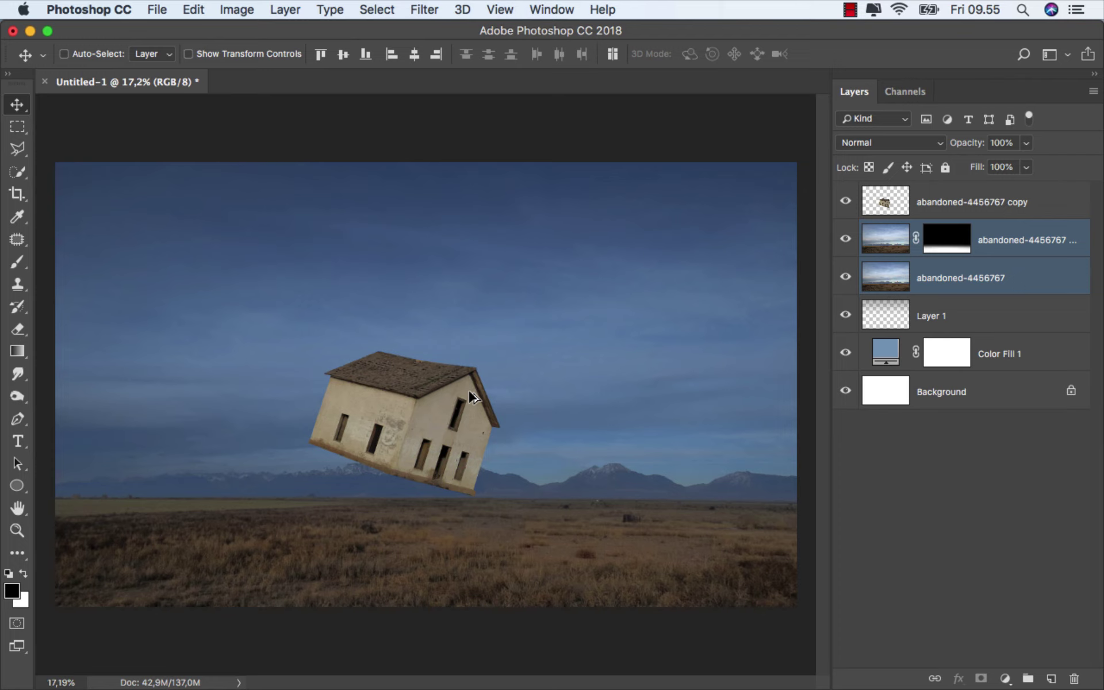
{"action": "left_click", "coordinate": [1010, 236]}
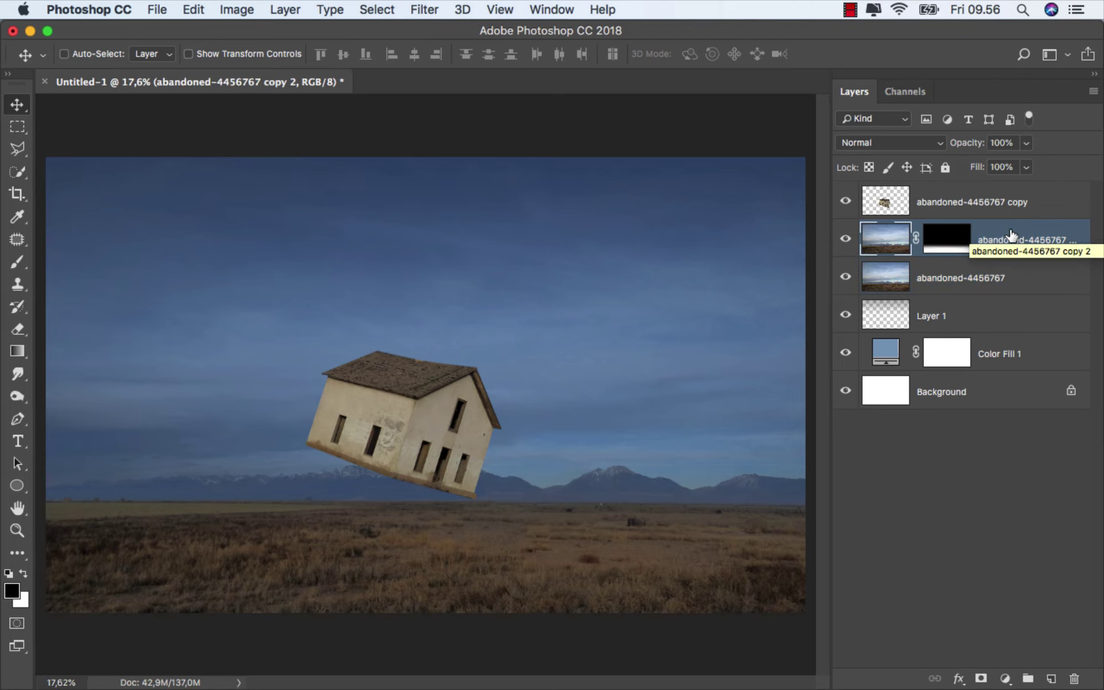
- Add a clipped Selective Color adjustment, cutting magenta and pushing yellow to +100 in the Reds
{"action": "left_click", "coordinate": [1005, 678]}
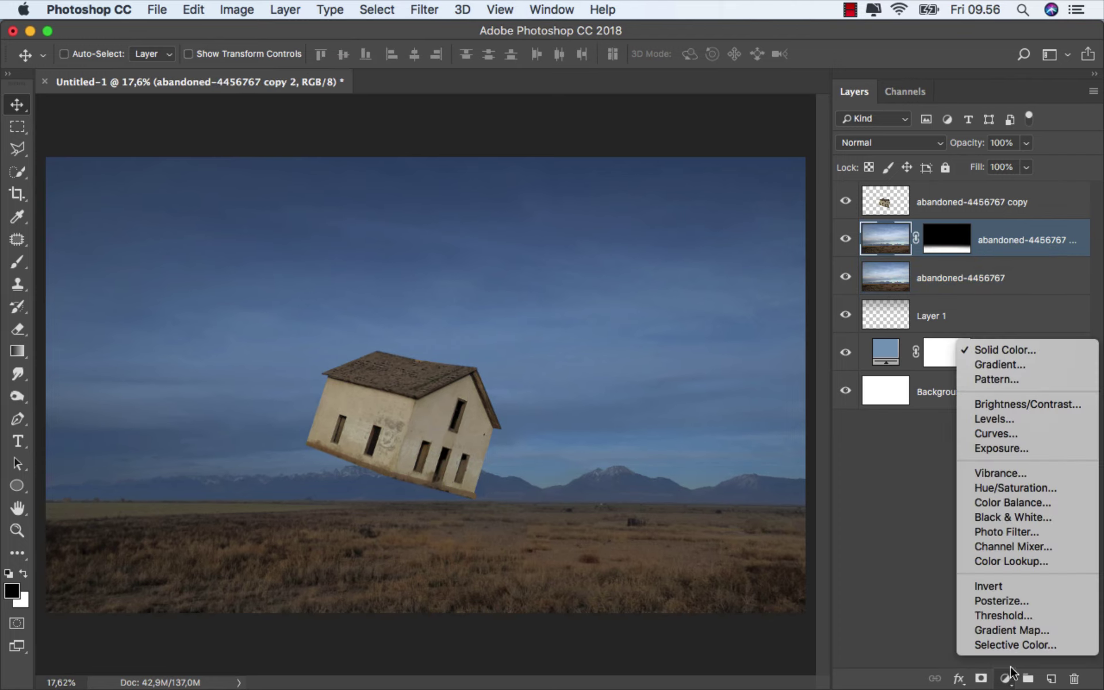
{"action": "left_click", "coordinate": [1015, 645]}
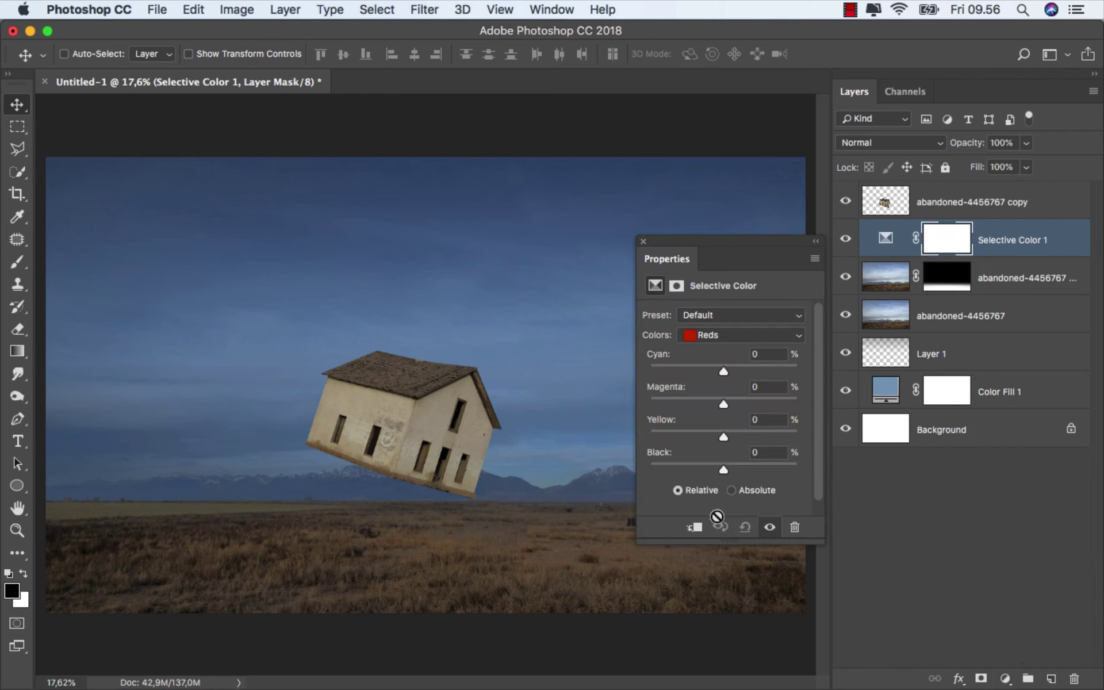
{"action": "left_click", "coordinate": [696, 527]}
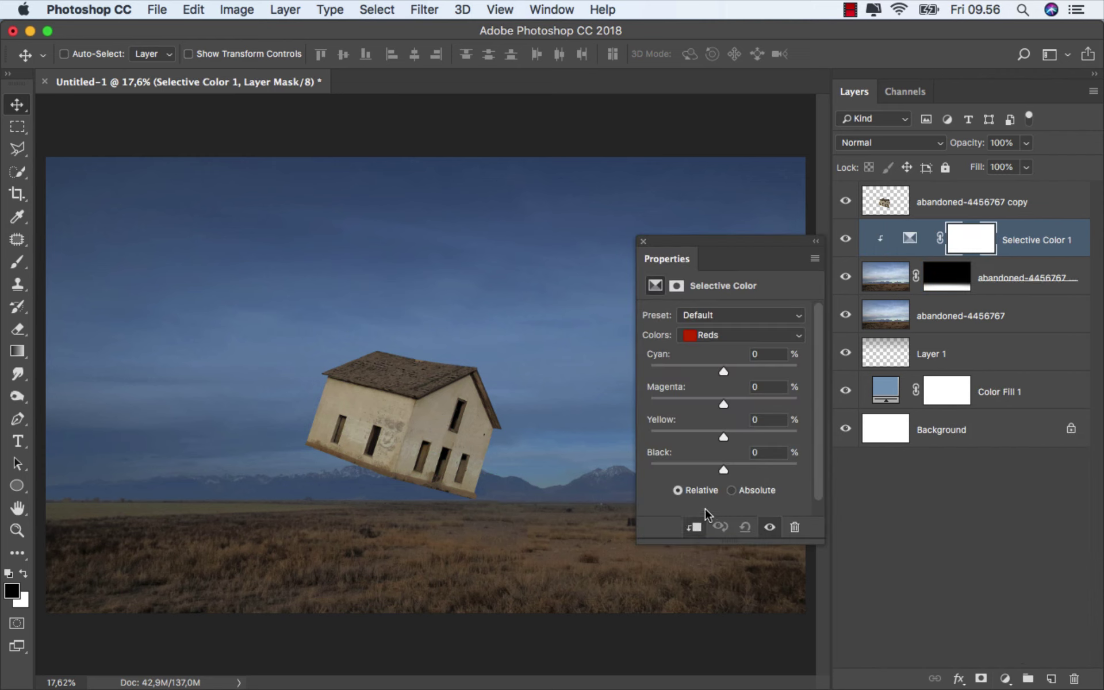
{"action": "left_click_drag", "start_coordinate": [723, 403], "coordinate": [615, 403]}
{"action": "left_click_drag", "start_coordinate": [723, 436], "coordinate": [802, 444]}
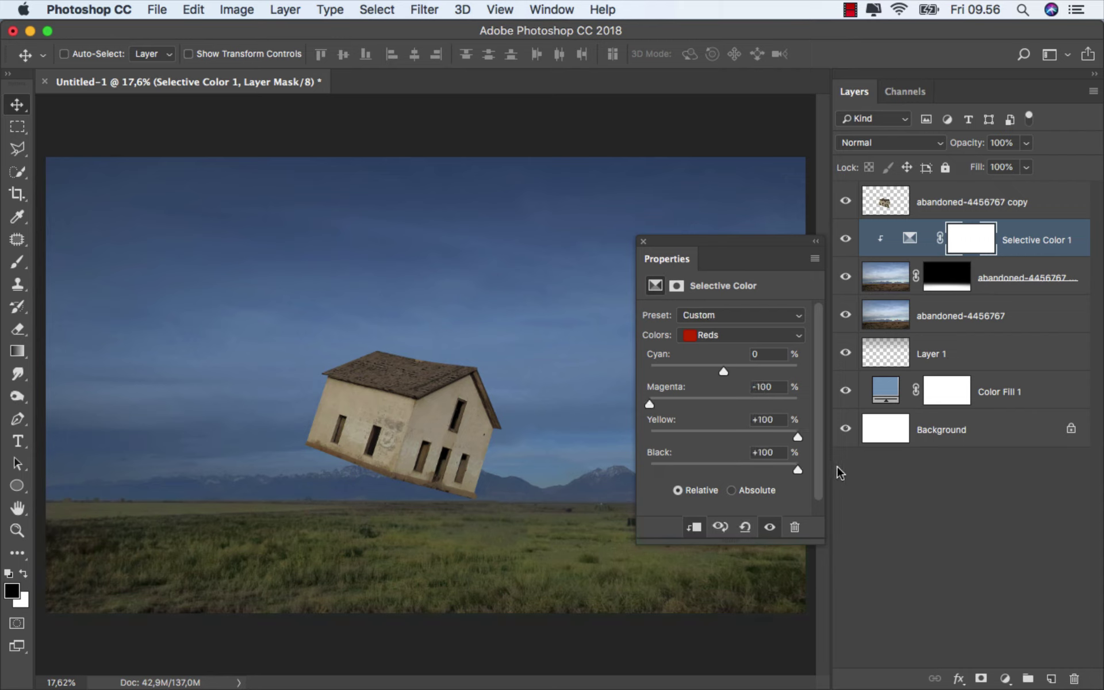
- Set Yellows Black to -100 and Neutrals Yellow +21, Black +10, then close the properties
{"action": "left_click", "coordinate": [708, 333]}
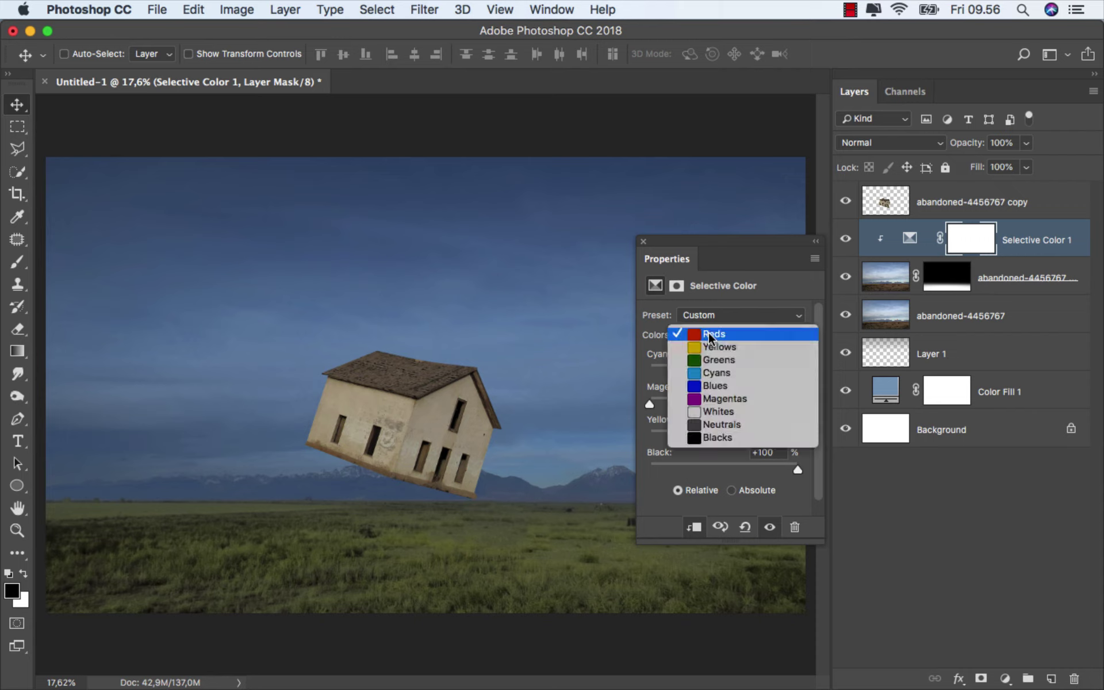
{"action": "left_click", "coordinate": [712, 345]}
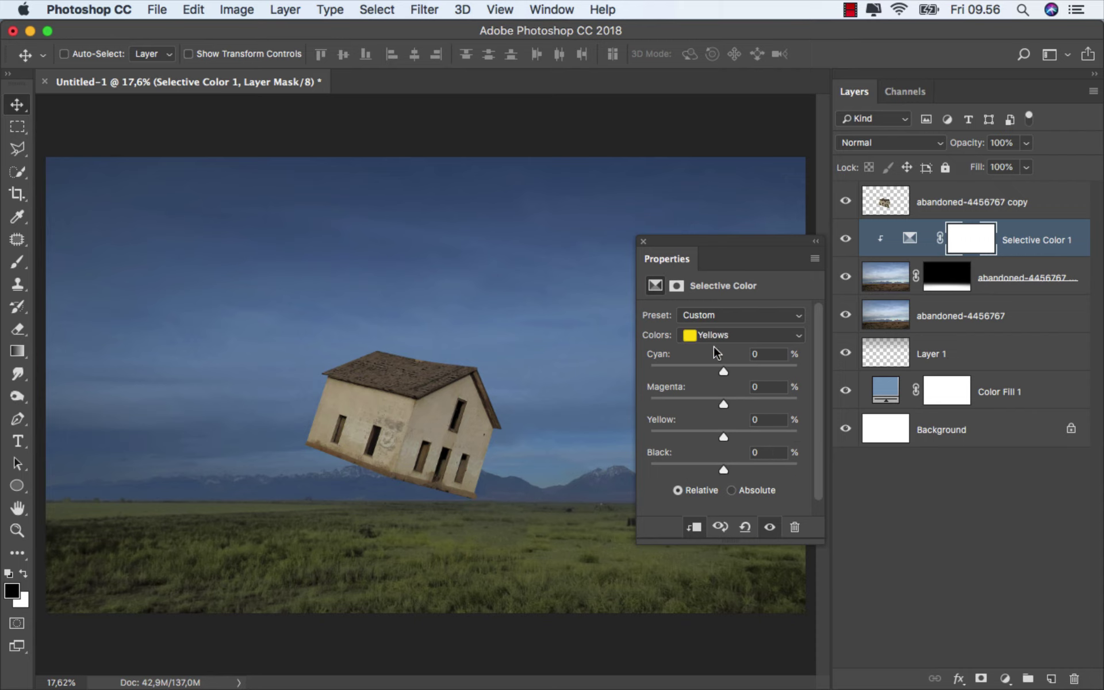
{"action": "left_click_drag", "start_coordinate": [723, 470], "coordinate": [626, 472]}
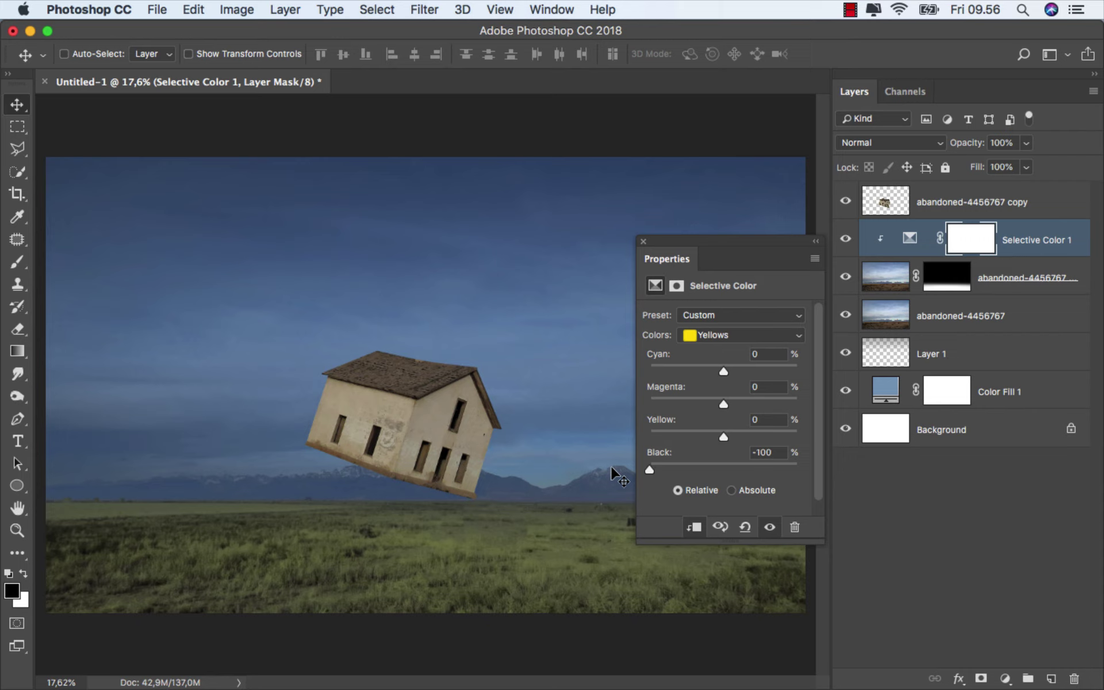
{"action": "left_click", "coordinate": [771, 335]}
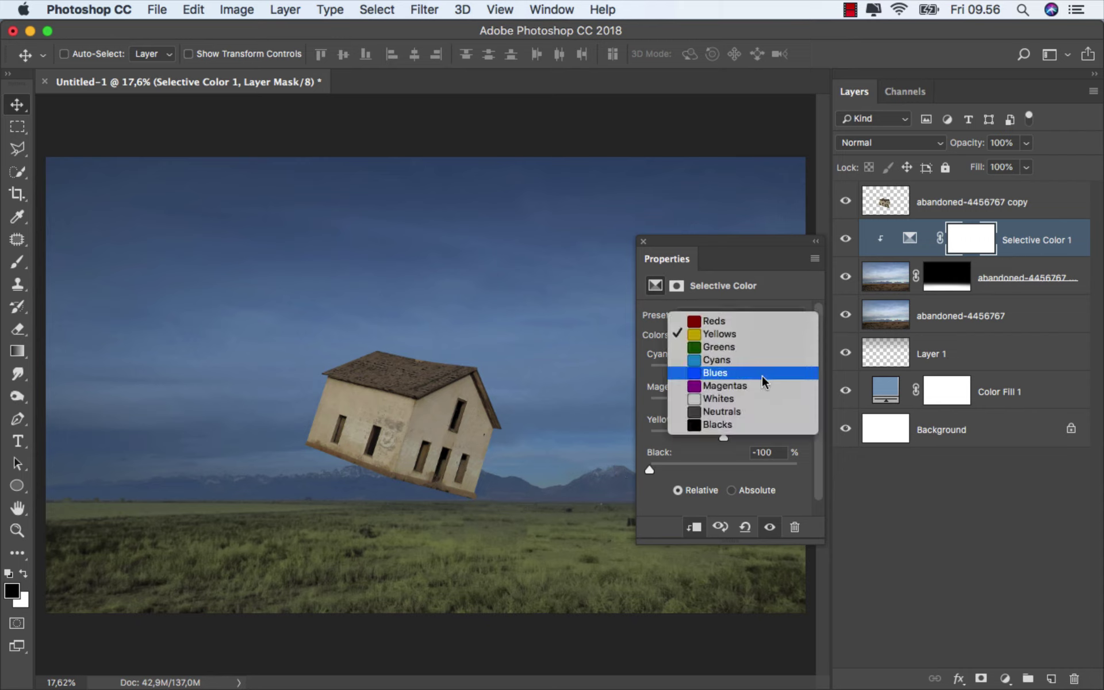
{"action": "left_click", "coordinate": [753, 410]}
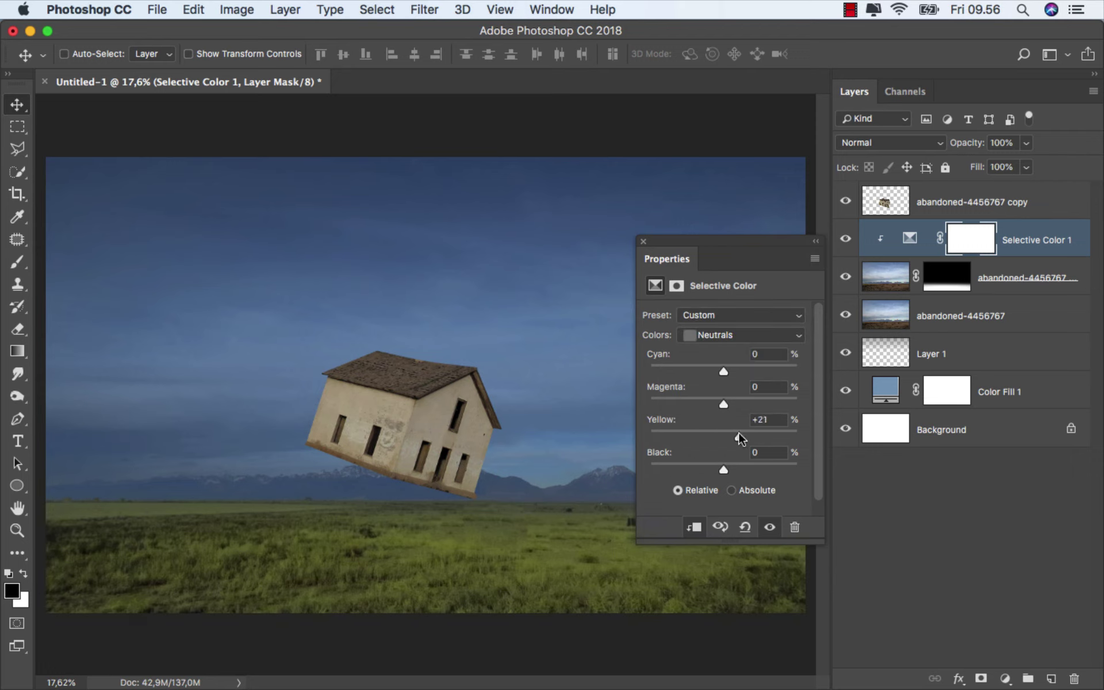
{"action": "left_click", "coordinate": [730, 468]}
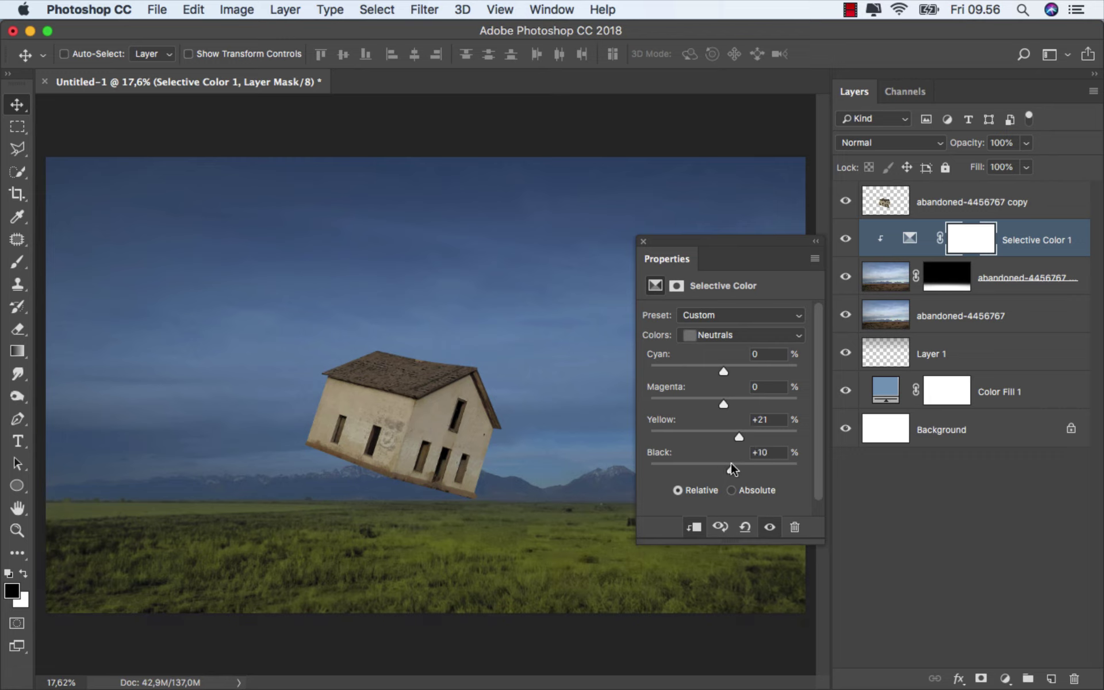
{"action": "left_click", "coordinate": [642, 239]}
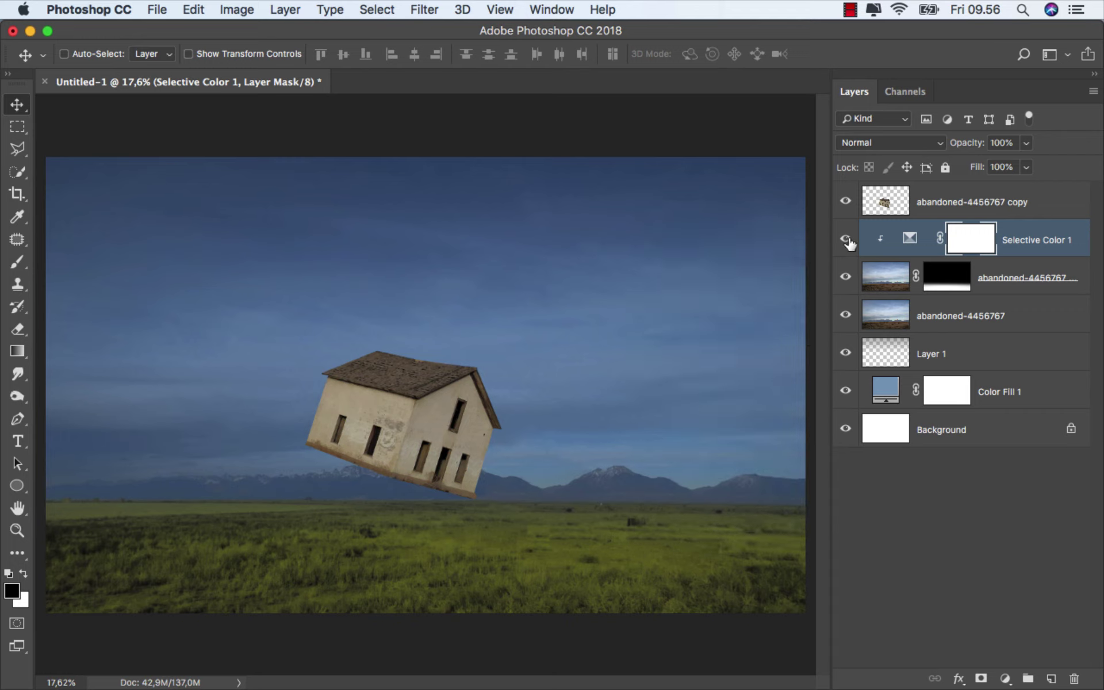
{"action": "left_click", "coordinate": [1035, 246]}
- Create a new layer and draw a rectangular selection on the grass left of the house
{"action": "left_click", "coordinate": [1050, 676]}
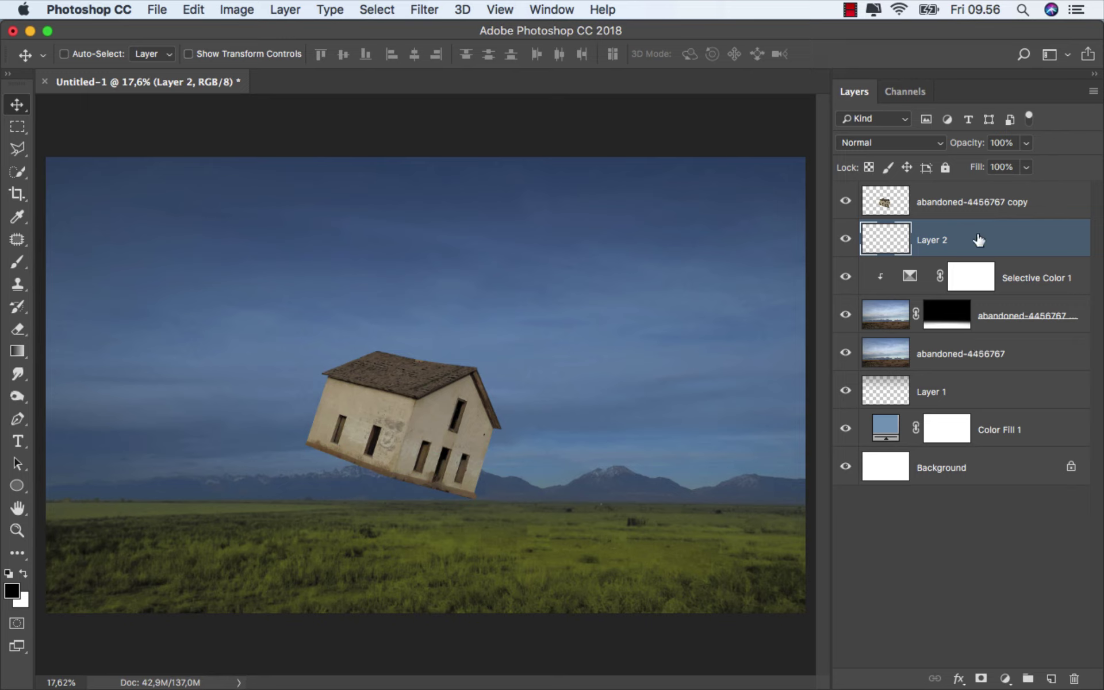
{"action": "left_click", "coordinate": [18, 126]}
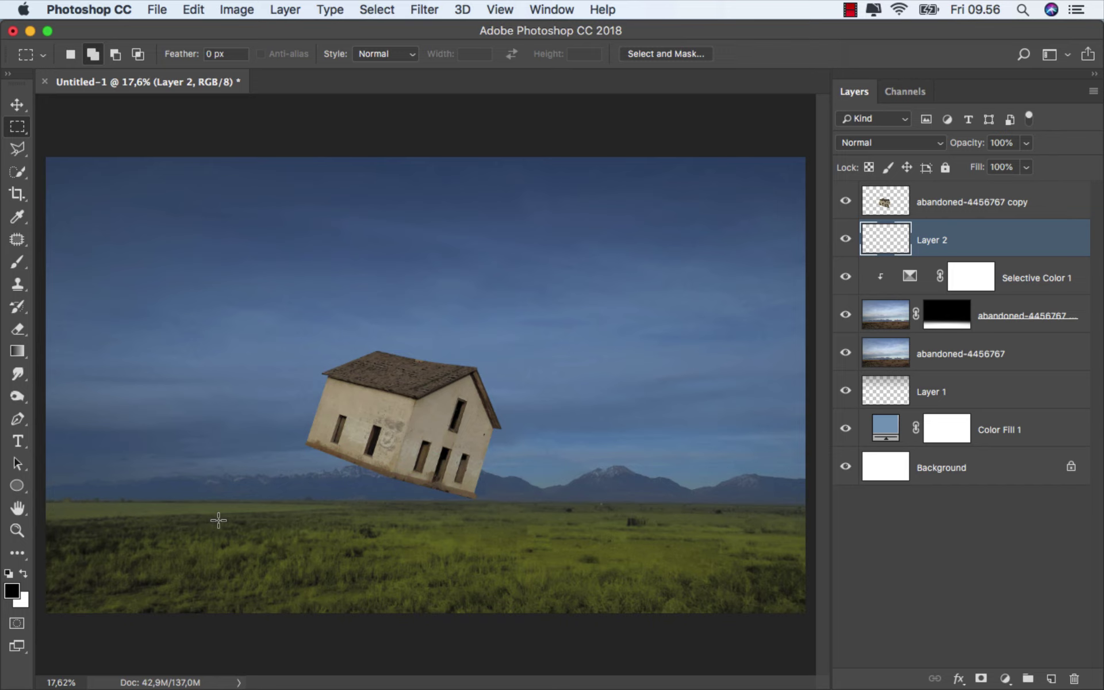
{"action": "mouse_move", "coordinate": [219, 520]}
{"action": "left_mouse_down"}
{"action": "mouse_move", "coordinate": [446, 544]}
{"action": "mouse_move", "coordinate": [401, 581]}
{"action": "mouse_move", "coordinate": [393, 575]}
{"action": "left_mouse_up"}
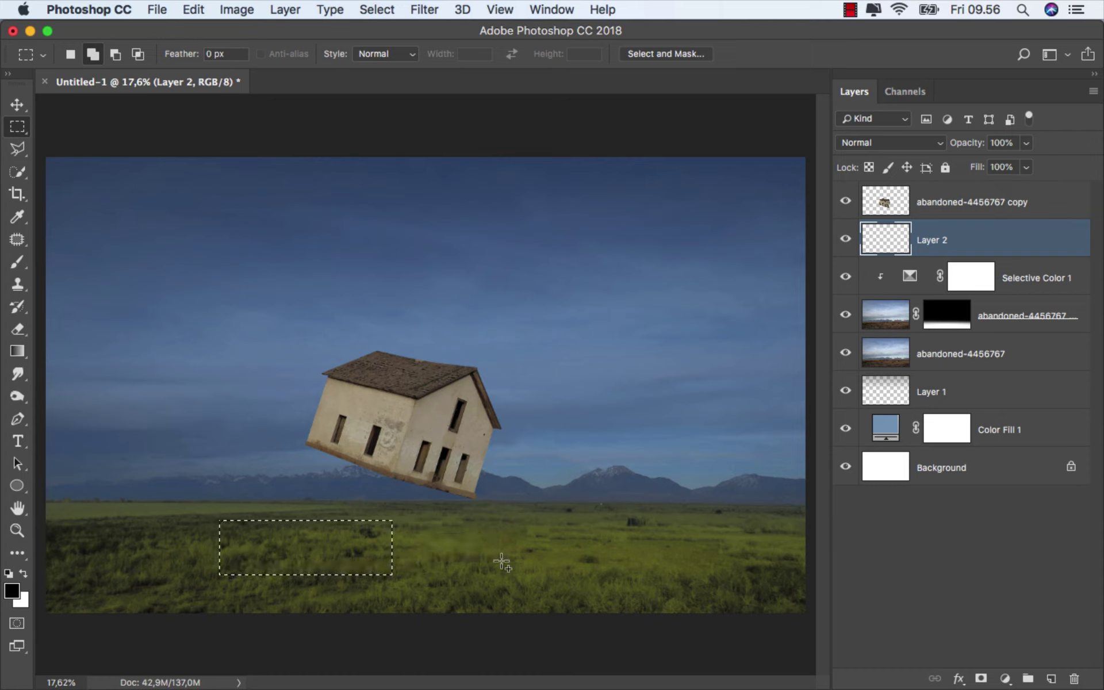
- Fill the selection black with a 338 px brush at 100% opacity, then deselect
{"action": "left_click", "coordinate": [18, 262]}
{"action": "right_click", "coordinate": [236, 295]}
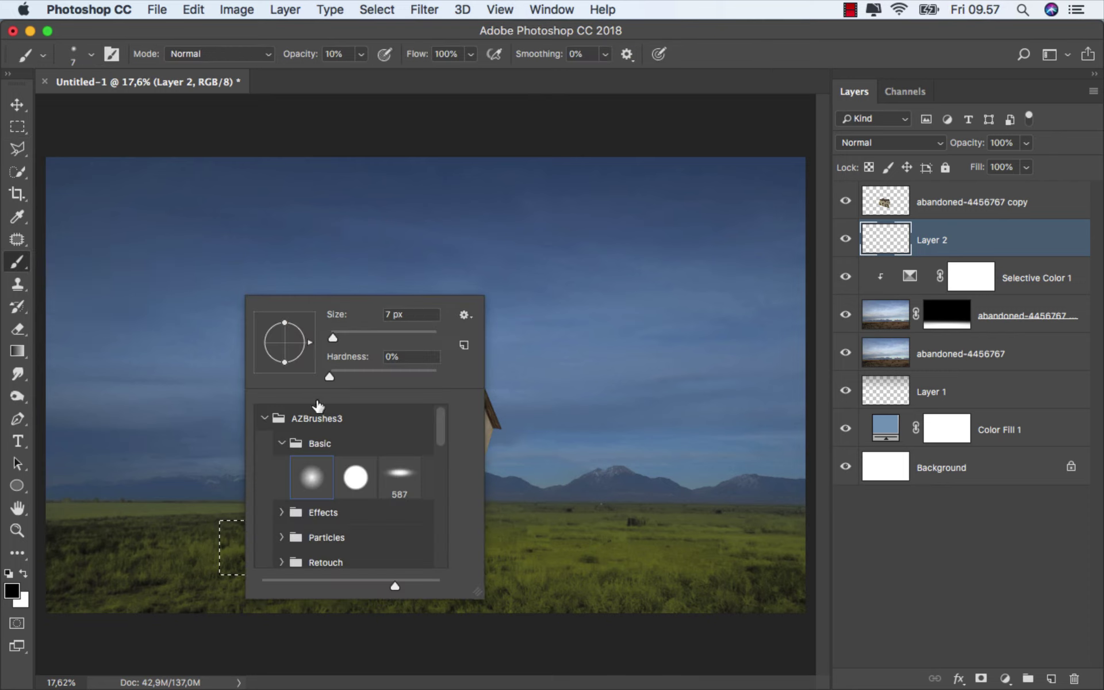
{"action": "left_click", "coordinate": [390, 337]}
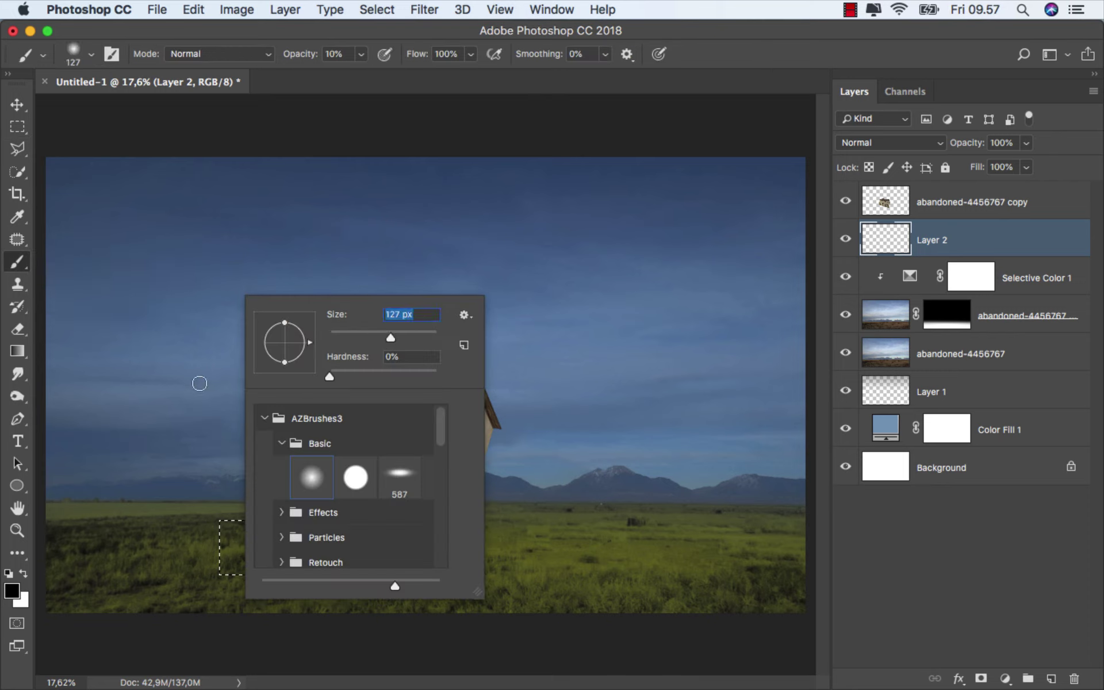
{"action": "left_click_drag", "start_coordinate": [199, 450], "coordinate": [202, 456]}
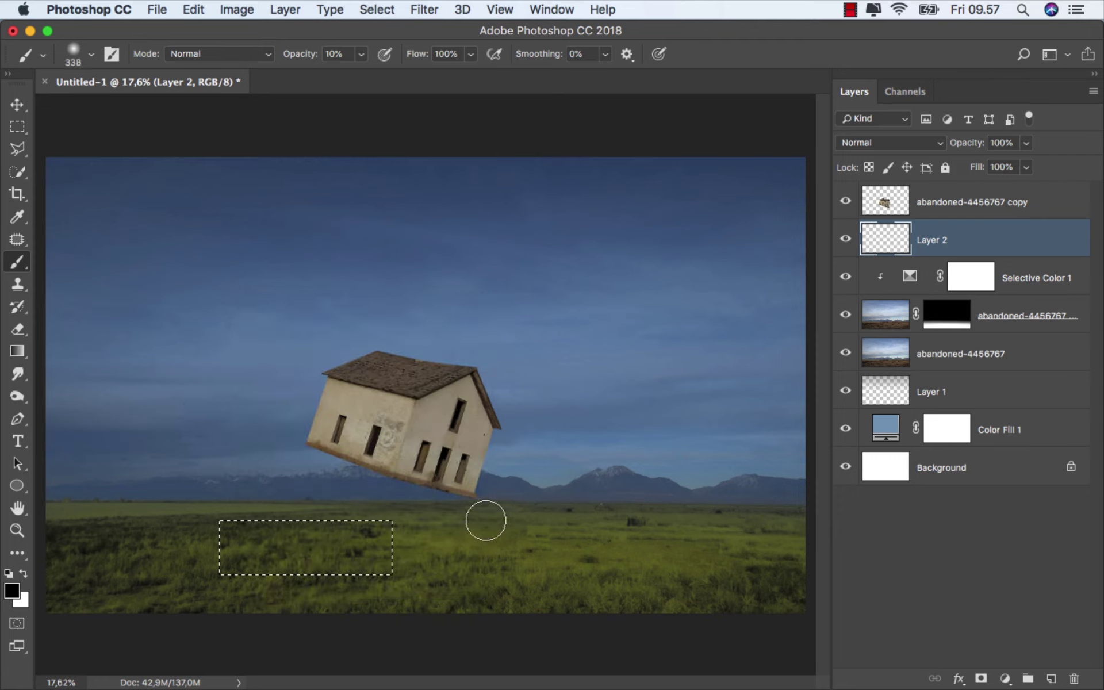
{"action": "left_click_drag", "start_coordinate": [362, 54], "coordinate": [413, 77]}
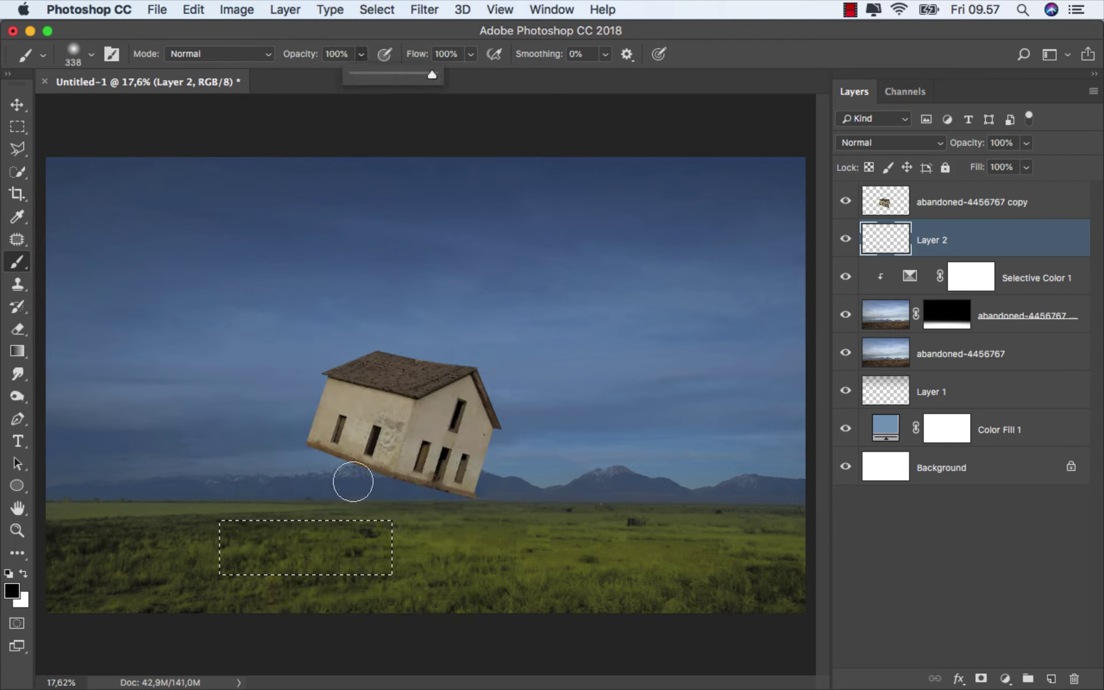
{"action": "mouse_move", "coordinate": [352, 481]}
{"action": "left_mouse_down"}
{"action": "mouse_move", "coordinate": [209, 523]}
{"action": "mouse_move", "coordinate": [423, 548]}
{"action": "left_mouse_up"}
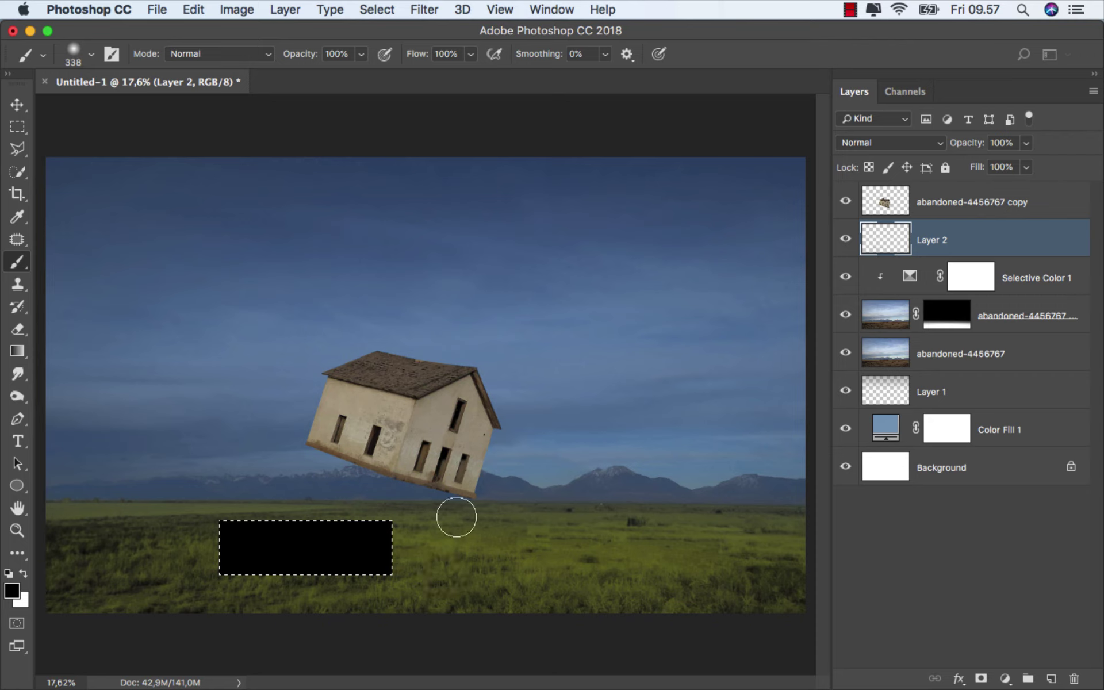
{"action": "left_click", "coordinate": [384, 9]}
{"action": "left_click", "coordinate": [382, 46]}
{"action": "left_click", "coordinate": [16, 104]}
- Distort the black rectangle into a flat slanted parallelogram
{"action": "key", "text": "super+t"}
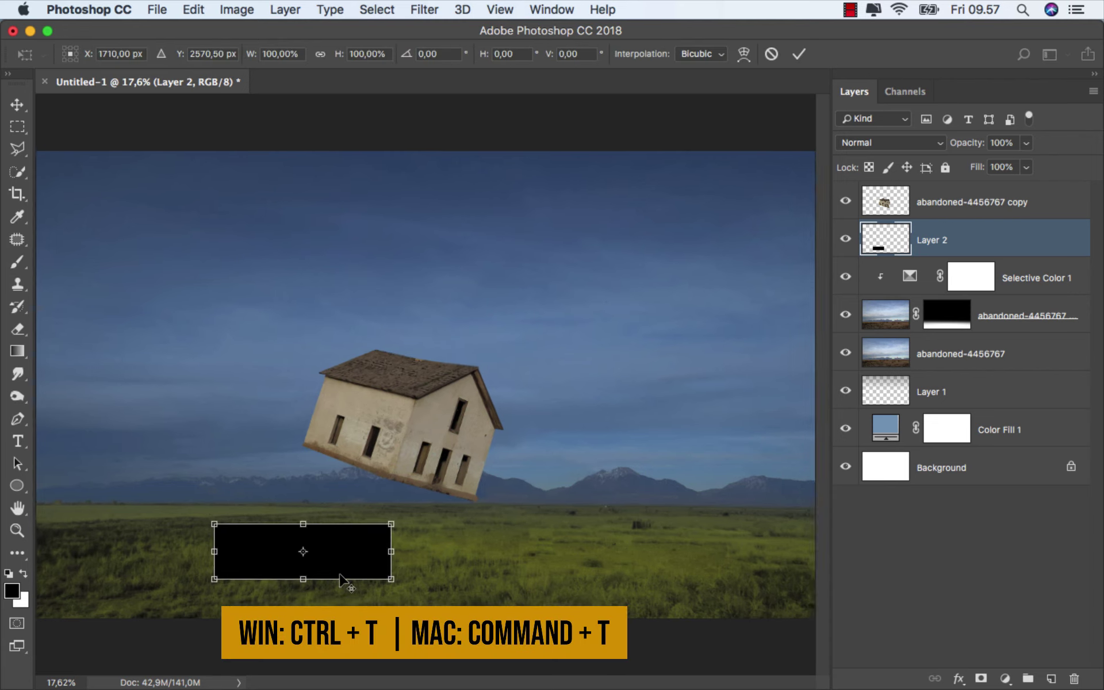
{"action": "scroll", "coordinate": [328, 562], "scroll_direction": "up", "scroll_amount": 2}
{"action": "left_click_drag", "start_coordinate": [327, 562], "coordinate": [446, 493]}
{"action": "right_click", "coordinate": [446, 493]}
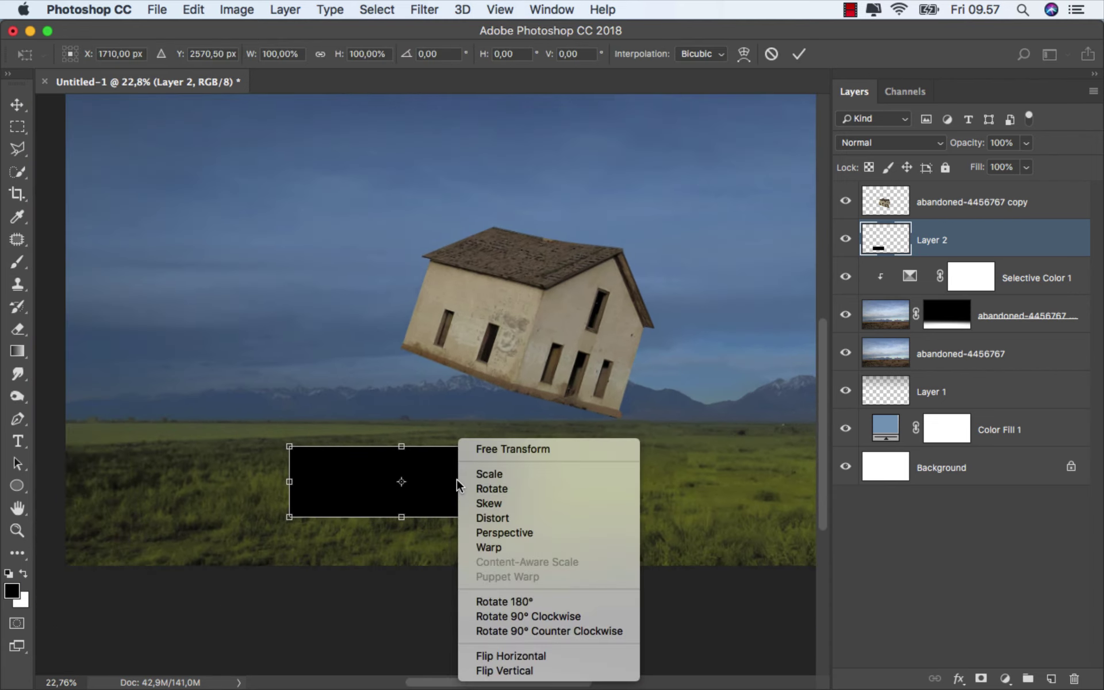
{"action": "left_click", "coordinate": [488, 517]}
{"action": "left_click_drag", "start_coordinate": [404, 448], "coordinate": [317, 546]}
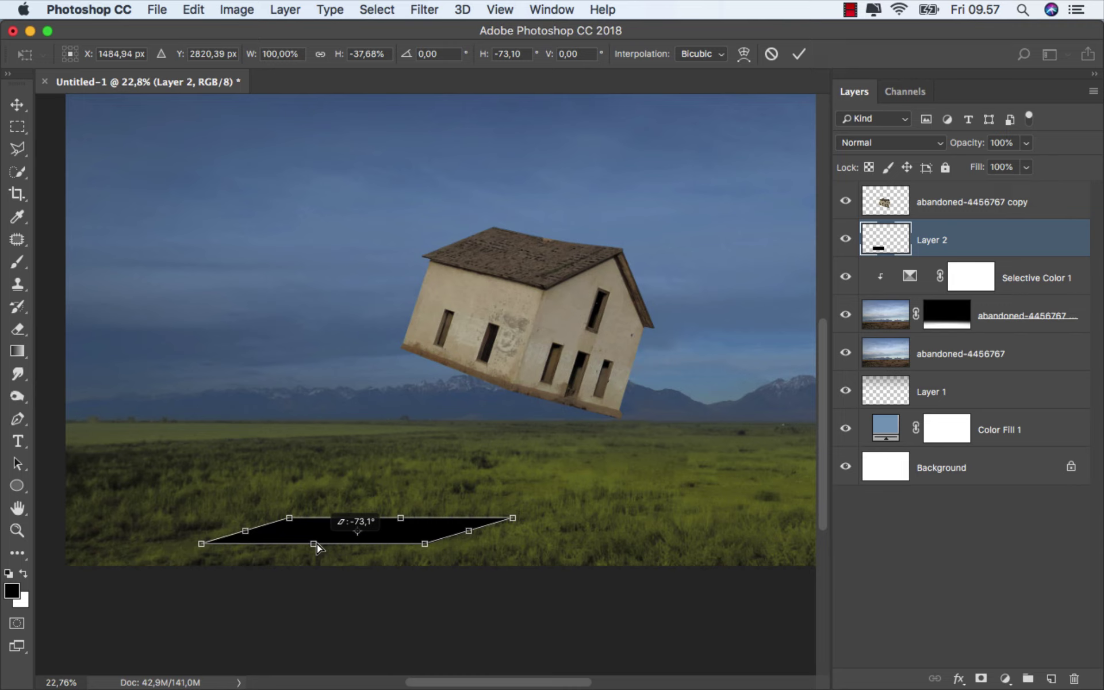
{"action": "mouse_move", "coordinate": [317, 547]}
{"action": "left_mouse_down"}
{"action": "mouse_move", "coordinate": [410, 472]}
{"action": "mouse_move", "coordinate": [403, 480]}
{"action": "left_mouse_up"}
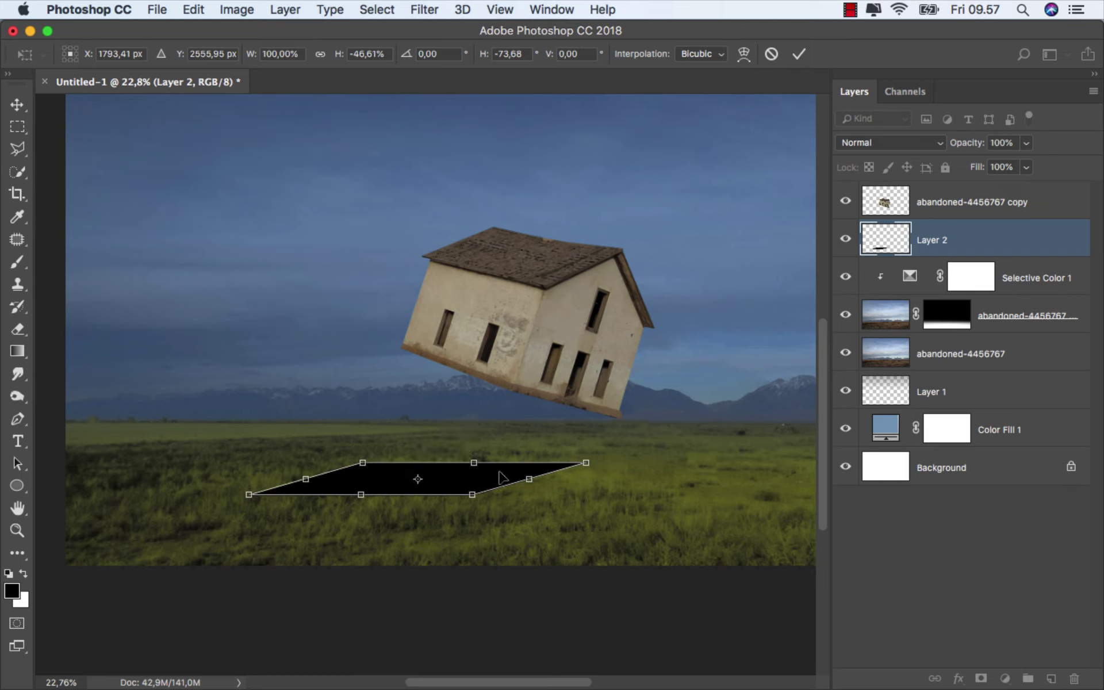
- Refine the shadow's corners and edges into a thin ground shadow and commit
{"action": "left_click_drag", "start_coordinate": [533, 485], "coordinate": [541, 490]}
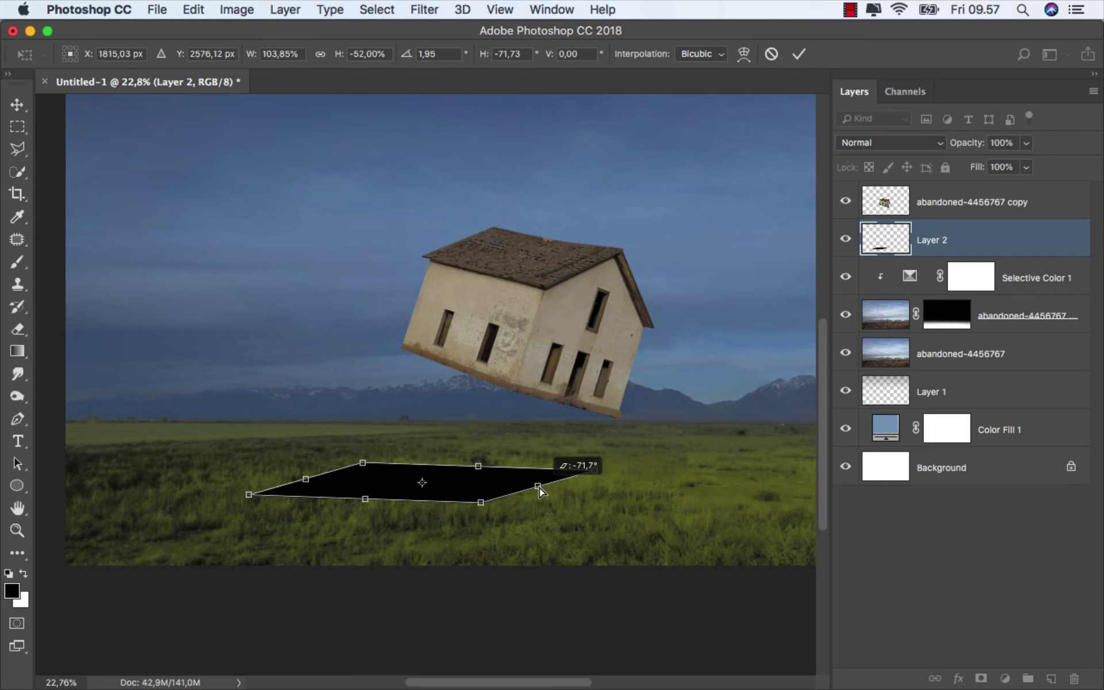
{"action": "left_click_drag", "start_coordinate": [251, 494], "coordinate": [245, 488]}
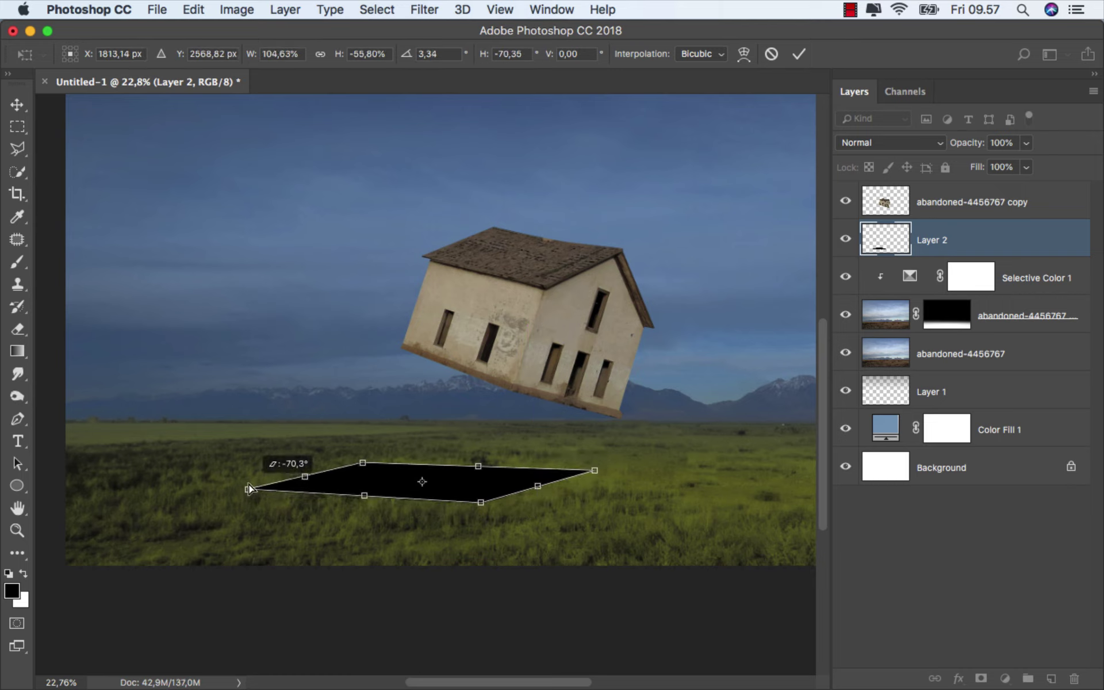
{"action": "left_click_drag", "start_coordinate": [480, 509], "coordinate": [473, 500]}
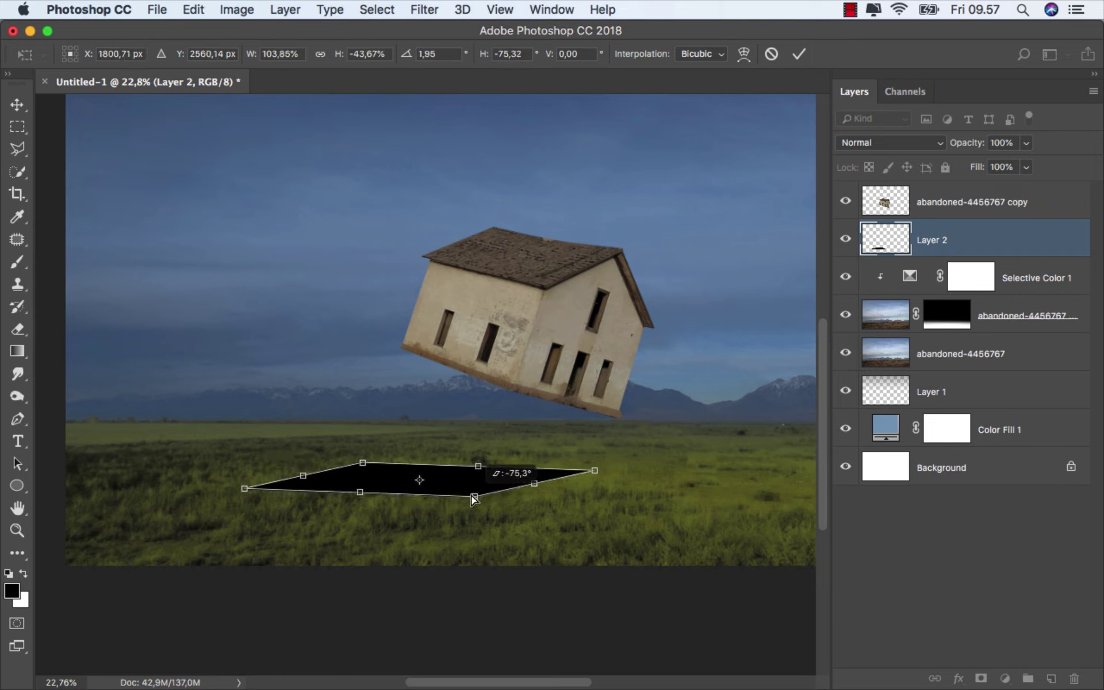
{"action": "left_click_drag", "start_coordinate": [473, 499], "coordinate": [525, 497]}
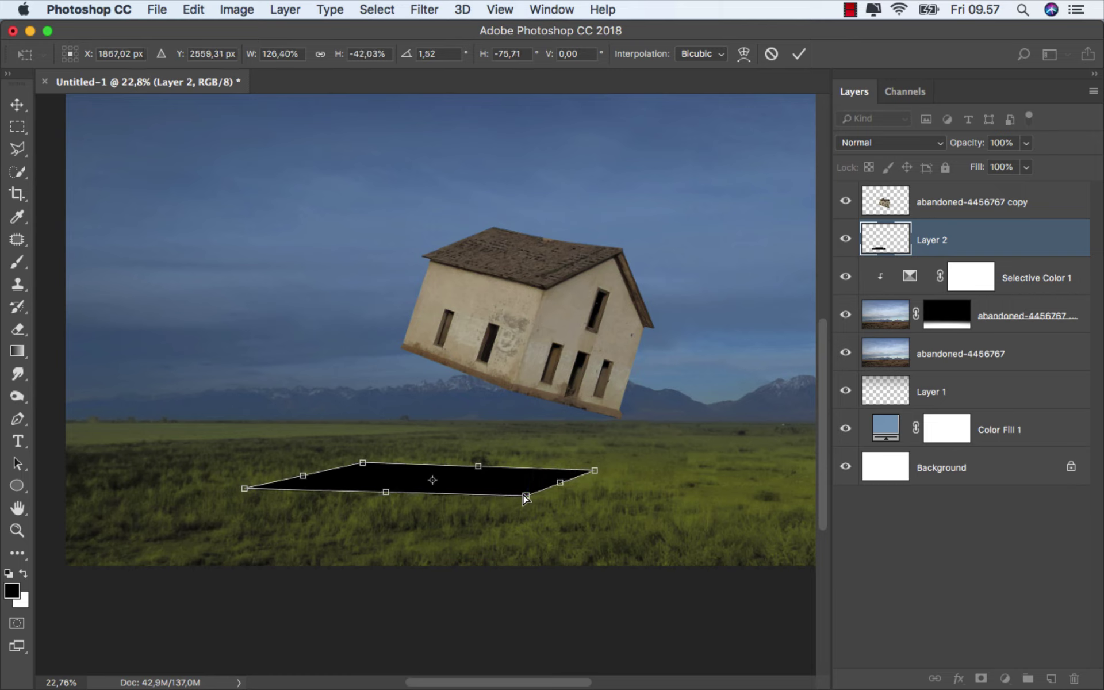
{"action": "left_click_drag", "start_coordinate": [364, 466], "coordinate": [401, 466]}
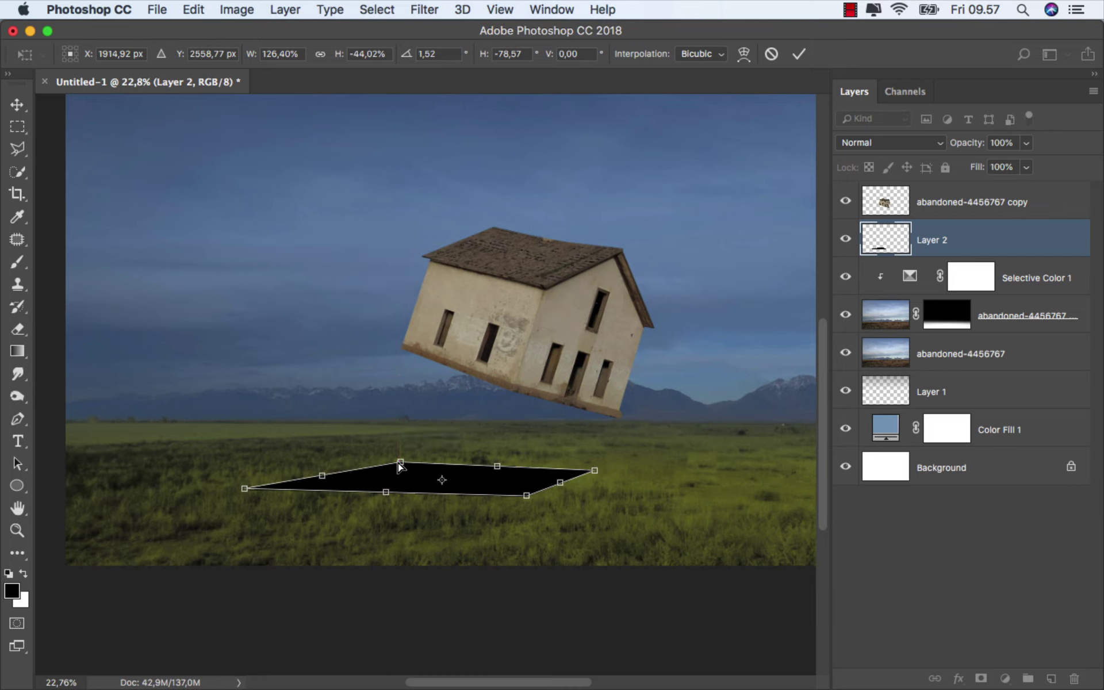
{"action": "left_click_drag", "start_coordinate": [594, 473], "coordinate": [596, 479]}
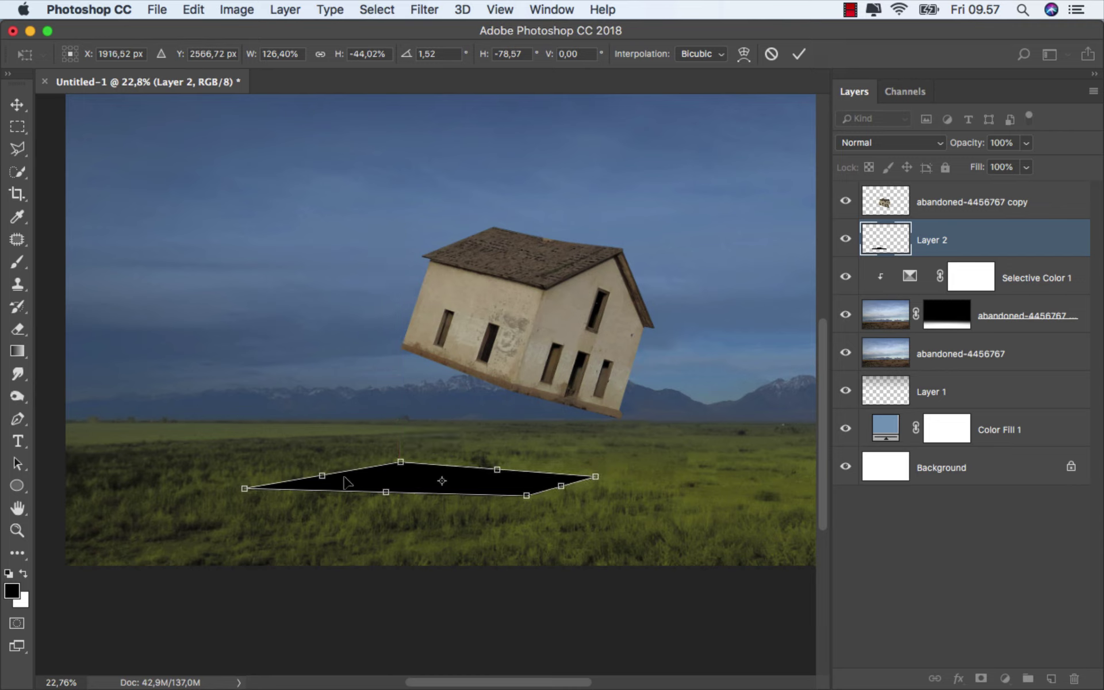
{"action": "left_click_drag", "start_coordinate": [326, 477], "coordinate": [399, 471]}
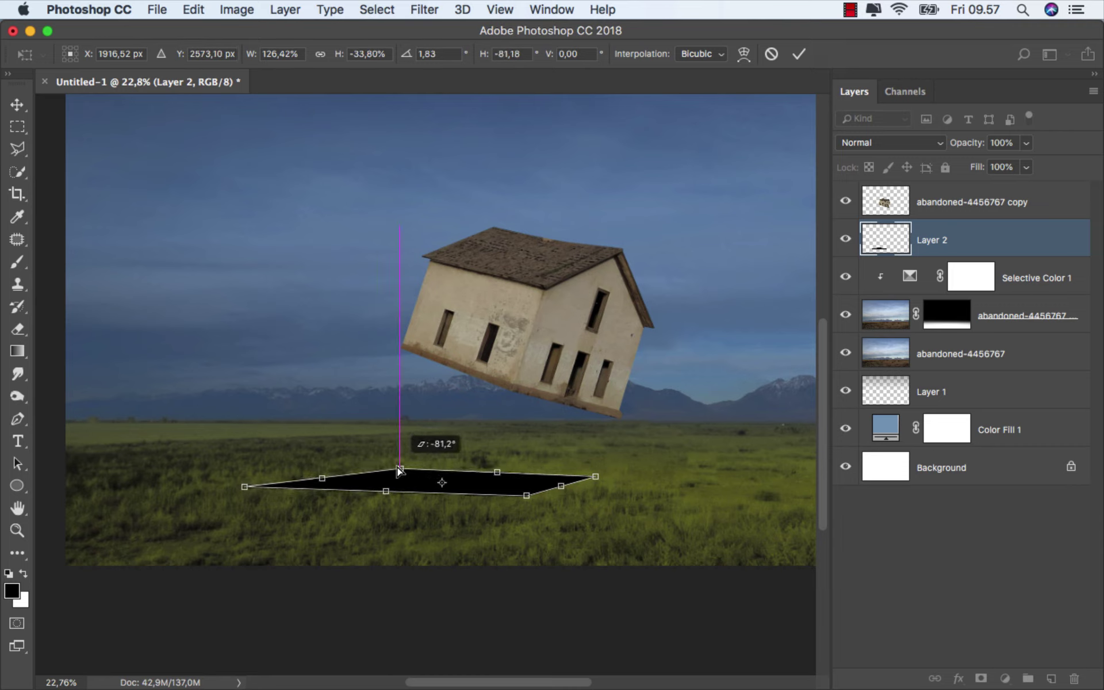
{"action": "left_click", "coordinate": [799, 53]}
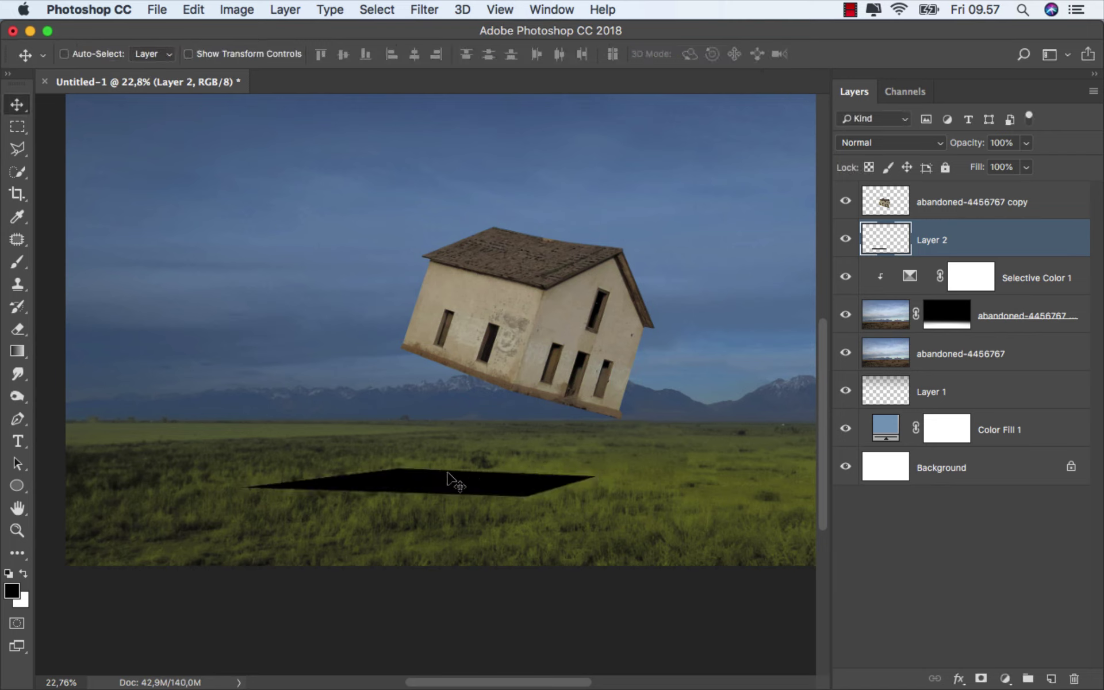
- Set the shadow layer to Soft Light and reposition it under the house
{"action": "left_click_drag", "start_coordinate": [438, 481], "coordinate": [410, 473]}
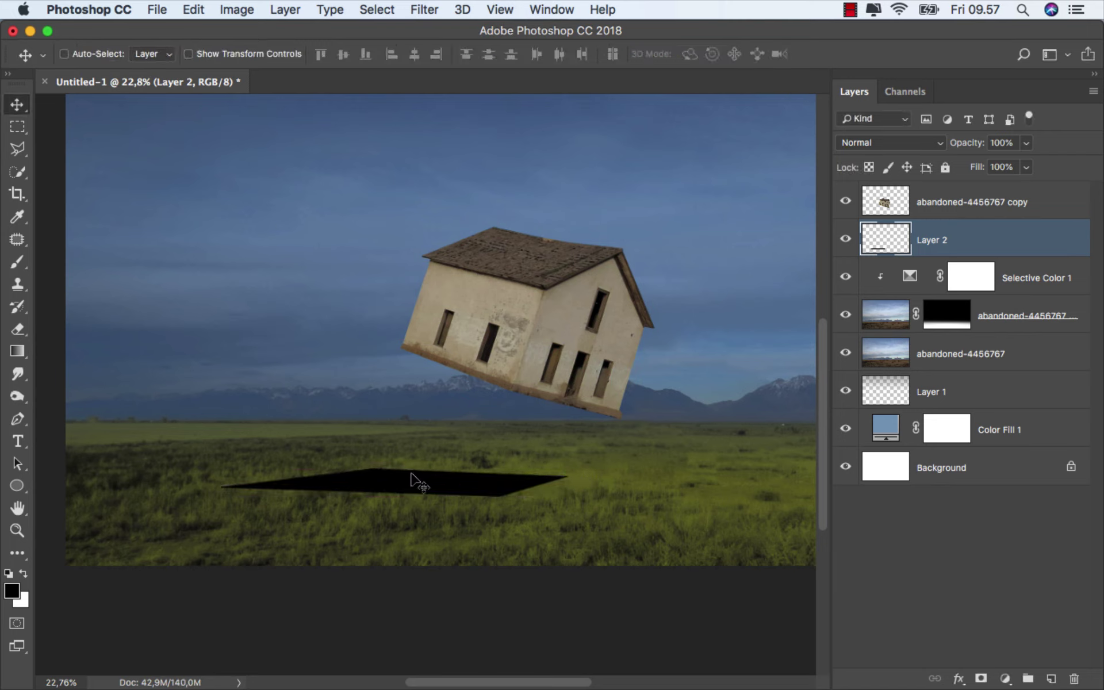
{"action": "left_click", "coordinate": [837, 143]}
{"action": "left_click", "coordinate": [868, 337]}
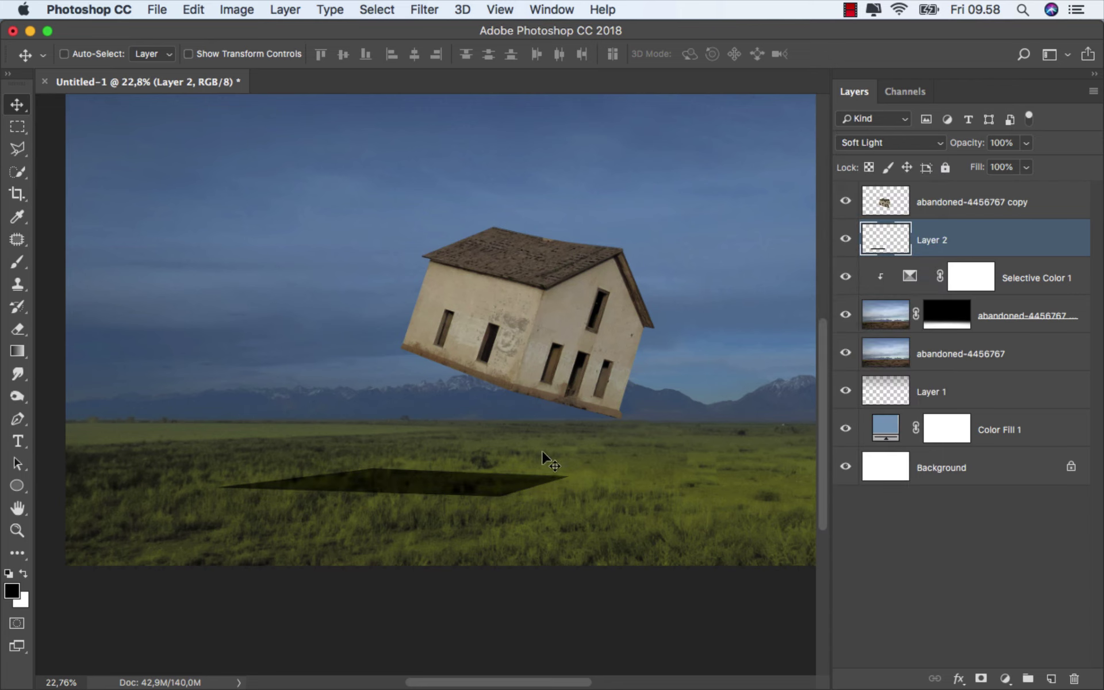
{"action": "left_click_drag", "start_coordinate": [542, 450], "coordinate": [562, 431]}
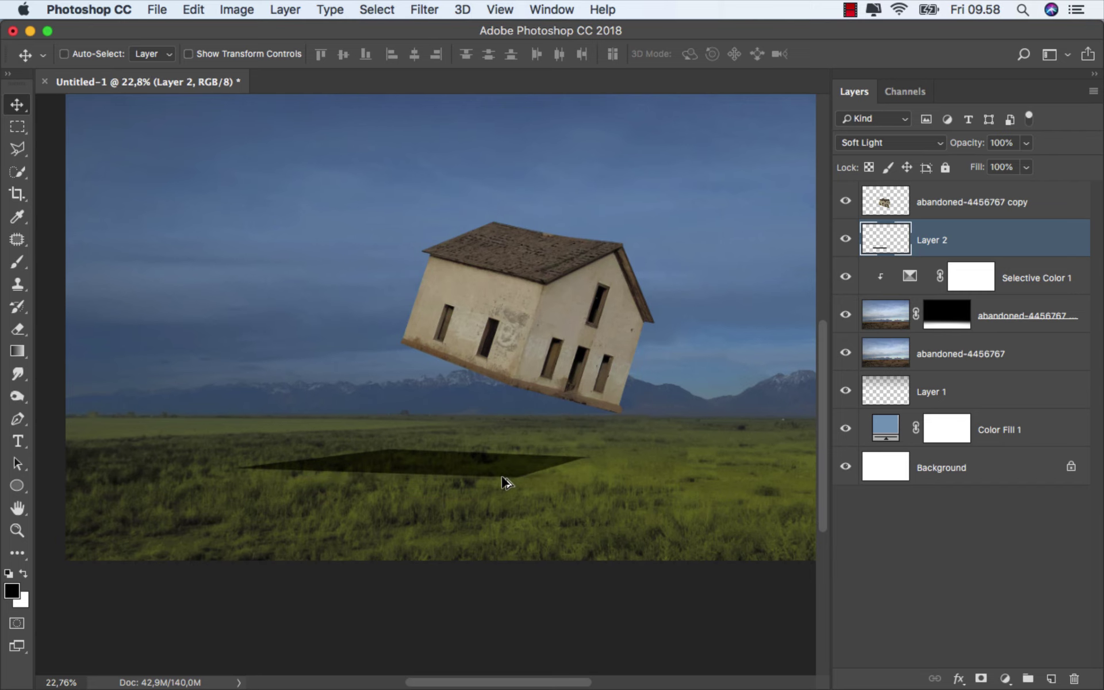
- Widen the shadow toward the left, commit, and add a layer mask to it
{"action": "scroll", "coordinate": [505, 482], "scroll_direction": "down", "scroll_amount": 3}
{"action": "scroll", "coordinate": [325, 547], "scroll_direction": "up", "scroll_amount": 1}
{"action": "scroll", "coordinate": [382, 536], "scroll_direction": "up", "scroll_amount": 2}
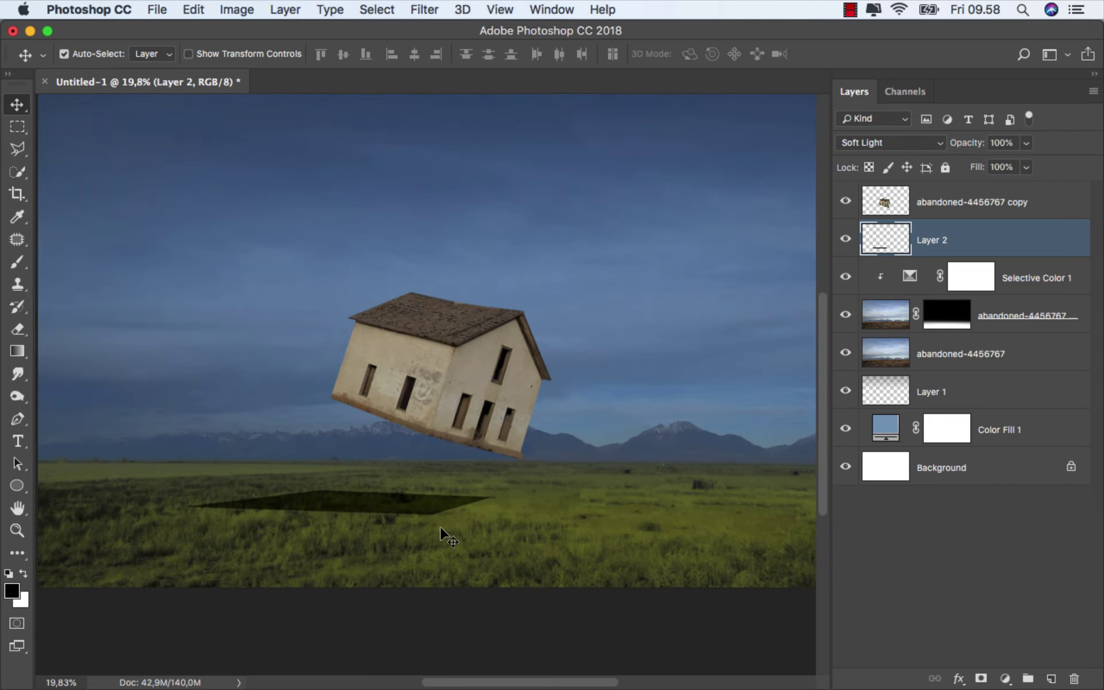
{"action": "key", "text": "ctrl+t"}
{"action": "left_click_drag", "start_coordinate": [177, 503], "coordinate": [143, 503]}
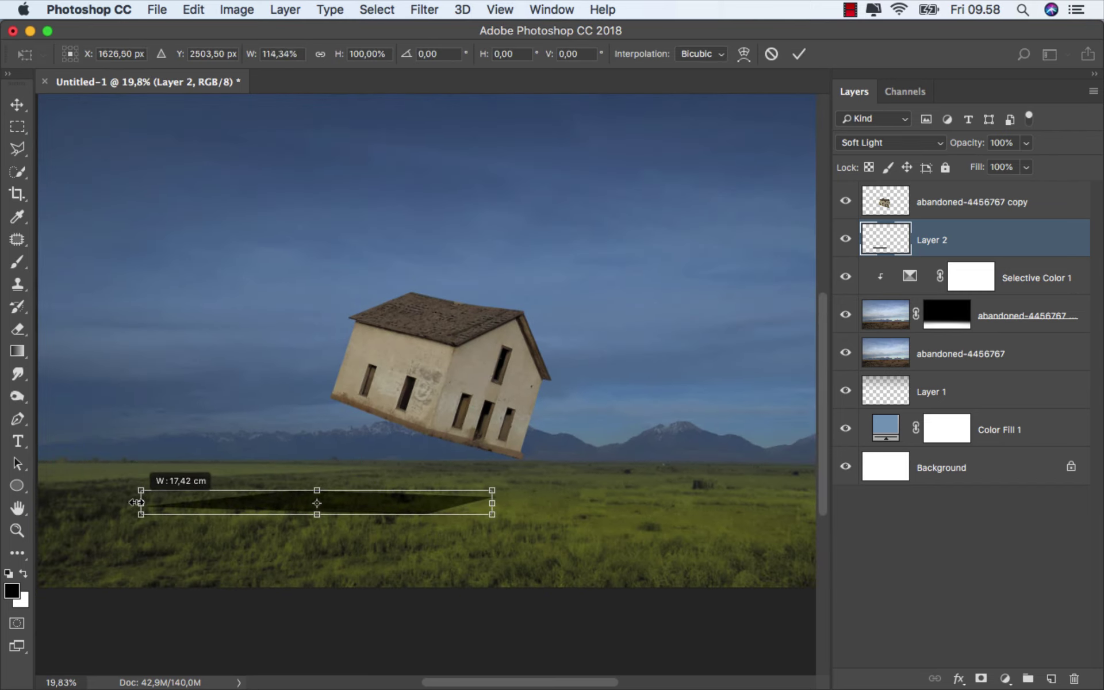
{"action": "left_click", "coordinate": [804, 57]}
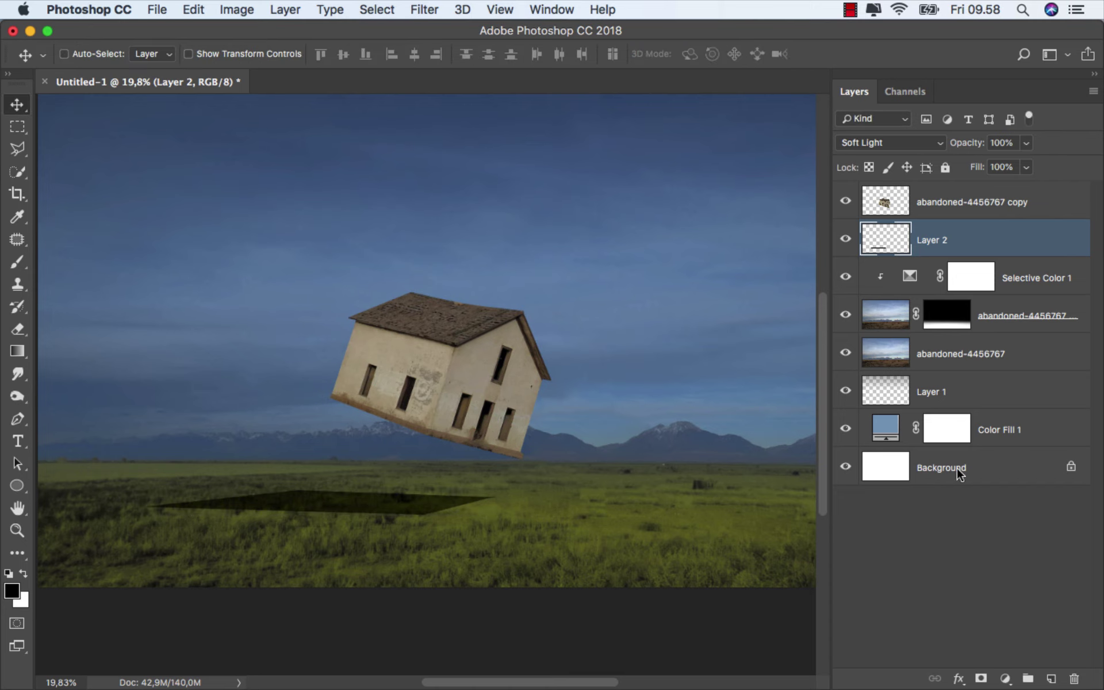
{"action": "left_click", "coordinate": [981, 678]}
- Pick a small brush and zoom in on the shadow's right tip
{"action": "left_click_drag", "start_coordinate": [17, 261], "coordinate": [61, 257]}
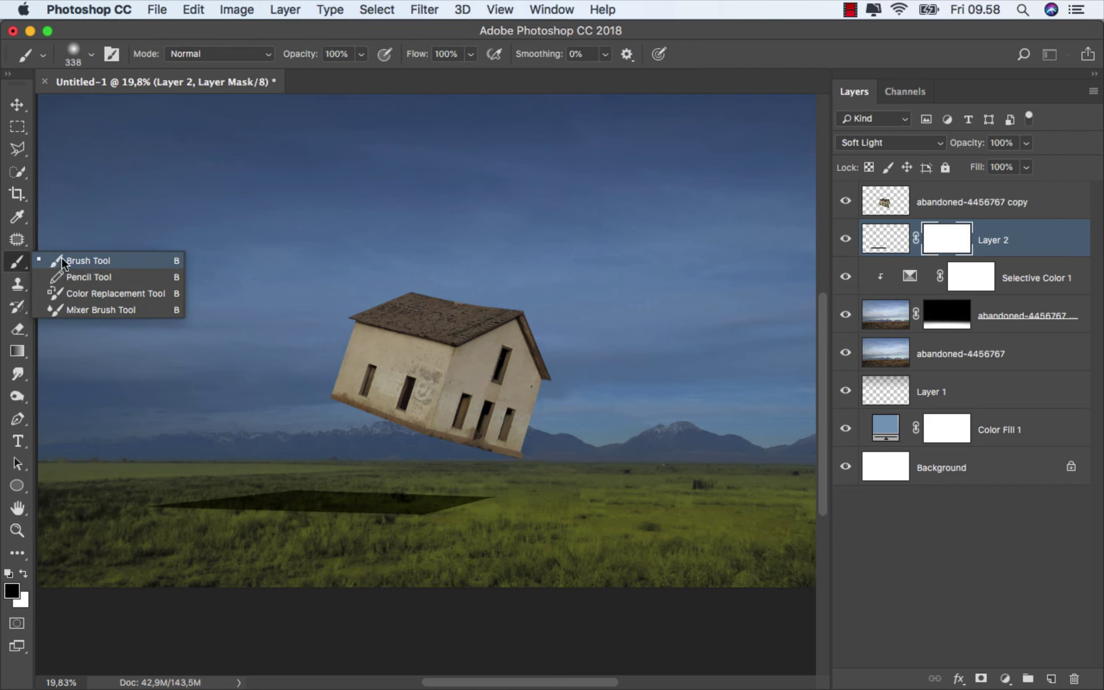
{"action": "scroll", "coordinate": [502, 516], "scroll_direction": "up", "scroll_amount": 2}
{"action": "scroll", "coordinate": [502, 516], "scroll_direction": "up", "scroll_amount": 2}
{"action": "left_click_drag", "start_coordinate": [495, 467], "coordinate": [439, 465]}
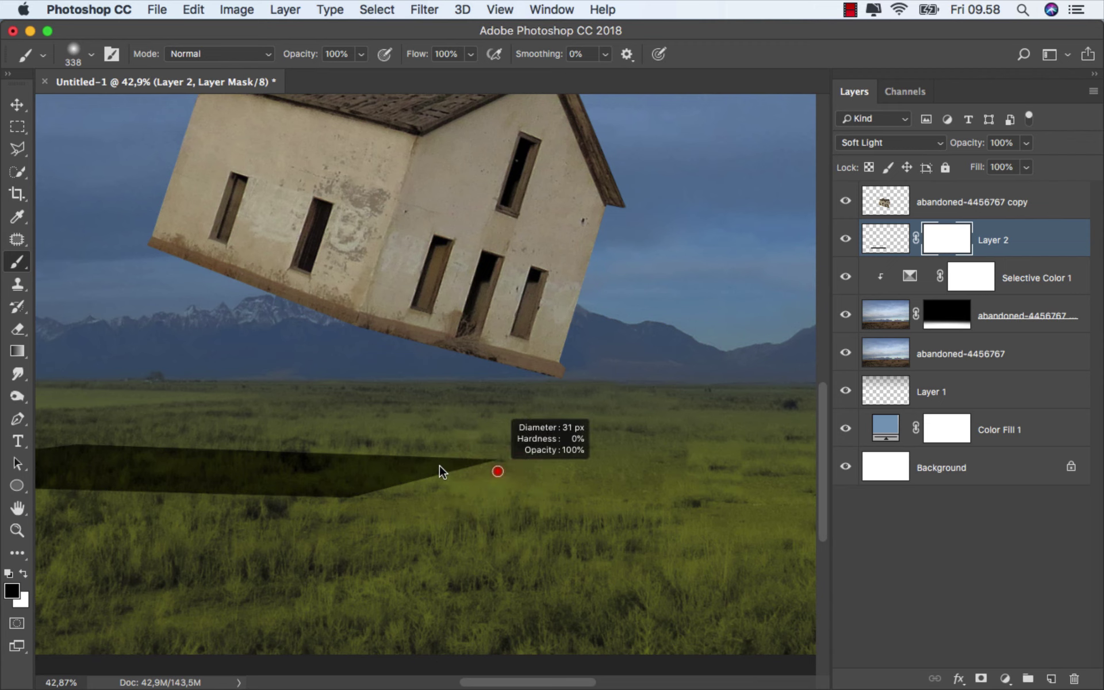
{"action": "scroll", "coordinate": [506, 465], "scroll_direction": "up", "scroll_amount": 3}
{"action": "scroll", "coordinate": [512, 448], "scroll_direction": "up", "scroll_amount": 1}
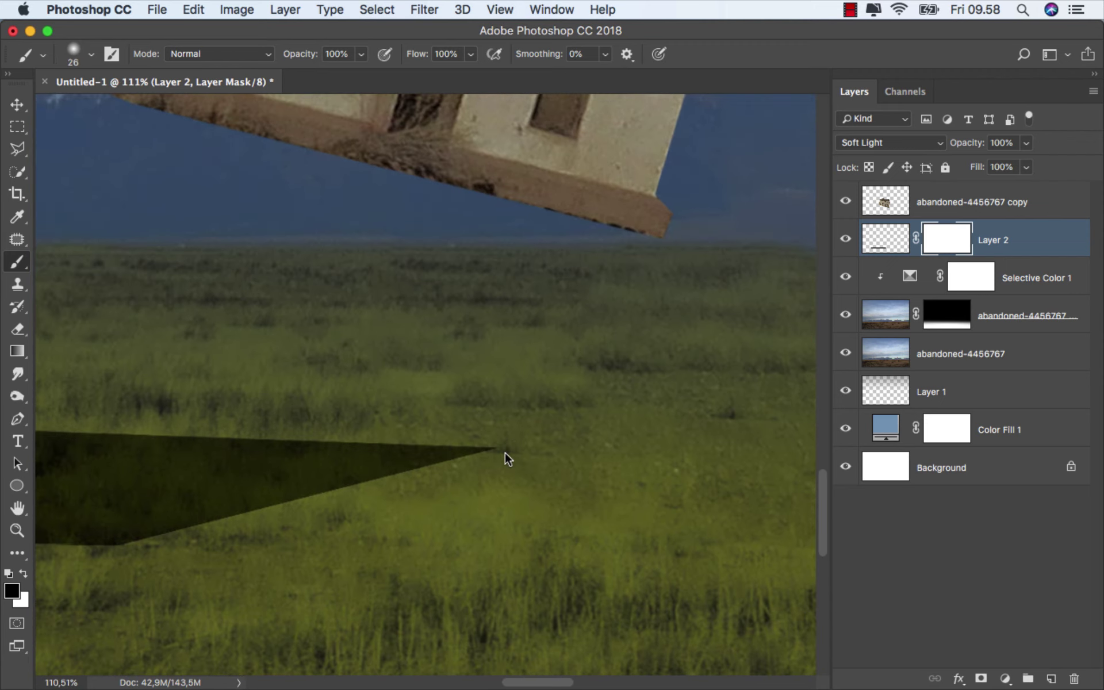
{"action": "mouse_move", "coordinate": [505, 458]}
{"action": "left_mouse_down"}
{"action": "mouse_move", "coordinate": [492, 459]}
{"action": "mouse_move", "coordinate": [796, 414]}
{"action": "left_mouse_up"}
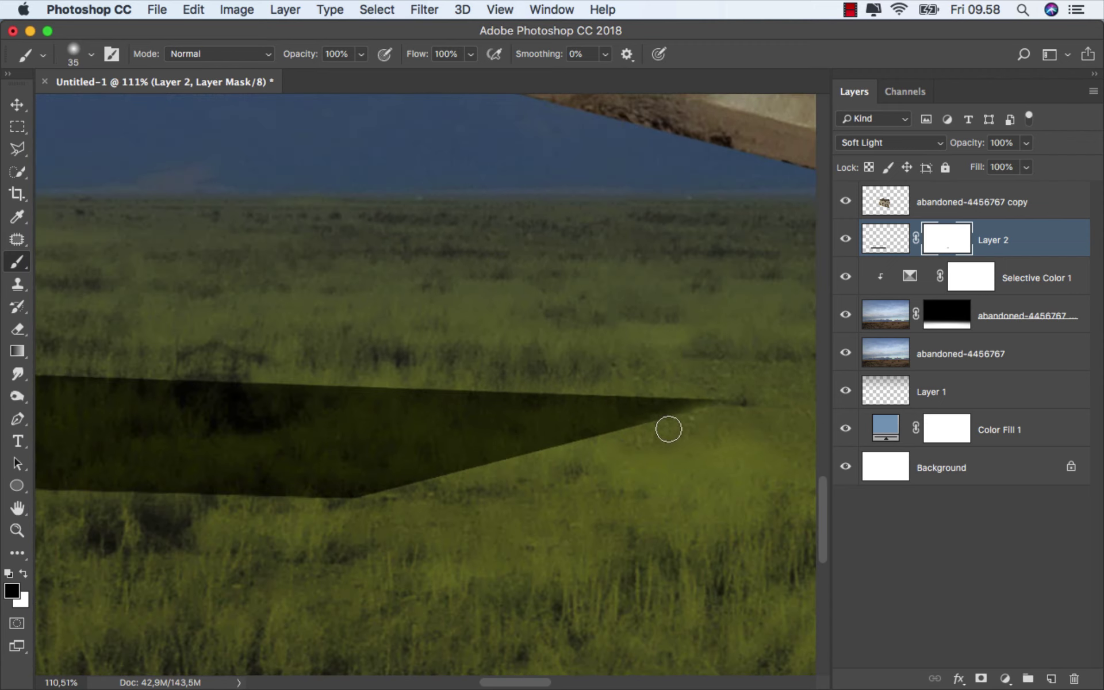
- Paint black on the shadow mask to soften its diagonal, lower and upper edges
{"action": "mouse_move", "coordinate": [414, 492]}
{"action": "left_mouse_down"}
{"action": "mouse_move", "coordinate": [367, 506]}
{"action": "mouse_move", "coordinate": [790, 394]}
{"action": "left_mouse_up"}
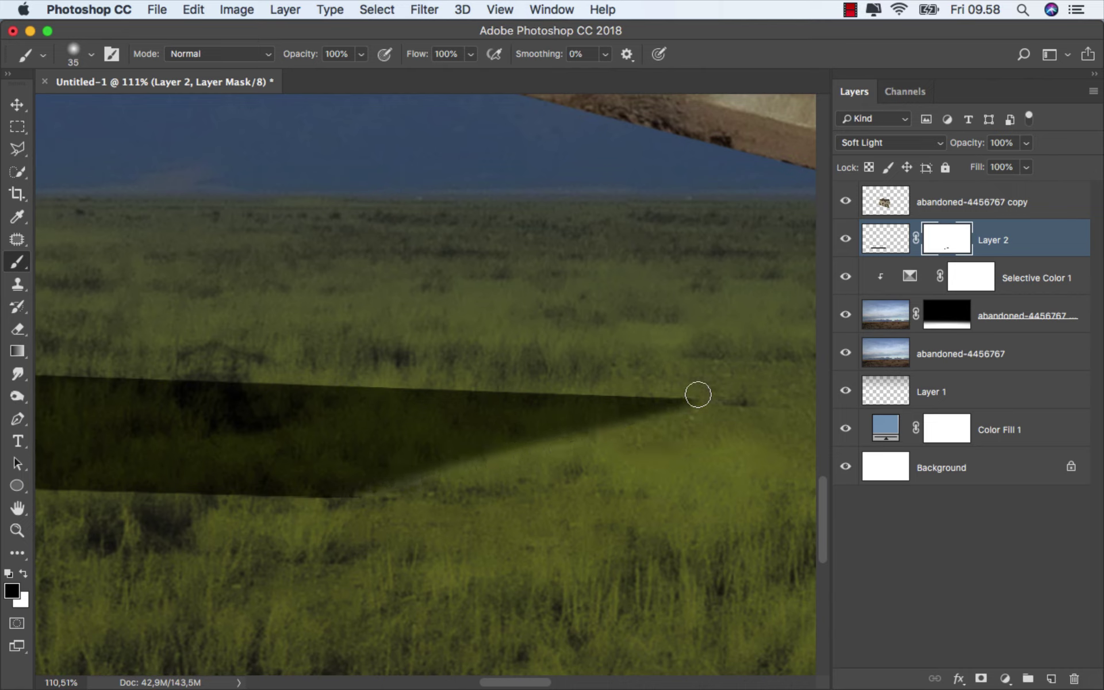
{"action": "left_click_drag", "start_coordinate": [219, 360], "coordinate": [386, 362]}
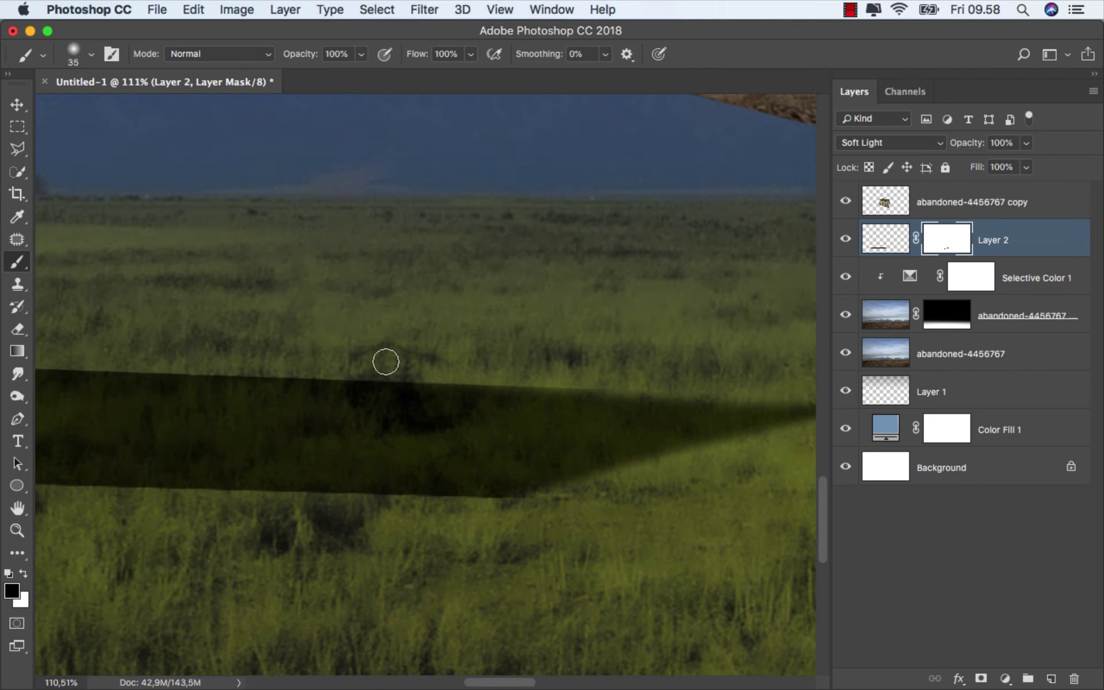
{"action": "scroll", "coordinate": [607, 356], "scroll_direction": "down", "scroll_amount": 2}
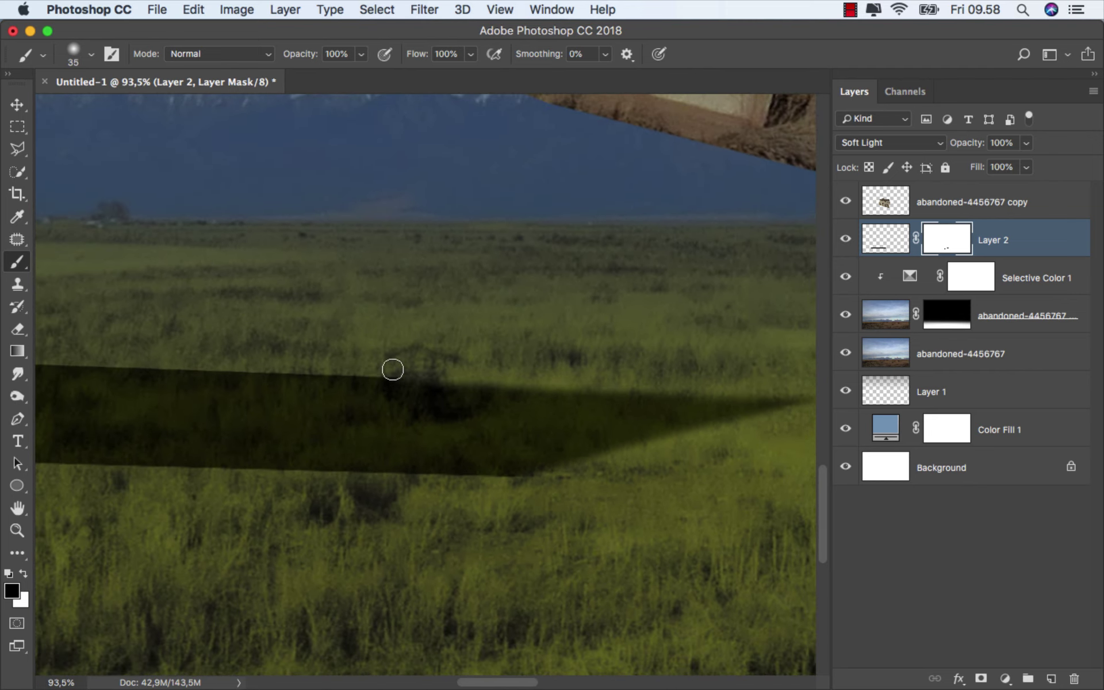
{"action": "left_click_drag", "start_coordinate": [182, 359], "coordinate": [231, 348]}
{"action": "mouse_move", "coordinate": [653, 476]}
{"action": "left_mouse_down"}
{"action": "mouse_move", "coordinate": [121, 458]}
{"action": "mouse_move", "coordinate": [481, 463]}
{"action": "mouse_move", "coordinate": [369, 448]}
{"action": "mouse_move", "coordinate": [111, 447]}
{"action": "mouse_move", "coordinate": [410, 469]}
{"action": "left_mouse_up"}
{"action": "left_click_drag", "start_coordinate": [478, 471], "coordinate": [126, 460]}
{"action": "left_click_drag", "start_coordinate": [222, 458], "coordinate": [332, 464]}
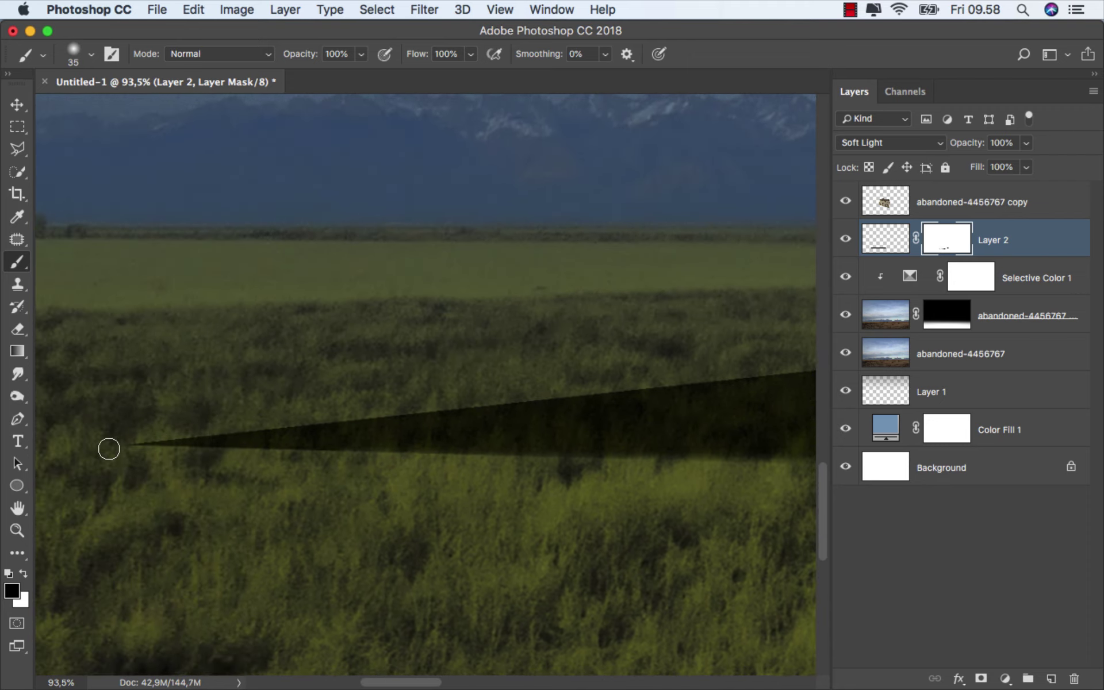
{"action": "left_click_drag", "start_coordinate": [108, 449], "coordinate": [661, 466]}
{"action": "mouse_move", "coordinate": [141, 436]}
{"action": "left_mouse_down"}
{"action": "mouse_move", "coordinate": [630, 384]}
{"action": "mouse_move", "coordinate": [277, 436]}
{"action": "mouse_move", "coordinate": [505, 414]}
{"action": "mouse_move", "coordinate": [653, 418]}
{"action": "left_mouse_up"}
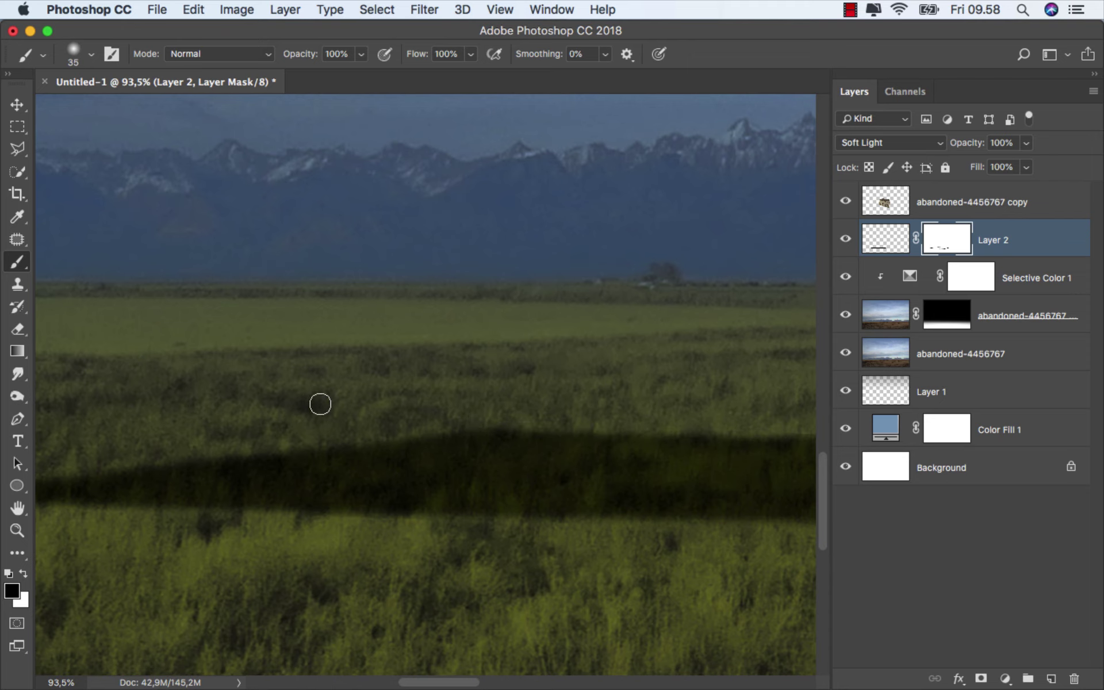
- With a larger brush, mask the bright band along the shadow's bottom and recentre the view
{"action": "scroll", "coordinate": [311, 402], "scroll_direction": "down", "scroll_amount": 5}
{"action": "scroll", "coordinate": [569, 410], "scroll_direction": "up", "scroll_amount": 2}
{"action": "left_click_drag", "start_coordinate": [611, 412], "coordinate": [665, 399]}
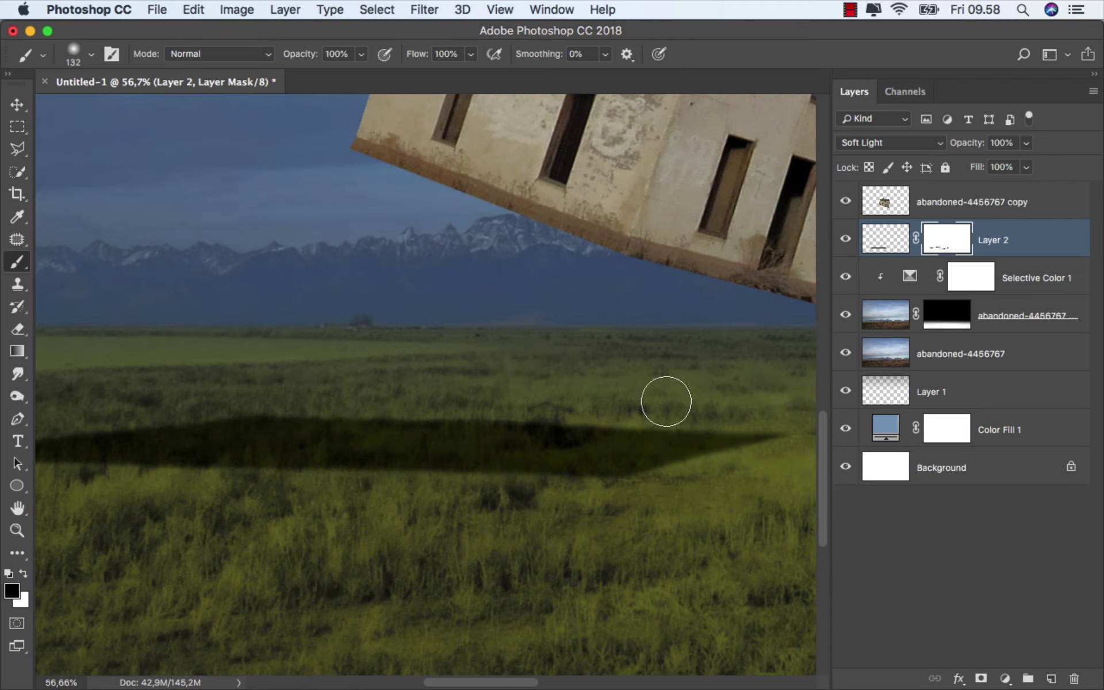
{"action": "mouse_move", "coordinate": [705, 495]}
{"action": "left_mouse_down"}
{"action": "mouse_move", "coordinate": [340, 505]}
{"action": "mouse_move", "coordinate": [680, 503]}
{"action": "left_mouse_up"}
{"action": "scroll", "coordinate": [538, 495], "scroll_direction": "down", "scroll_amount": 1}
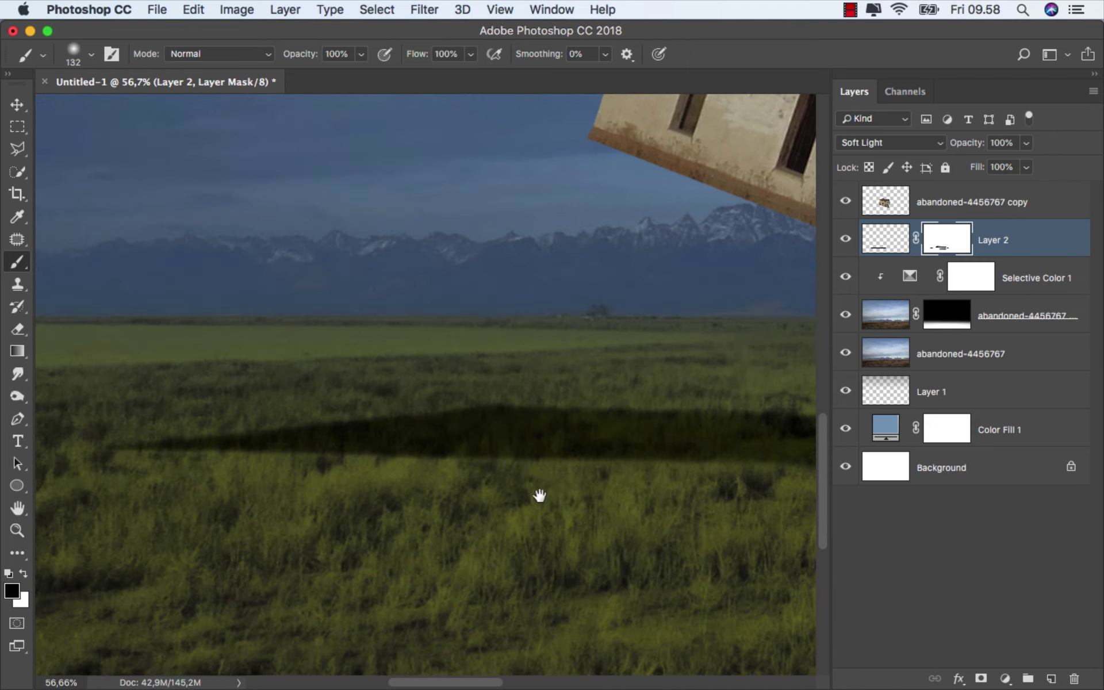
{"action": "scroll", "coordinate": [433, 478], "scroll_direction": "down", "scroll_amount": 1}
{"action": "scroll", "coordinate": [435, 479], "scroll_direction": "down", "scroll_amount": 1}
{"action": "scroll", "coordinate": [444, 463], "scroll_direction": "right", "scroll_amount": 2}
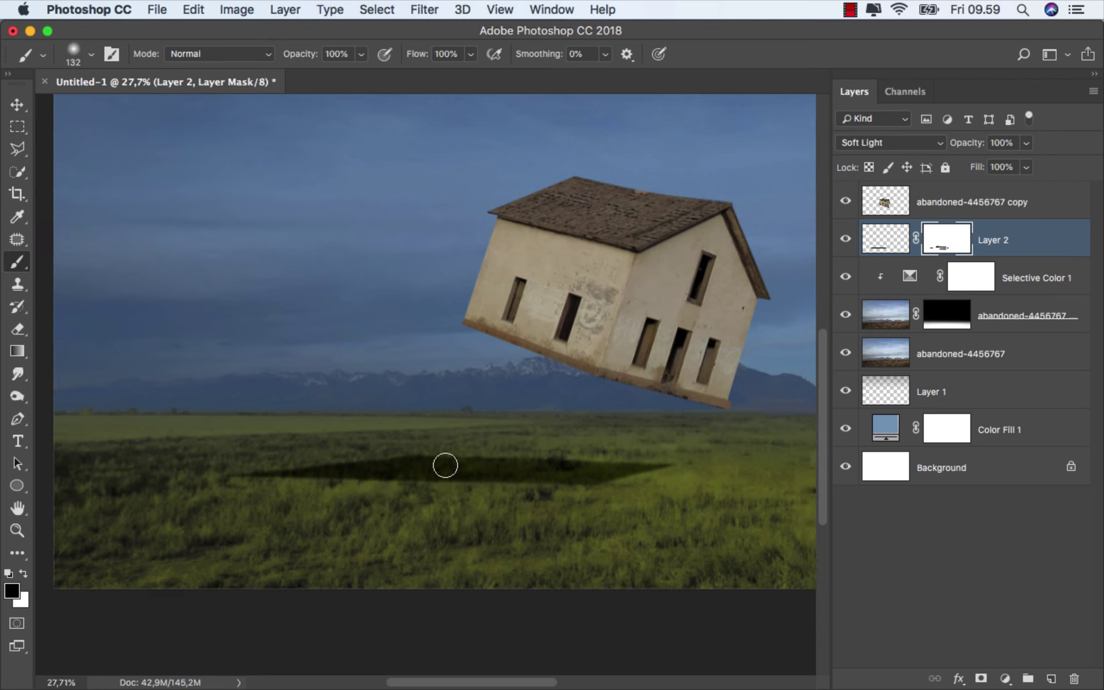
{"action": "scroll", "coordinate": [459, 451], "scroll_direction": "up", "scroll_amount": 1}
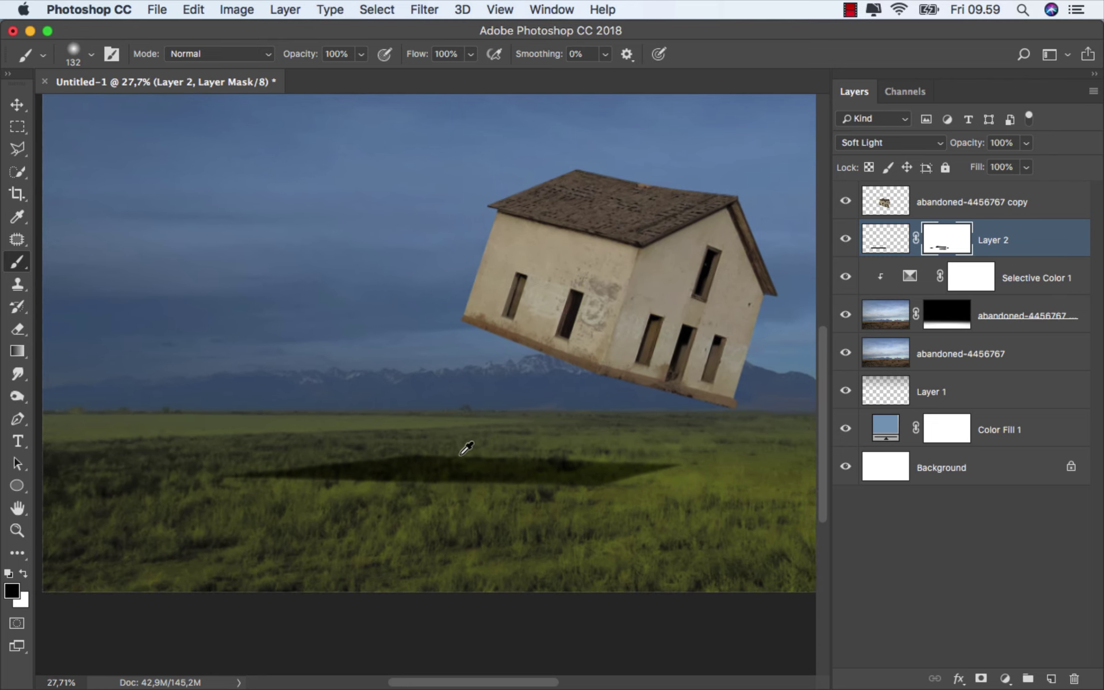
{"action": "scroll", "coordinate": [460, 451], "scroll_direction": "up", "scroll_amount": 1}
{"action": "scroll", "coordinate": [358, 458], "scroll_direction": "up", "scroll_amount": 1}
{"action": "left_click_drag", "start_coordinate": [343, 461], "coordinate": [354, 459]}
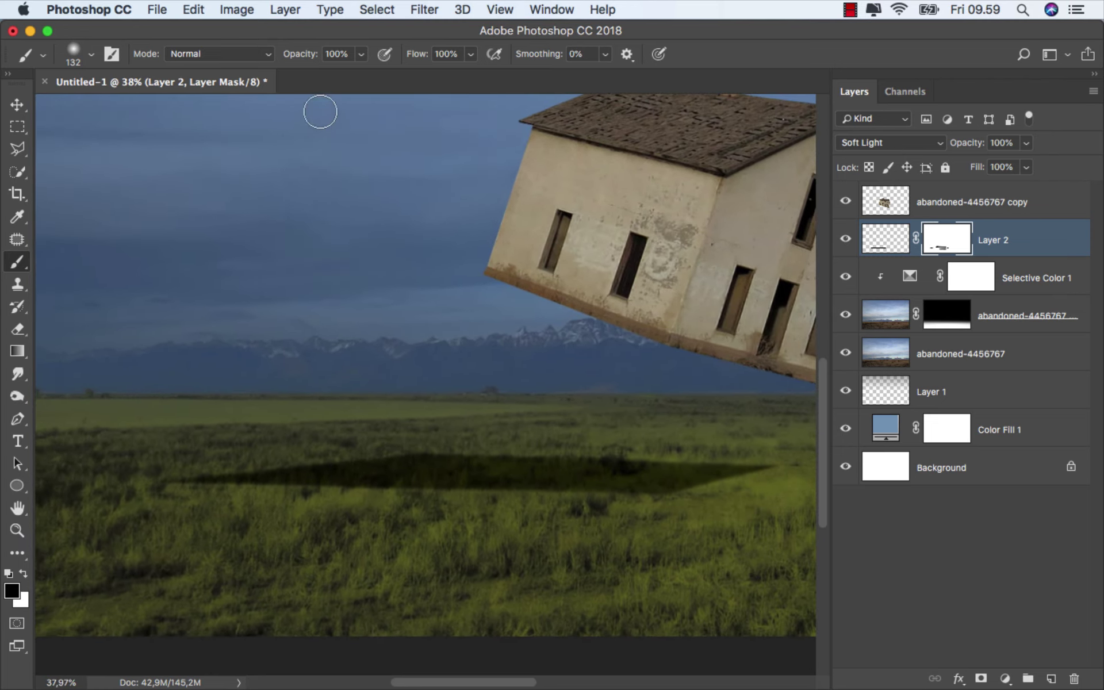
- Lightly fade the whole shadow on its mask with a large brush at 8% opacity
{"action": "left_click", "coordinate": [361, 54]}
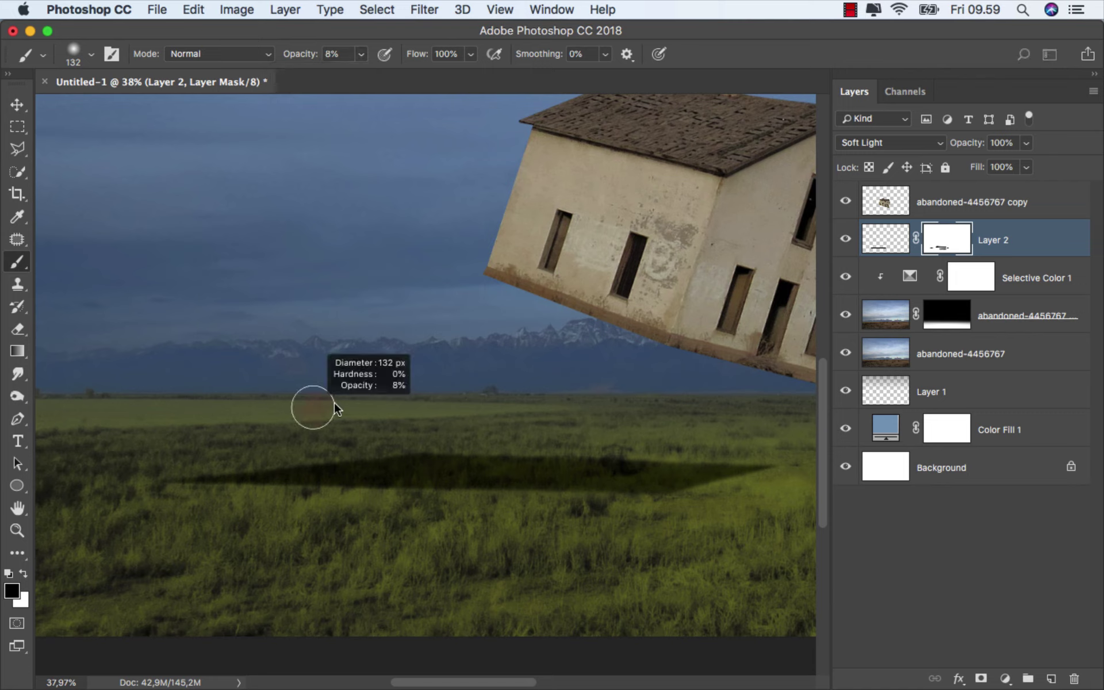
{"action": "mouse_move", "coordinate": [308, 406]}
{"action": "left_mouse_down"}
{"action": "mouse_move", "coordinate": [358, 457]}
{"action": "mouse_move", "coordinate": [646, 529]}
{"action": "left_mouse_up"}
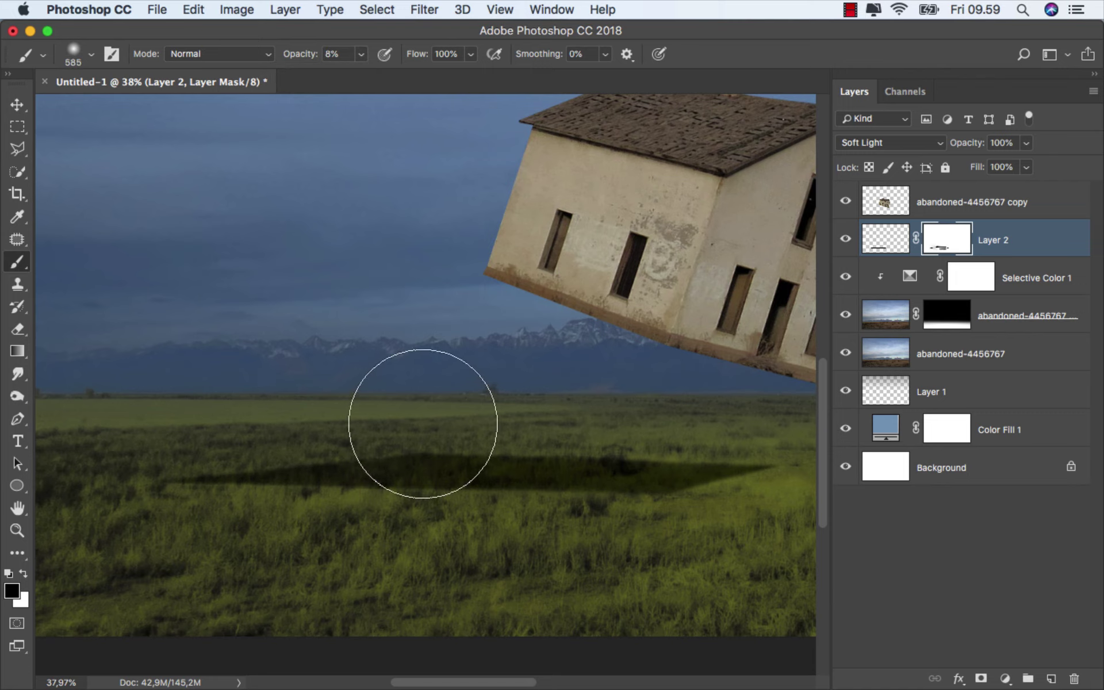
{"action": "key", "text": "bracketleft"}
{"action": "key", "text": "bracketleft"}
{"action": "key", "text": "bracketleft"}
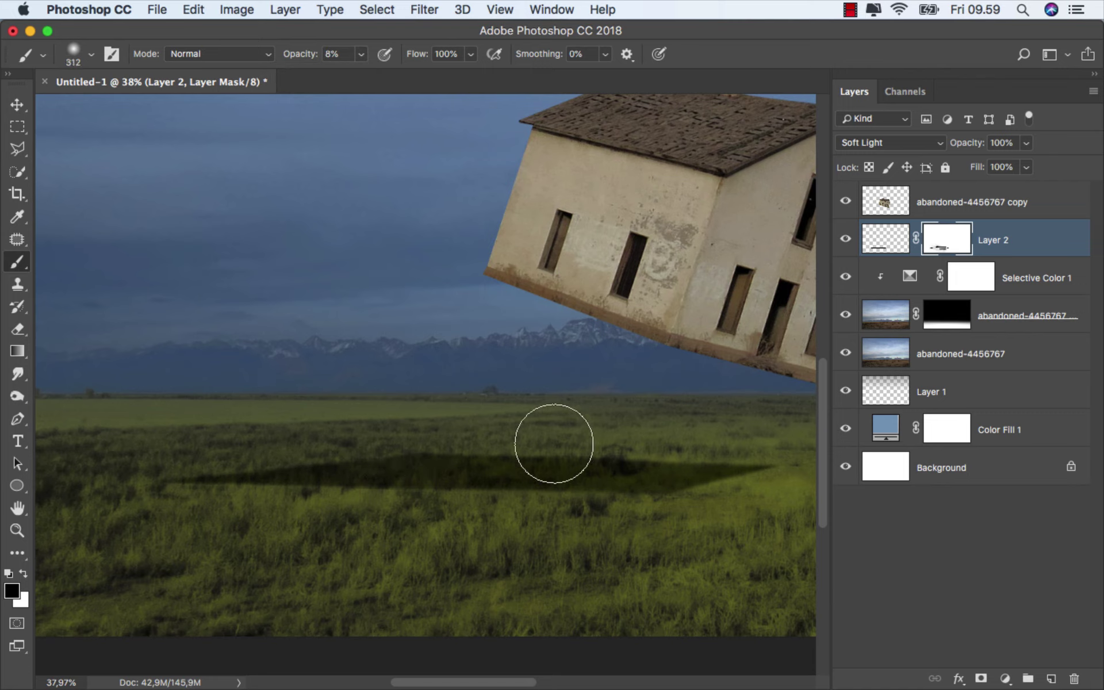
{"action": "key", "text": "bracketleft"}
{"action": "left_click_drag", "start_coordinate": [219, 429], "coordinate": [668, 515]}
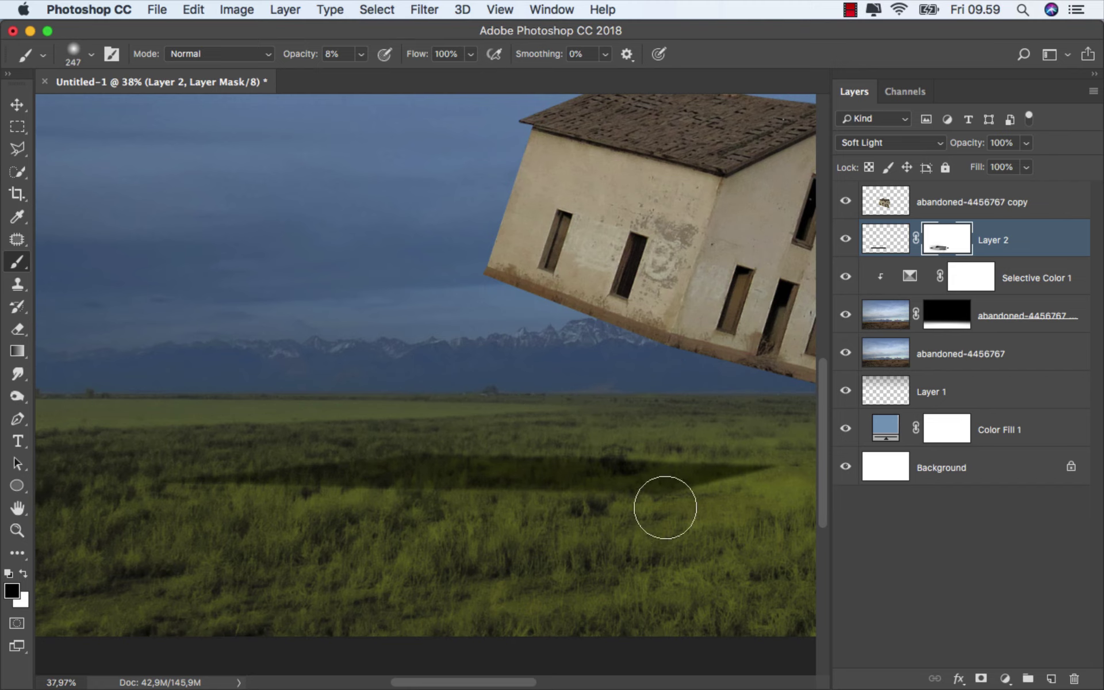
{"action": "scroll", "coordinate": [377, 496], "scroll_direction": "down", "scroll_amount": 3}
{"action": "scroll", "coordinate": [377, 496], "scroll_direction": "down", "scroll_amount": 1}
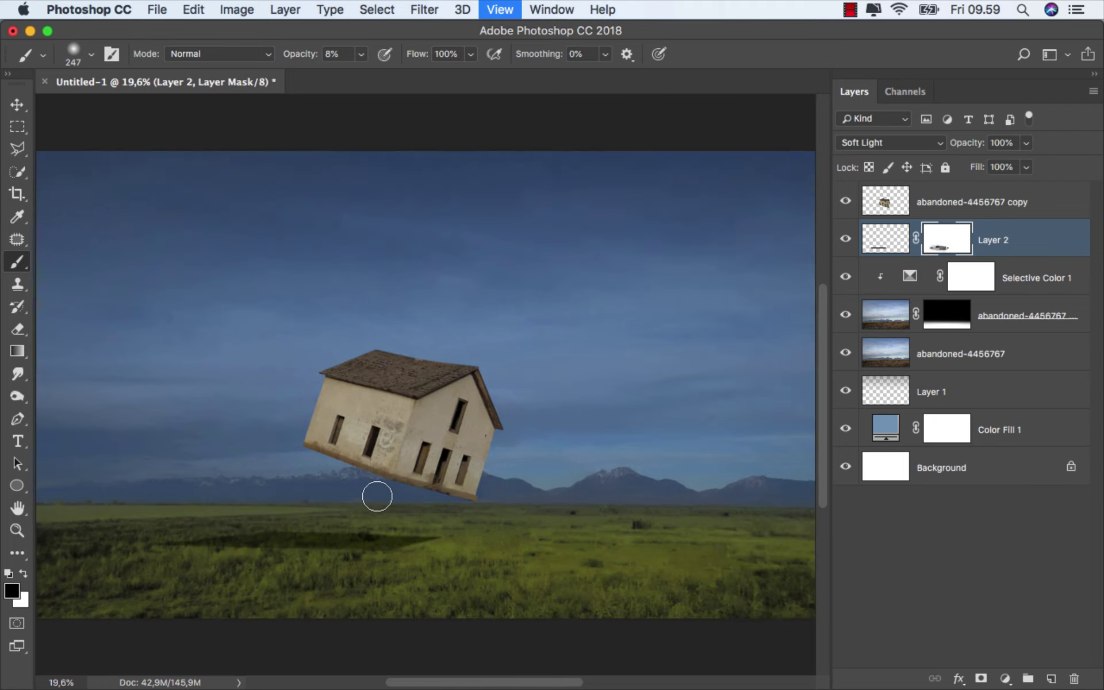
- Shift the shadow sideways under the house and target the layer's pixels instead of its mask
{"action": "left_click", "coordinate": [17, 105]}
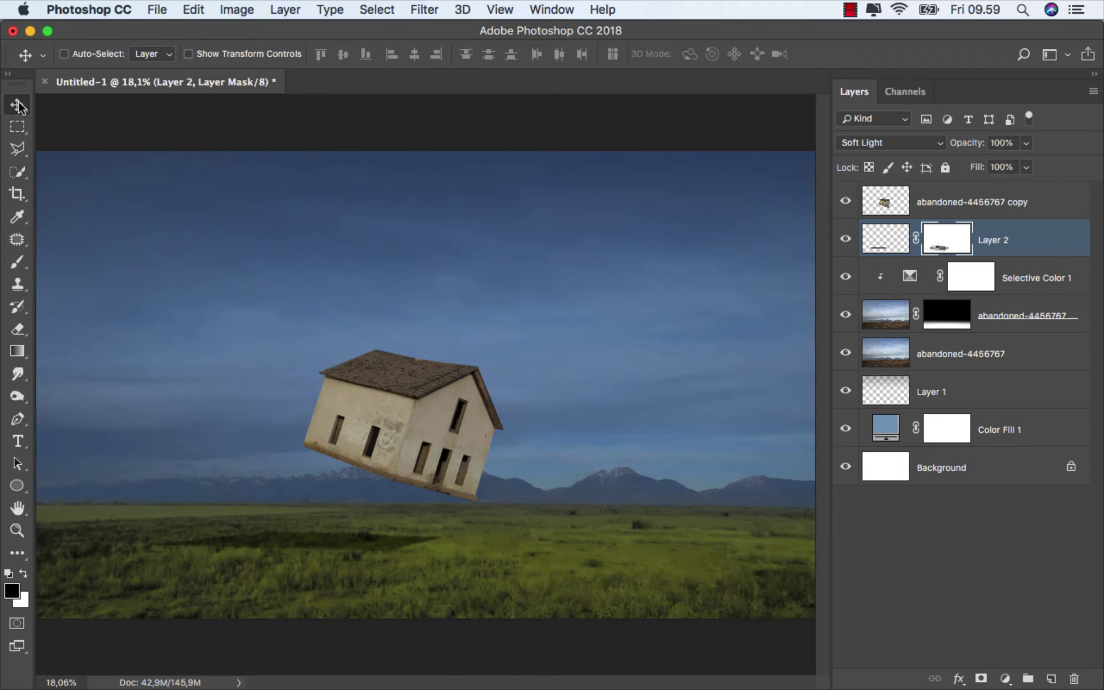
{"action": "left_click_drag", "start_coordinate": [381, 507], "coordinate": [465, 529]}
{"action": "key", "text": "ctrl+2"}
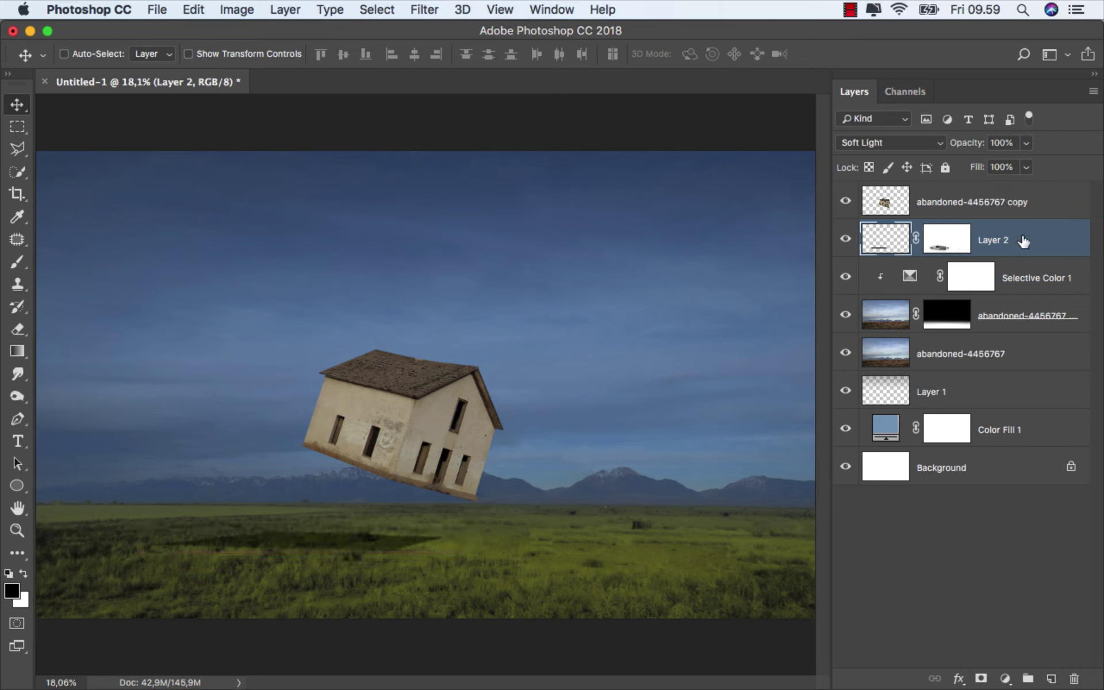
- Place the boy photo above the abandoned-4456767 copy layer, mirrored horizontally and shrunk small
{"action": "left_click", "coordinate": [1019, 210]}
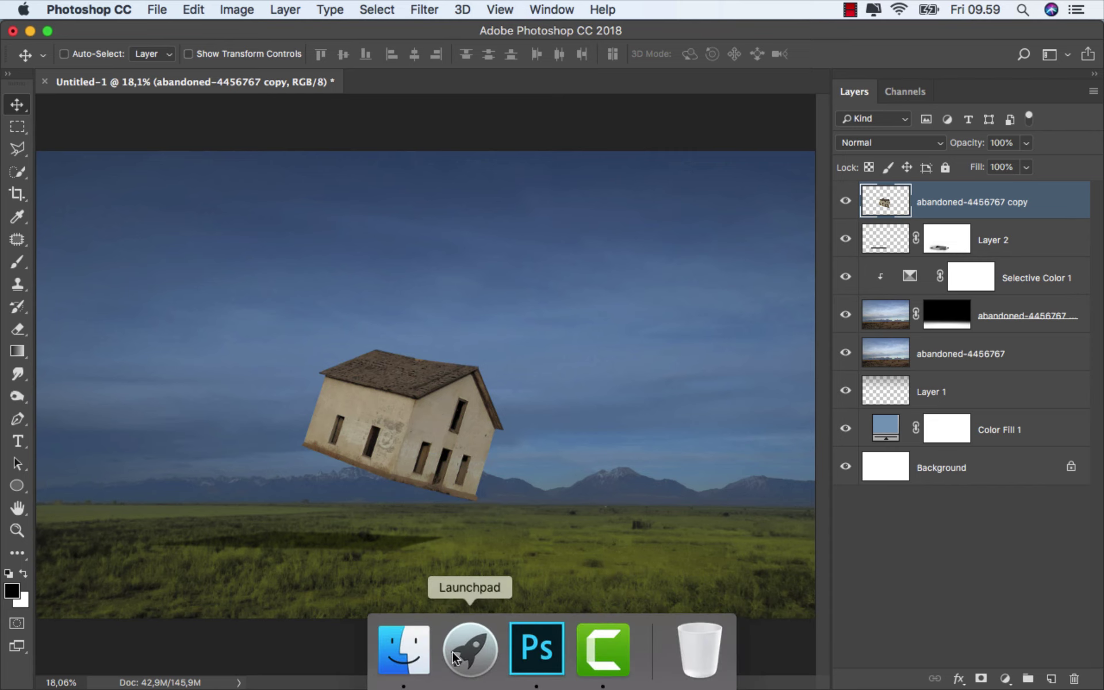
{"action": "left_click", "coordinate": [402, 648]}
{"action": "left_click_drag", "start_coordinate": [410, 121], "coordinate": [426, 493]}
{"action": "right_click", "coordinate": [434, 438]}
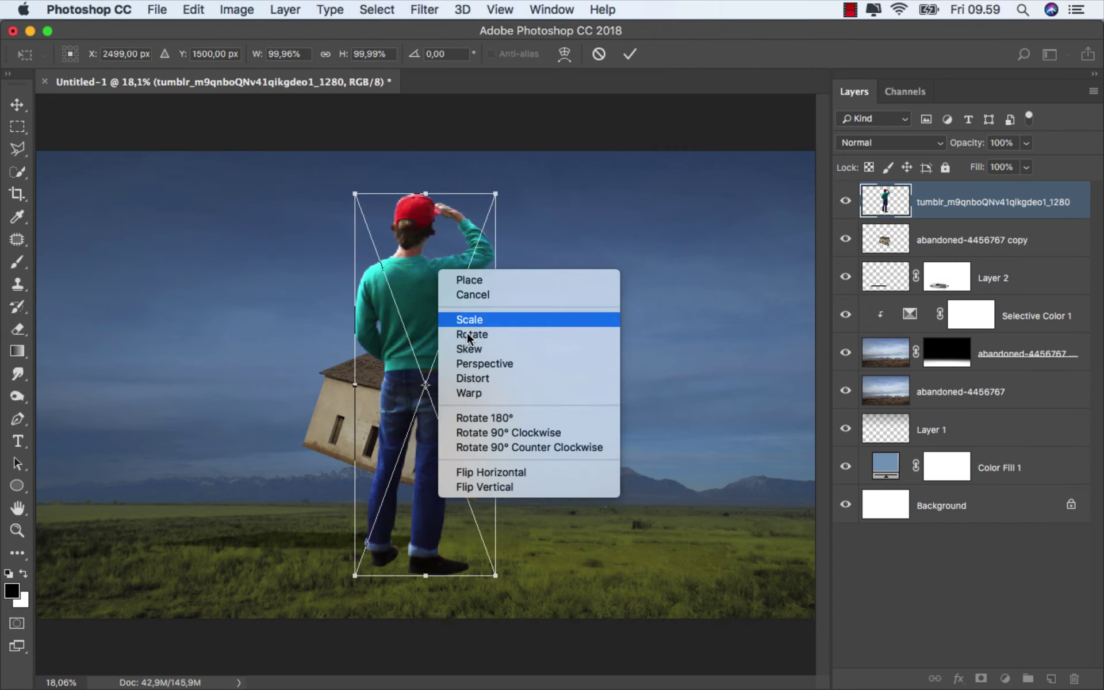
{"action": "left_click", "coordinate": [499, 471]}
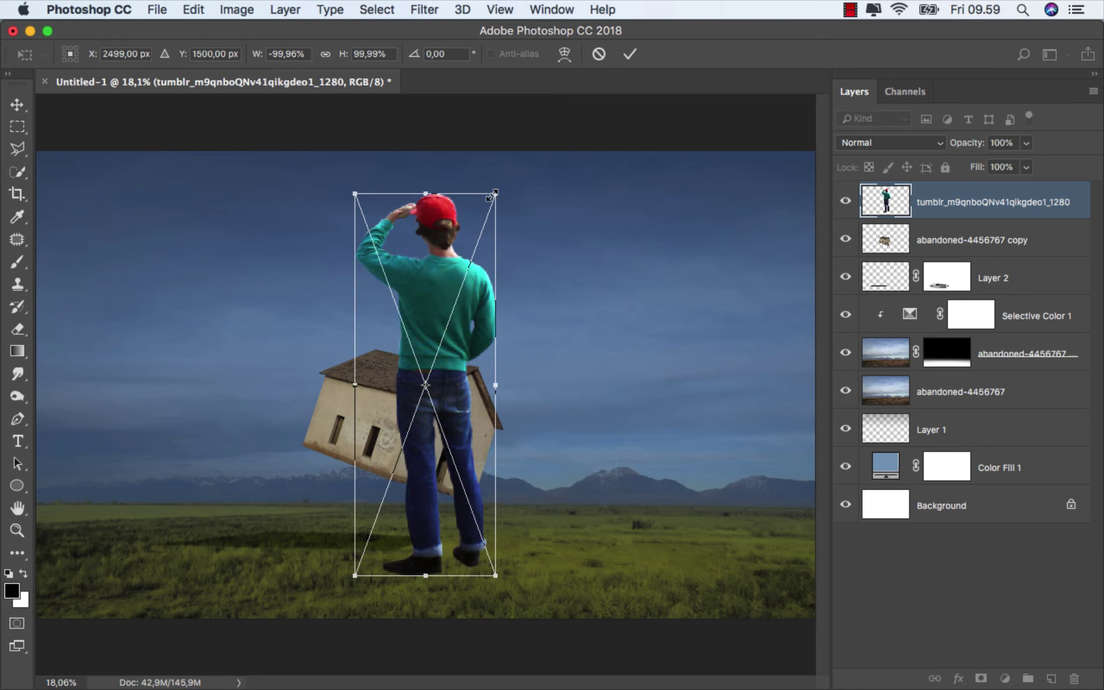
{"action": "left_click_drag", "start_coordinate": [494, 194], "coordinate": [386, 539]}
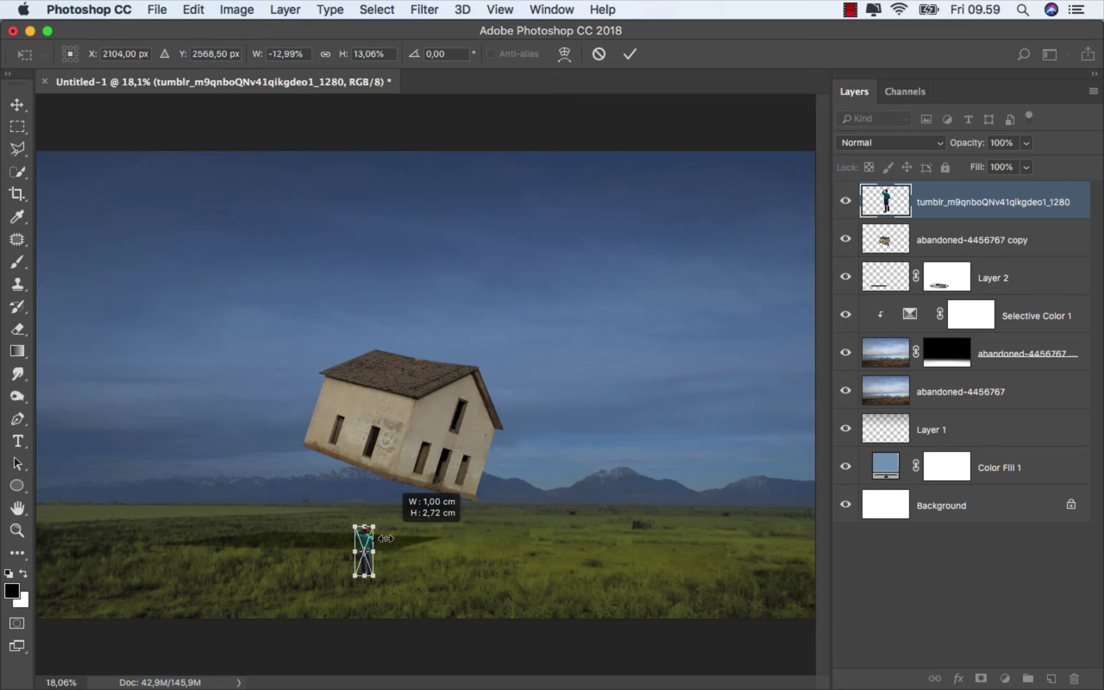
- Reposition the shrunken boy on the grass and commit the resize
{"action": "scroll", "coordinate": [364, 544], "scroll_direction": "up", "scroll_amount": 5}
{"action": "scroll", "coordinate": [357, 517], "scroll_direction": "right", "scroll_amount": 3}
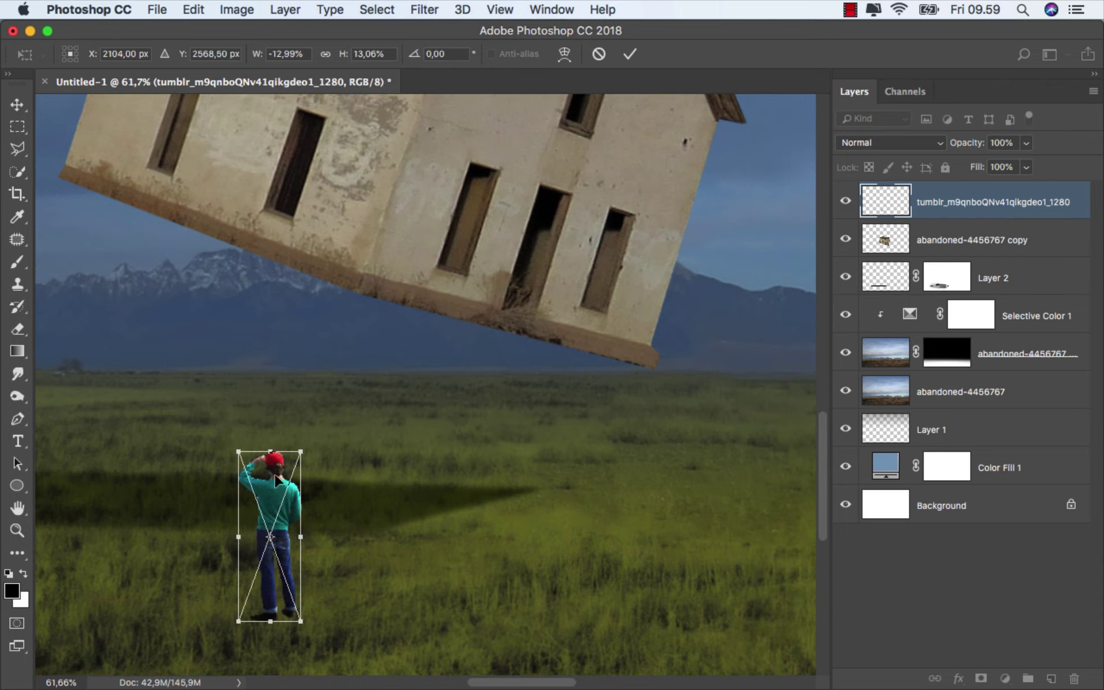
{"action": "left_click_drag", "start_coordinate": [278, 480], "coordinate": [564, 245]}
{"action": "left_click_drag", "start_coordinate": [488, 481], "coordinate": [543, 479]}
{"action": "key", "text": "super+0"}
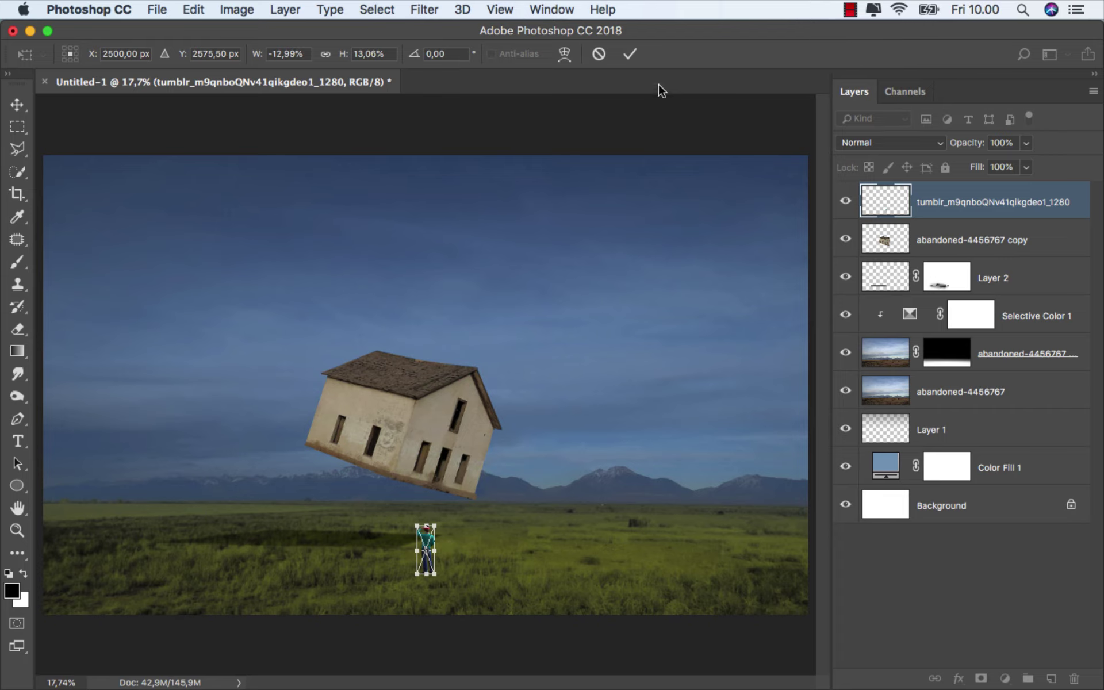
{"action": "left_click", "coordinate": [630, 53]}
- Set the boy standing in the field below the house and zoom in on his feet
{"action": "scroll", "coordinate": [443, 592], "scroll_direction": "up", "scroll_amount": 3}
{"action": "left_click_drag", "start_coordinate": [434, 581], "coordinate": [444, 562]}
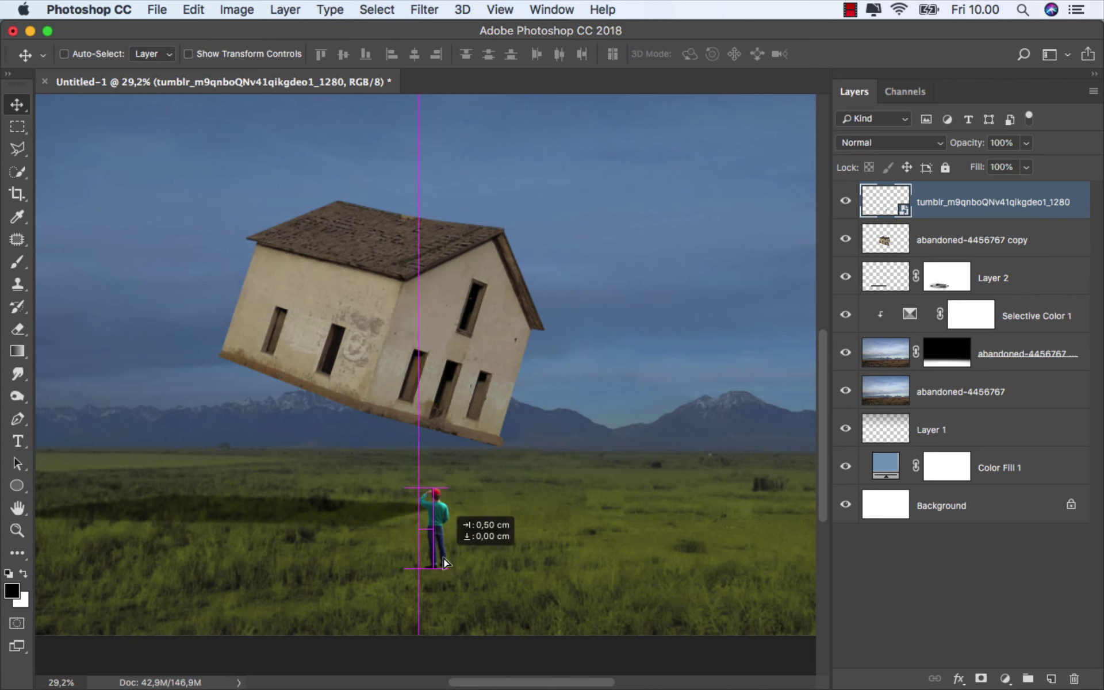
{"action": "key", "text": "super+0"}
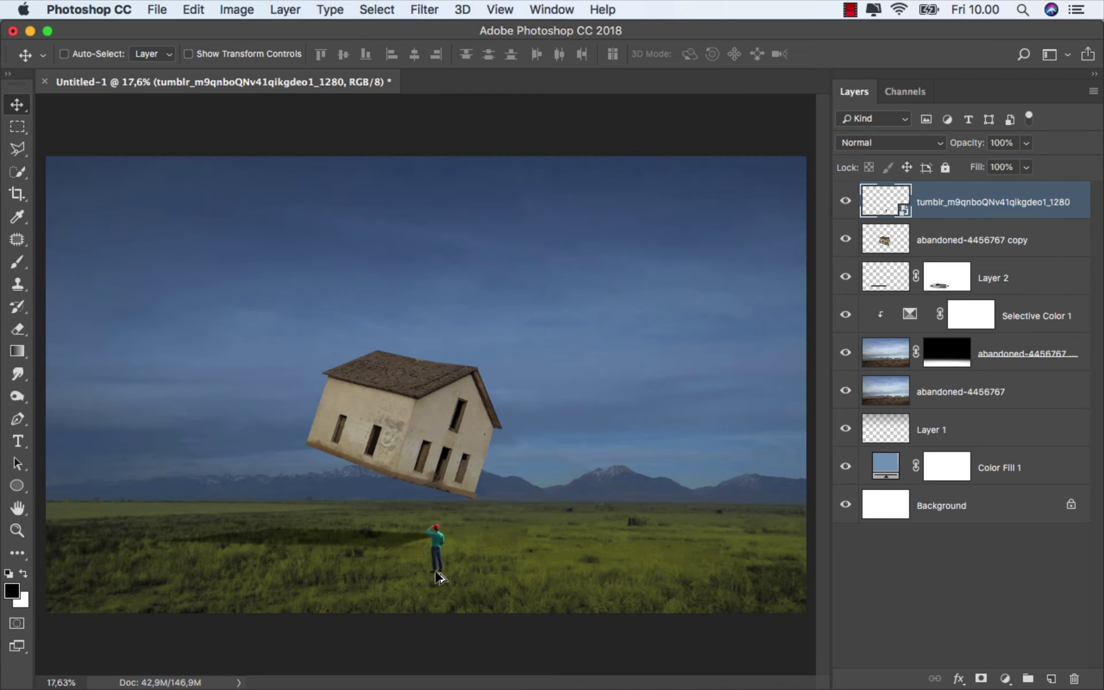
{"action": "scroll", "coordinate": [436, 576], "scroll_direction": "up", "scroll_amount": 5}
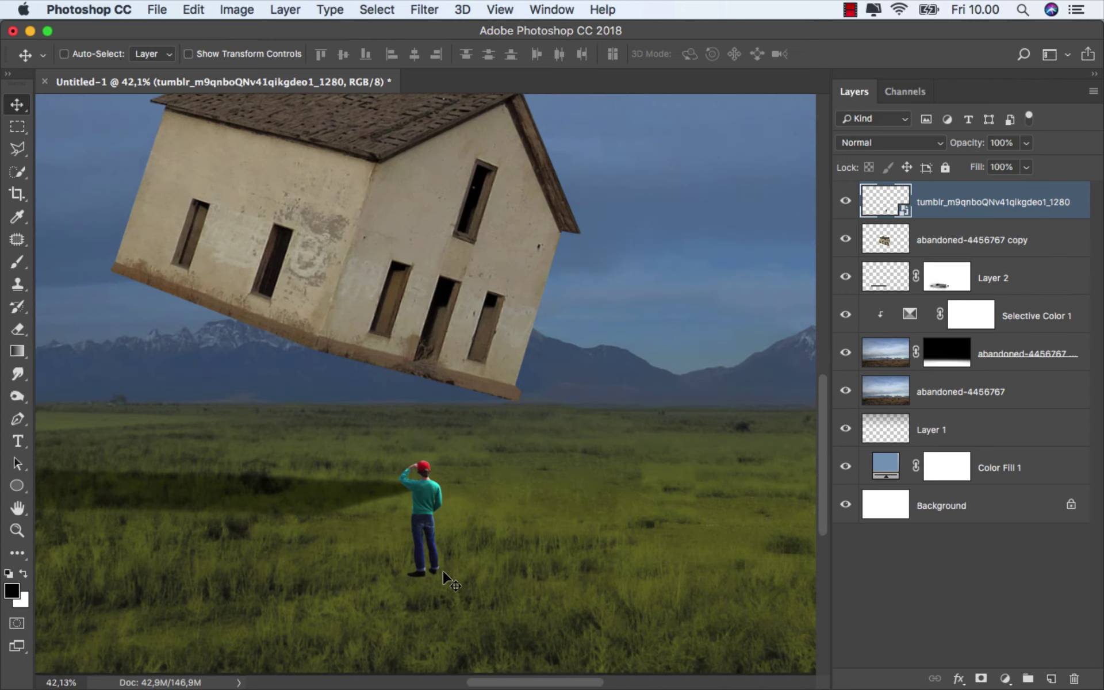
{"action": "left_click_drag", "start_coordinate": [439, 575], "coordinate": [439, 526]}
{"action": "scroll", "coordinate": [440, 529], "scroll_direction": "up", "scroll_amount": 2}
{"action": "scroll", "coordinate": [440, 529], "scroll_direction": "up", "scroll_amount": 3}
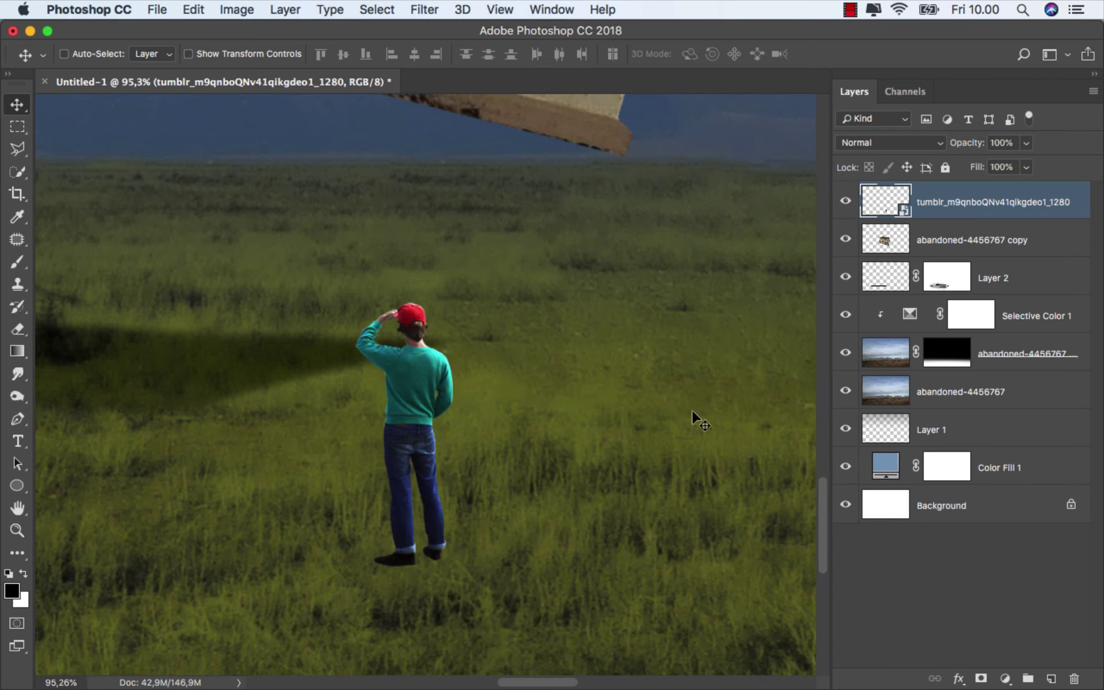
- Add a layer mask to the boy layer and ready a small brush at higher opacity
{"action": "left_click", "coordinate": [981, 678]}
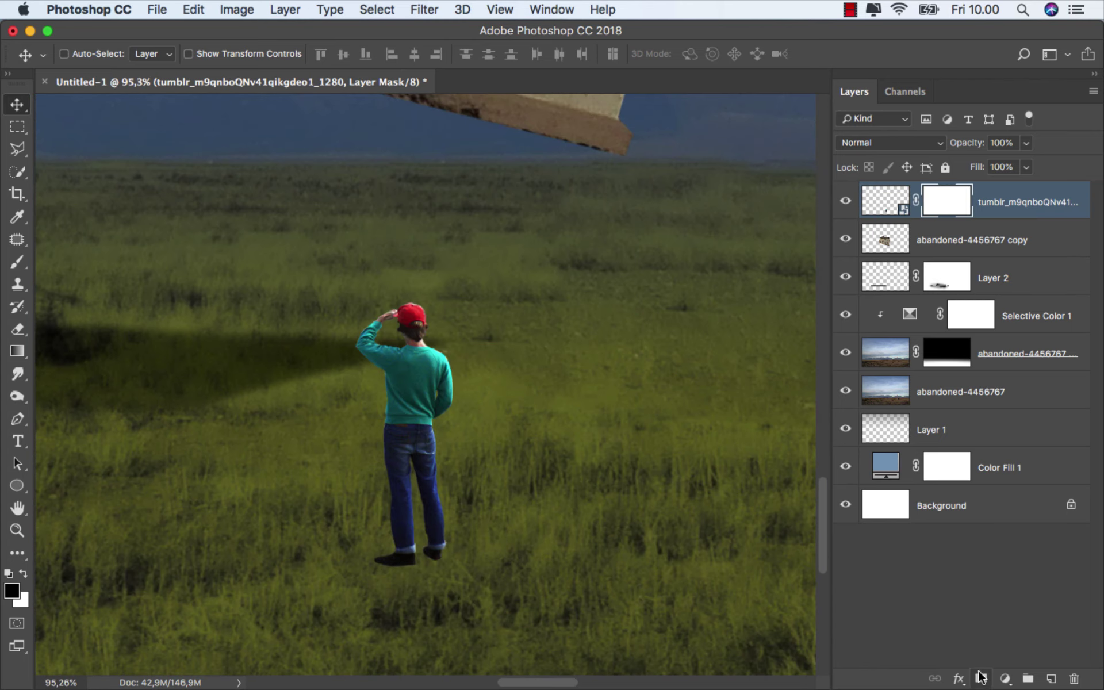
{"action": "left_click", "coordinate": [21, 263]}
{"action": "scroll", "coordinate": [414, 555], "scroll_direction": "up", "scroll_amount": 2}
{"action": "left_click_drag", "start_coordinate": [402, 555], "coordinate": [306, 554]}
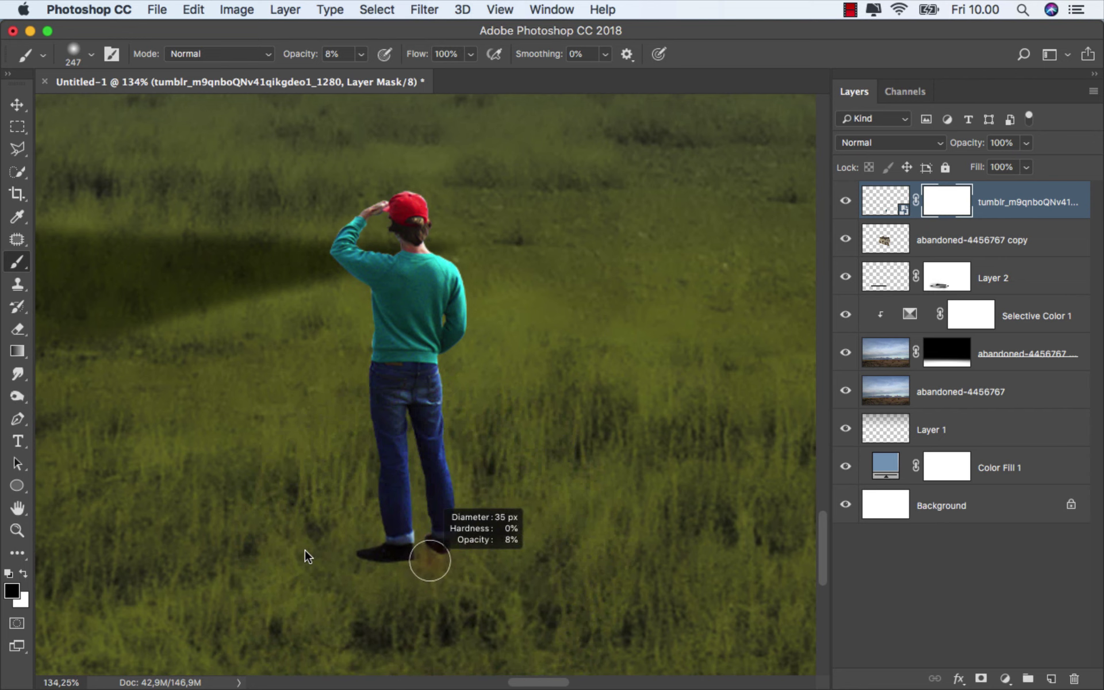
{"action": "scroll", "coordinate": [436, 567], "scroll_direction": "up", "scroll_amount": 1}
{"action": "scroll", "coordinate": [402, 345], "scroll_direction": "down", "scroll_amount": 2}
{"action": "mouse_move", "coordinate": [360, 54]}
{"action": "left_mouse_down"}
{"action": "mouse_move", "coordinate": [387, 78]}
{"action": "mouse_move", "coordinate": [440, 78]}
{"action": "left_mouse_up"}
- Paint over the boy's shoes in the mask with the Trees 510 grass brush at 45 px
{"action": "right_click", "coordinate": [593, 215]}
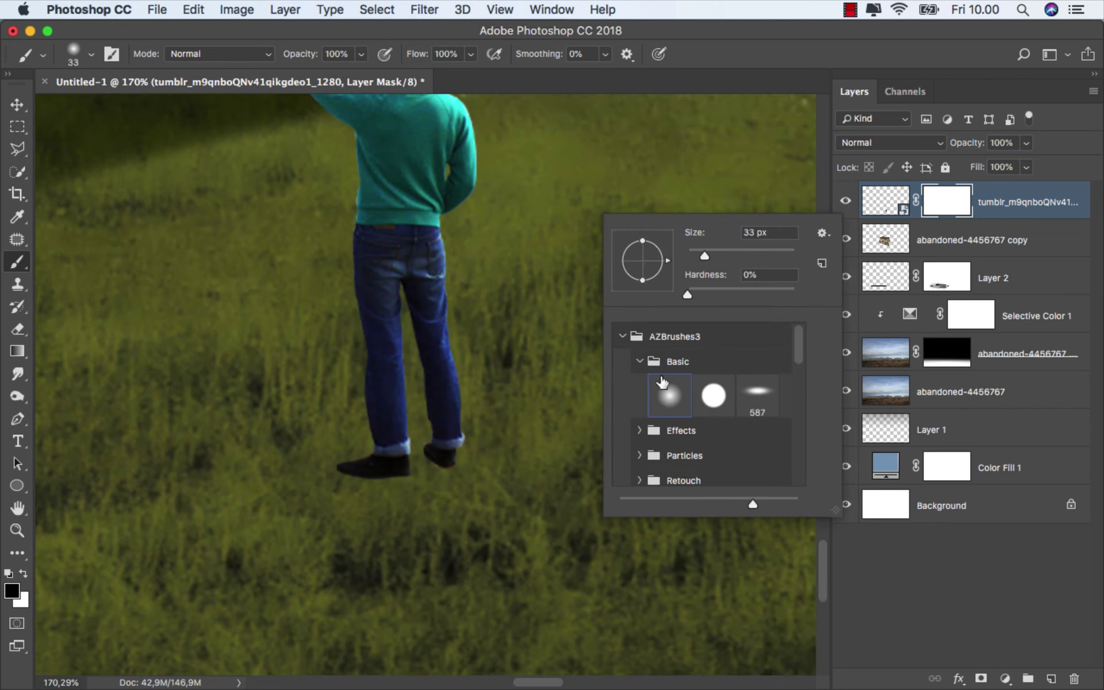
{"action": "scroll", "coordinate": [657, 450], "scroll_direction": "down", "scroll_amount": 3}
{"action": "left_click", "coordinate": [683, 400]}
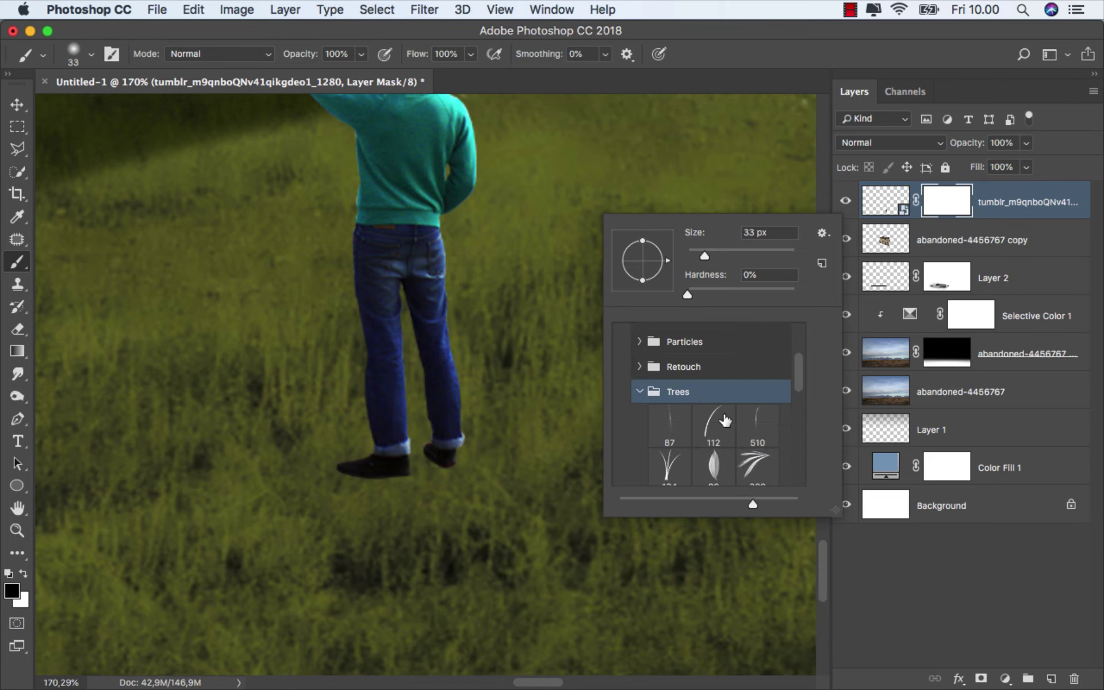
{"action": "left_click", "coordinate": [754, 428]}
{"action": "left_click_drag", "start_coordinate": [721, 257], "coordinate": [725, 256]}
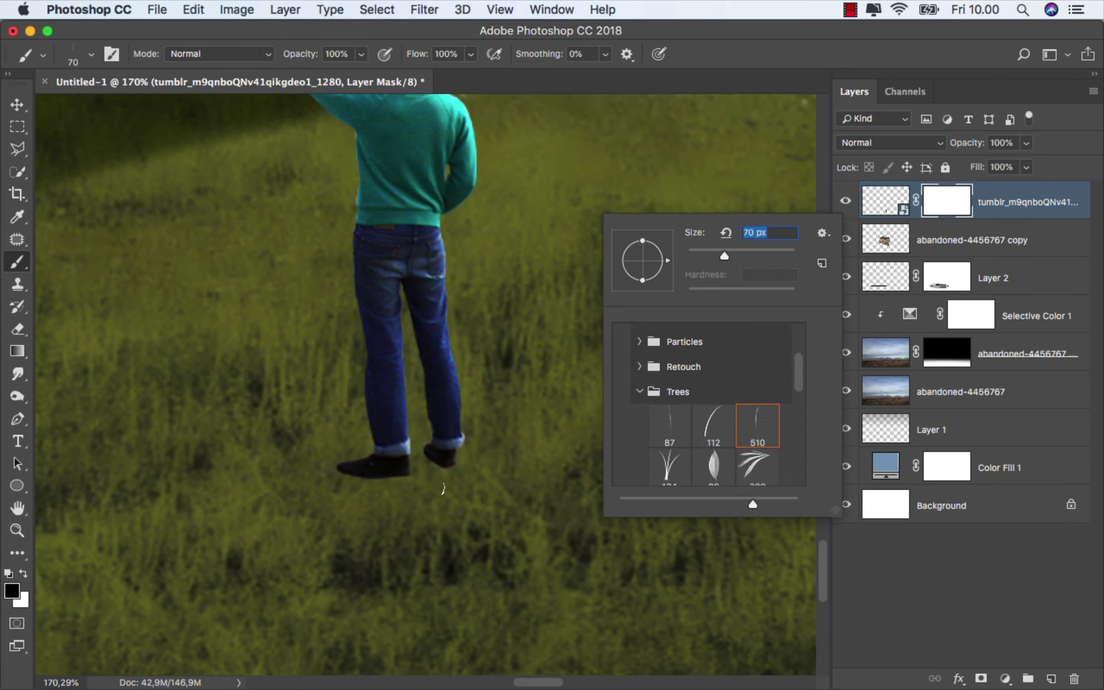
{"action": "key", "text": "Return"}
{"action": "mouse_move", "coordinate": [443, 489]}
{"action": "left_mouse_down"}
{"action": "mouse_move", "coordinate": [91, 451]}
{"action": "mouse_move", "coordinate": [387, 438]}
{"action": "mouse_move", "coordinate": [345, 403]}
{"action": "mouse_move", "coordinate": [145, 473]}
{"action": "left_mouse_up"}
{"action": "scroll", "coordinate": [409, 467], "scroll_direction": "up", "scroll_amount": 3}
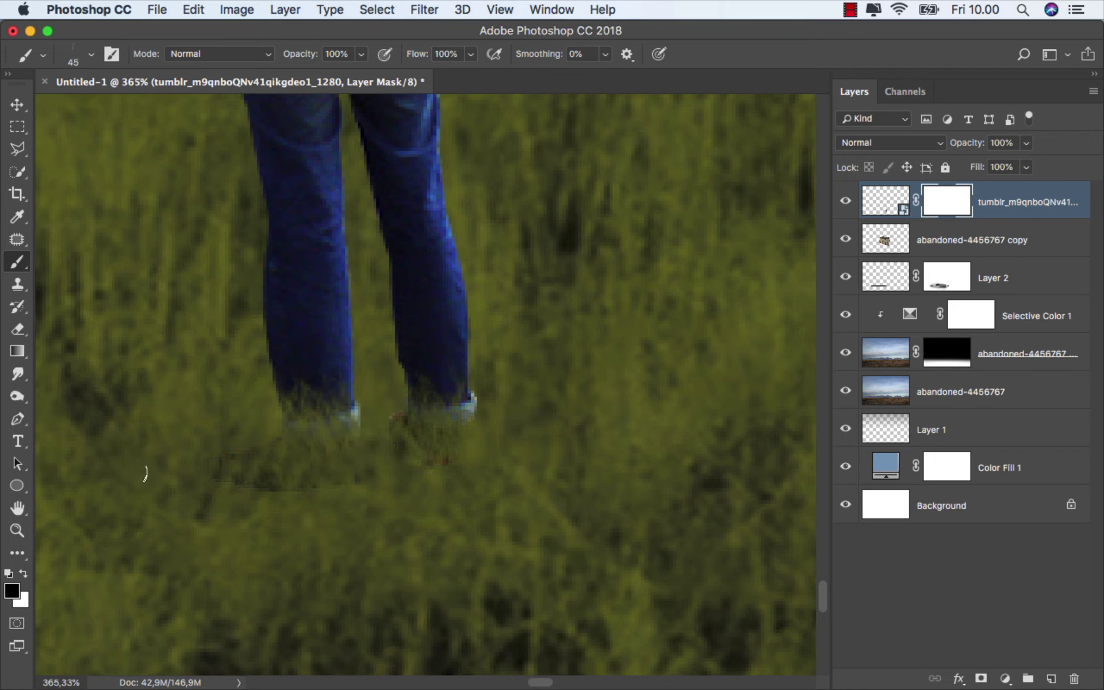
{"action": "scroll", "coordinate": [364, 480], "scroll_direction": "down", "scroll_amount": 2}
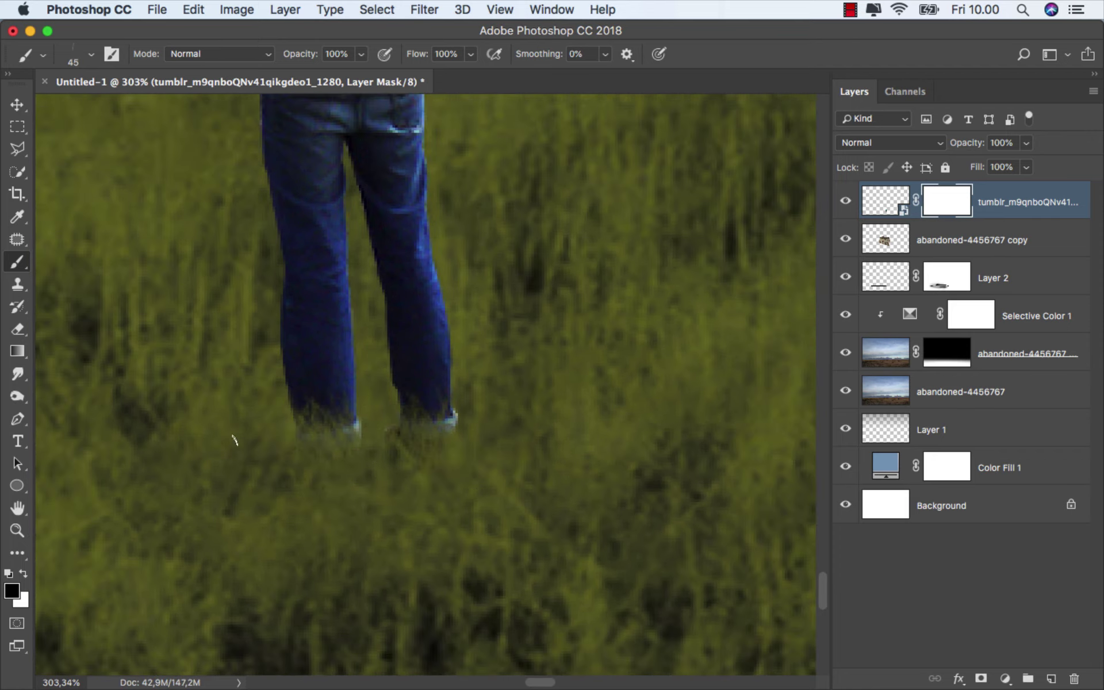
{"action": "scroll", "coordinate": [512, 444], "scroll_direction": "down", "scroll_amount": 3}
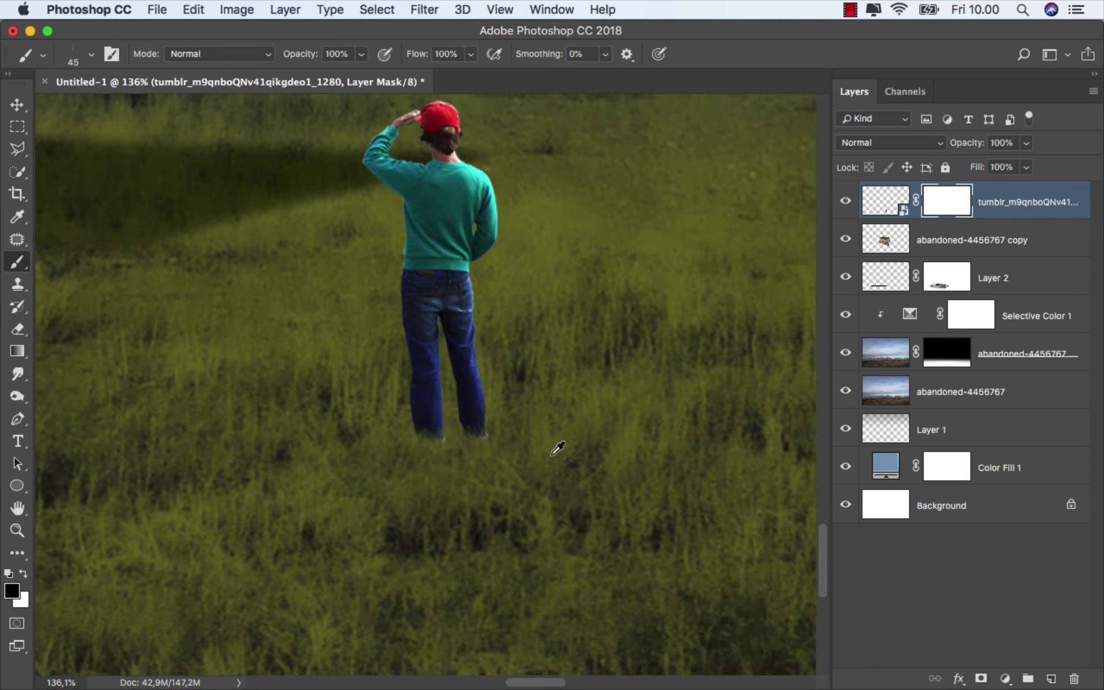
{"action": "scroll", "coordinate": [555, 450], "scroll_direction": "down", "scroll_amount": 2}
{"action": "scroll", "coordinate": [552, 455], "scroll_direction": "down", "scroll_amount": 3}
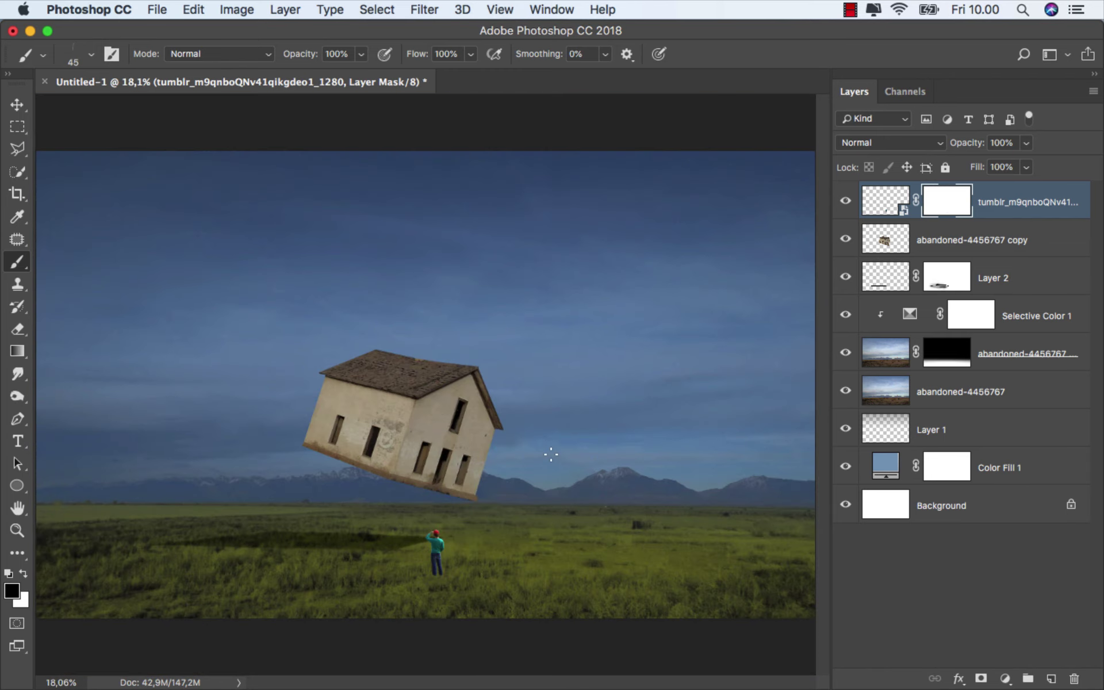
{"action": "key", "text": "v"}
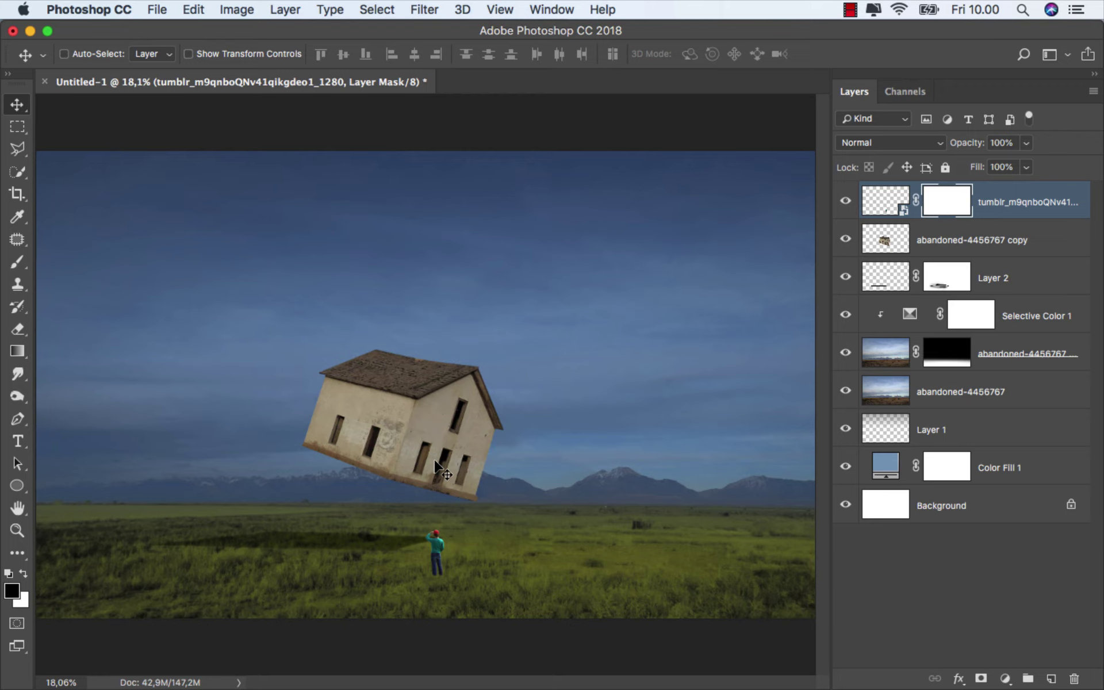
- Add a new layer named 'shadow' above the abandoned-4456767 copy layer
{"action": "left_click", "coordinate": [990, 237]}
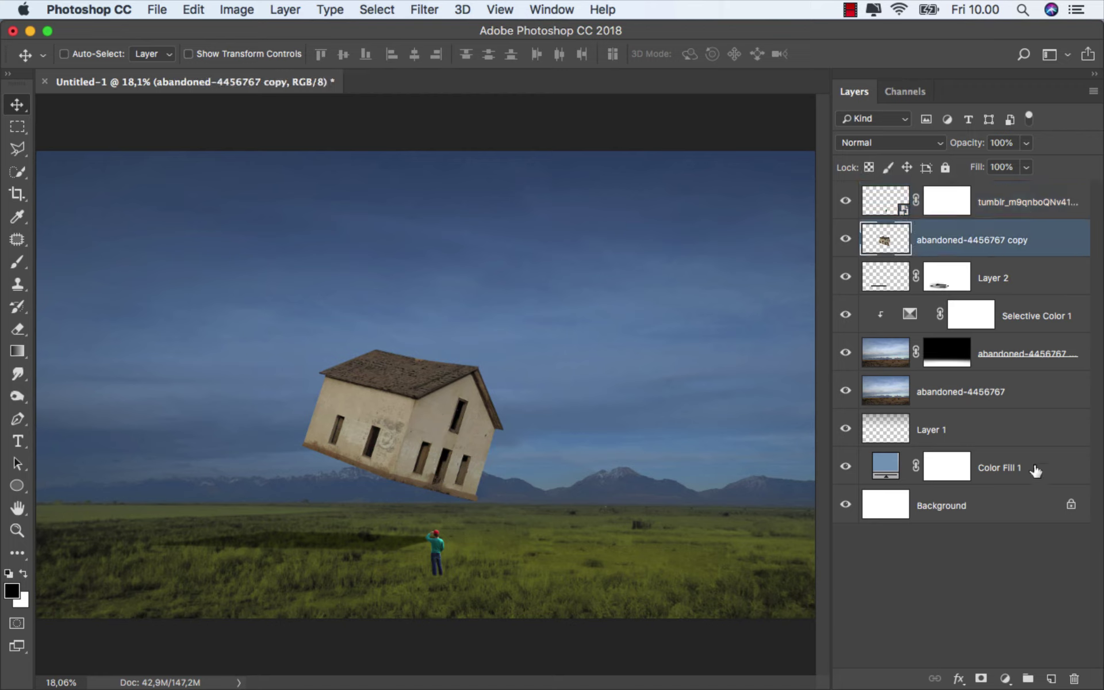
{"action": "left_click", "coordinate": [1051, 676]}
{"action": "double_click", "coordinate": [931, 238]}
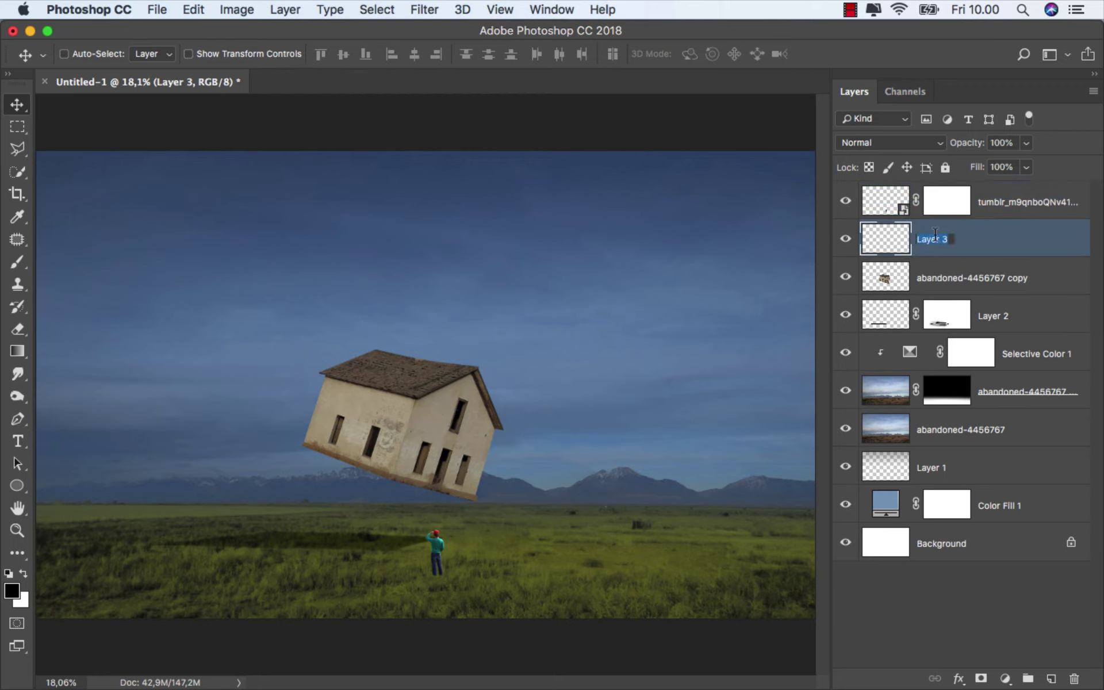
{"action": "type", "text": "shadow"}
{"action": "key", "text": "Return"}
- Set up a soft round brush at 18 px and about 13% opacity
{"action": "right_click", "coordinate": [18, 260]}
{"action": "left_click", "coordinate": [80, 262]}
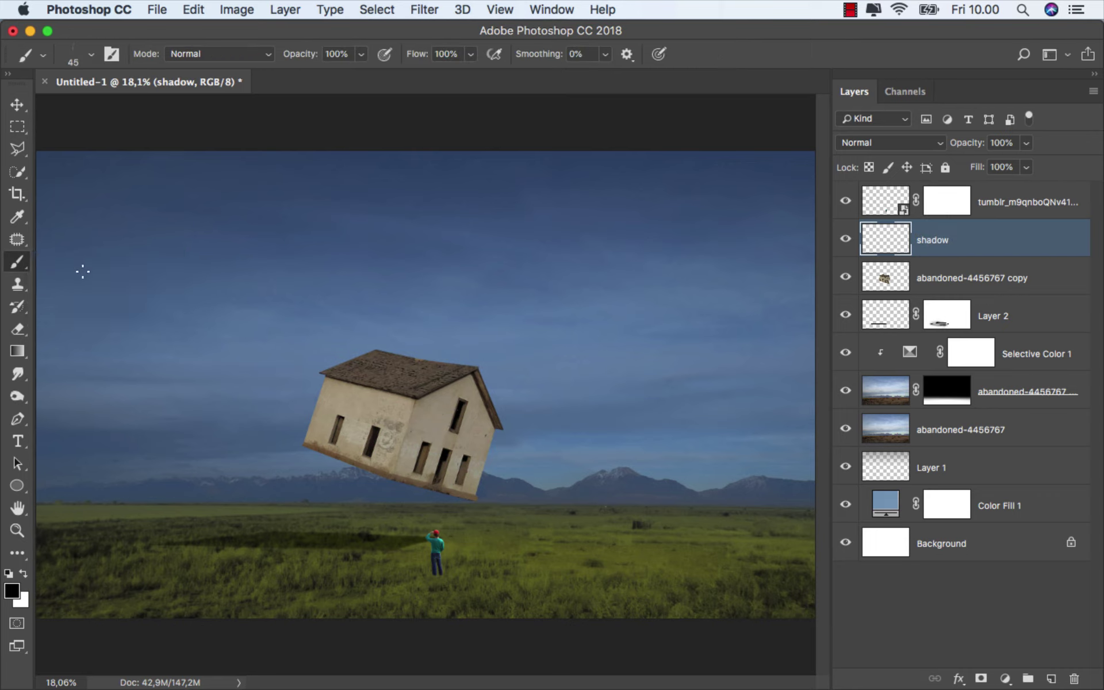
{"action": "left_click", "coordinate": [362, 55]}
{"action": "left_click_drag", "start_coordinate": [298, 79], "coordinate": [293, 78]}
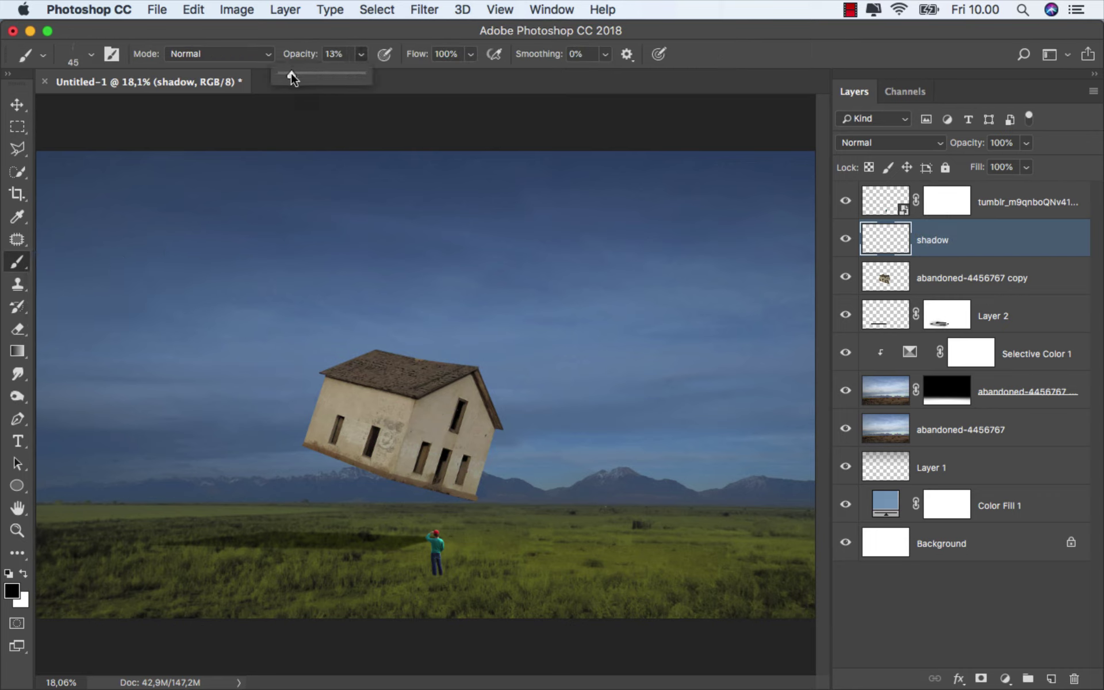
{"action": "scroll", "coordinate": [449, 558], "scroll_direction": "up", "scroll_amount": 6}
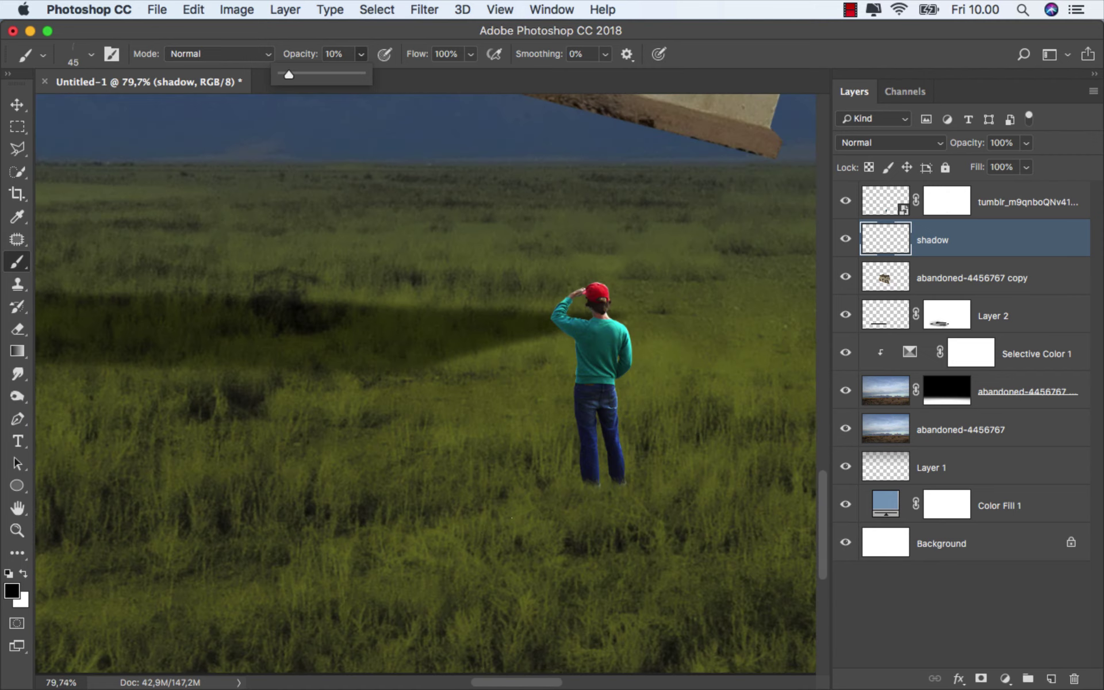
{"action": "right_click", "coordinate": [640, 558]}
{"action": "scroll", "coordinate": [667, 601], "scroll_direction": "up", "scroll_amount": 5}
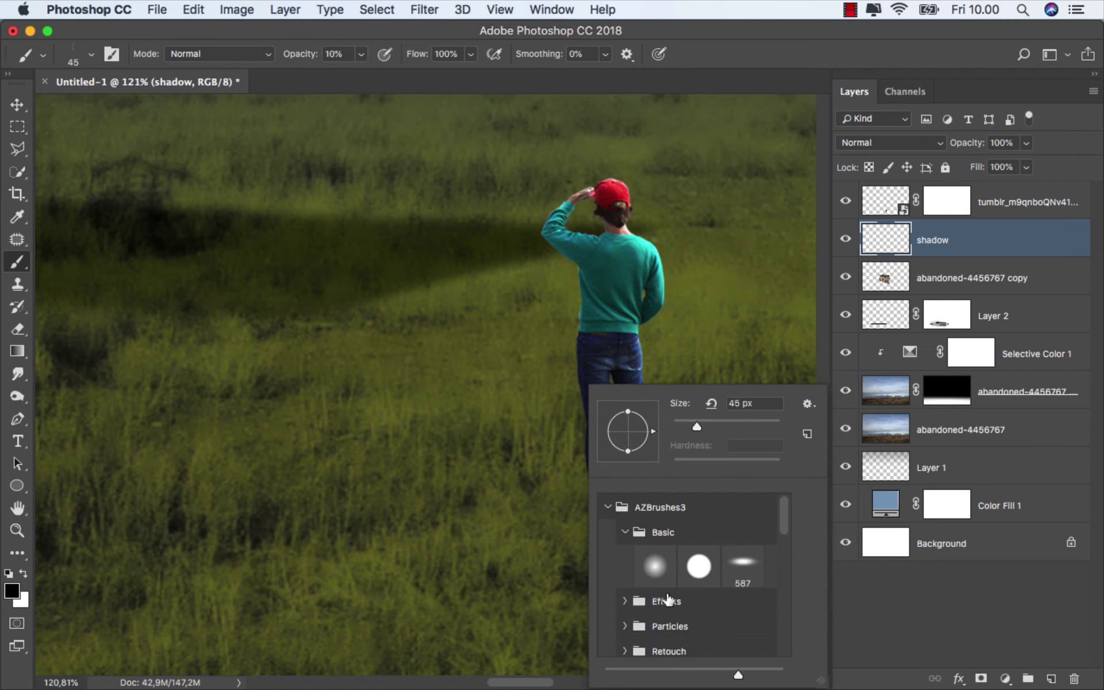
{"action": "left_click", "coordinate": [656, 568]}
{"action": "left_click_drag", "start_coordinate": [498, 460], "coordinate": [486, 460]}
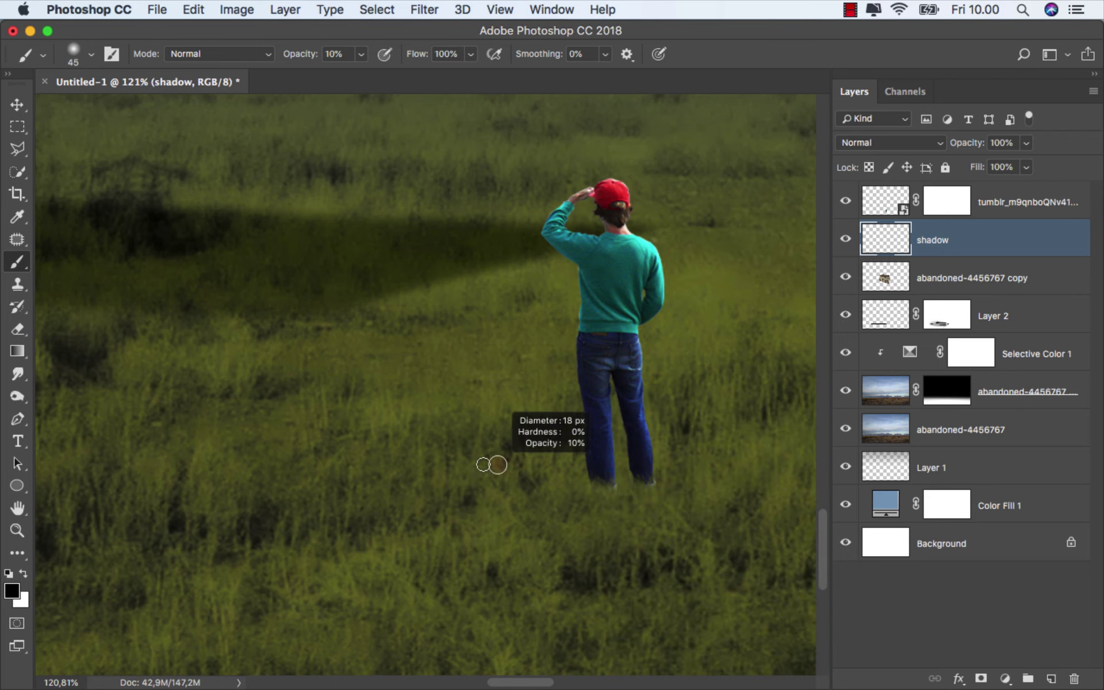
{"action": "scroll", "coordinate": [638, 481], "scroll_direction": "down", "scroll_amount": 1}
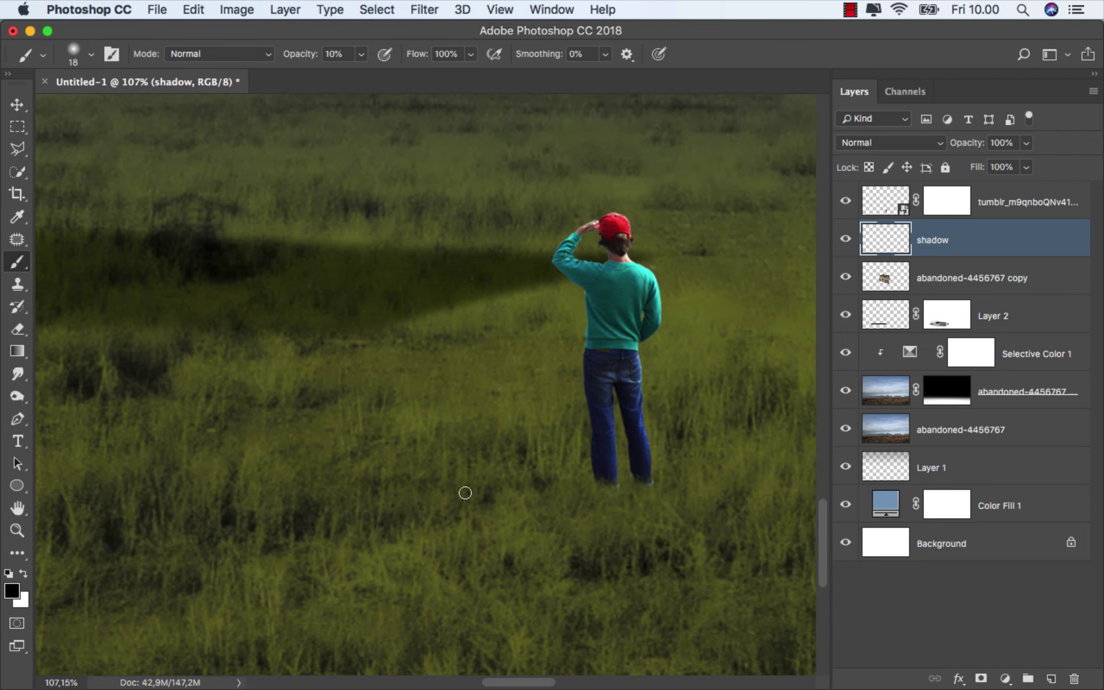
- Dab a faint soft shadow on the grass at the boy's feet
{"action": "left_click", "coordinate": [628, 490]}
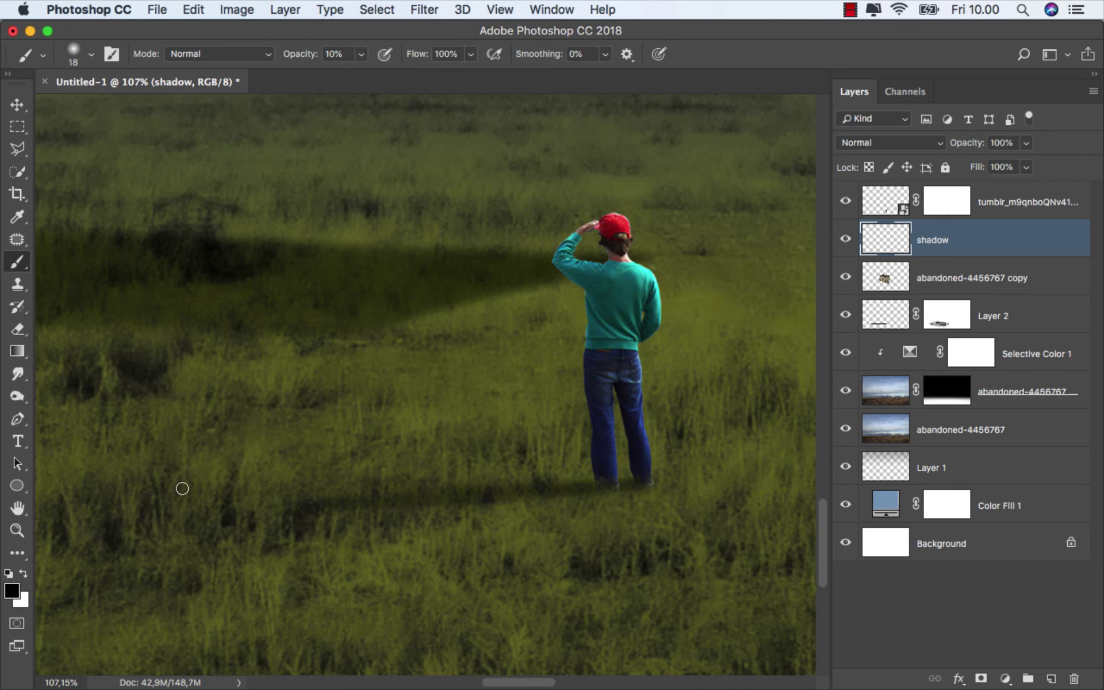
{"action": "scroll", "coordinate": [182, 488], "scroll_direction": "down", "scroll_amount": 5}
{"action": "scroll", "coordinate": [541, 480], "scroll_direction": "up", "scroll_amount": 5}
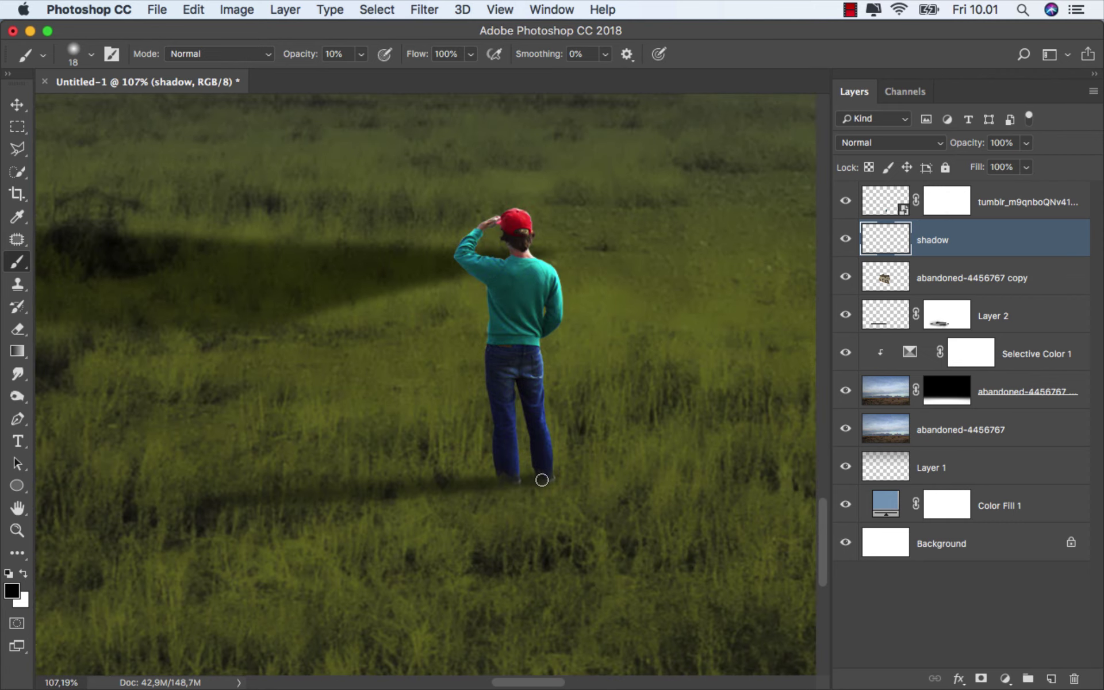
{"action": "left_click_drag", "start_coordinate": [291, 506], "coordinate": [555, 498]}
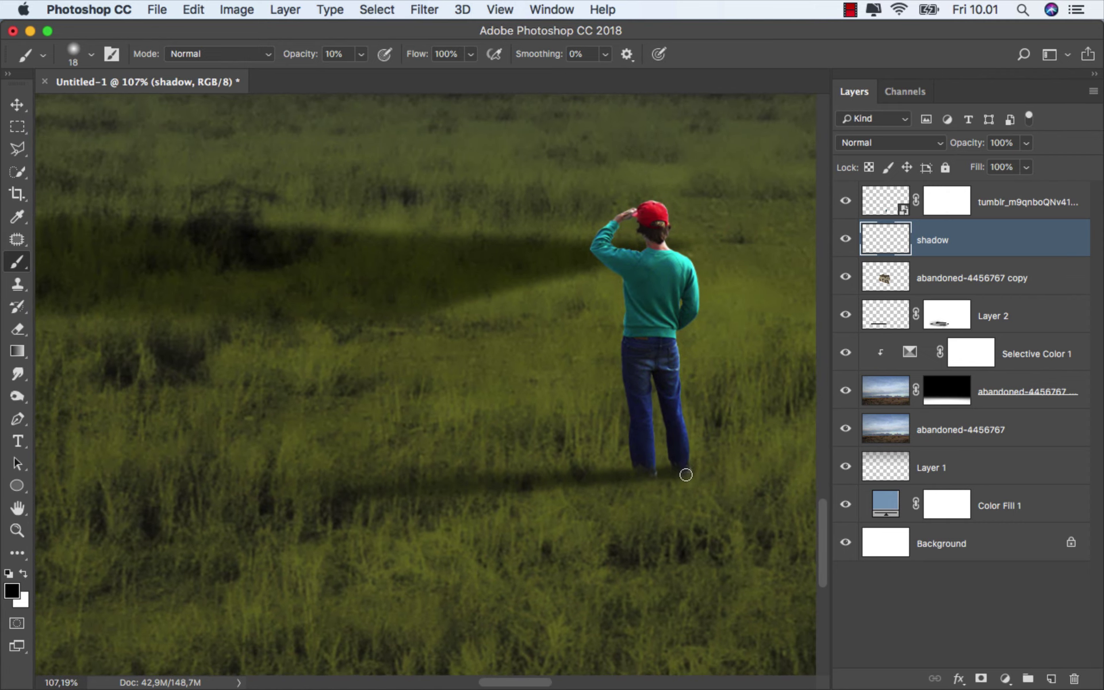
{"action": "scroll", "coordinate": [345, 512], "scroll_direction": "down", "scroll_amount": 5}
{"action": "scroll", "coordinate": [303, 506], "scroll_direction": "up", "scroll_amount": 2}
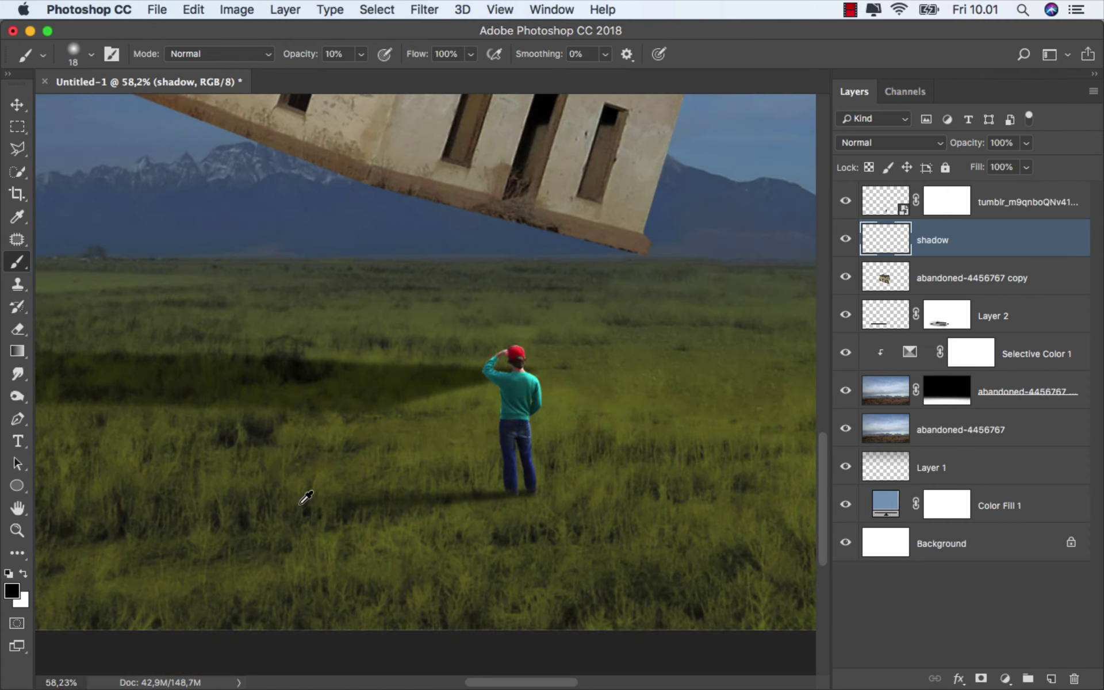
{"action": "scroll", "coordinate": [296, 501], "scroll_direction": "up", "scroll_amount": 1}
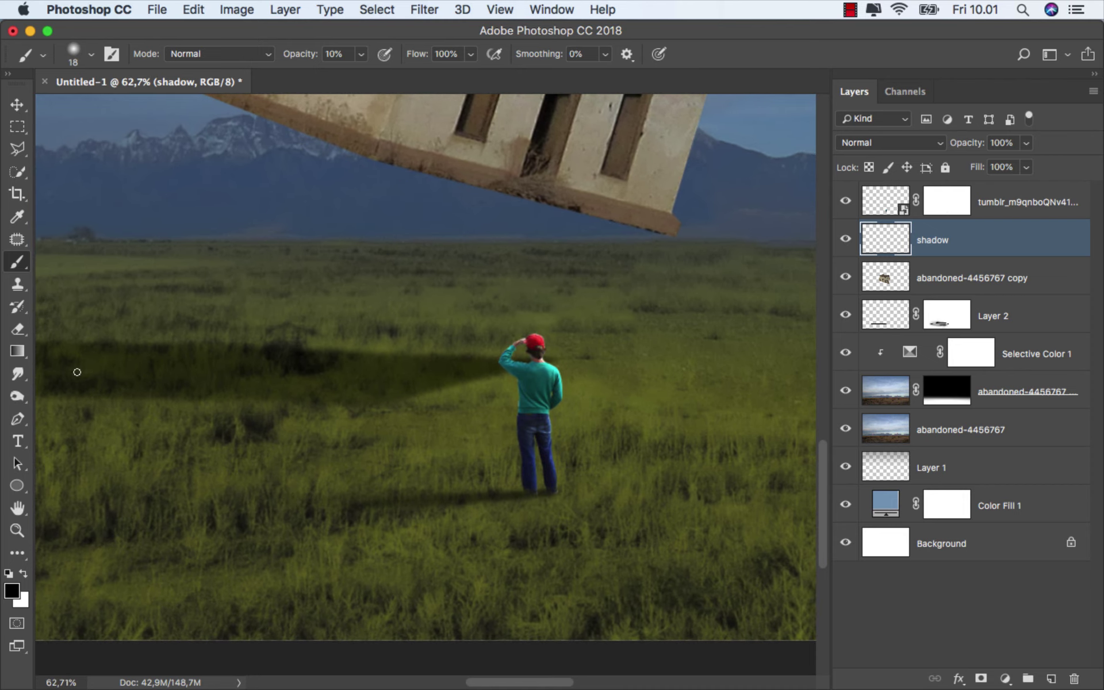
- Erase the excess shadow and select Layer 2, which holds the house's ground shadow
{"action": "left_click", "coordinate": [17, 328]}
{"action": "scroll", "coordinate": [367, 510], "scroll_direction": "up", "scroll_amount": 1}
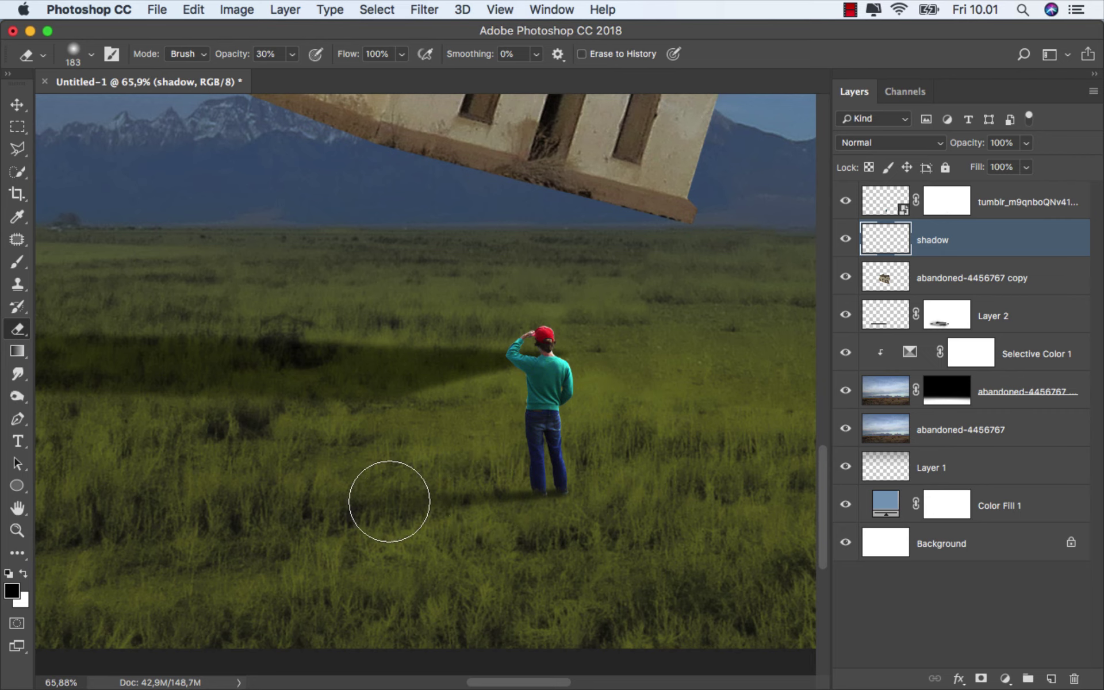
{"action": "scroll", "coordinate": [403, 460], "scroll_direction": "down", "scroll_amount": 5}
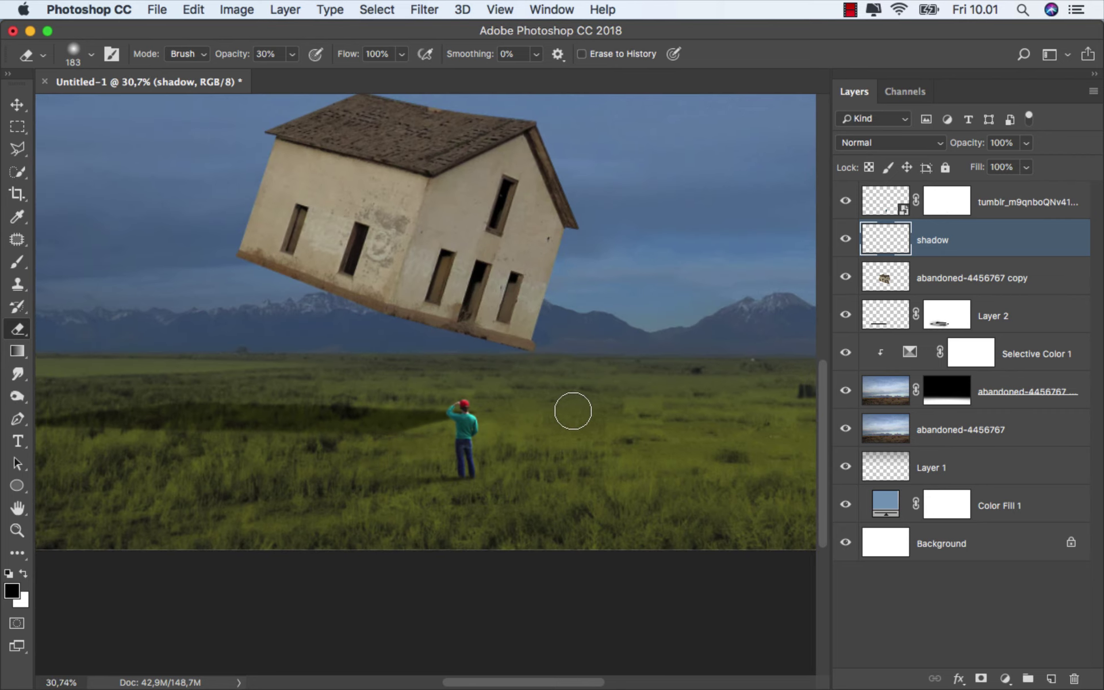
{"action": "left_click", "coordinate": [20, 106]}
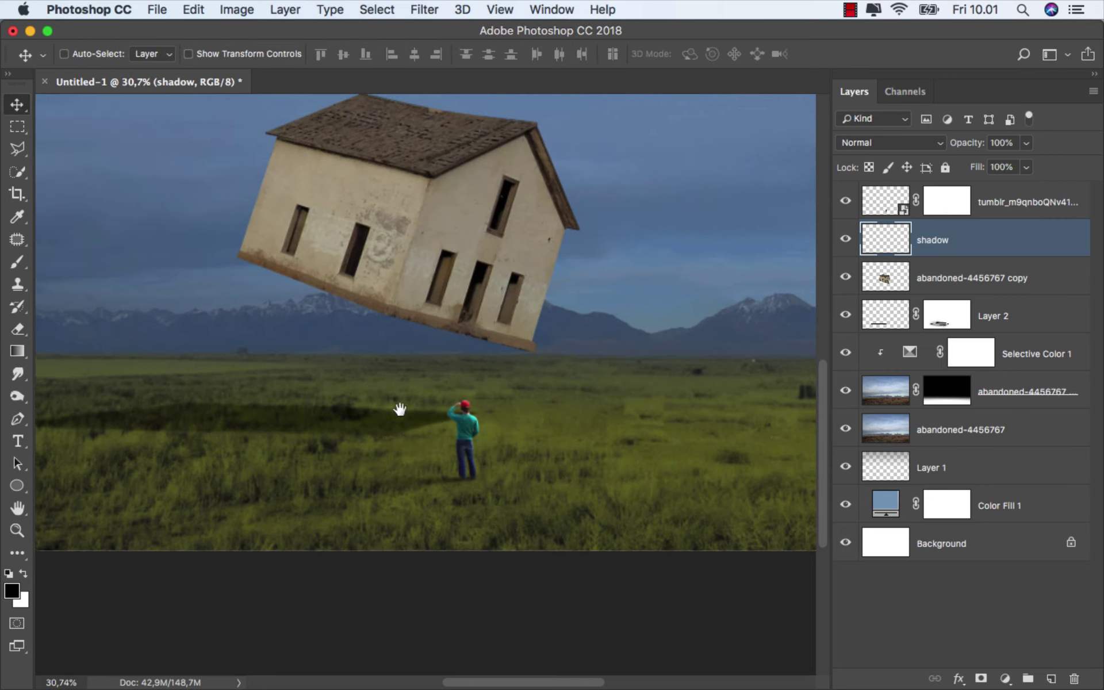
{"action": "scroll", "coordinate": [399, 407], "scroll_direction": "up", "scroll_amount": 2}
{"action": "scroll", "coordinate": [399, 406], "scroll_direction": "left", "scroll_amount": 3}
{"action": "left_click", "coordinate": [1012, 316]}
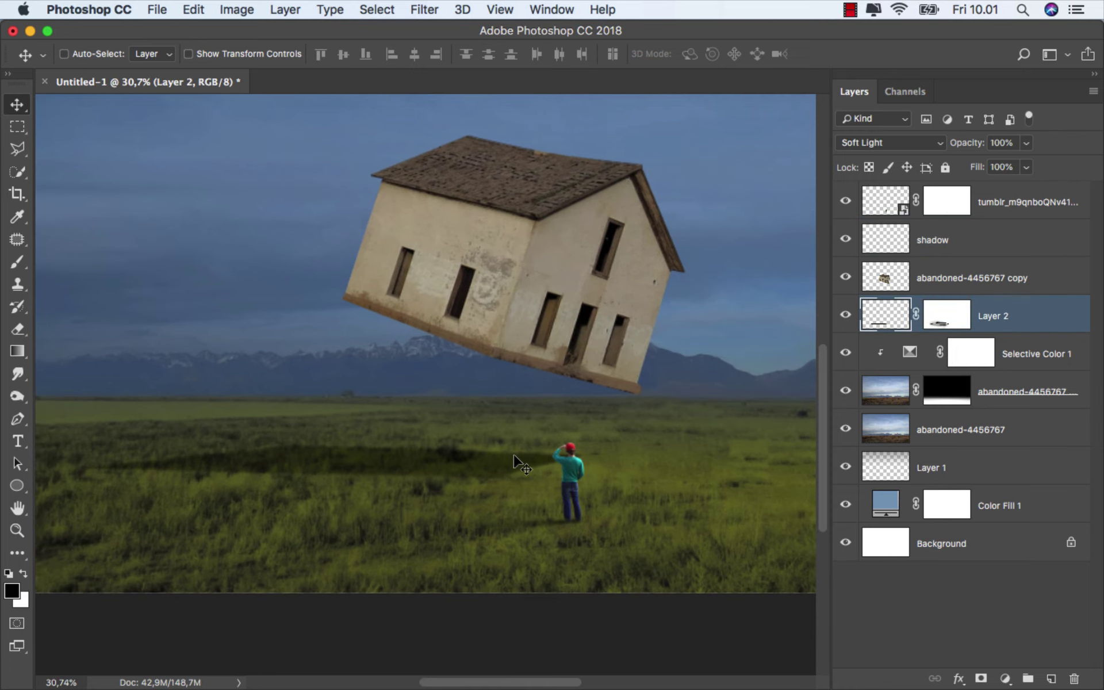
- Nudge the house's cast shadow into place and fit the image in the window
{"action": "scroll", "coordinate": [633, 443], "scroll_direction": "left", "scroll_amount": 2}
{"action": "mouse_move", "coordinate": [481, 465]}
{"action": "left_mouse_down"}
{"action": "mouse_move", "coordinate": [498, 475]}
{"action": "mouse_move", "coordinate": [463, 488]}
{"action": "left_mouse_up"}
{"action": "scroll", "coordinate": [500, 480], "scroll_direction": "up", "scroll_amount": 2}
{"action": "scroll", "coordinate": [549, 486], "scroll_direction": "up", "scroll_amount": 2}
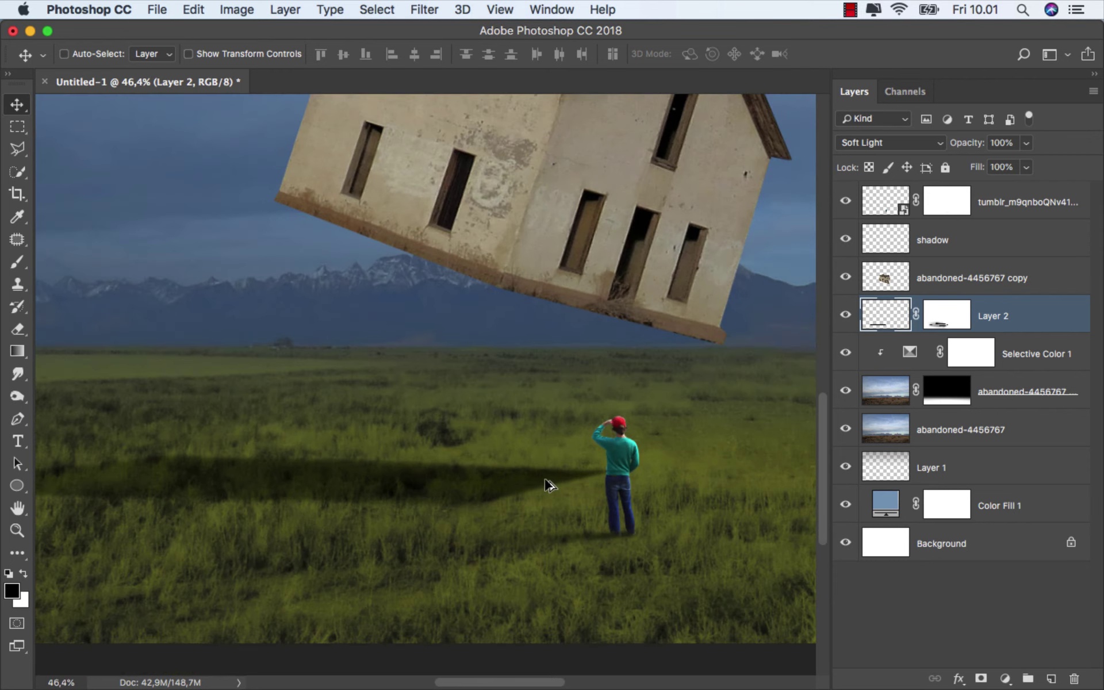
{"action": "scroll", "coordinate": [549, 486], "scroll_direction": "down", "scroll_amount": 2}
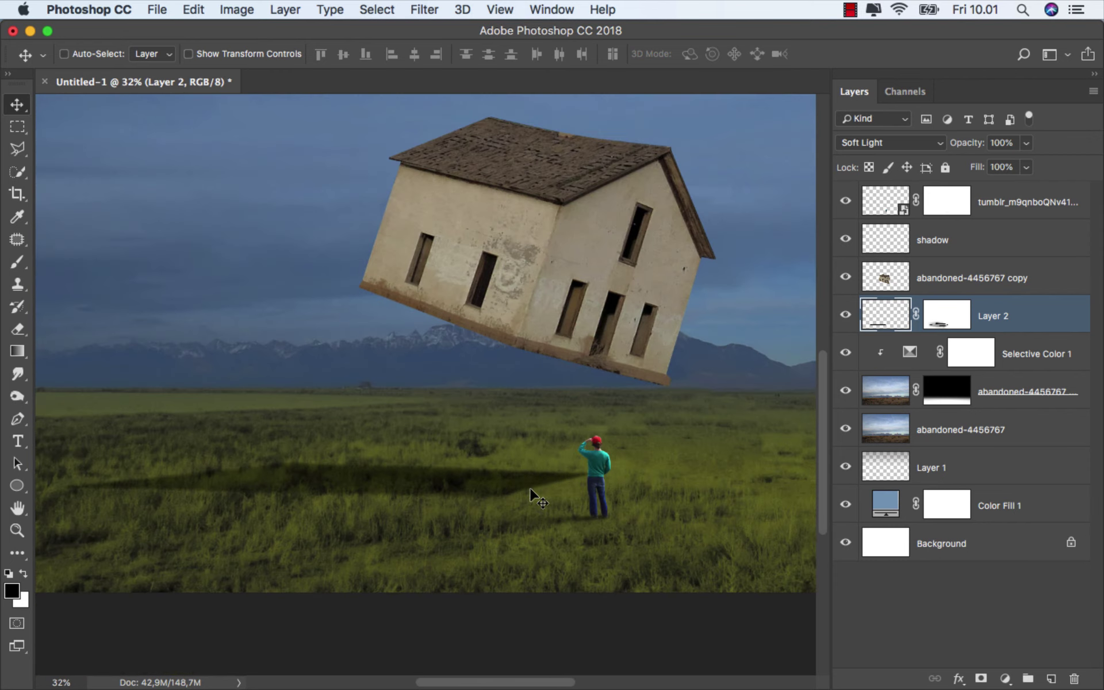
{"action": "scroll", "coordinate": [544, 481], "scroll_direction": "down", "scroll_amount": 1}
{"action": "scroll", "coordinate": [528, 484], "scroll_direction": "down", "scroll_amount": 1}
{"action": "key", "text": "super+0"}
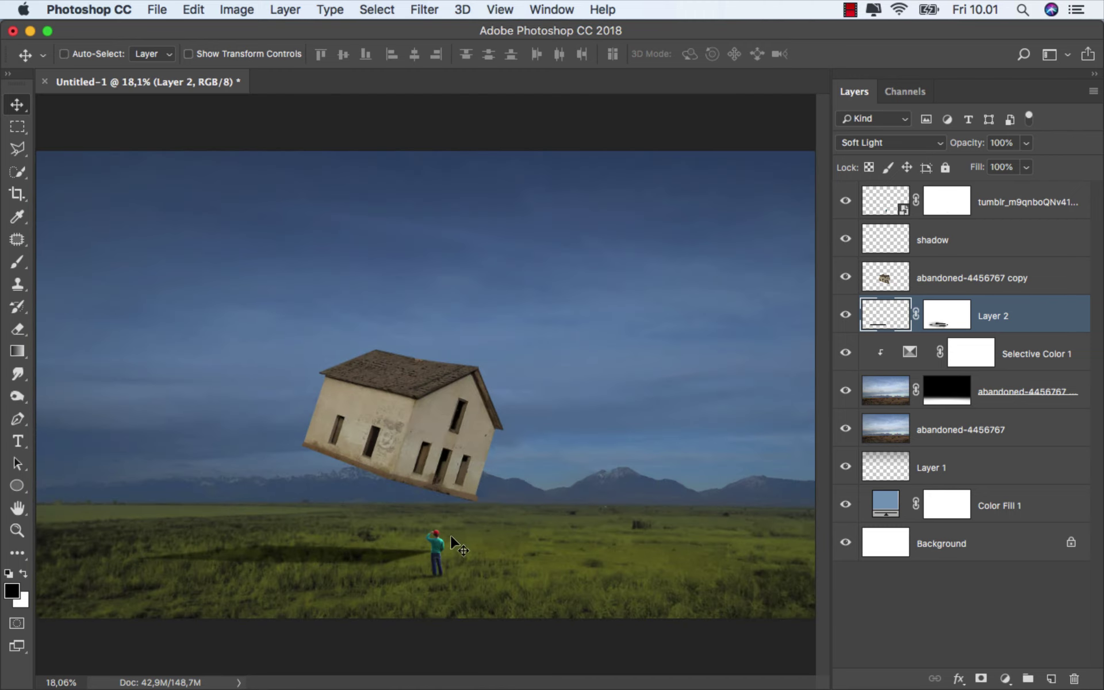
{"action": "scroll", "coordinate": [216, 582], "scroll_direction": "up", "scroll_amount": 2}
{"action": "scroll", "coordinate": [215, 582], "scroll_direction": "up", "scroll_amount": 2}
- Distort the shadow so its left end angles downward along the ground
{"action": "key", "text": "super+t"}
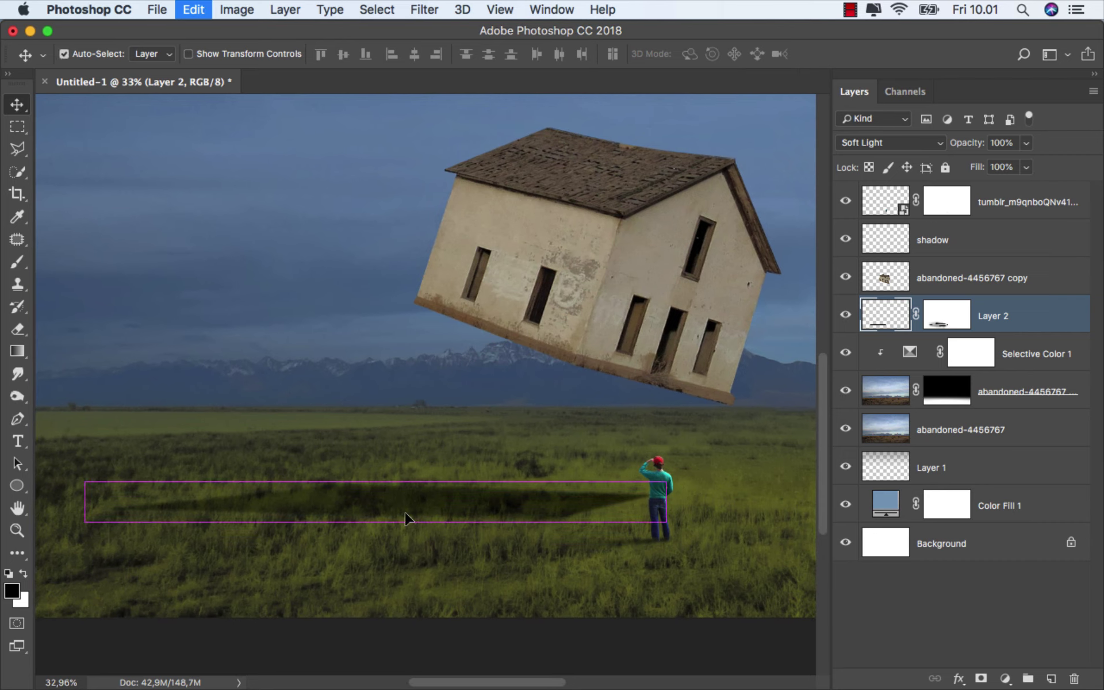
{"action": "right_click", "coordinate": [417, 509]}
{"action": "left_click", "coordinate": [463, 519]}
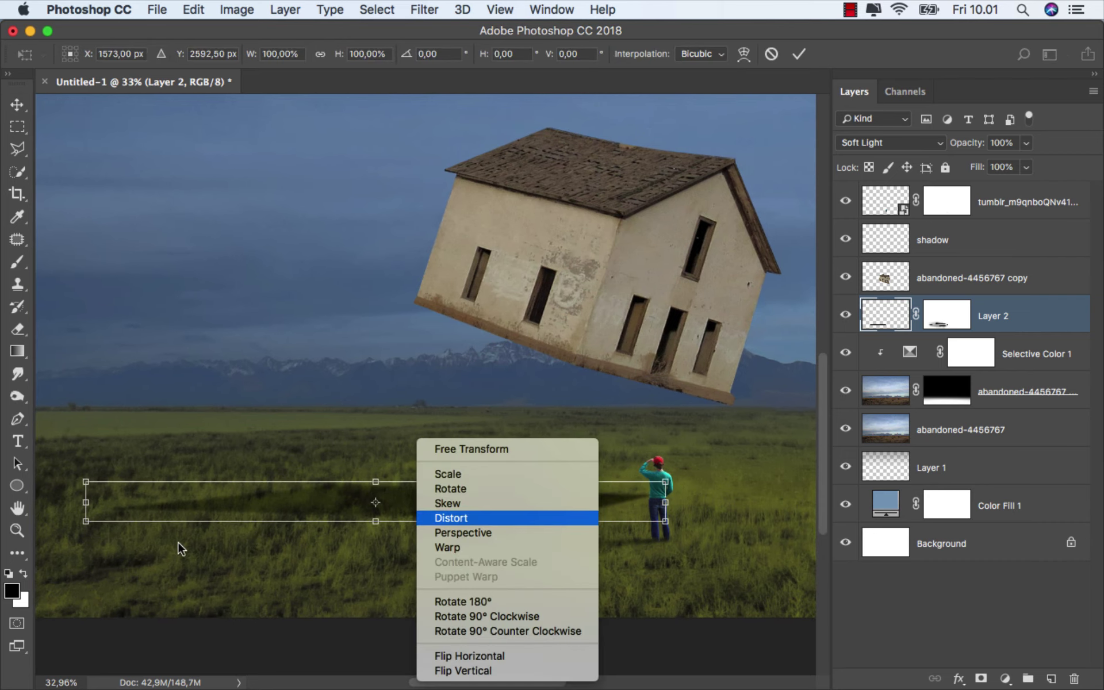
{"action": "mouse_move", "coordinate": [87, 500]}
{"action": "left_mouse_down"}
{"action": "mouse_move", "coordinate": [89, 526]}
{"action": "mouse_move", "coordinate": [87, 516]}
{"action": "left_mouse_up"}
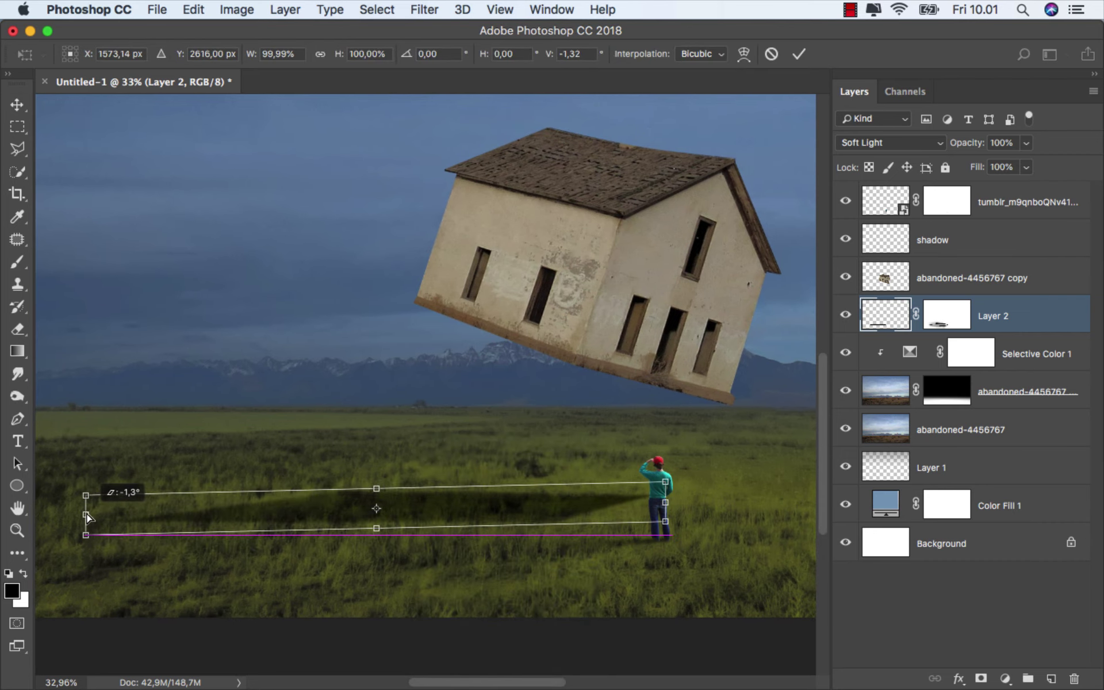
{"action": "scroll", "coordinate": [181, 494], "scroll_direction": "down", "scroll_amount": 1}
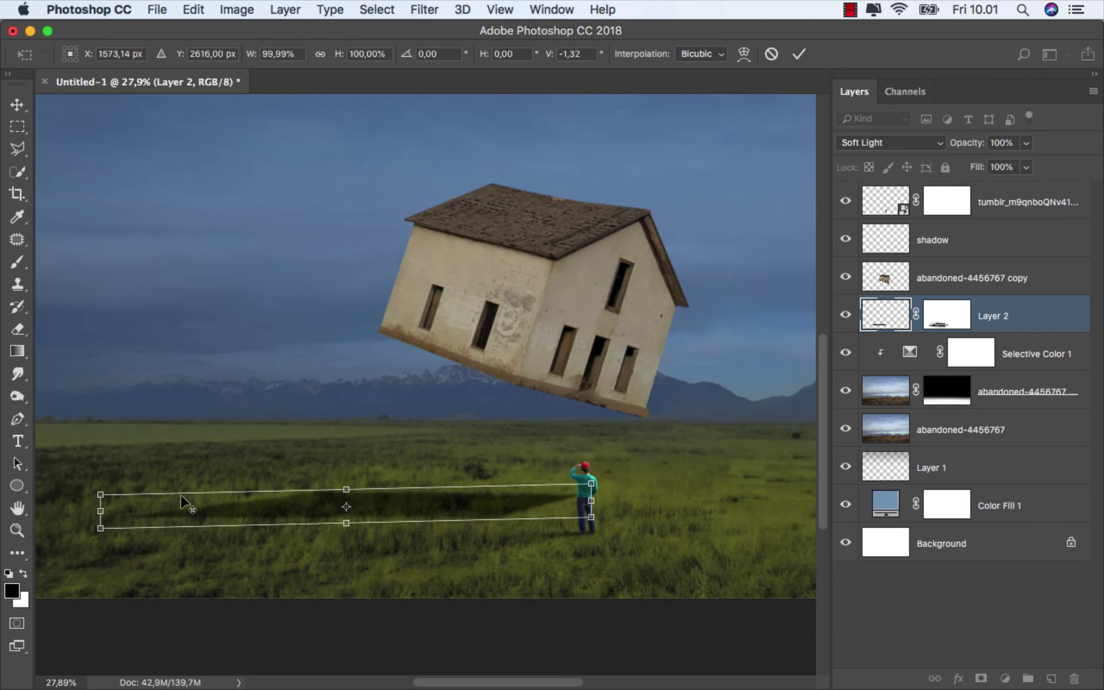
{"action": "key", "text": "Return"}
{"action": "scroll", "coordinate": [230, 495], "scroll_direction": "down", "scroll_amount": 1}
{"action": "scroll", "coordinate": [276, 486], "scroll_direction": "down", "scroll_amount": 2}
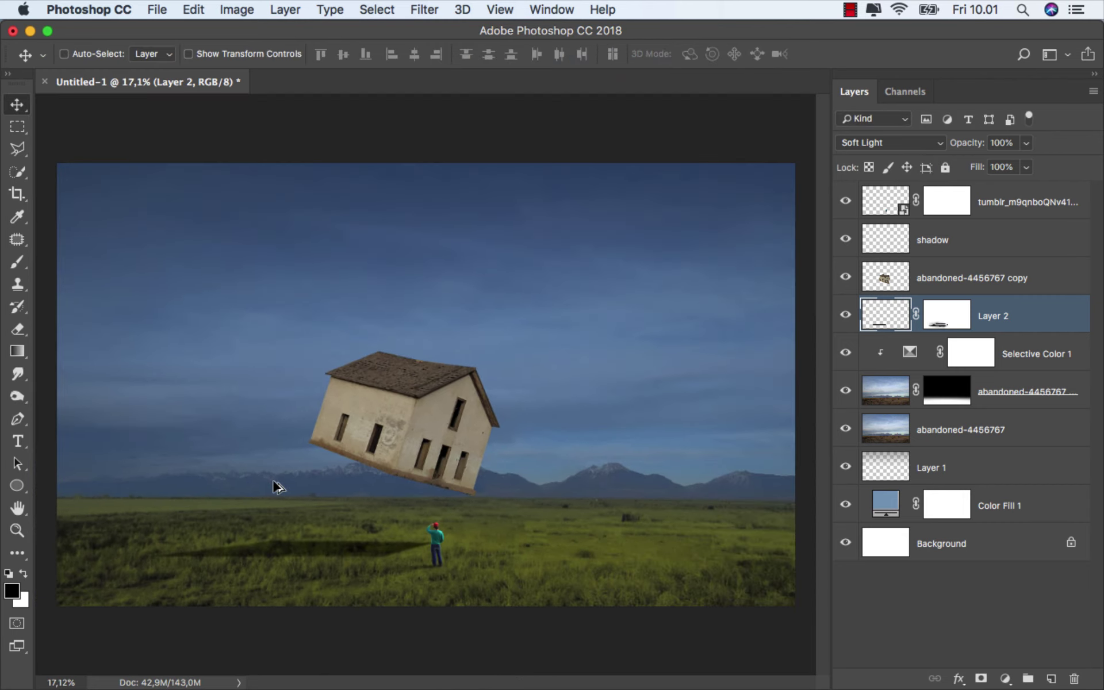
{"action": "scroll", "coordinate": [279, 487], "scroll_direction": "up", "scroll_amount": 1}
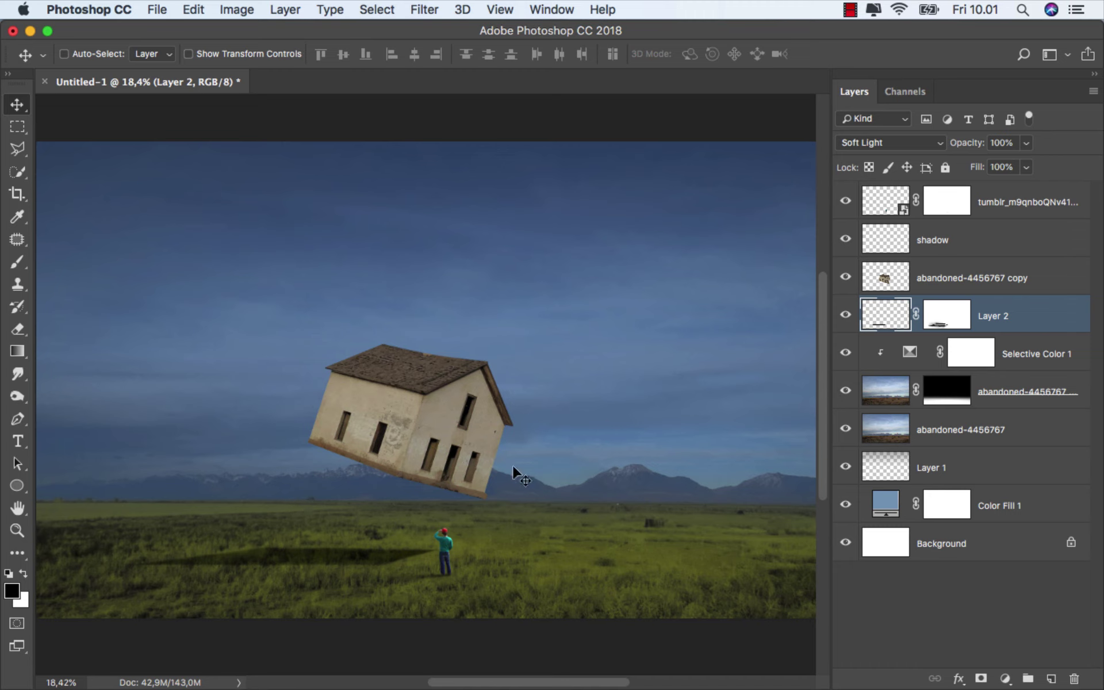
- Draw a gradient on Layer 2's mask fading the shadow from the far-left grass toward the boy
{"action": "left_click", "coordinate": [933, 320]}
{"action": "left_click", "coordinate": [17, 351]}
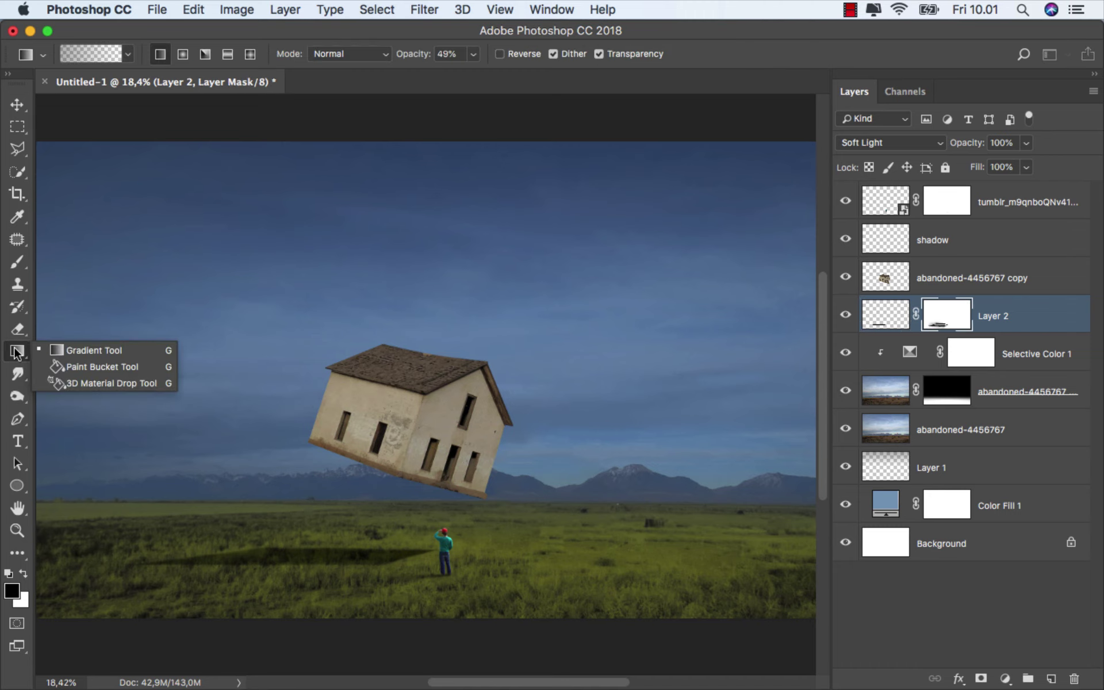
{"action": "left_click", "coordinate": [46, 349]}
{"action": "scroll", "coordinate": [173, 570], "scroll_direction": "up", "scroll_amount": 3}
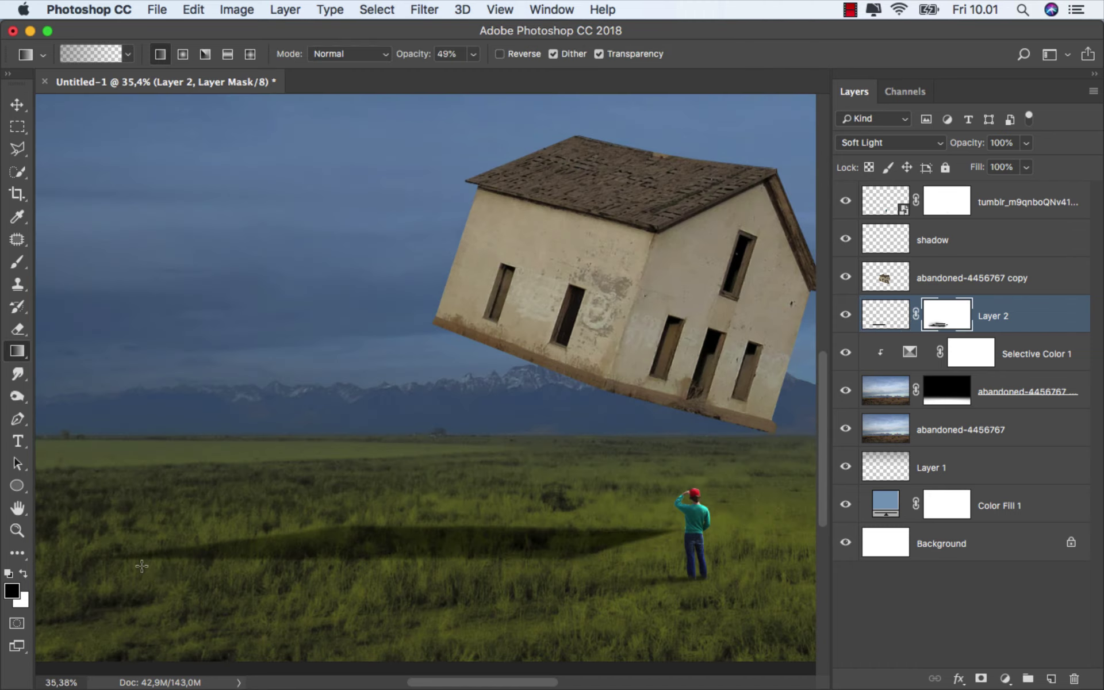
{"action": "left_click_drag", "start_coordinate": [117, 559], "coordinate": [433, 557]}
{"action": "left_click_drag", "start_coordinate": [121, 572], "coordinate": [552, 534]}
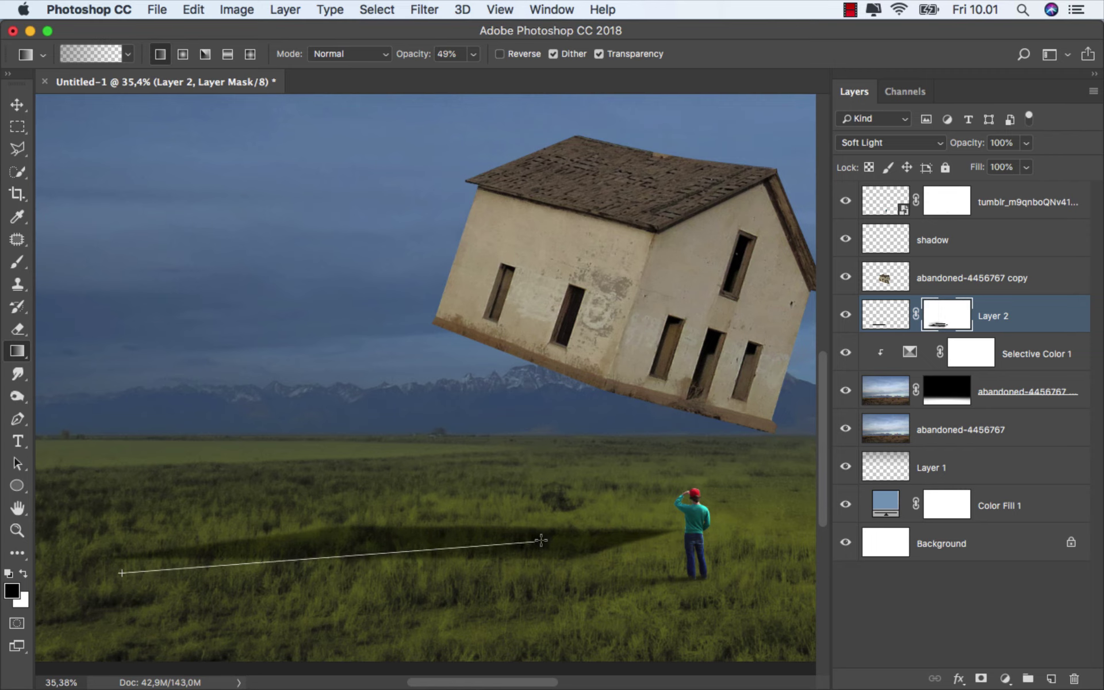
{"action": "scroll", "coordinate": [553, 532], "scroll_direction": "down", "scroll_amount": 3}
{"action": "scroll", "coordinate": [558, 508], "scroll_direction": "down", "scroll_amount": 1}
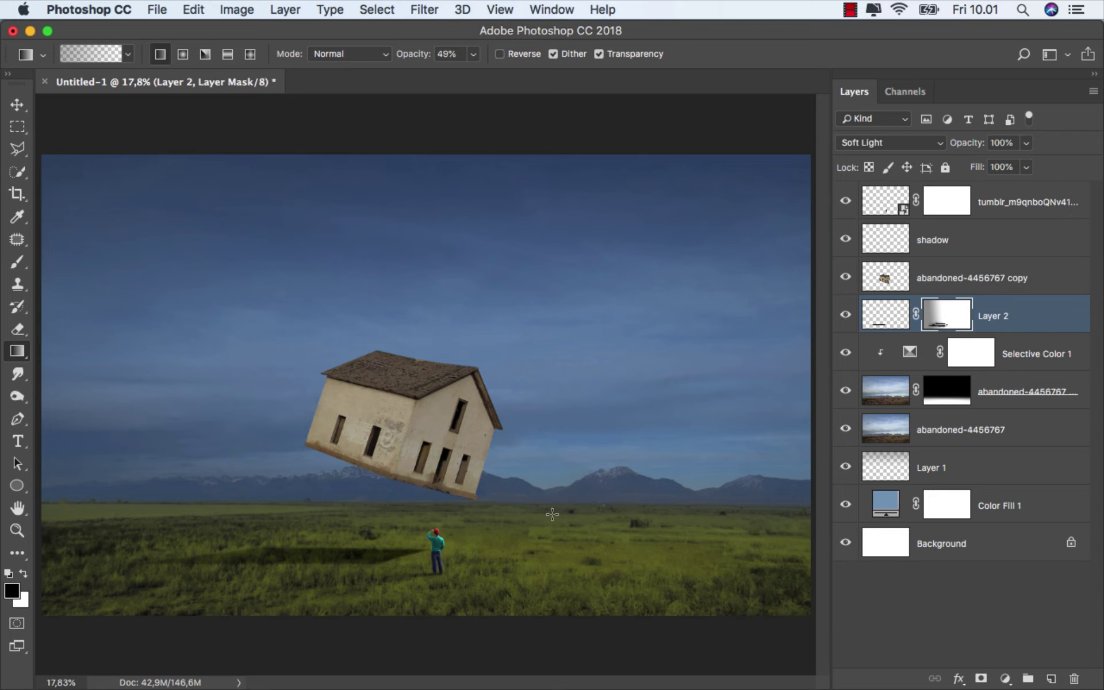
{"action": "scroll", "coordinate": [552, 514], "scroll_direction": "up", "scroll_amount": 1}
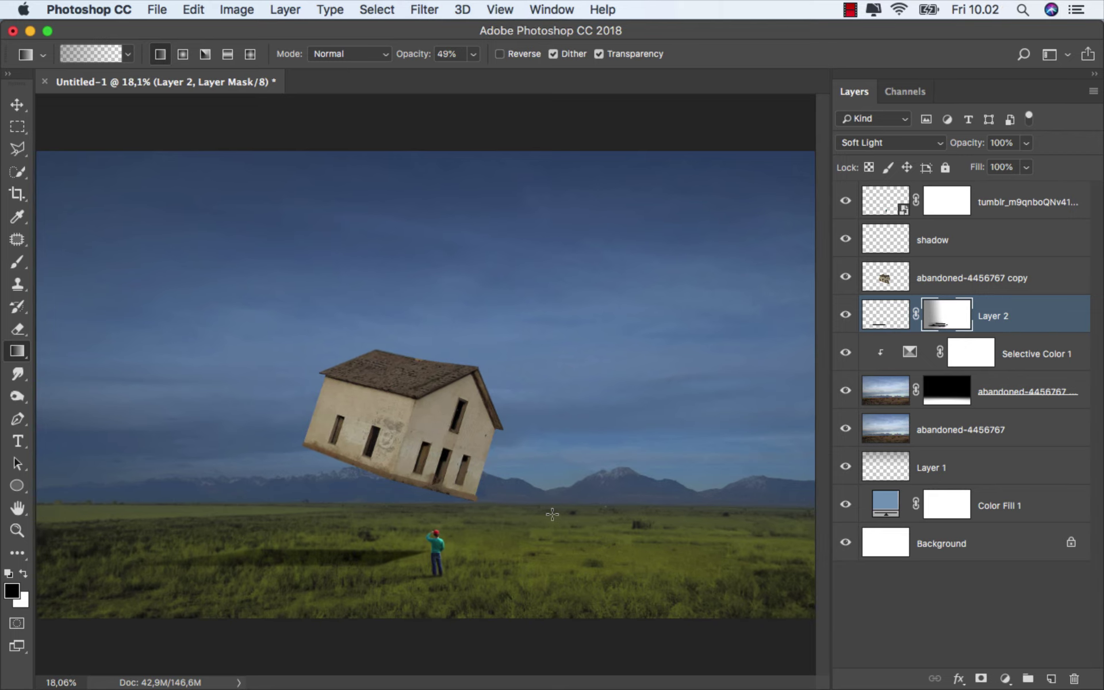
- Retarget the shadow layer's pixels, then select the floating house layer and make it visible again
{"action": "left_click", "coordinate": [1015, 331]}
{"action": "key", "text": "v"}
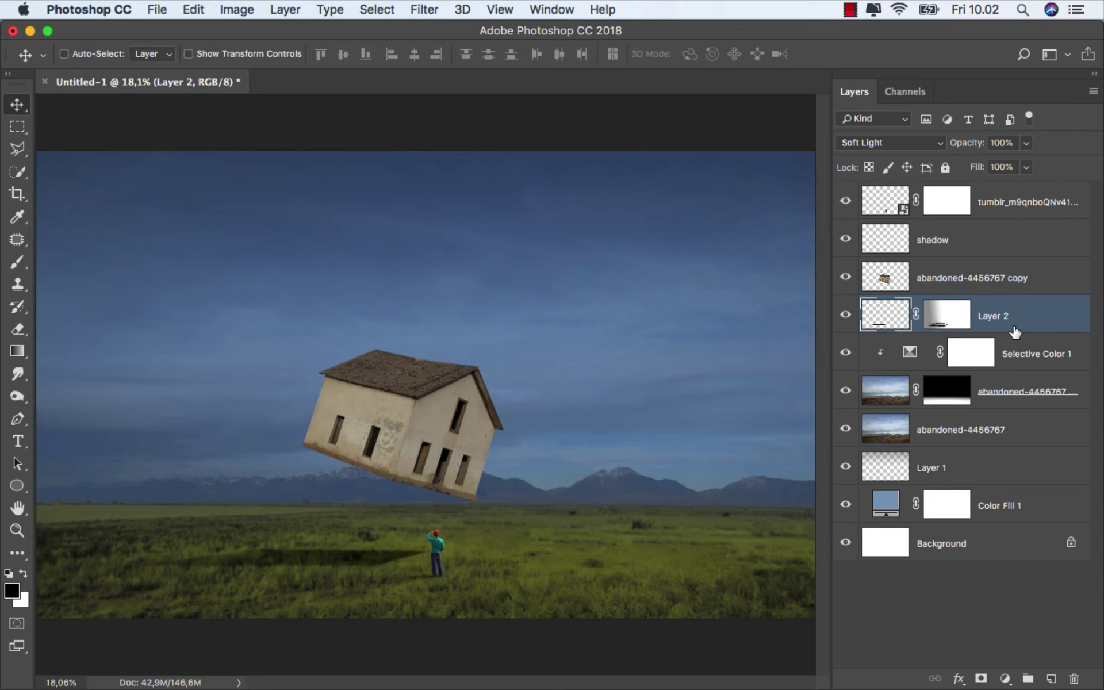
{"action": "left_click", "coordinate": [1003, 290]}
{"action": "left_click", "coordinate": [845, 276]}
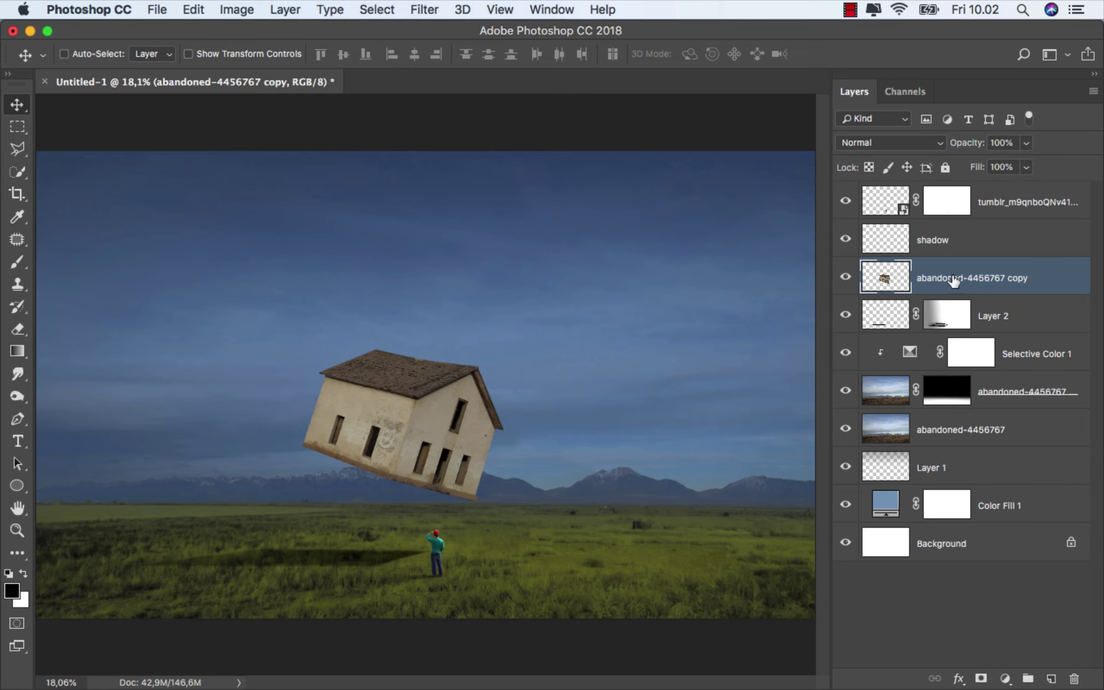
- Add a Gradient Map clipped to the house layer in Soft Light blend mode
{"action": "left_click", "coordinate": [1002, 679]}
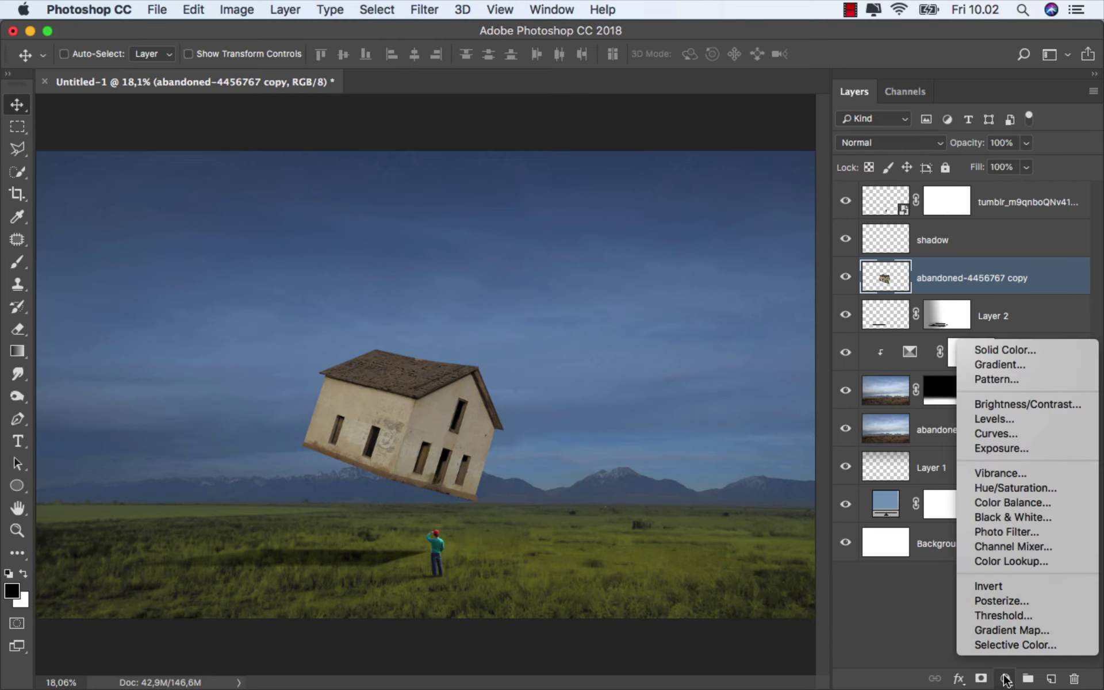
{"action": "left_click", "coordinate": [1019, 632]}
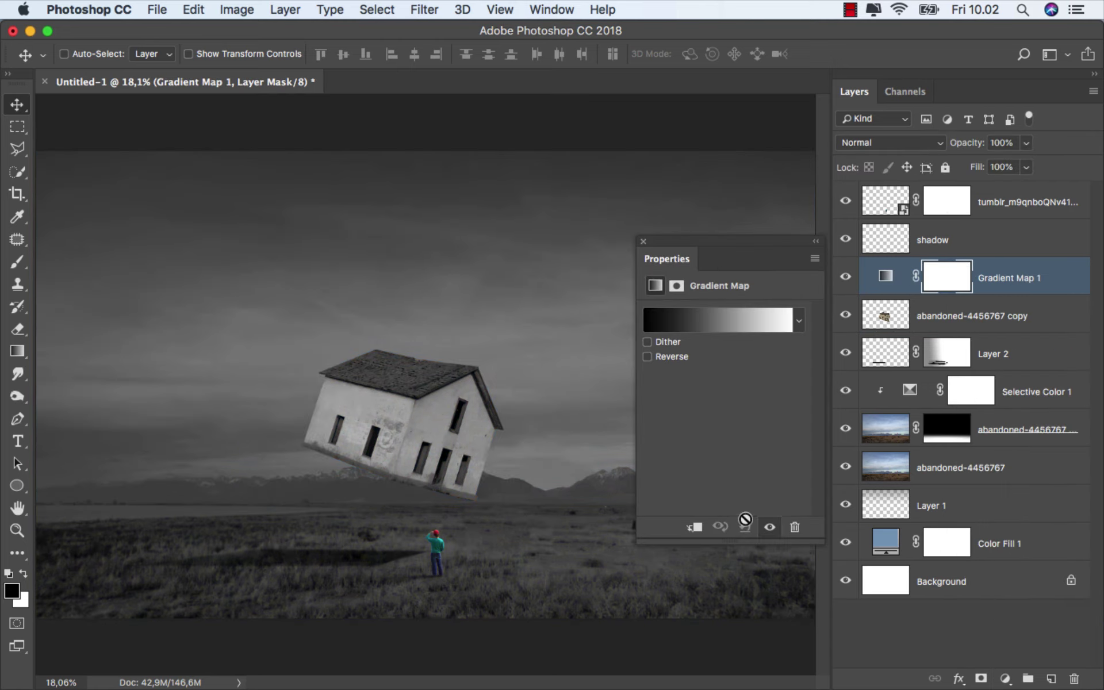
{"action": "left_click", "coordinate": [694, 527]}
{"action": "left_click", "coordinate": [798, 325]}
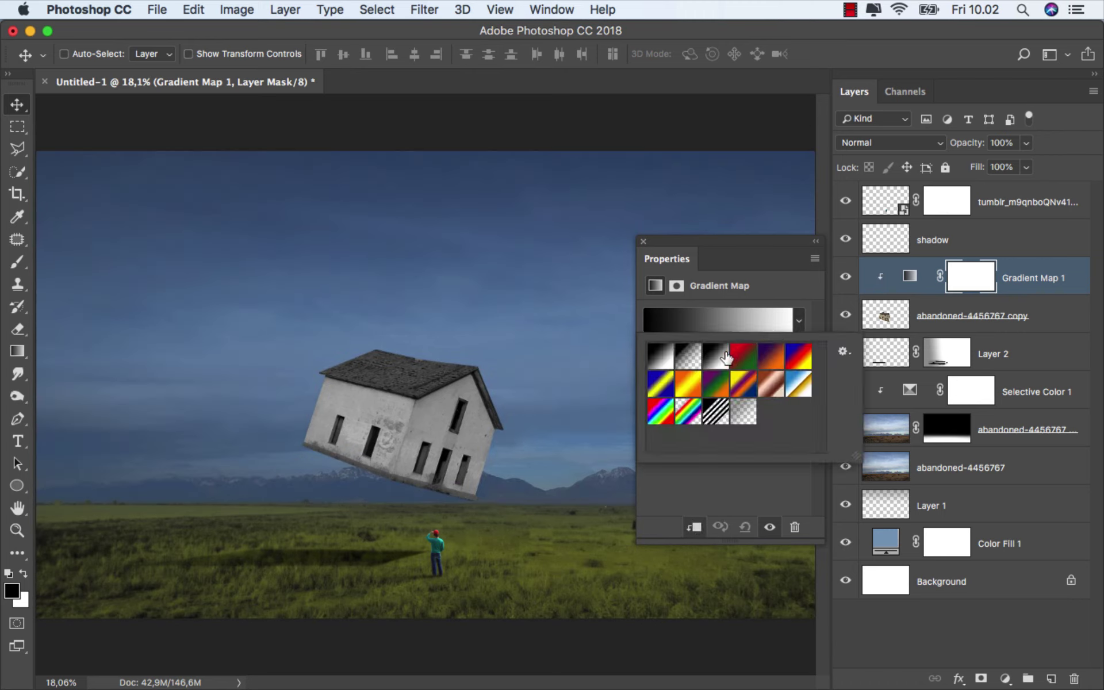
{"action": "left_click", "coordinate": [644, 241]}
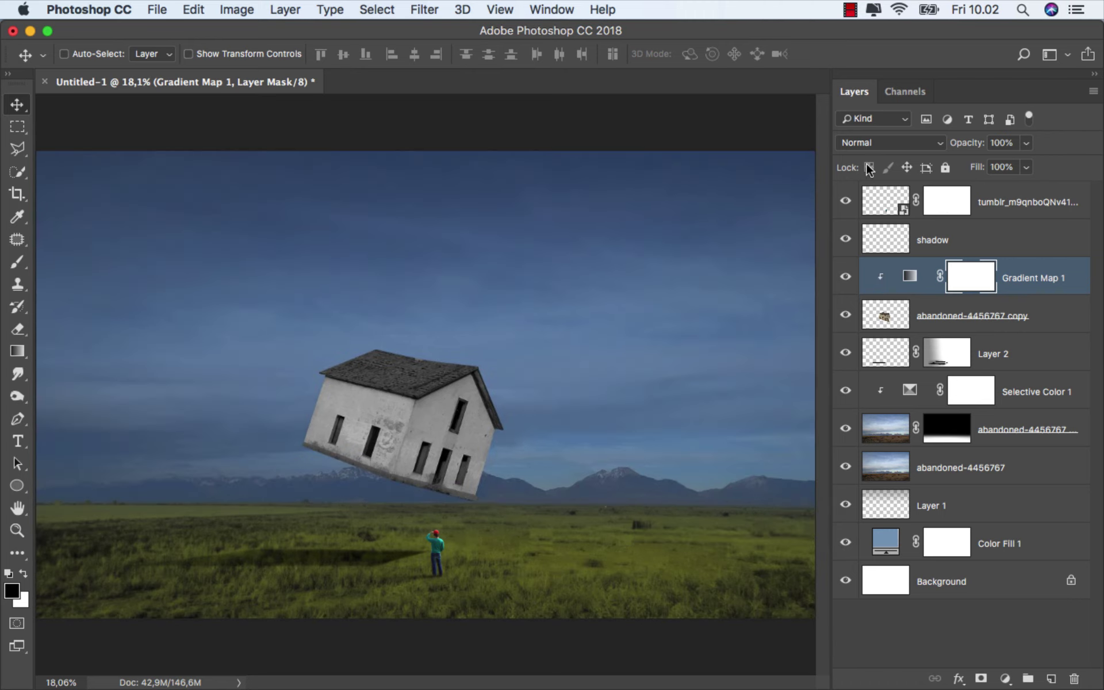
{"action": "left_click", "coordinate": [879, 144]}
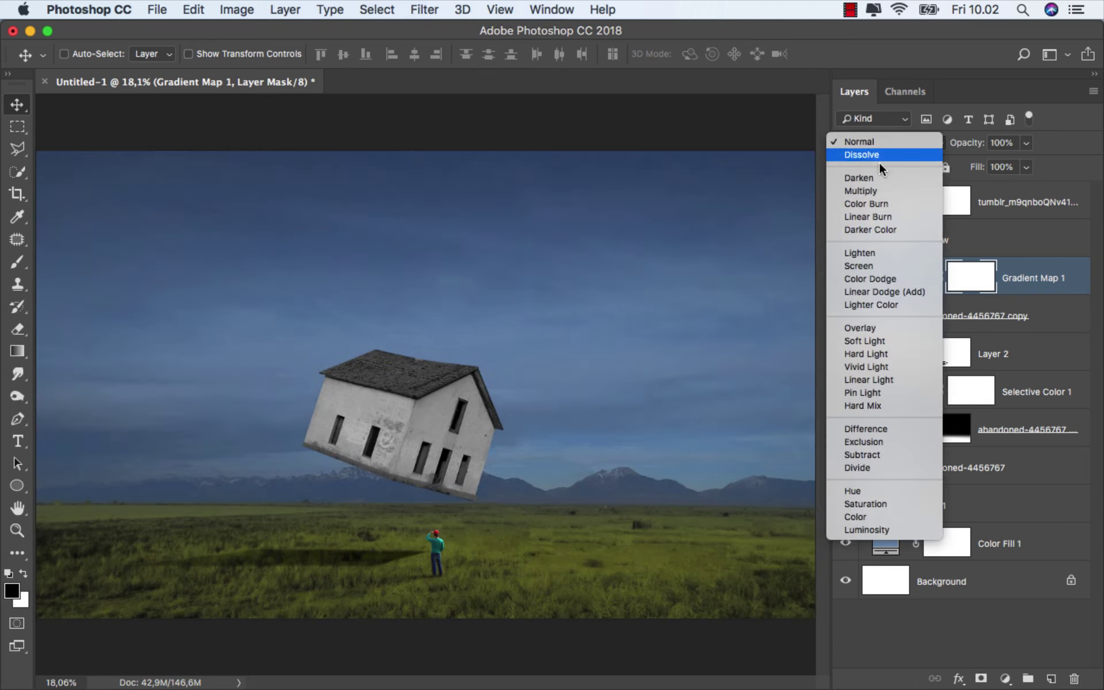
{"action": "left_click", "coordinate": [889, 340]}
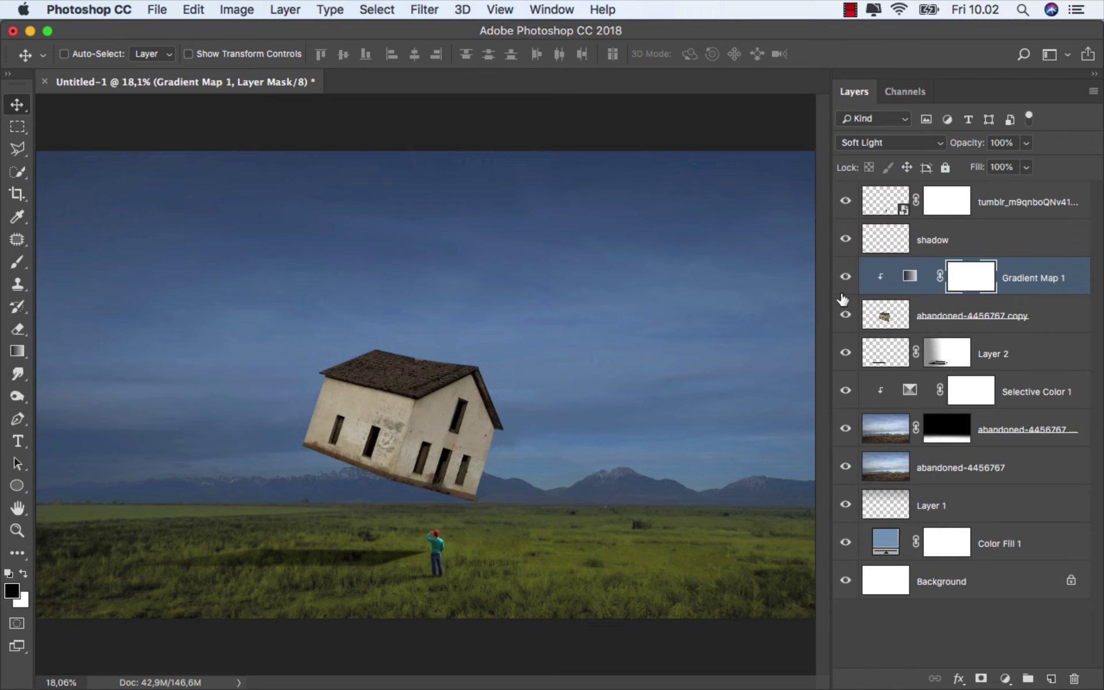
{"action": "left_click", "coordinate": [844, 277]}
{"action": "left_click", "coordinate": [907, 280]}
- Duplicate Selective Color 1, move the copy above Gradient Map 1, and clip it to the house
{"action": "left_click", "coordinate": [917, 393]}
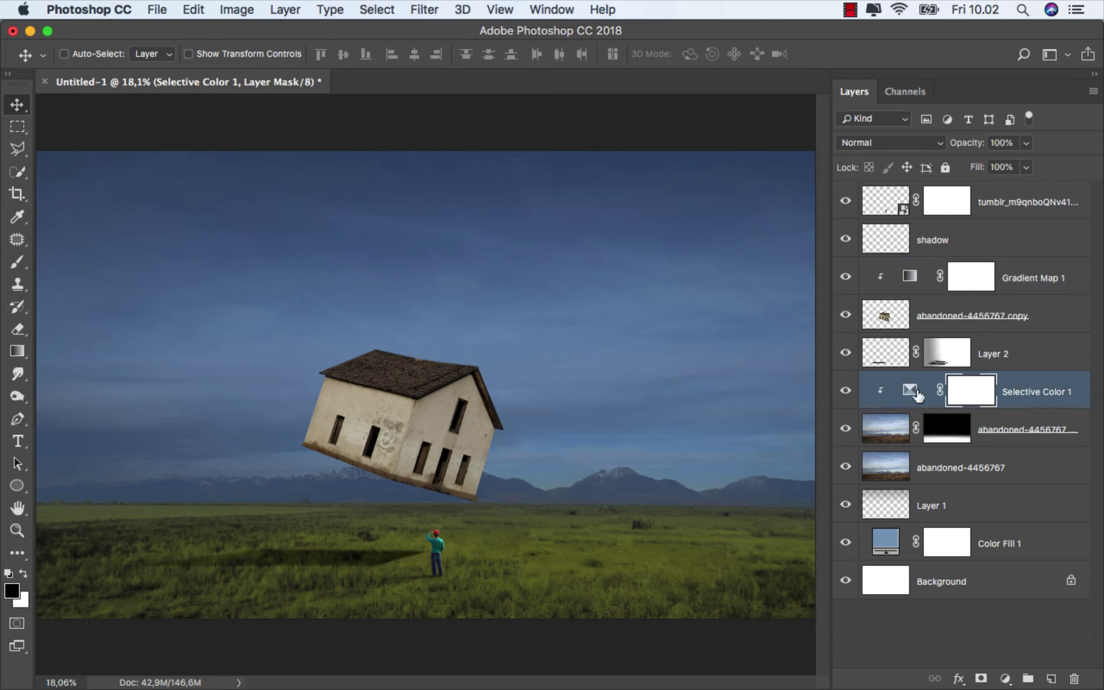
{"action": "left_click", "coordinate": [846, 392]}
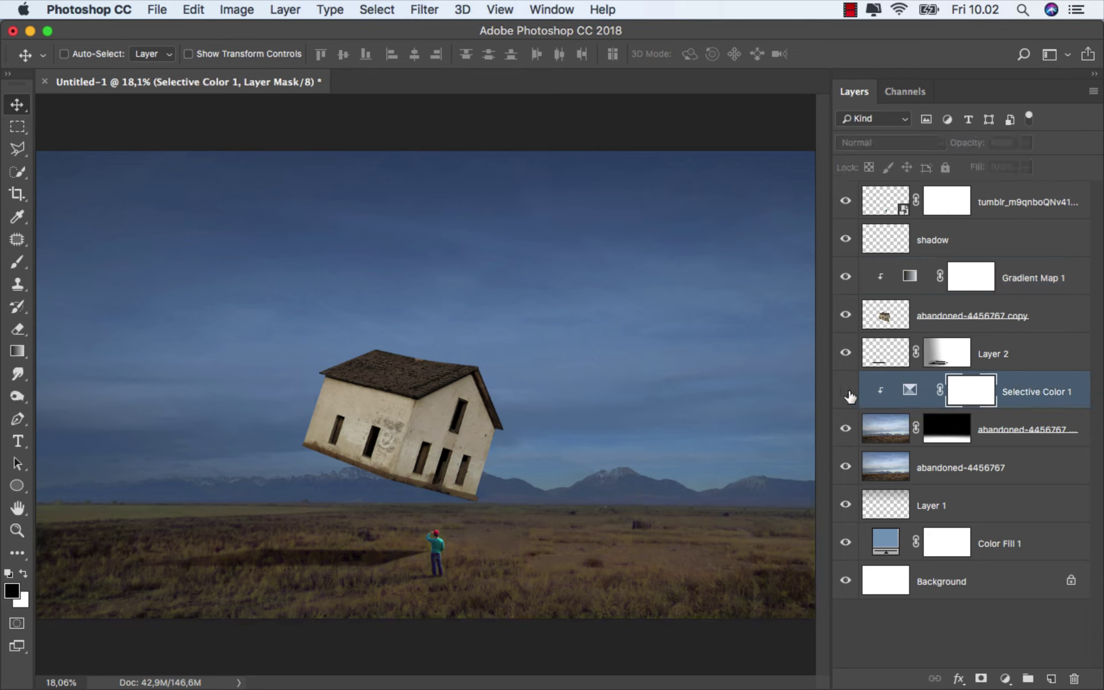
{"action": "left_click", "coordinate": [1023, 387]}
{"action": "key", "text": "super+j"}
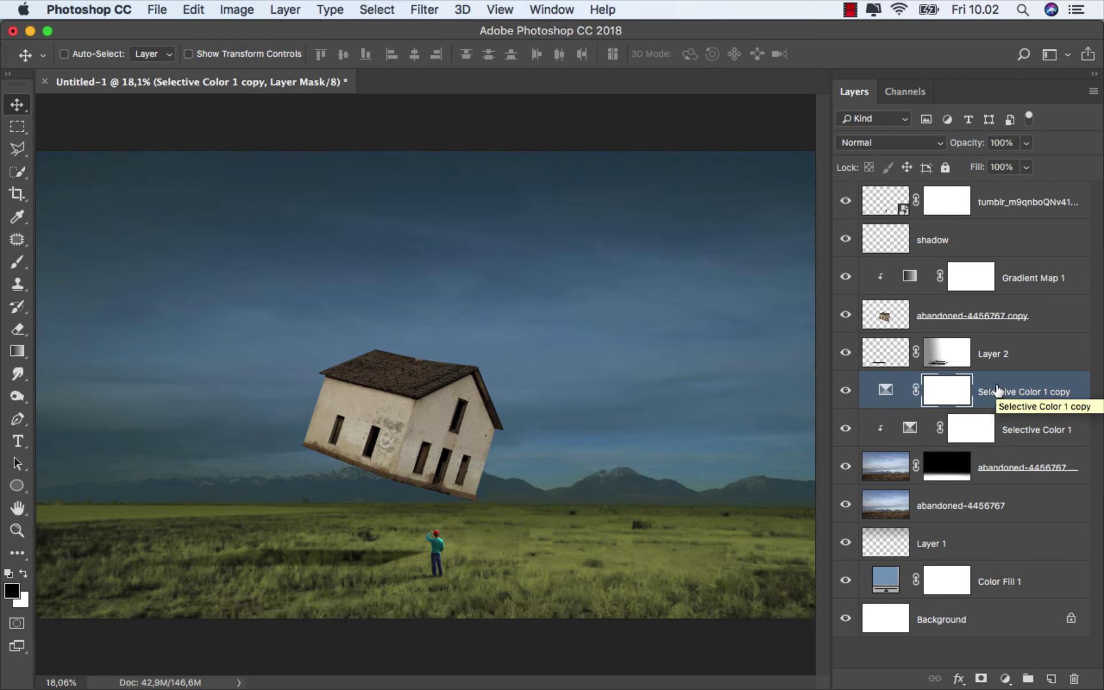
{"action": "left_click_drag", "start_coordinate": [997, 391], "coordinate": [997, 270]}
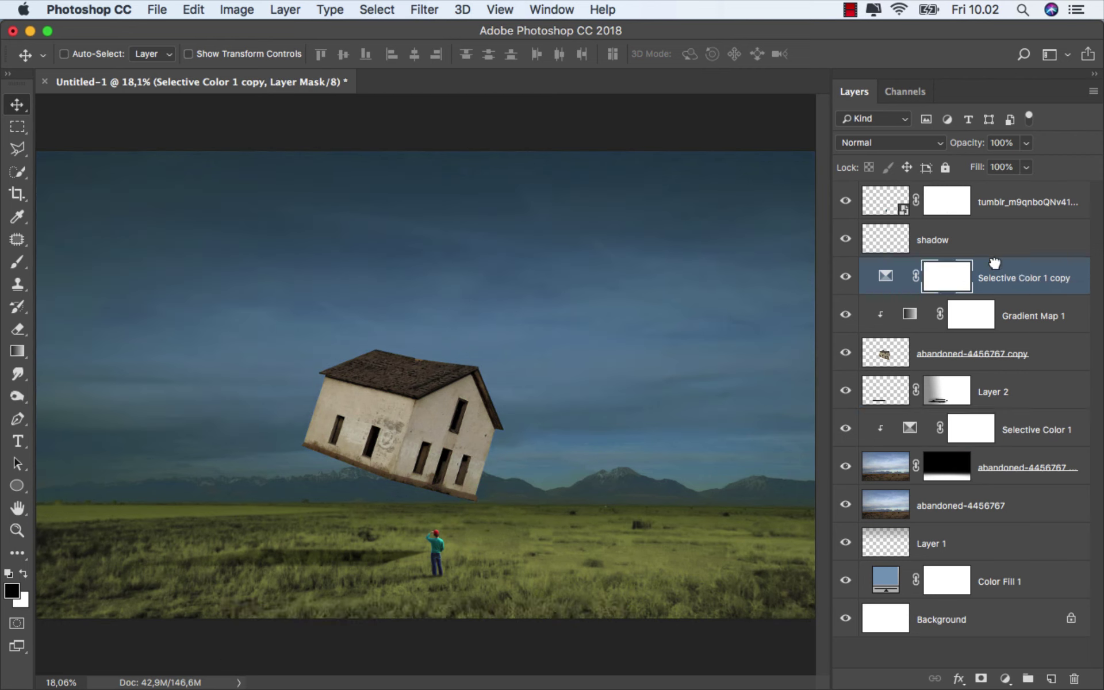
{"action": "right_click", "coordinate": [997, 274]}
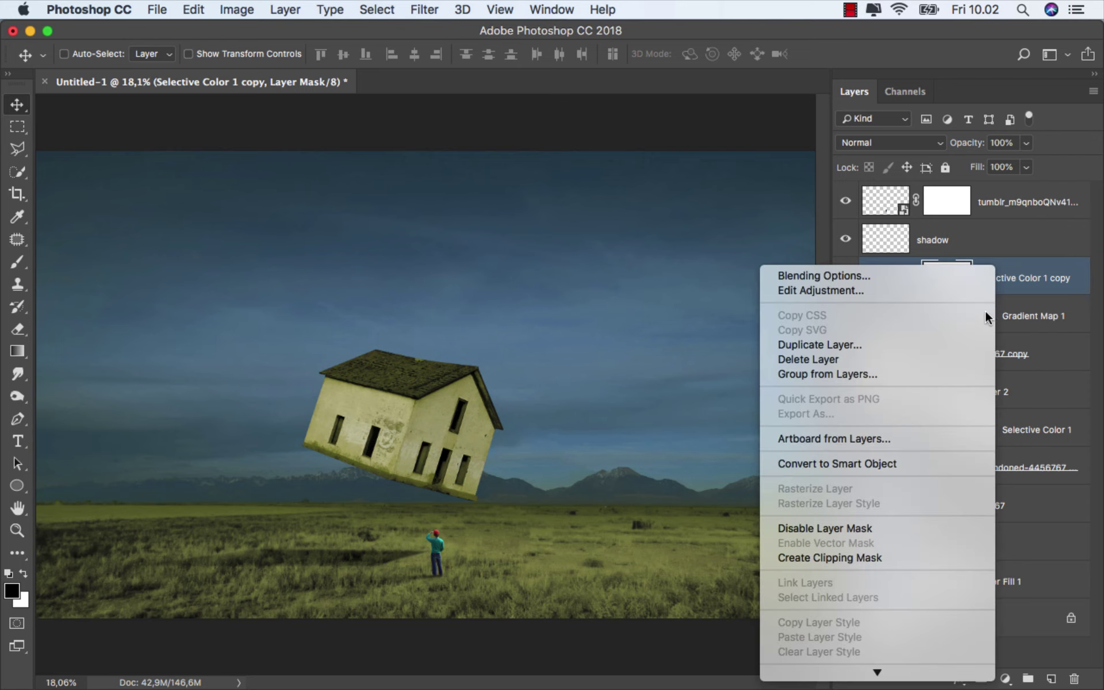
{"action": "left_click", "coordinate": [914, 557]}
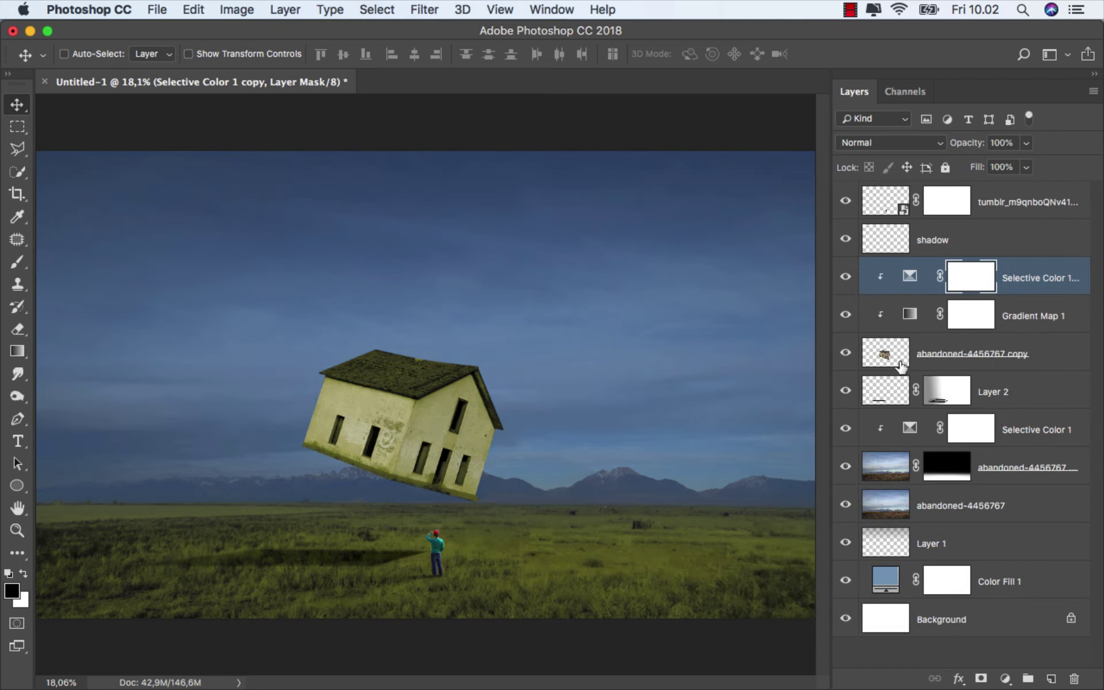
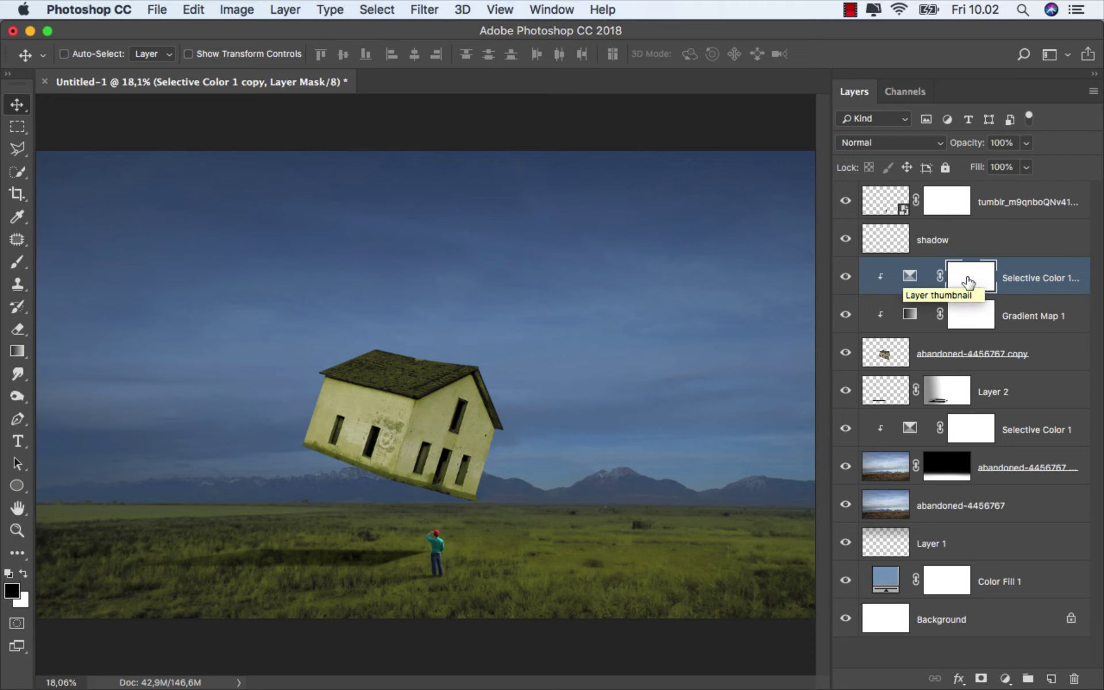
- Invert the Selective Color 1 copy mask and paint white back along the house's bottom edge
{"action": "key", "text": "super+i"}
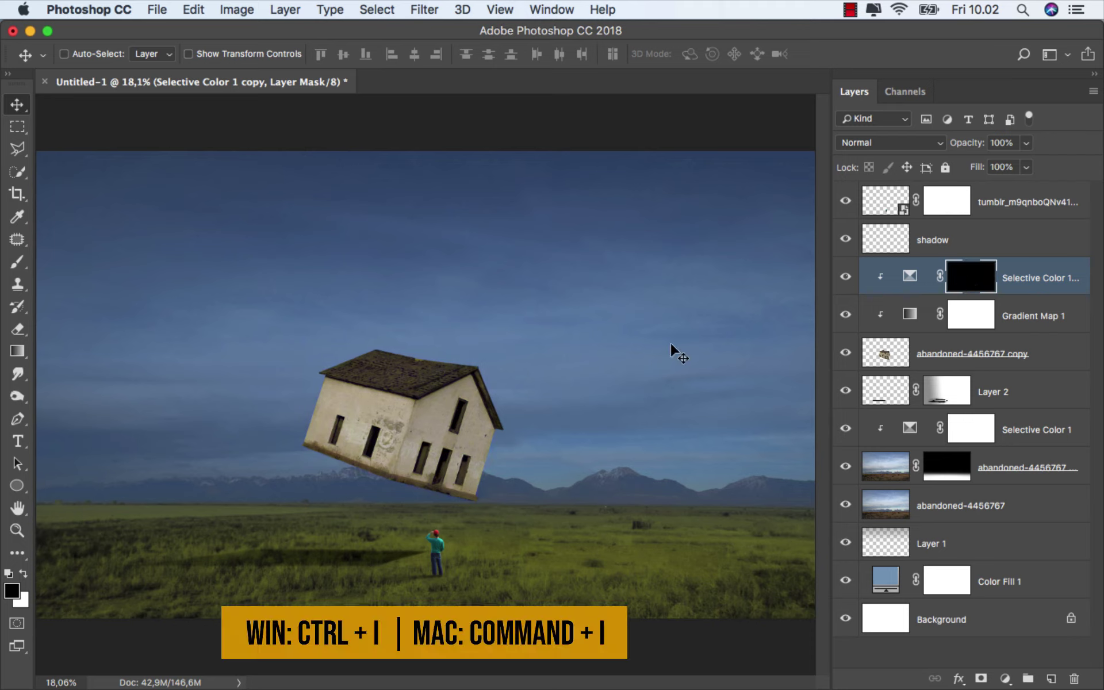
{"action": "left_click_drag", "start_coordinate": [18, 262], "coordinate": [64, 260]}
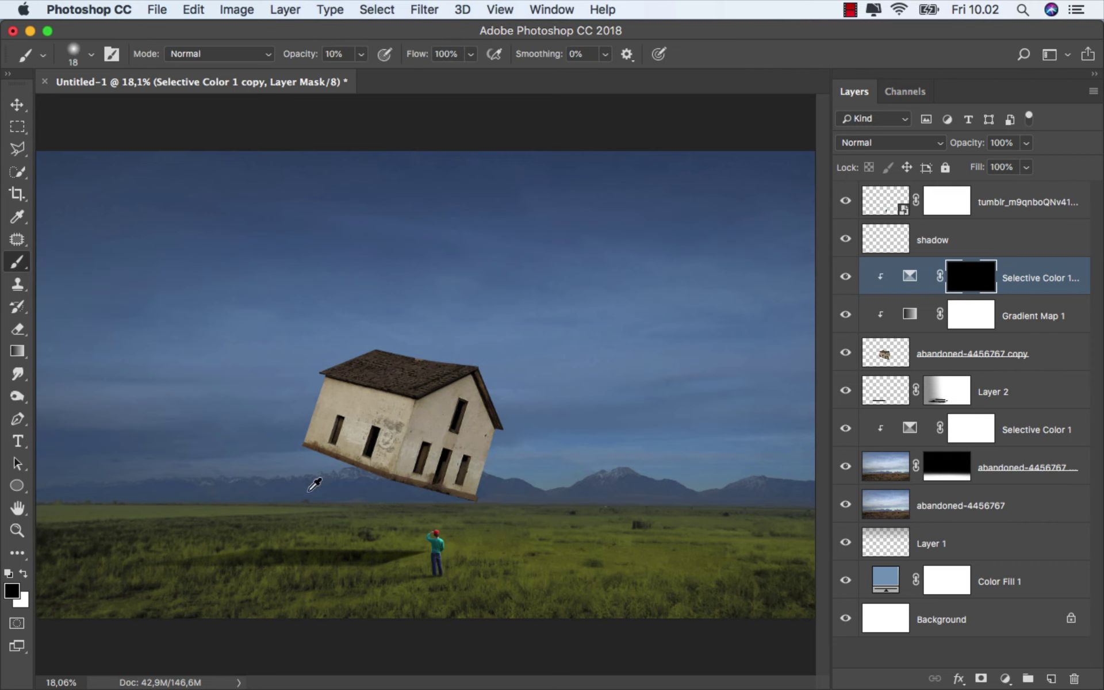
{"action": "scroll", "coordinate": [314, 485], "scroll_direction": "up", "scroll_amount": 2}
{"action": "scroll", "coordinate": [314, 484], "scroll_direction": "up", "scroll_amount": 2}
{"action": "key", "text": "x"}
{"action": "scroll", "coordinate": [289, 396], "scroll_direction": "up", "scroll_amount": 3}
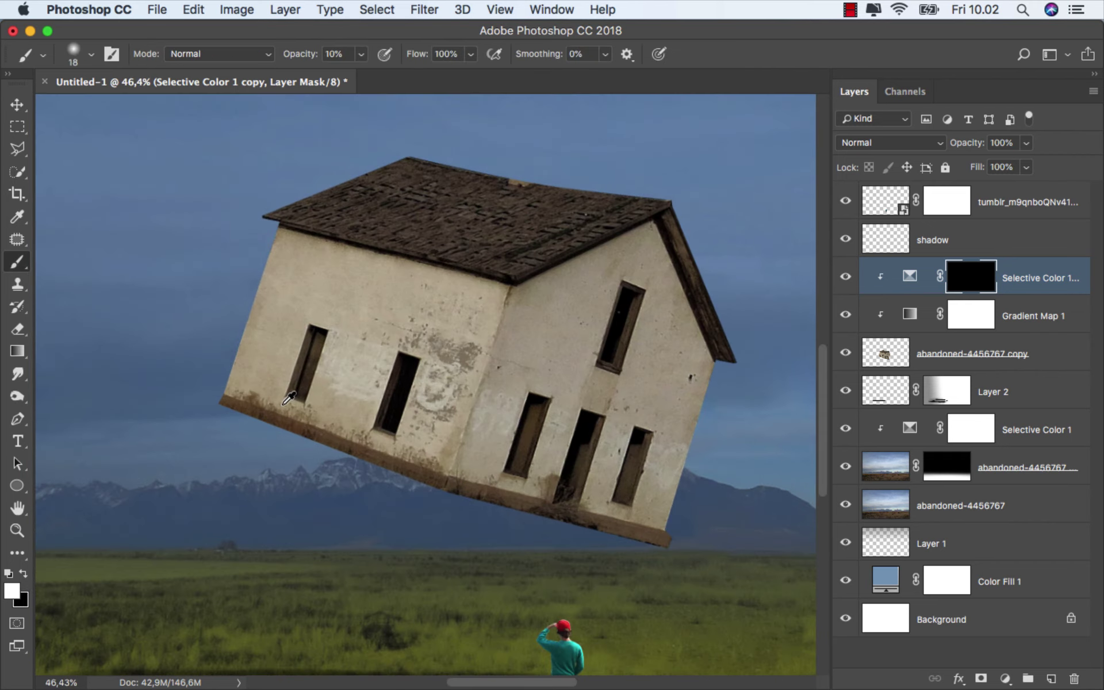
{"action": "scroll", "coordinate": [288, 398], "scroll_direction": "up", "scroll_amount": 1}
{"action": "left_click_drag", "start_coordinate": [360, 54], "coordinate": [571, 90]}
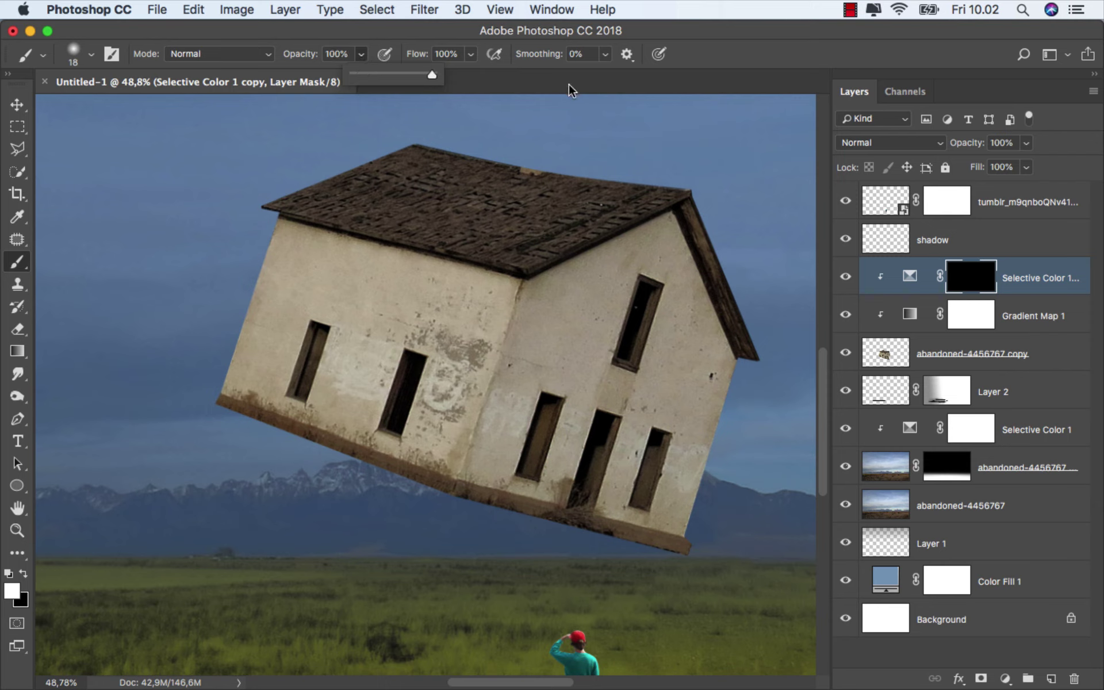
{"action": "mouse_move", "coordinate": [221, 386]}
{"action": "left_mouse_down", "text": "ctrl+alt"}
{"action": "mouse_move", "coordinate": [247, 424]}
{"action": "mouse_move", "coordinate": [443, 500]}
{"action": "mouse_move", "coordinate": [682, 570]}
{"action": "left_mouse_up", "text": "ctrl+alt"}
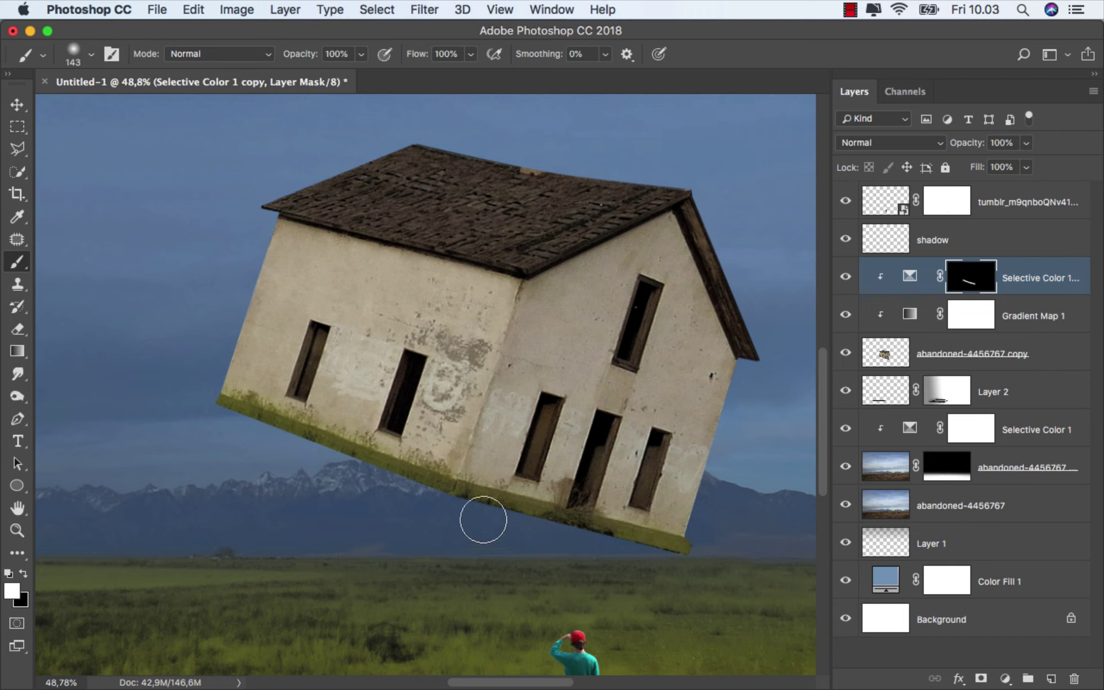
- Lower the tint adjustment's opacity to 58% and fit the image on screen
{"action": "left_click", "coordinate": [1026, 143]}
{"action": "left_click_drag", "start_coordinate": [995, 161], "coordinate": [989, 161]}
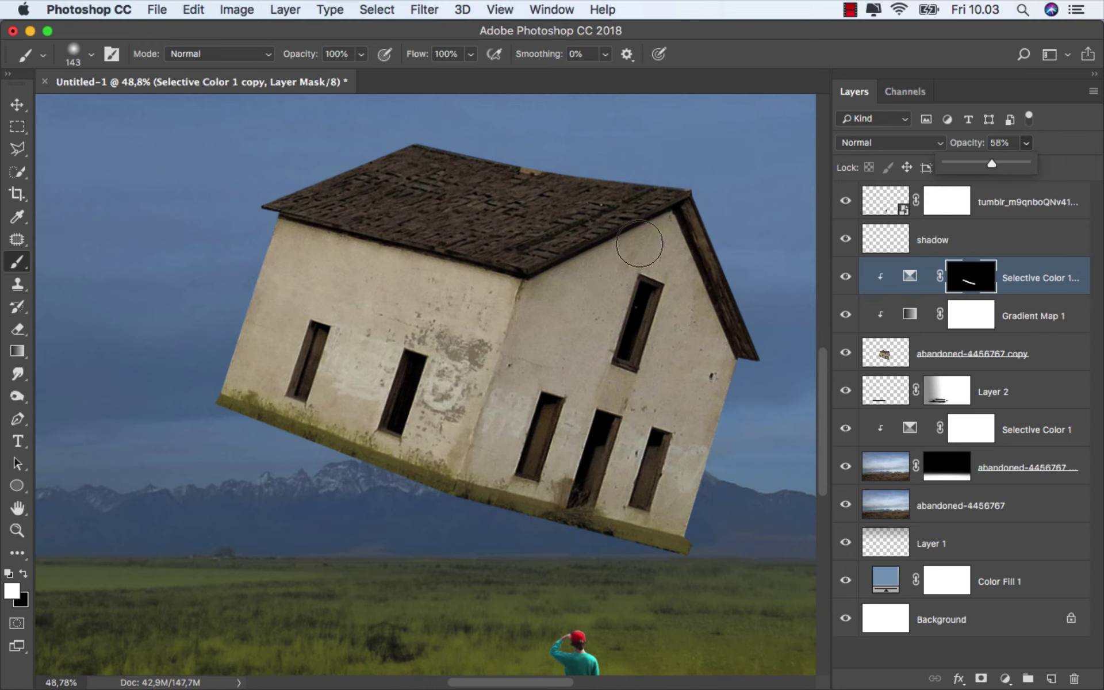
{"action": "key", "text": "v"}
{"action": "key", "text": "super+0"}
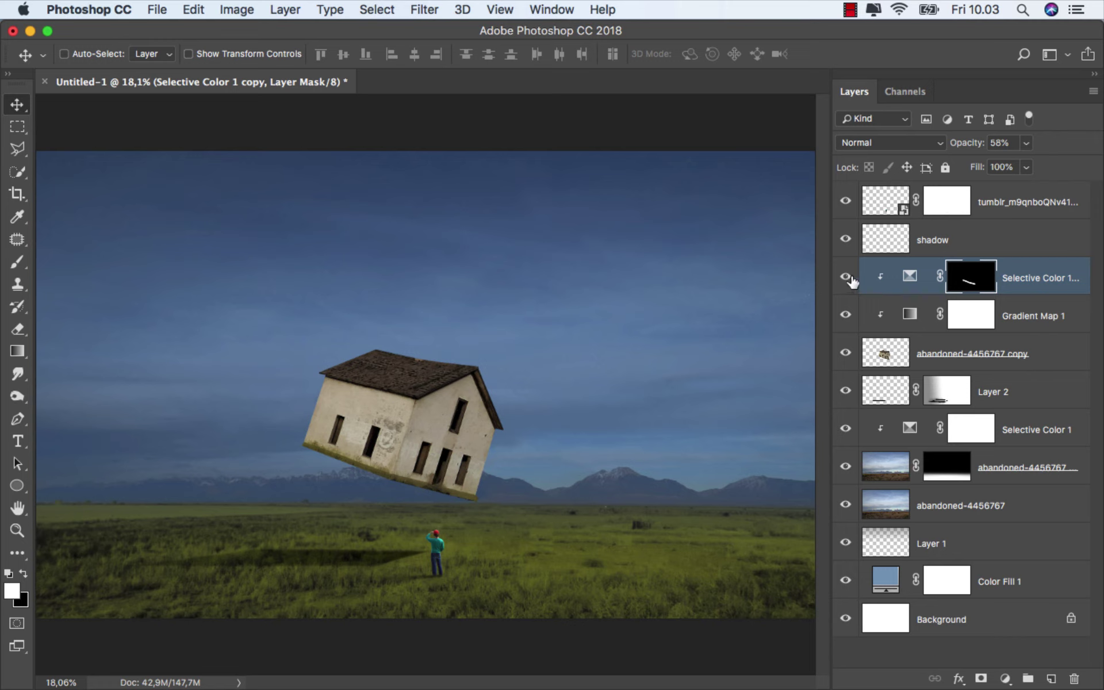
{"action": "left_click", "coordinate": [1028, 281]}
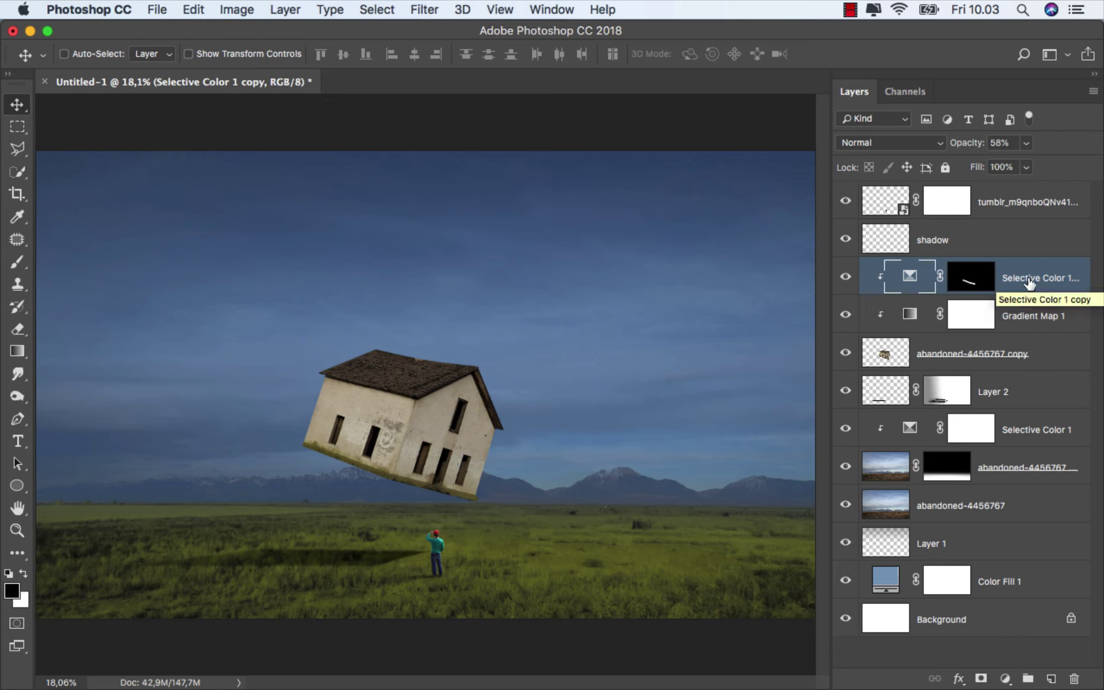
- Place the blue balloon PNG into the composition above the top layer
{"action": "left_click", "coordinate": [1007, 211]}
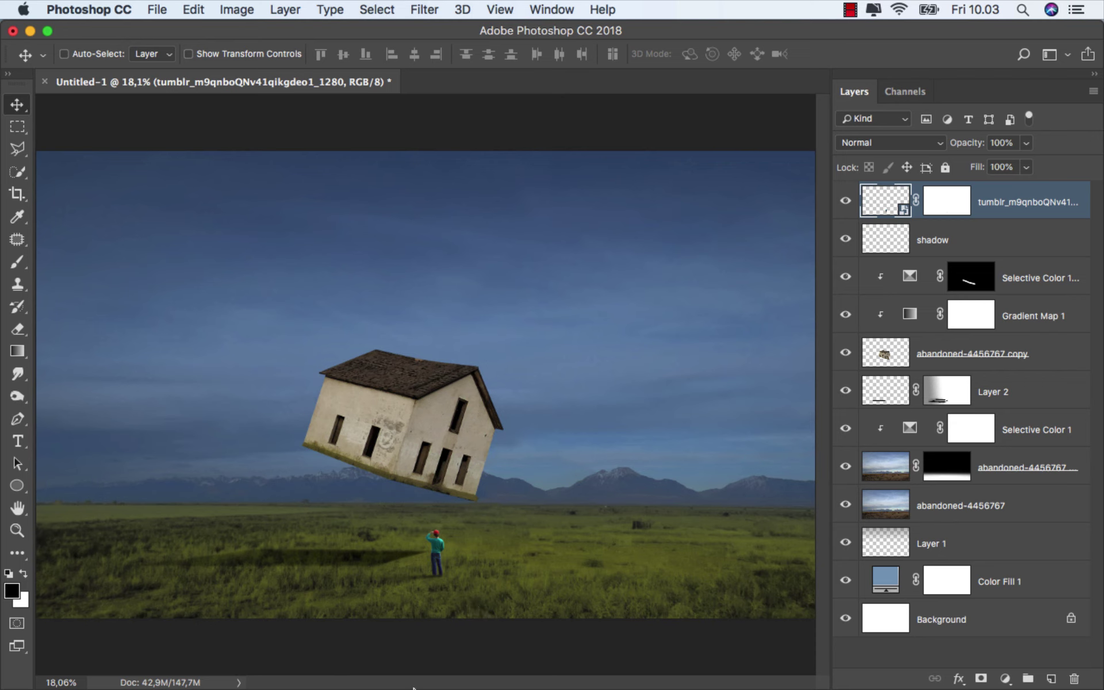
{"action": "left_click", "coordinate": [406, 646]}
{"action": "mouse_move", "coordinate": [305, 118]}
{"action": "left_mouse_down"}
{"action": "mouse_move", "coordinate": [401, 405]}
{"action": "mouse_move", "coordinate": [475, 276]}
{"action": "left_mouse_up"}
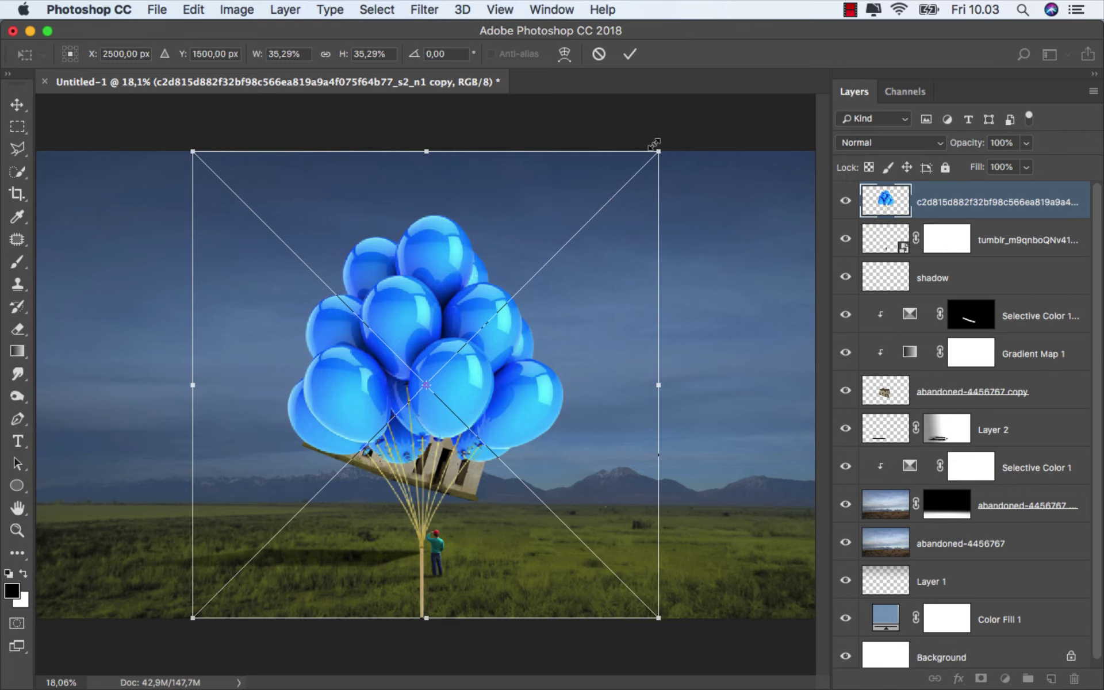
- Scale and rotate the balloons so their strings meet the roof, then move them below abandoned-4456767 copy
{"action": "left_click_drag", "start_coordinate": [655, 144], "coordinate": [564, 237]}
{"action": "left_click_drag", "start_coordinate": [612, 284], "coordinate": [719, 385]}
{"action": "mouse_move", "coordinate": [471, 369]}
{"action": "left_mouse_down"}
{"action": "mouse_move", "coordinate": [521, 321]}
{"action": "mouse_move", "coordinate": [569, 236]}
{"action": "mouse_move", "coordinate": [553, 237]}
{"action": "left_mouse_up"}
{"action": "left_click_drag", "start_coordinate": [711, 207], "coordinate": [665, 239]}
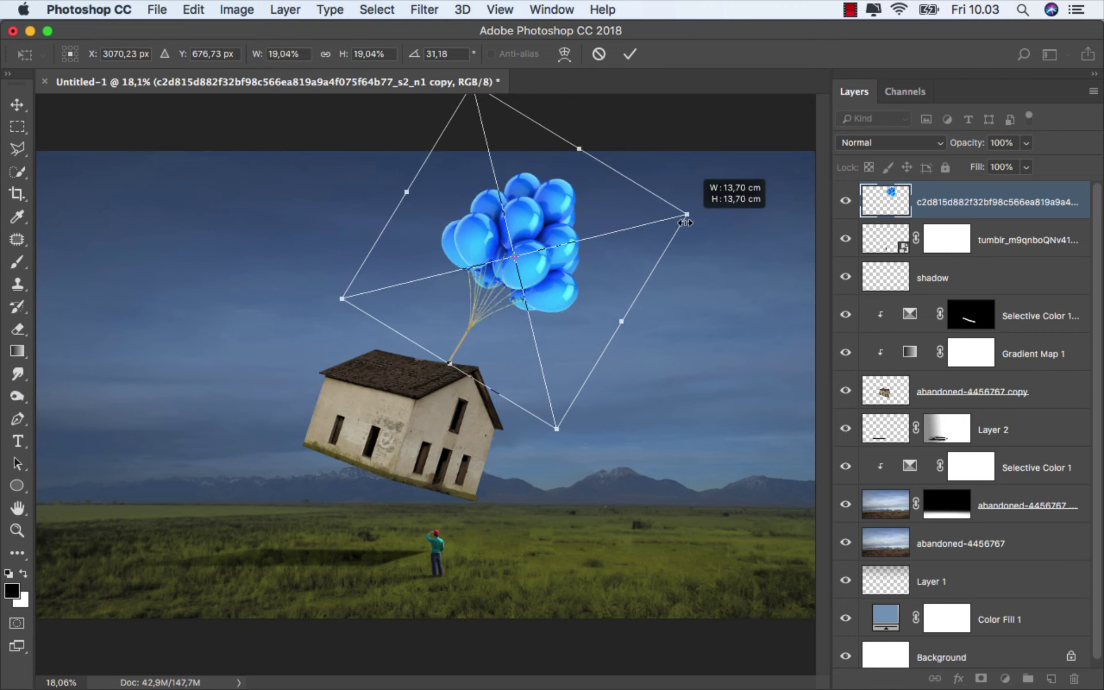
{"action": "left_click_drag", "start_coordinate": [552, 290], "coordinate": [534, 298]}
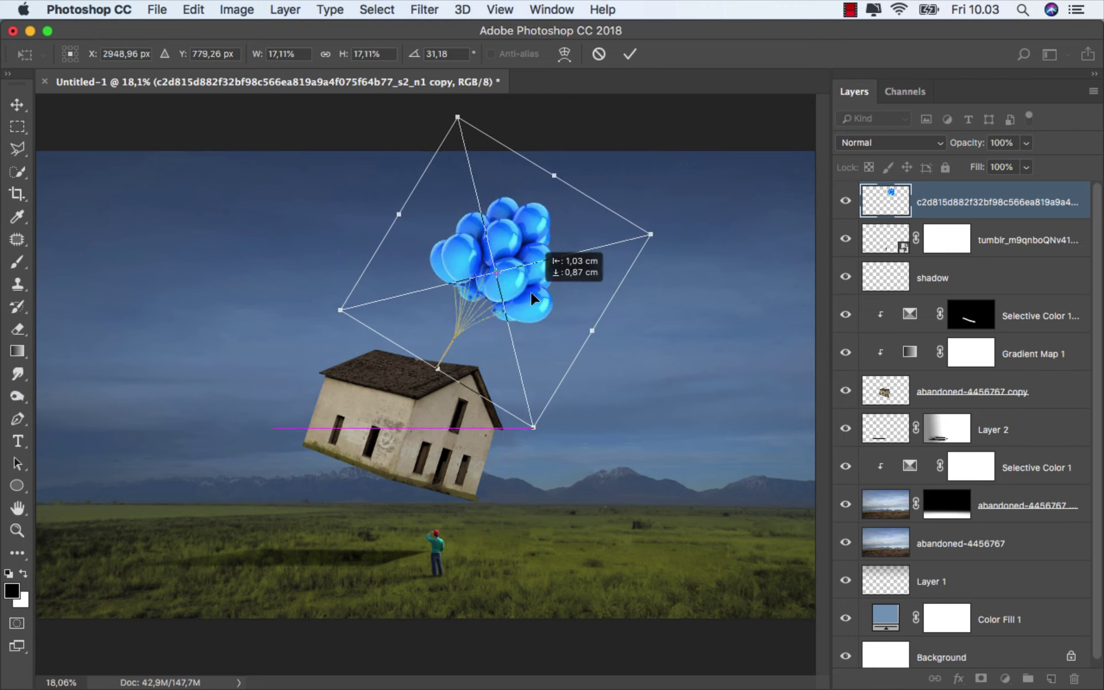
{"action": "left_click_drag", "start_coordinate": [532, 297], "coordinate": [531, 297]}
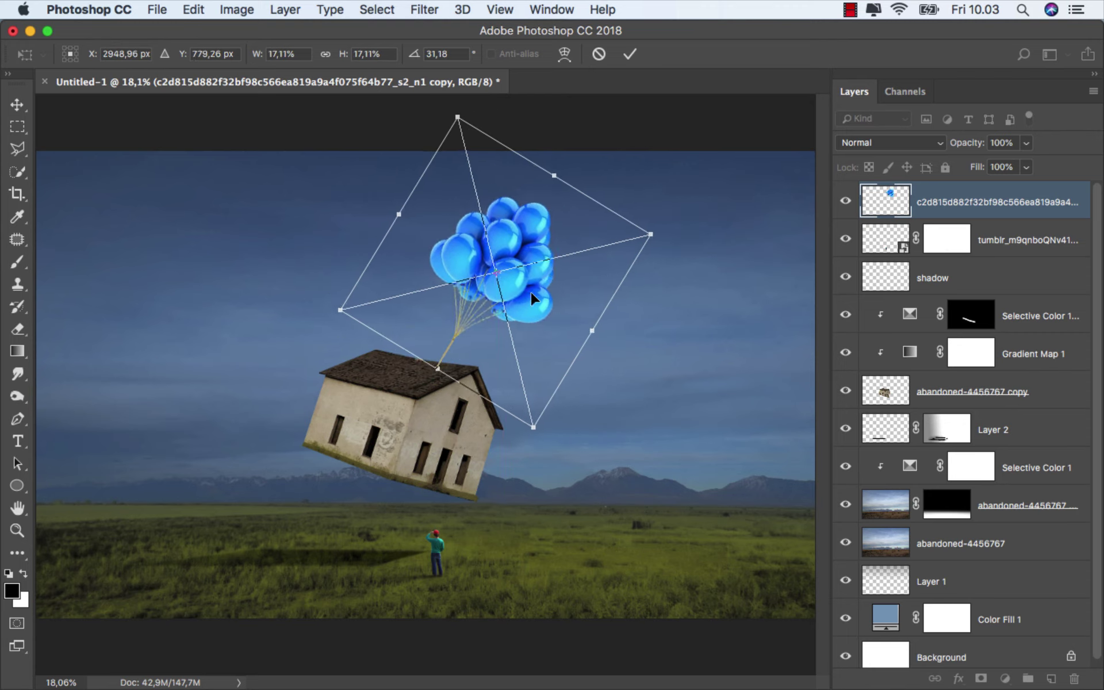
{"action": "left_click_drag", "start_coordinate": [623, 374], "coordinate": [633, 366]}
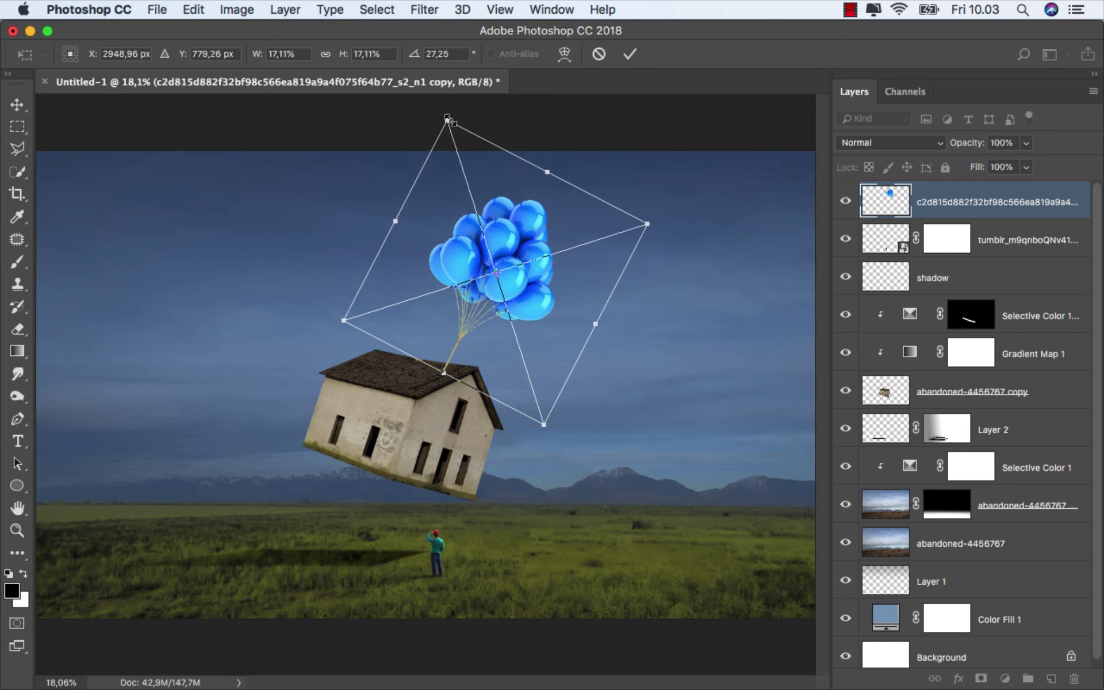
{"action": "left_click_drag", "start_coordinate": [447, 119], "coordinate": [452, 123]}
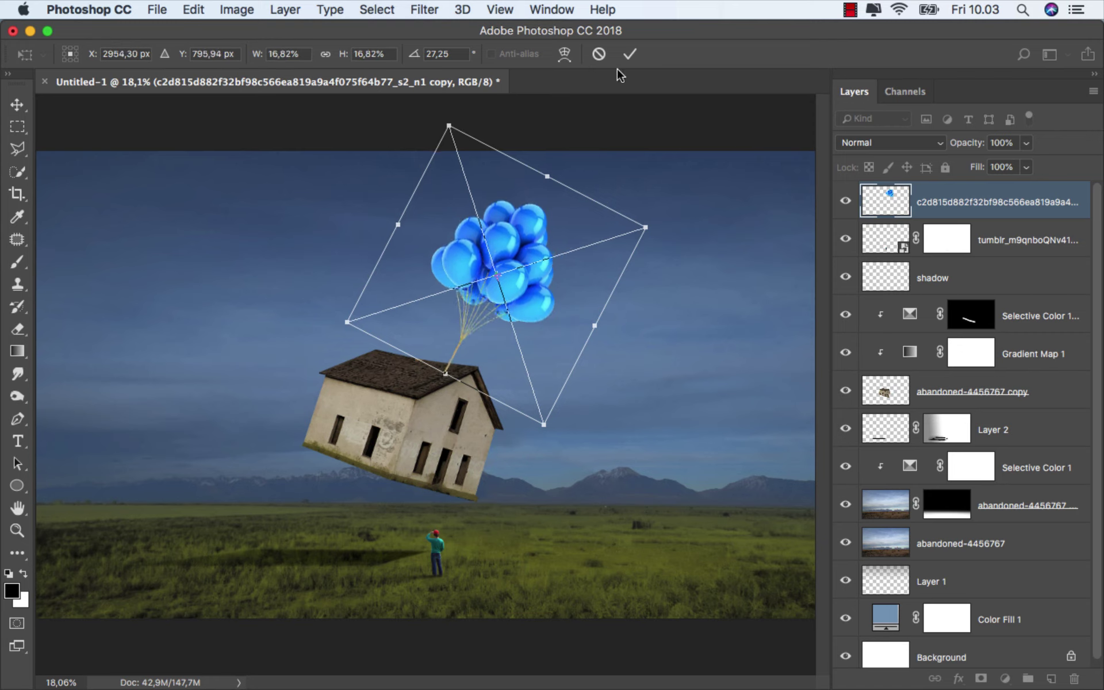
{"action": "left_click", "coordinate": [630, 53]}
{"action": "left_click_drag", "start_coordinate": [938, 204], "coordinate": [924, 401]}
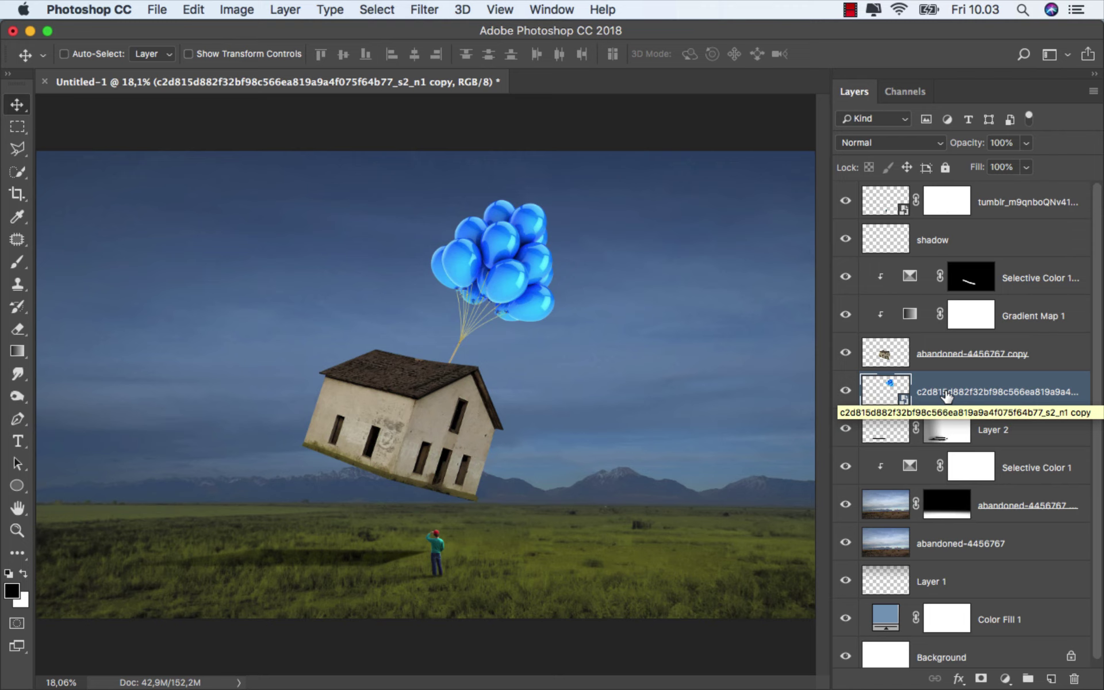
- Add a clipped Hue/Saturation adjustment with Yellows Lightness +100 to whiten the strings
{"action": "left_click", "coordinate": [1006, 678]}
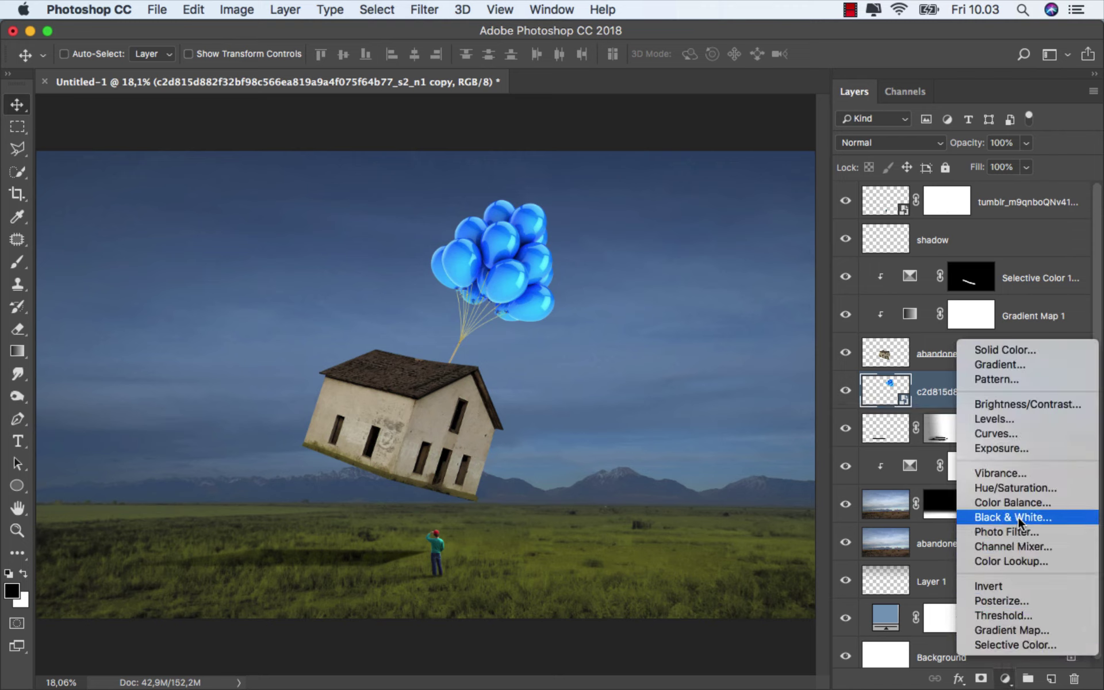
{"action": "left_click", "coordinate": [1019, 487]}
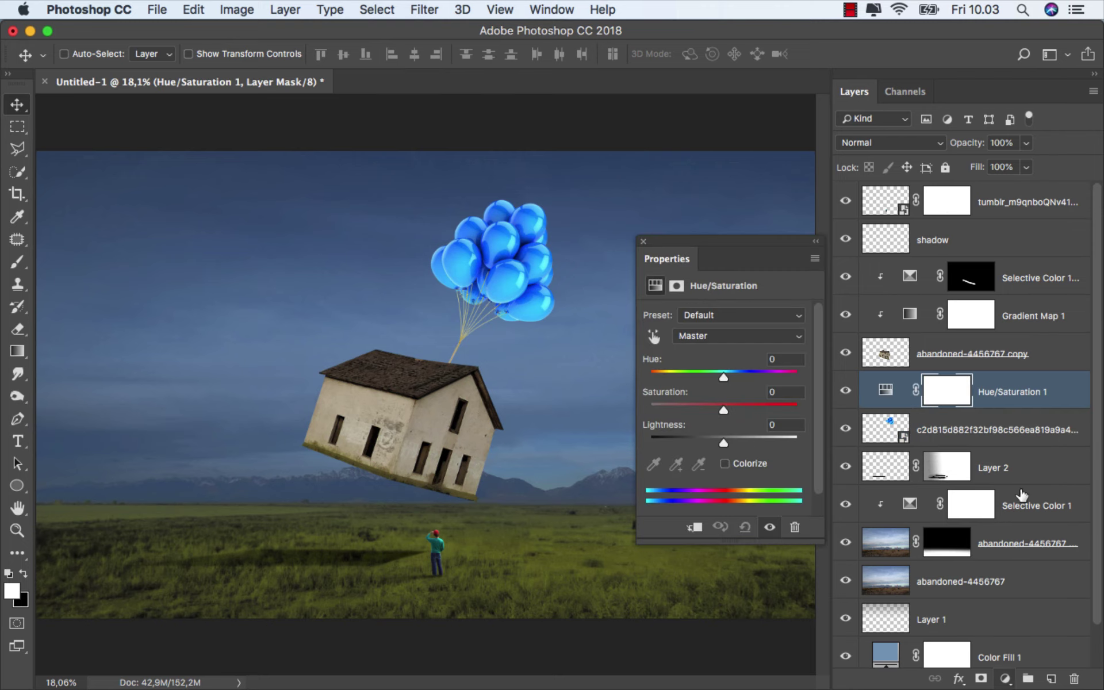
{"action": "left_click", "coordinate": [696, 527]}
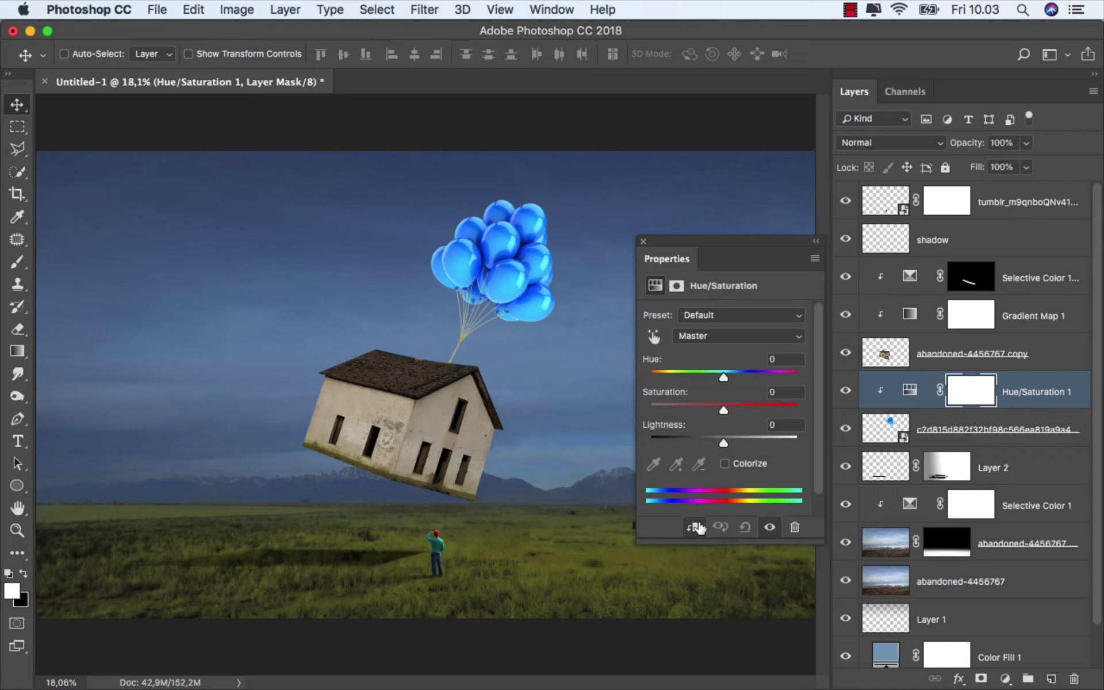
{"action": "left_click", "coordinate": [712, 339]}
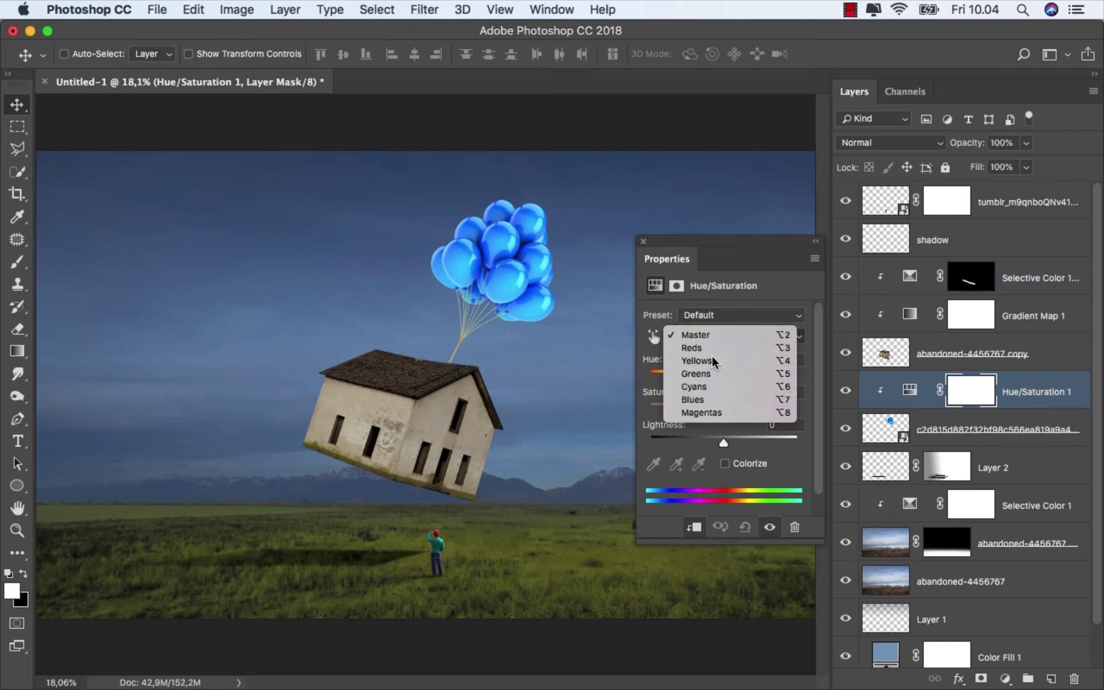
{"action": "left_click", "coordinate": [712, 355]}
{"action": "scroll", "coordinate": [477, 319], "scroll_direction": "up", "scroll_amount": 5}
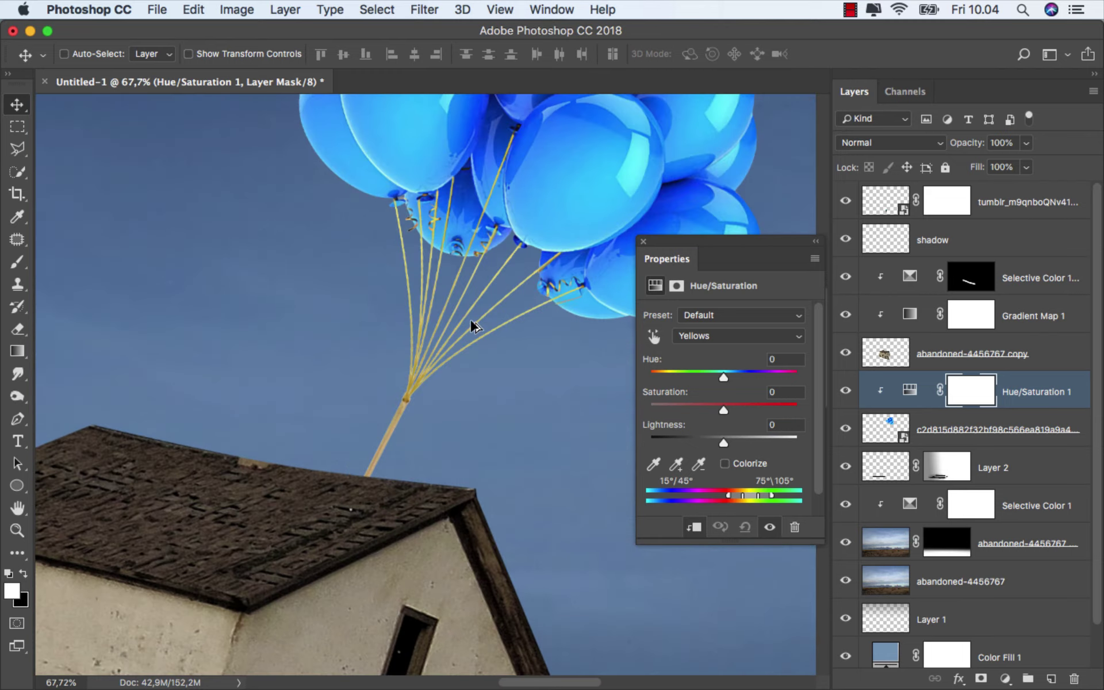
{"action": "scroll", "coordinate": [483, 330], "scroll_direction": "up", "scroll_amount": 2}
{"action": "left_click_drag", "start_coordinate": [724, 443], "coordinate": [906, 445]}
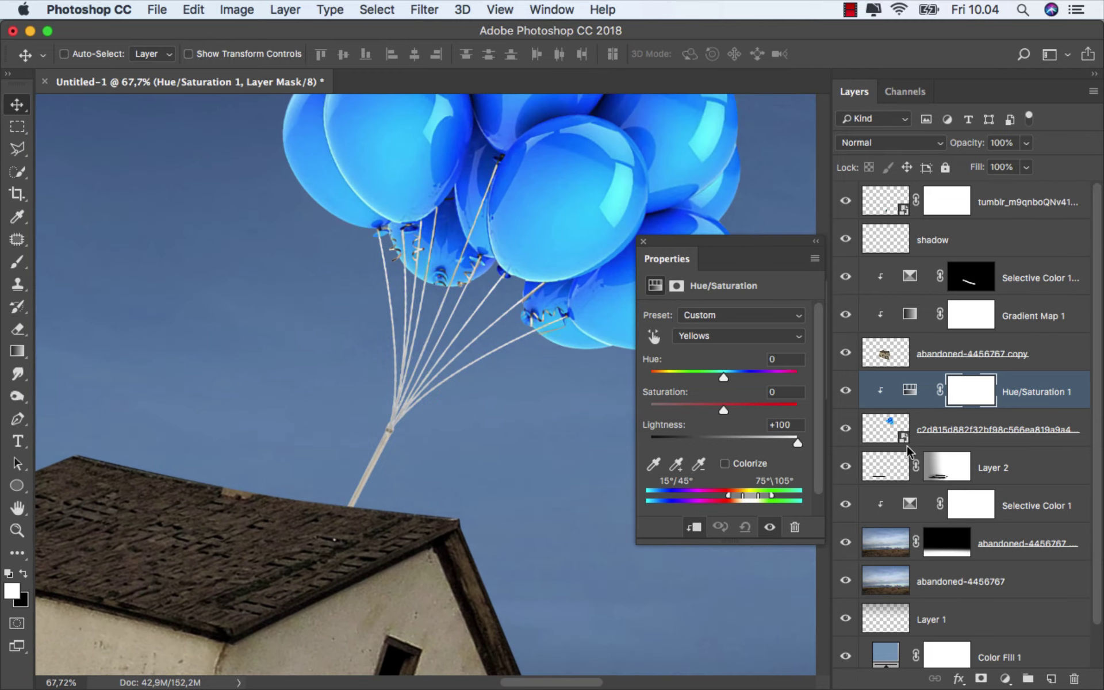
{"action": "scroll", "coordinate": [453, 440], "scroll_direction": "down", "scroll_amount": 1}
{"action": "scroll", "coordinate": [454, 442], "scroll_direction": "down", "scroll_amount": 1}
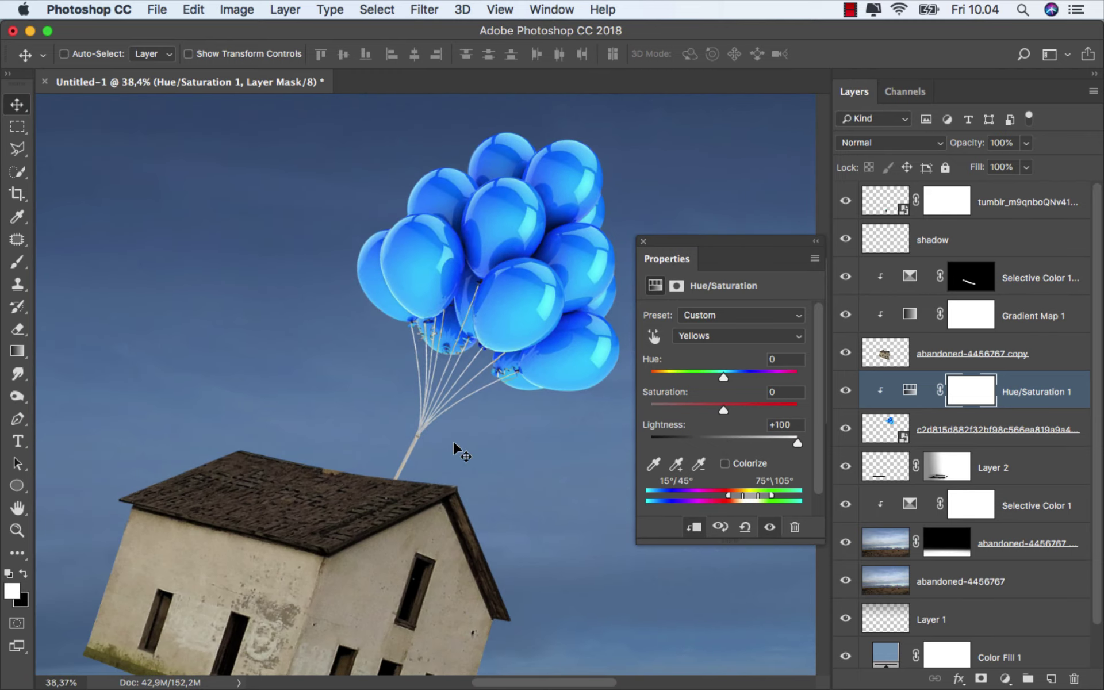
- Set Blues Lightness to -31 to darken the balloons, then close Properties and fit on screen
{"action": "left_click", "coordinate": [701, 335]}
{"action": "left_click", "coordinate": [715, 375]}
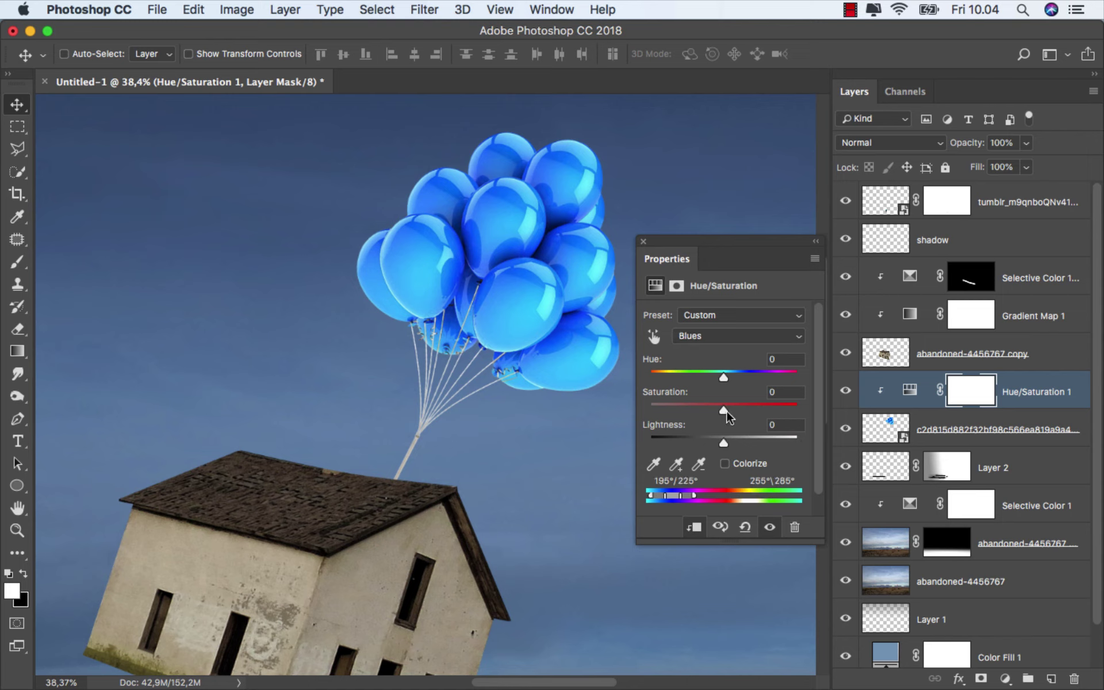
{"action": "left_click_drag", "start_coordinate": [724, 444], "coordinate": [683, 443]}
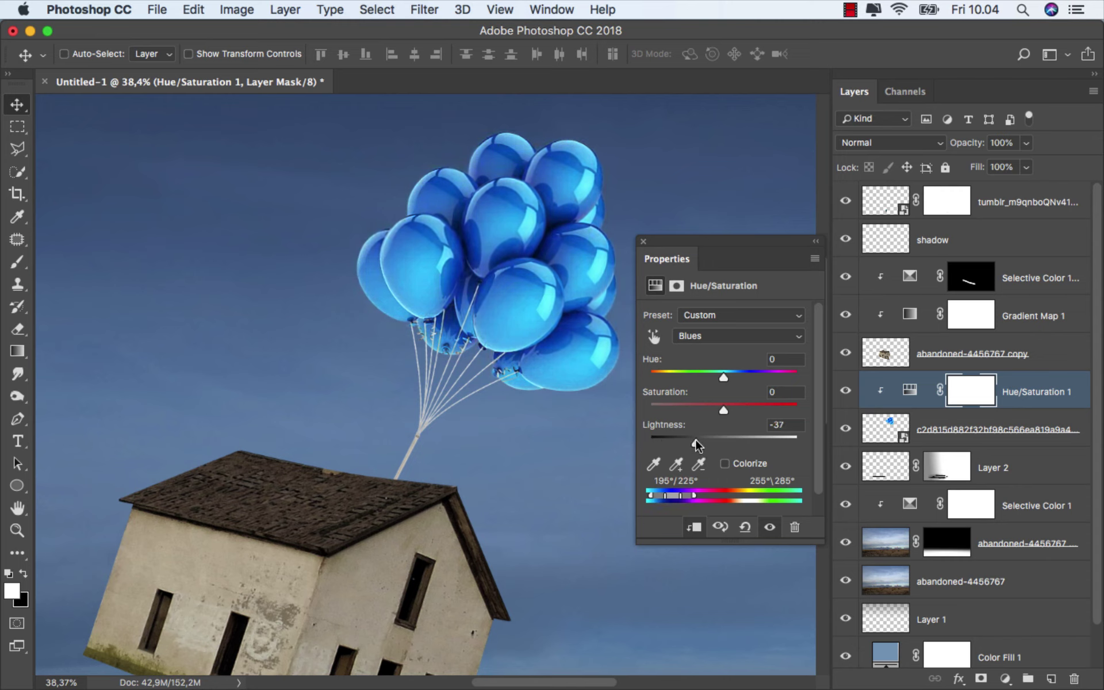
{"action": "left_click_drag", "start_coordinate": [695, 439], "coordinate": [700, 438]}
{"action": "scroll", "coordinate": [504, 448], "scroll_direction": "down", "scroll_amount": 5}
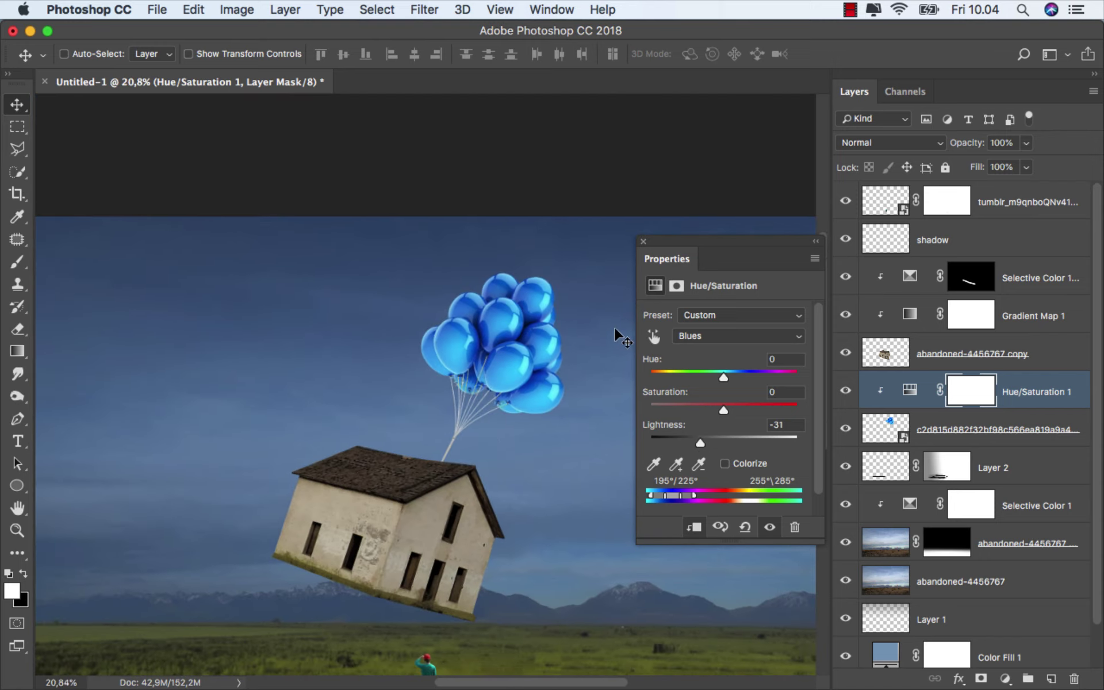
{"action": "left_click", "coordinate": [643, 241]}
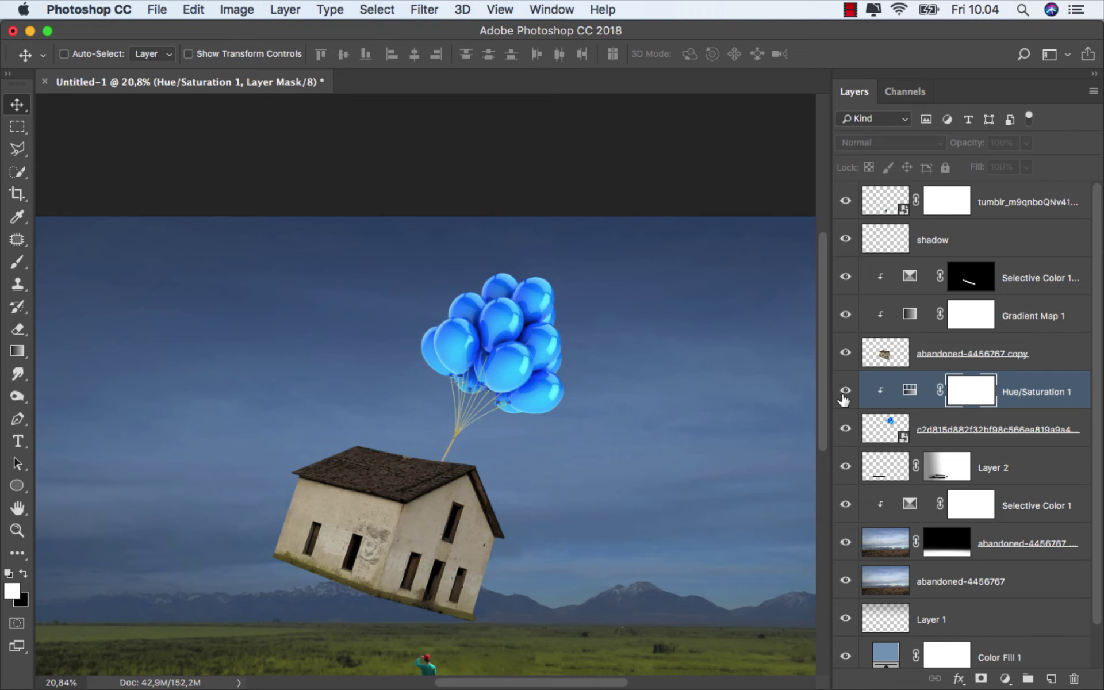
{"action": "left_click_drag", "start_coordinate": [752, 394], "coordinate": [650, 326]}
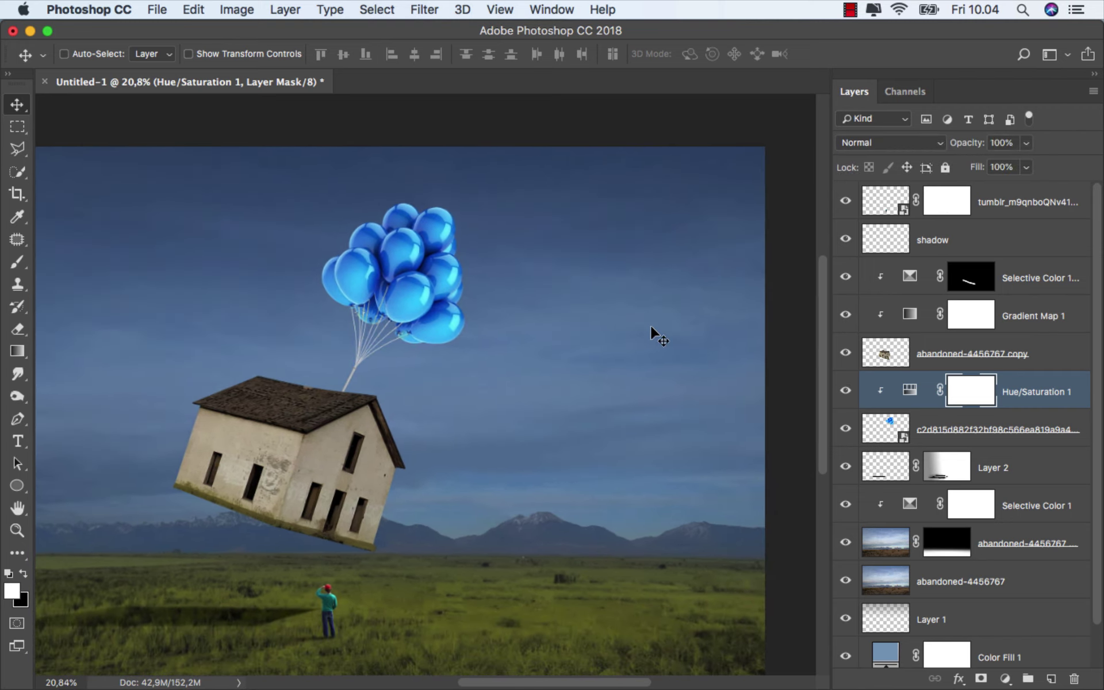
{"action": "key", "text": "super+0"}
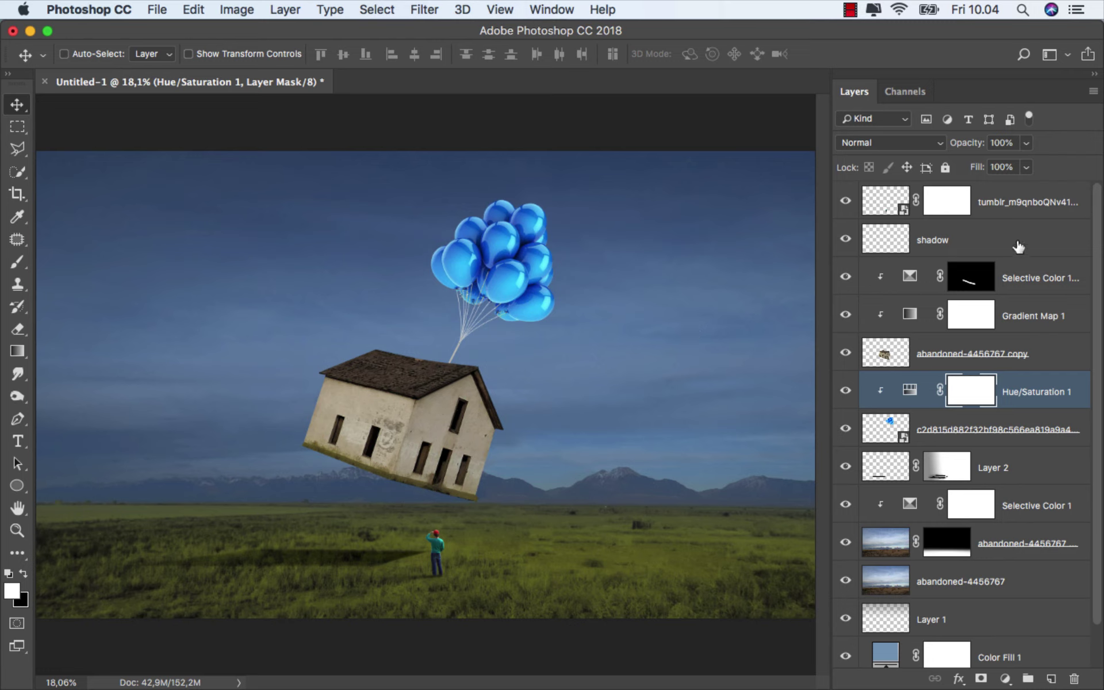
- Create a new empty layer named 'rope' above the Selective Color copy
{"action": "left_click", "coordinate": [1013, 280]}
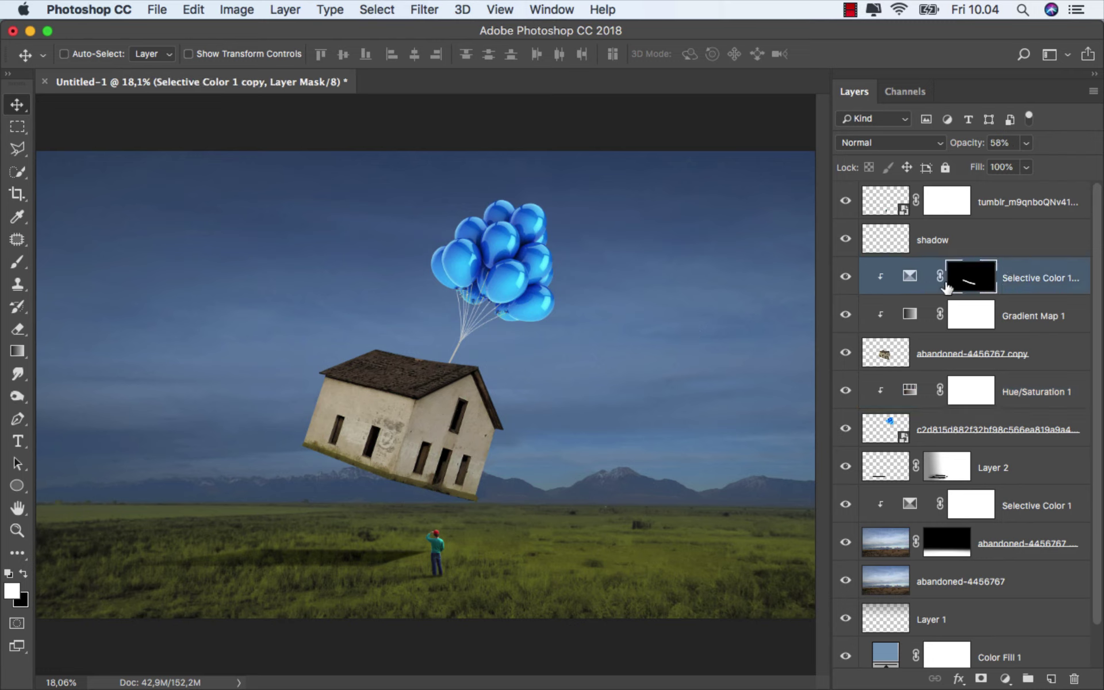
{"action": "left_click", "coordinate": [846, 353]}
{"action": "left_click", "coordinate": [845, 353]}
{"action": "key", "text": "ctrl+2"}
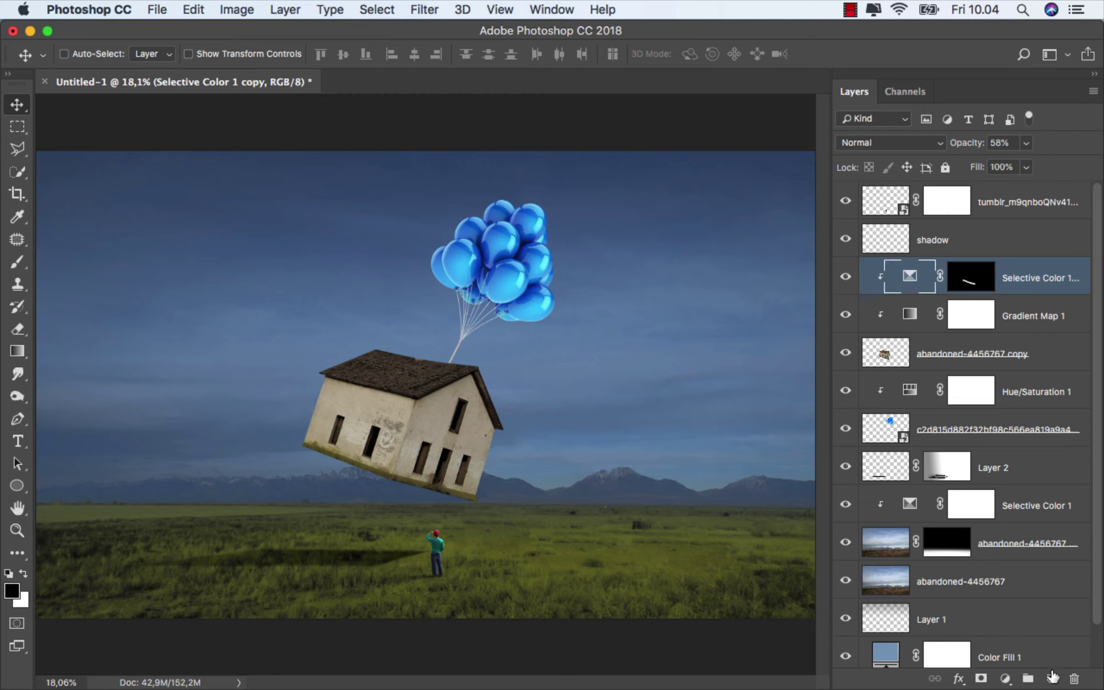
{"action": "left_click", "coordinate": [1051, 678]}
{"action": "double_click", "coordinate": [930, 278]}
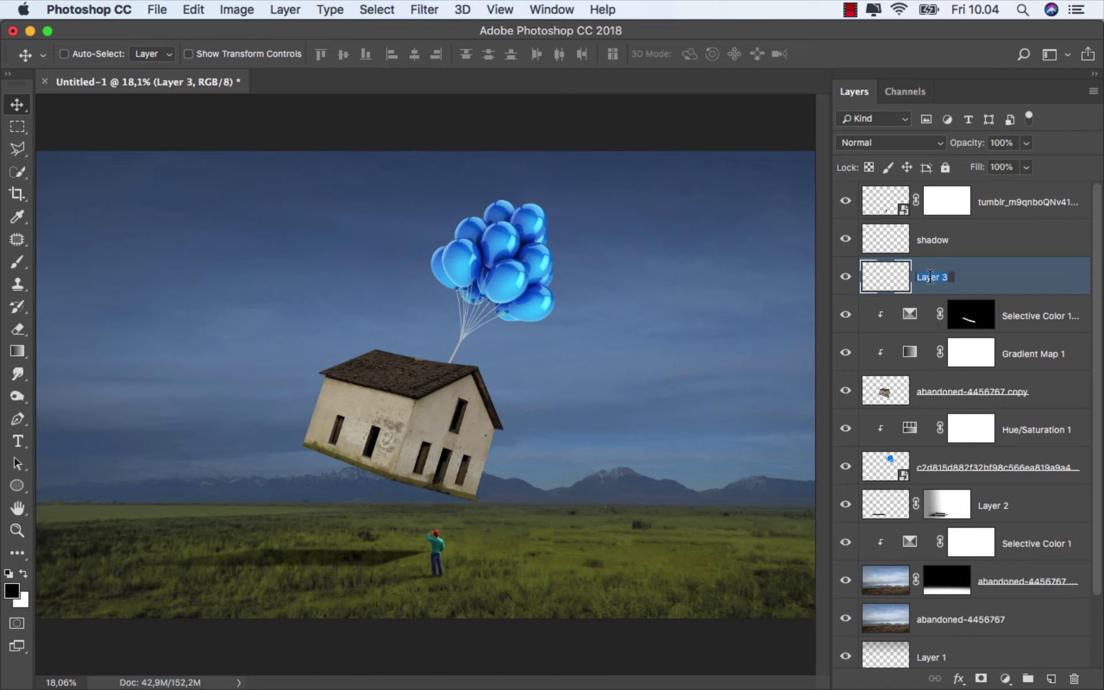
{"action": "type", "text": "rope"}
{"action": "key", "text": "Return"}
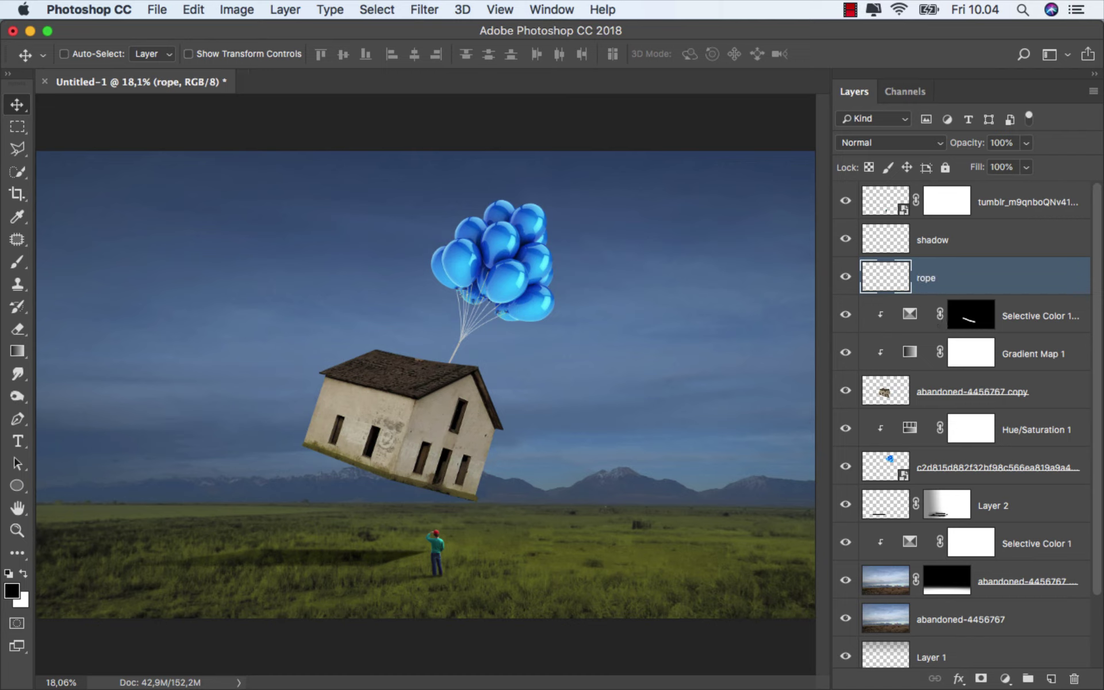
- Set up a white Brush at 5 px size
{"action": "key", "text": "x"}
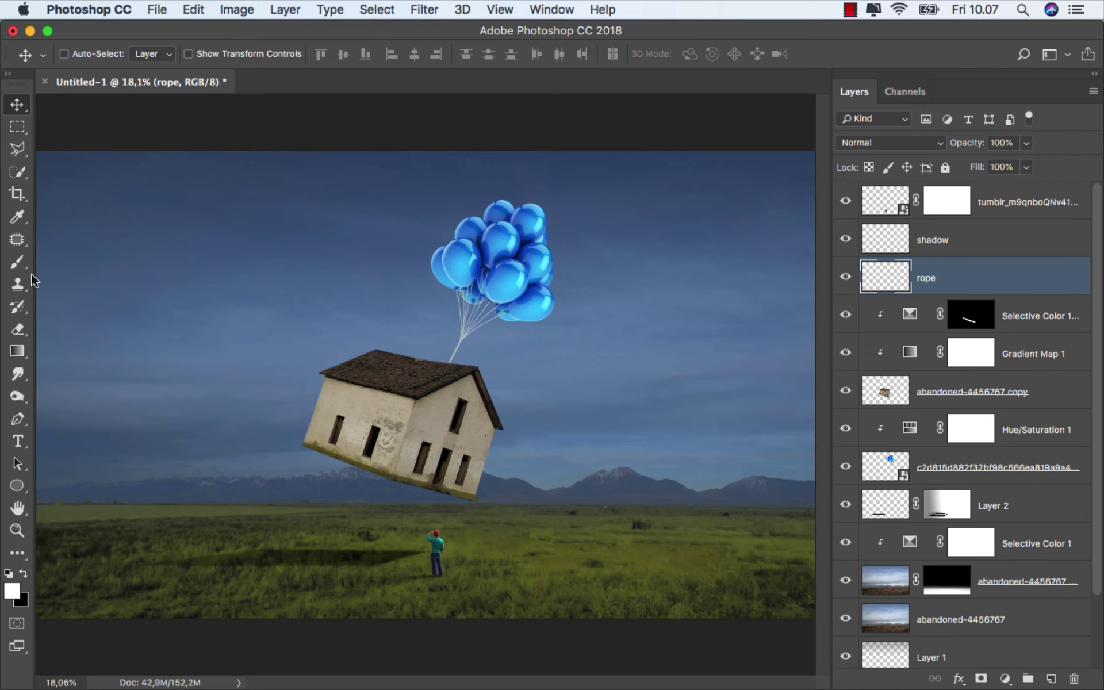
{"action": "right_click", "coordinate": [17, 262]}
{"action": "left_click", "coordinate": [56, 260]}
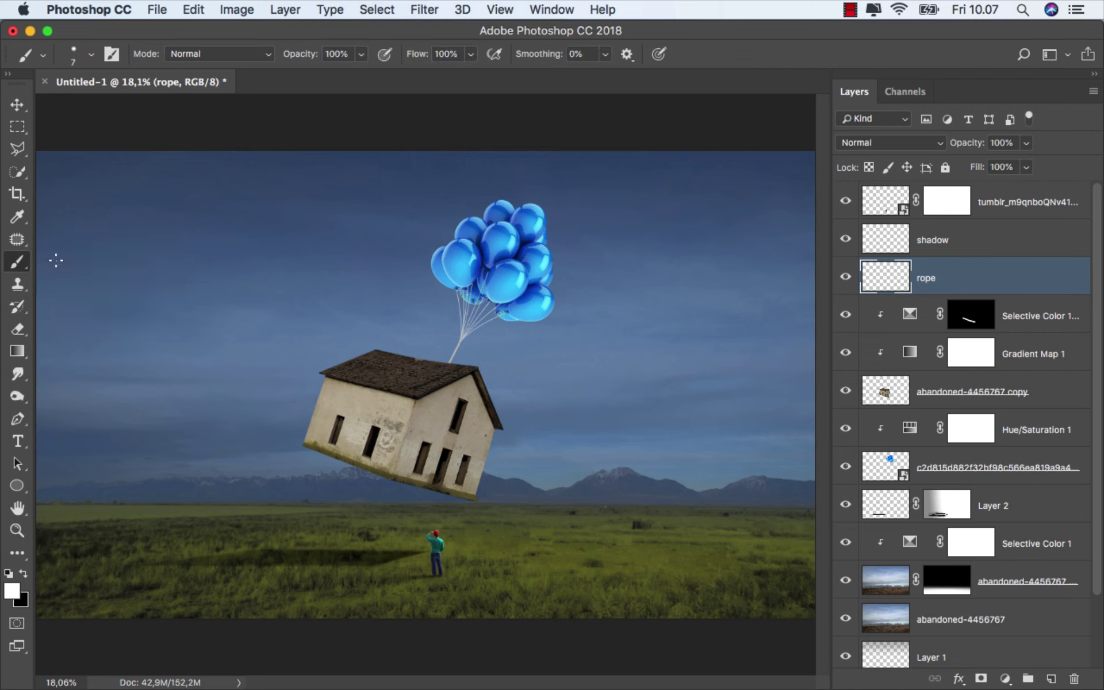
{"action": "right_click", "coordinate": [258, 254]}
{"action": "left_click_drag", "start_coordinate": [450, 271], "coordinate": [395, 273]}
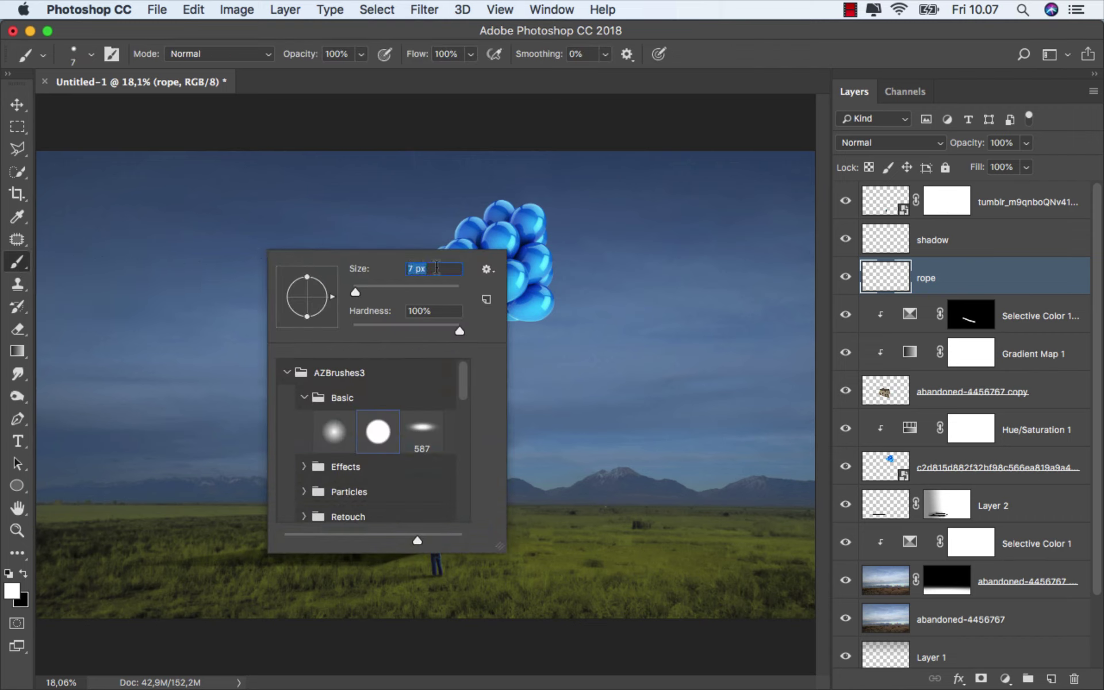
{"action": "type", "text": "5"}
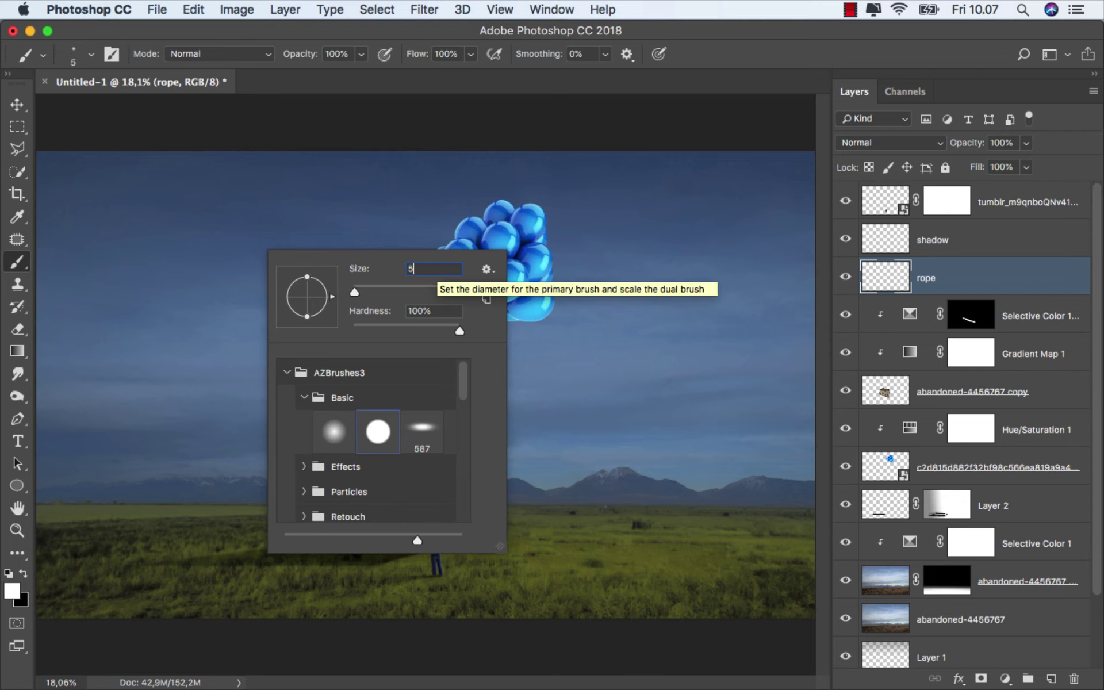
{"action": "key", "text": "Return"}
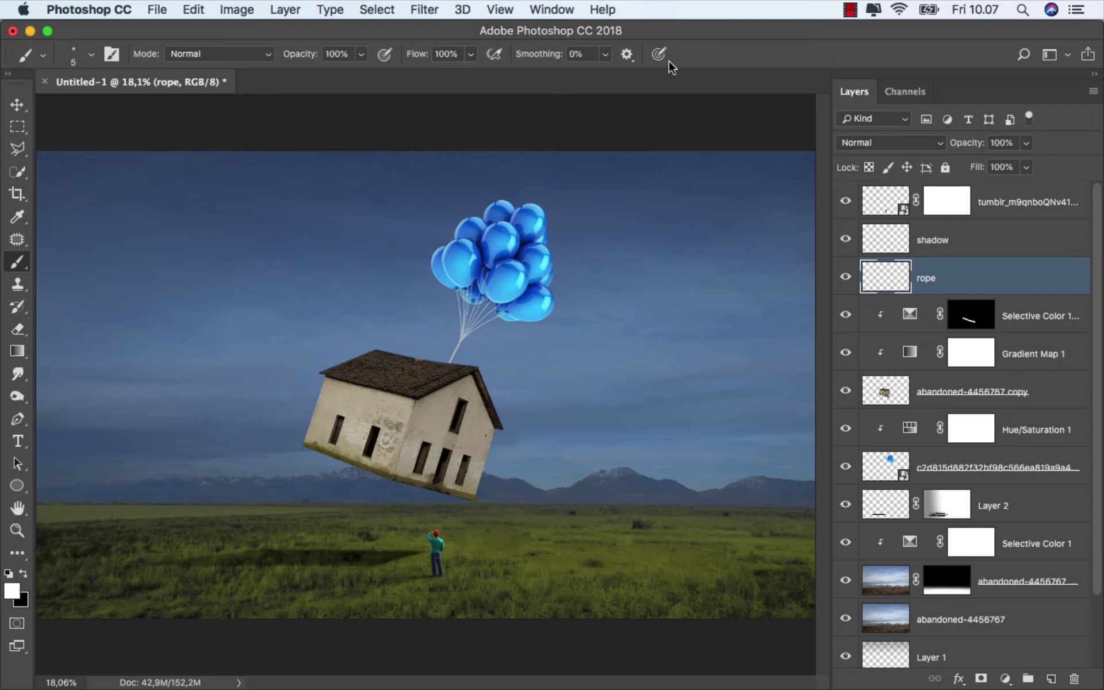
- Paint trial rope strokes over the roof and wall, then undo them
{"action": "scroll", "coordinate": [500, 338], "scroll_direction": "up", "scroll_amount": 5}
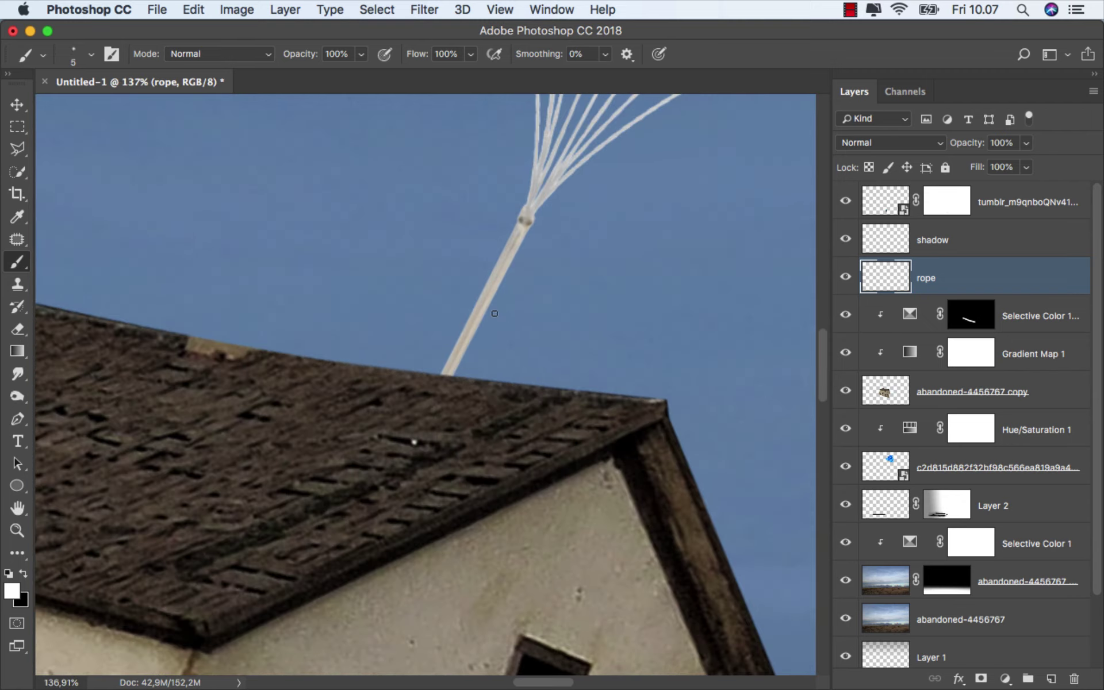
{"action": "left_click_drag", "start_coordinate": [494, 313], "coordinate": [736, 329]}
{"action": "scroll", "coordinate": [690, 328], "scroll_direction": "down", "scroll_amount": 3}
{"action": "key", "text": "ctrl+z"}
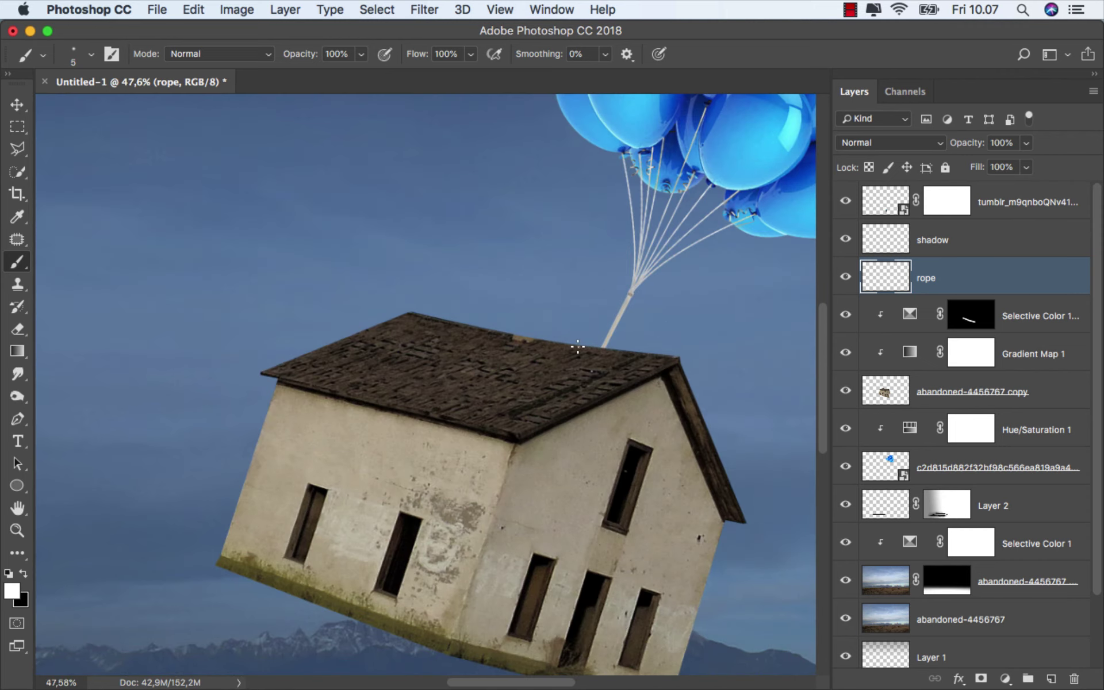
{"action": "left_click_drag", "start_coordinate": [578, 346], "coordinate": [491, 401]}
{"action": "left_click", "coordinate": [411, 582], "text": "shift"}
{"action": "scroll", "coordinate": [430, 379], "scroll_direction": "down", "scroll_amount": 3}
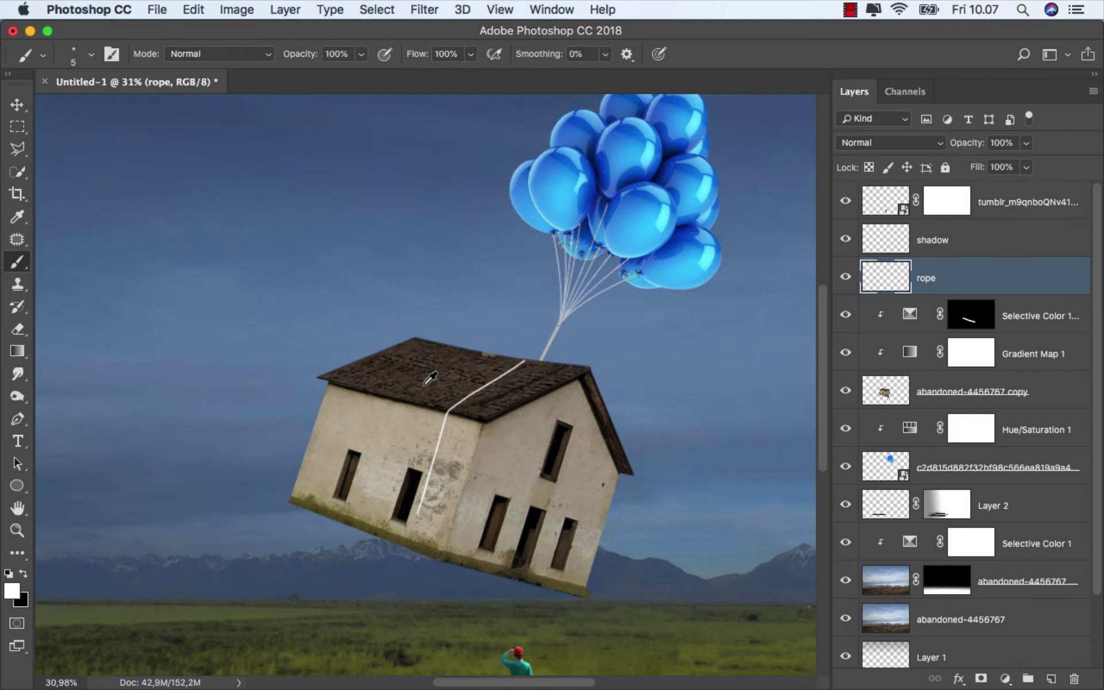
{"action": "scroll", "coordinate": [430, 380], "scroll_direction": "up", "scroll_amount": 1}
{"action": "scroll", "coordinate": [430, 380], "scroll_direction": "up", "scroll_amount": 2}
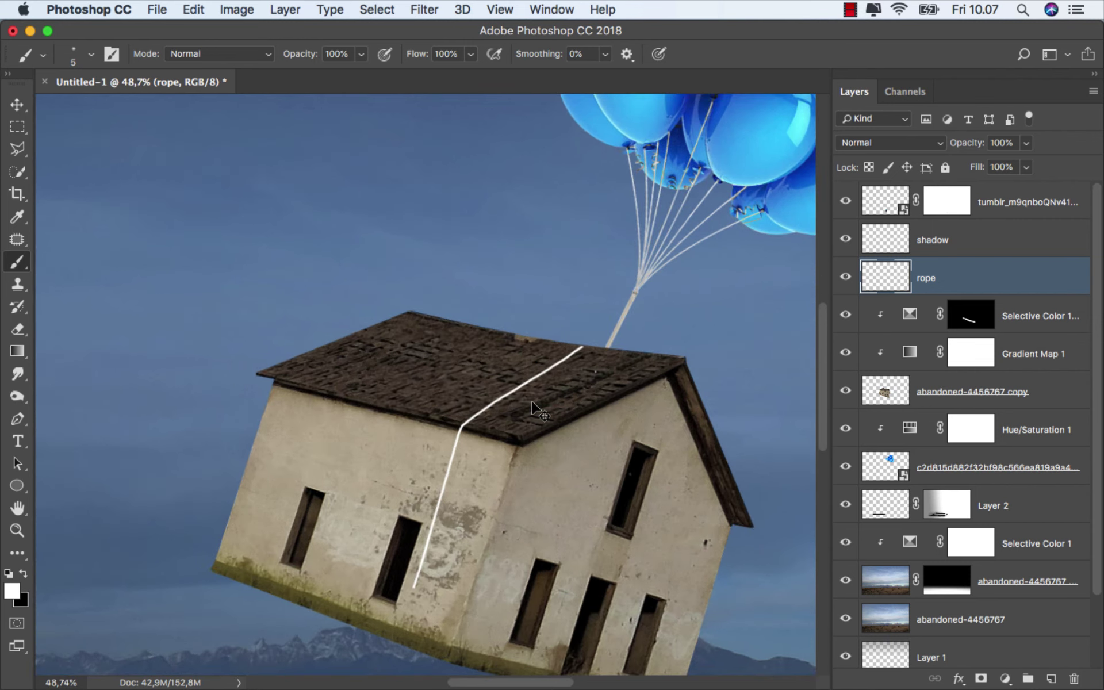
{"action": "key", "text": "ctrl+alt+z"}
{"action": "key", "text": "ctrl+alt+z"}
{"action": "mouse_move", "coordinate": [511, 391]}
{"action": "left_mouse_down"}
{"action": "mouse_move", "coordinate": [431, 301]}
{"action": "mouse_move", "coordinate": [431, 276]}
{"action": "left_mouse_up"}
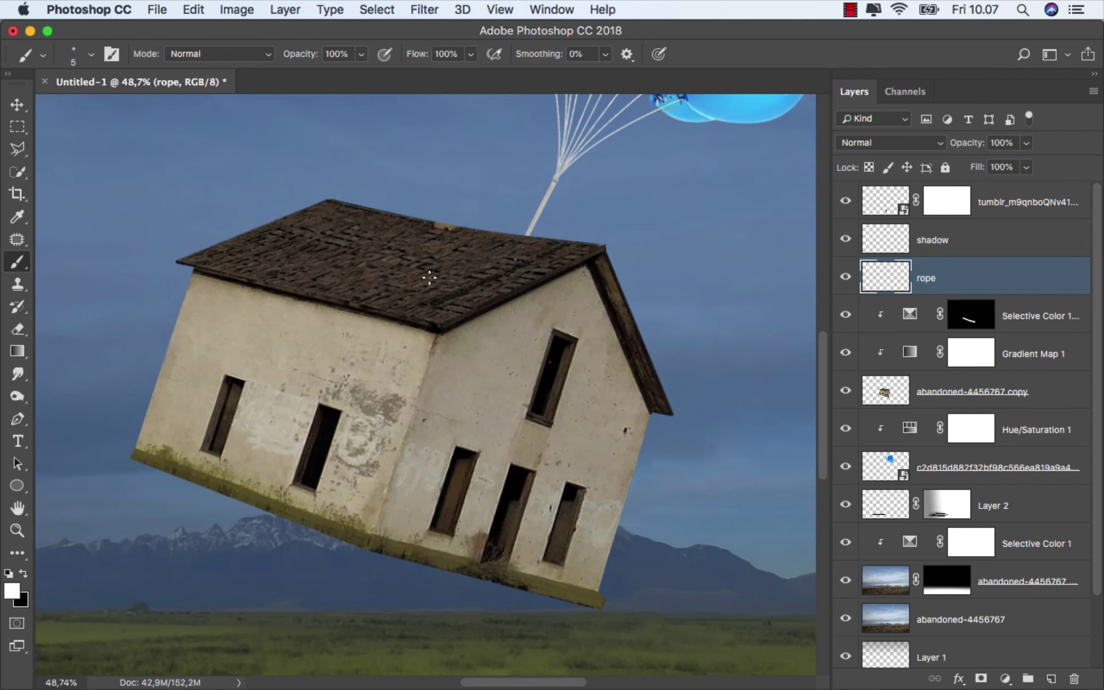
- Draw the first Pen strap path from the rope base over the roof edge to the house base
{"action": "scroll", "coordinate": [402, 288], "scroll_direction": "up", "scroll_amount": 1}
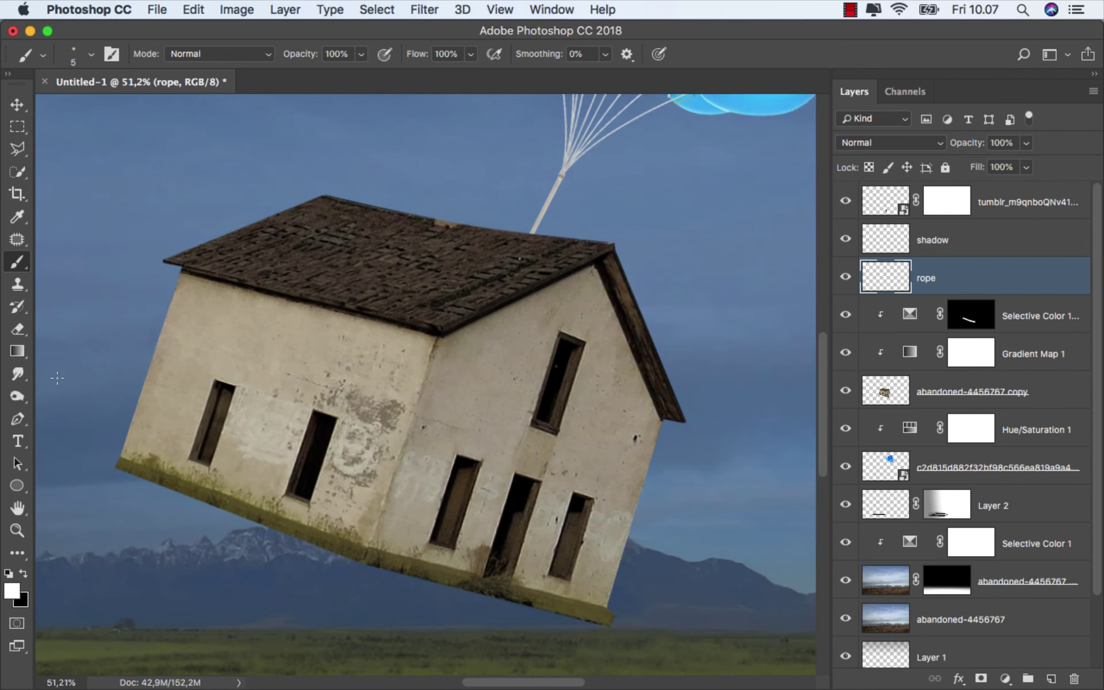
{"action": "left_click_drag", "start_coordinate": [20, 420], "coordinate": [45, 415]}
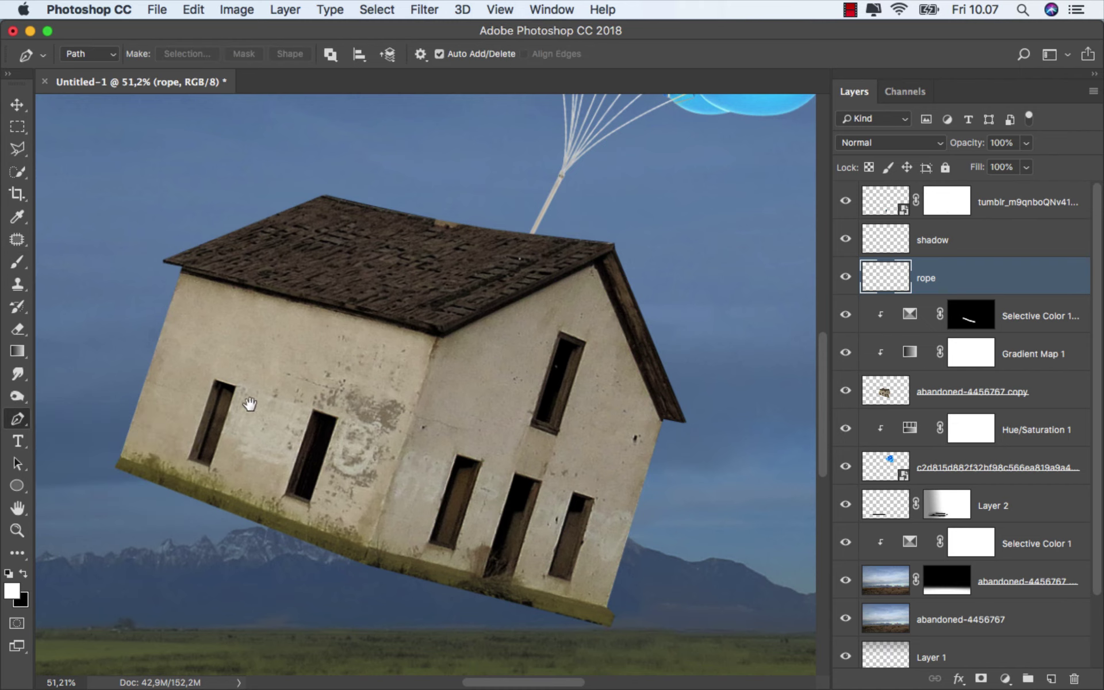
{"action": "scroll", "coordinate": [345, 417], "scroll_direction": "left", "scroll_amount": 3}
{"action": "scroll", "coordinate": [345, 417], "scroll_direction": "up", "scroll_amount": 2}
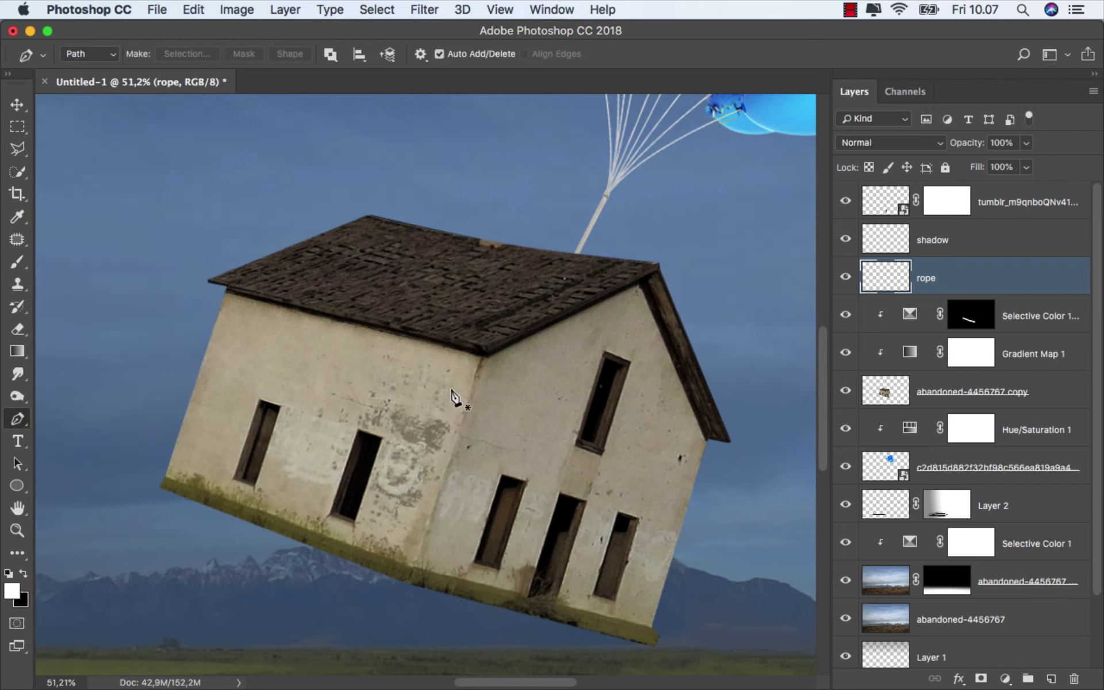
{"action": "left_click", "coordinate": [573, 255]}
{"action": "left_click", "coordinate": [401, 326]}
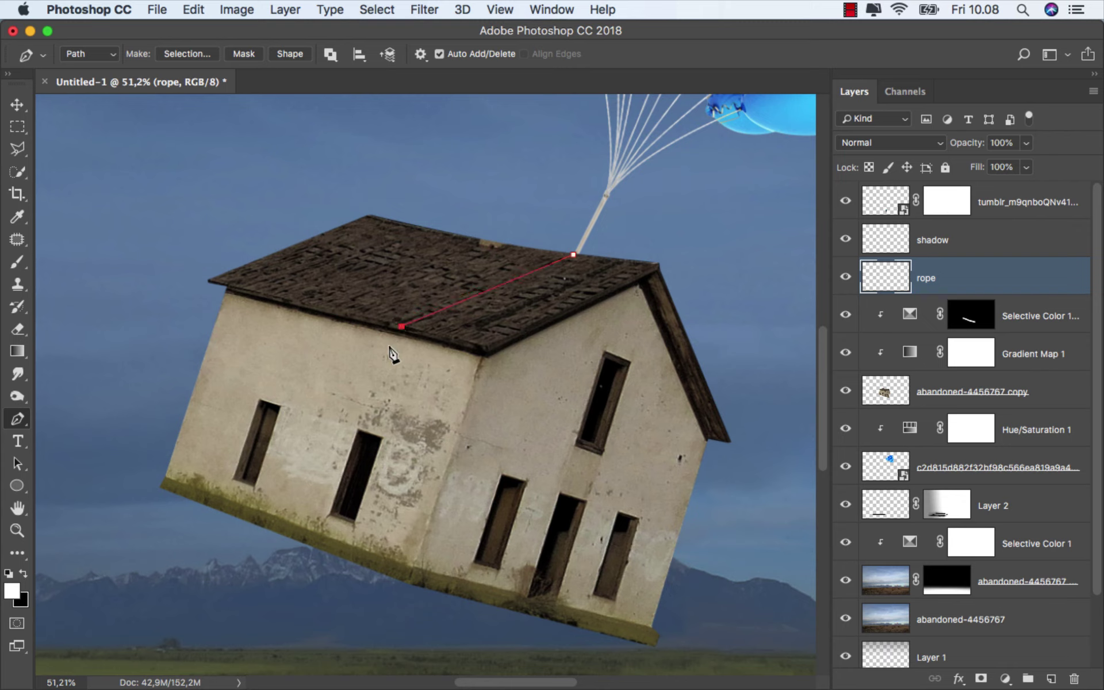
{"action": "left_click", "coordinate": [300, 541]}
{"action": "left_click", "coordinate": [17, 419]}
- Draw two more strap paths from the roof top over its edge down the walls
{"action": "left_click", "coordinate": [447, 232]}
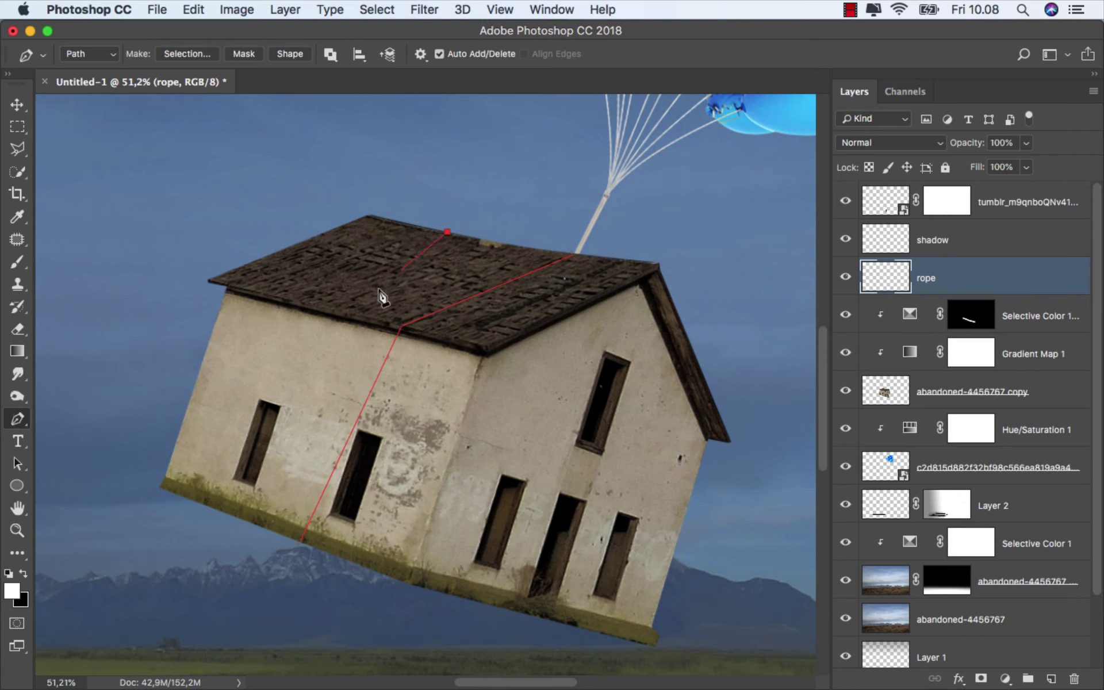
{"action": "left_click", "coordinate": [326, 306]}
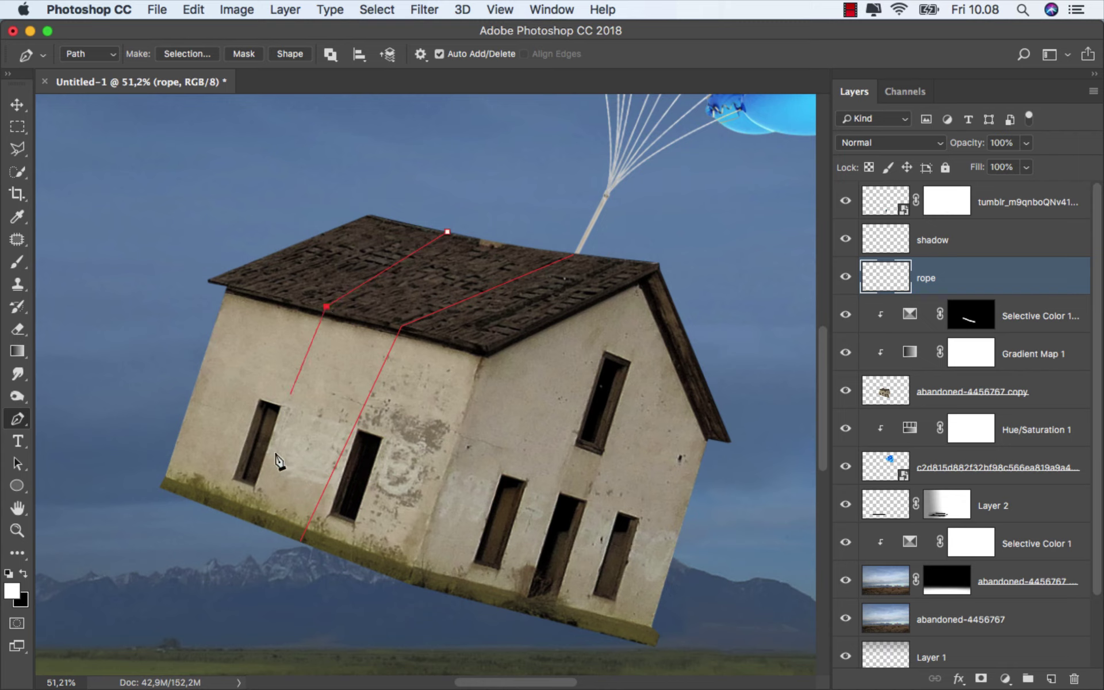
{"action": "left_click", "coordinate": [252, 523]}
{"action": "left_click", "coordinate": [19, 420]}
{"action": "left_click", "coordinate": [593, 257]}
{"action": "left_click", "coordinate": [546, 319]}
{"action": "left_click", "coordinate": [502, 607]}
{"action": "left_click", "coordinate": [14, 421]}
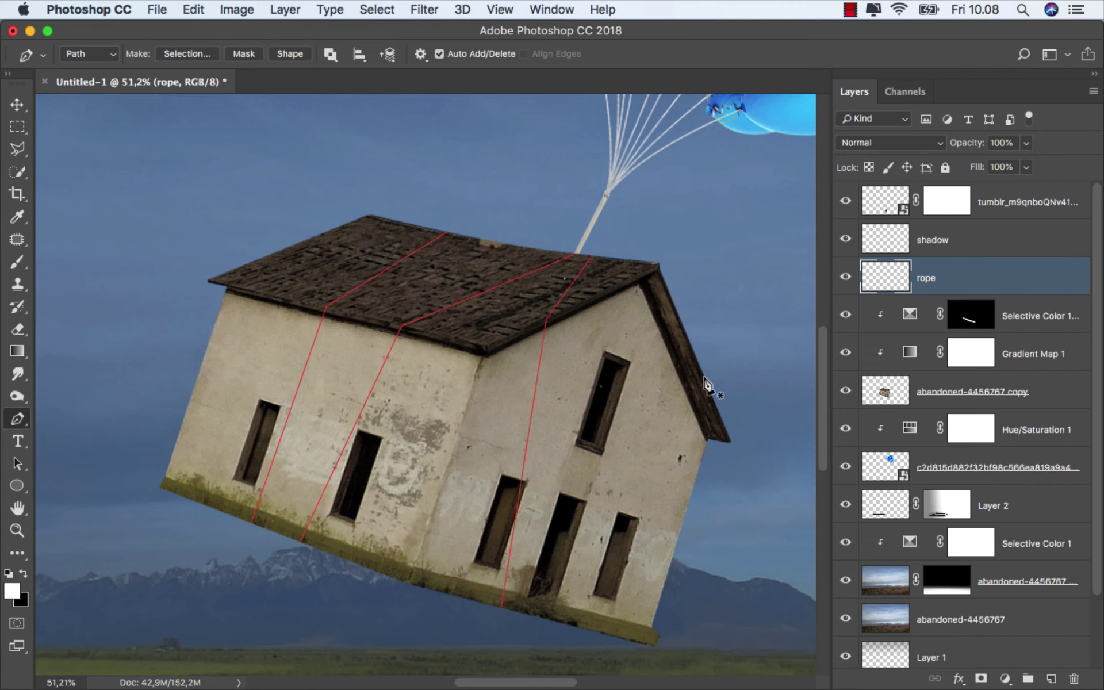
- Draw a last short strap path across the roof
{"action": "left_click", "coordinate": [564, 623]}
{"action": "left_click", "coordinate": [412, 225]}
{"action": "left_click", "coordinate": [308, 241]}
{"action": "left_click", "coordinate": [17, 419]}
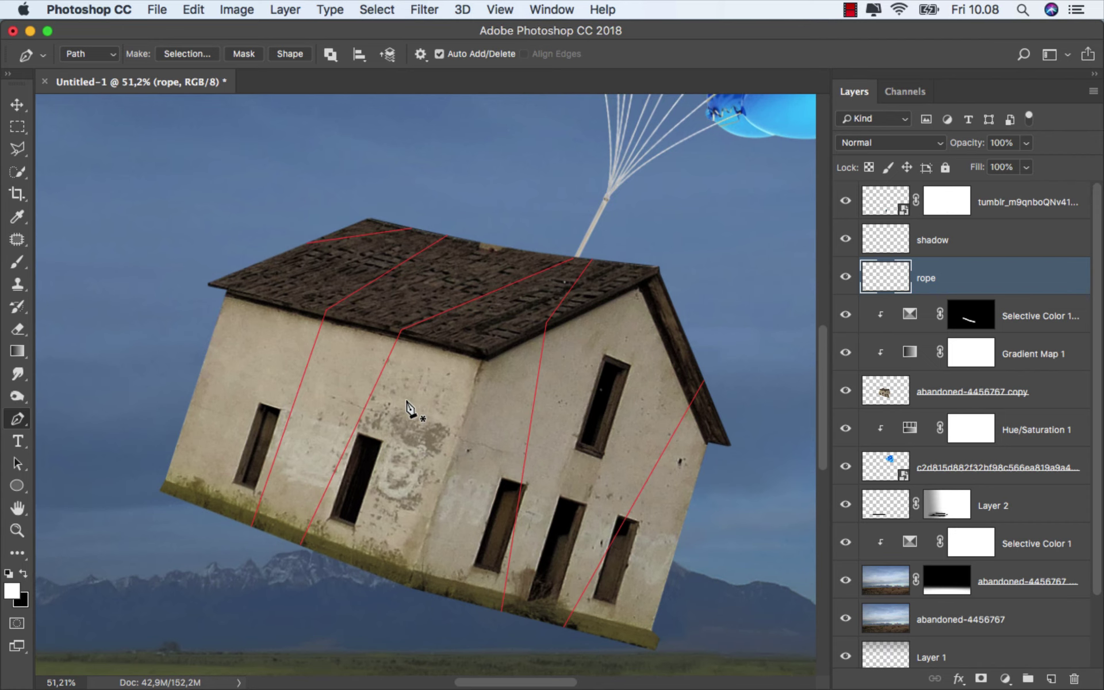
{"action": "scroll", "coordinate": [406, 404], "scroll_direction": "down", "scroll_amount": 3}
- Stroke the strap paths with the 5 px white brush, then delete the path outlines
{"action": "scroll", "coordinate": [407, 404], "scroll_direction": "down", "scroll_amount": 3}
{"action": "right_click", "coordinate": [498, 244]}
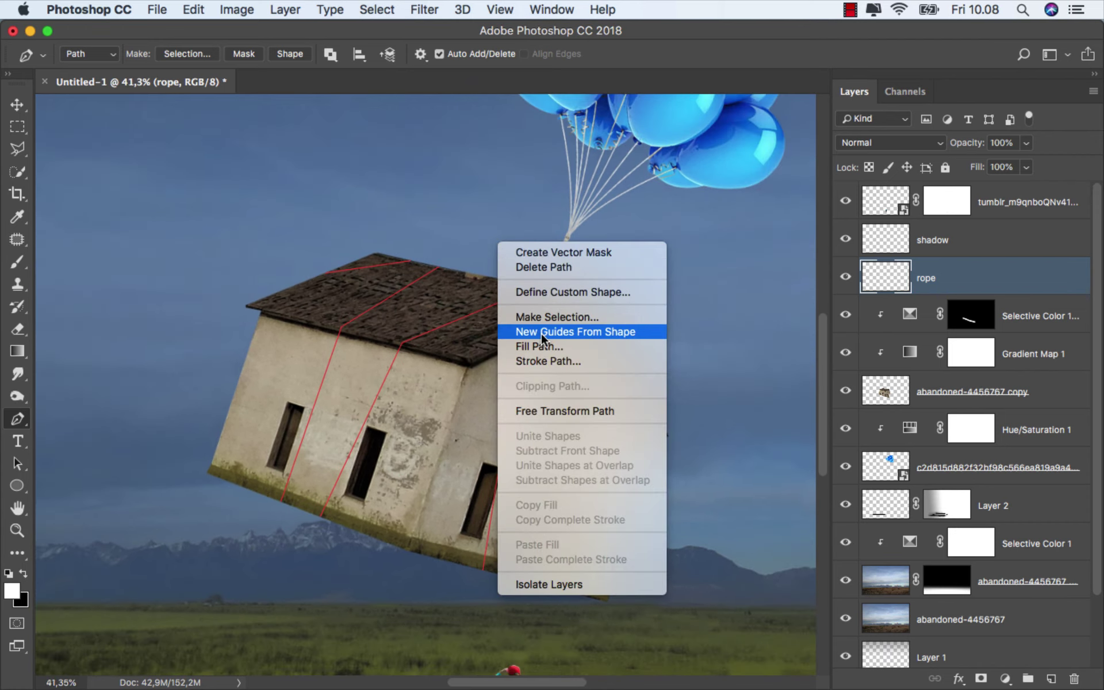
{"action": "left_click", "coordinate": [546, 361]}
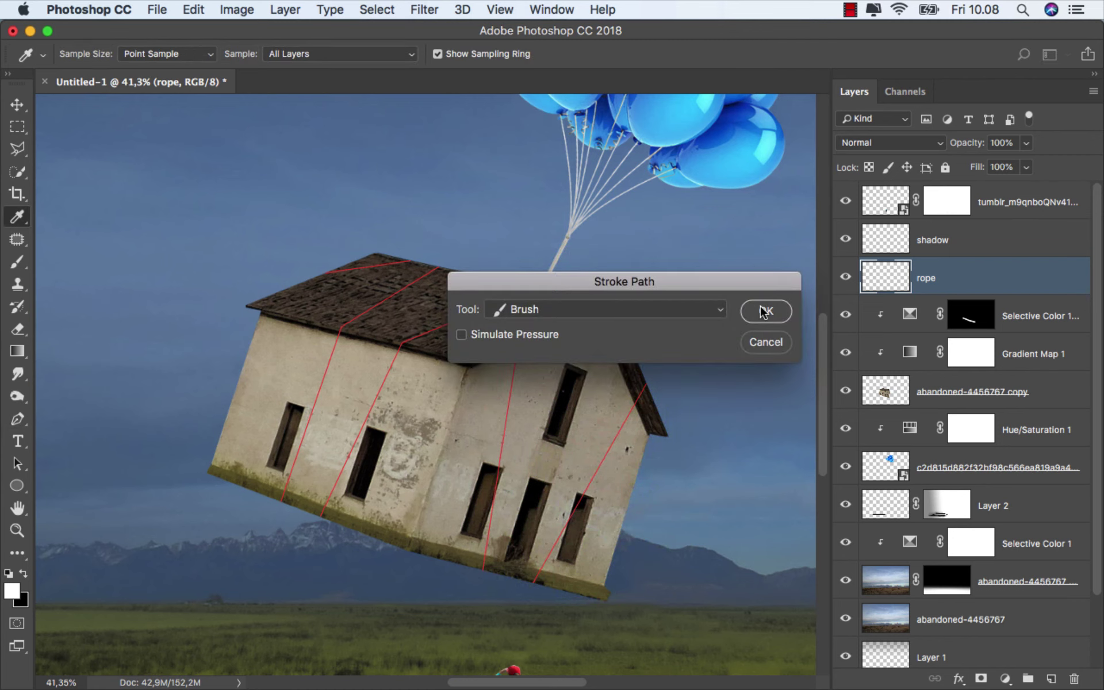
{"action": "left_click", "coordinate": [763, 312]}
{"action": "right_click", "coordinate": [649, 275]}
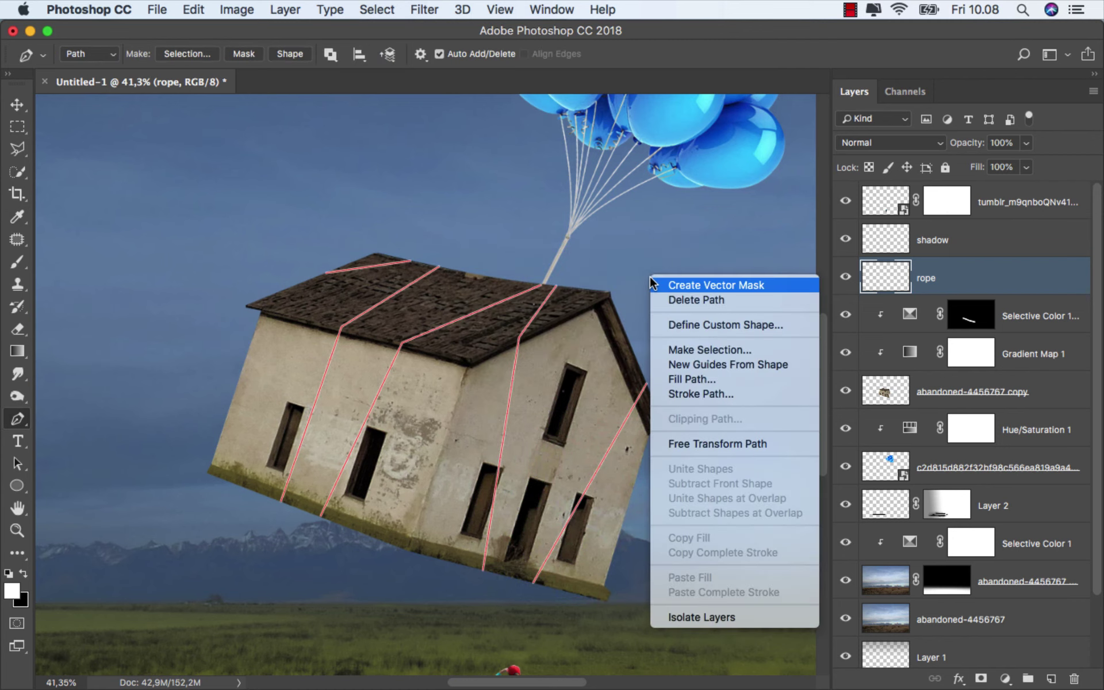
{"action": "left_click", "coordinate": [676, 300]}
{"action": "scroll", "coordinate": [547, 321], "scroll_direction": "down", "scroll_amount": 3}
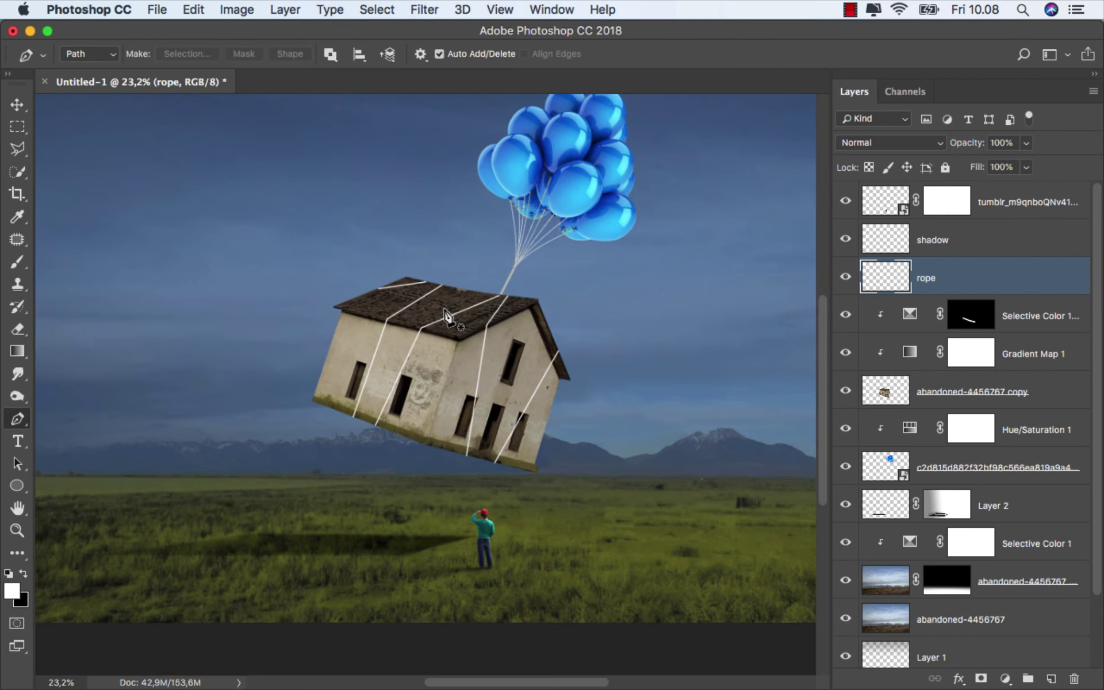
{"action": "scroll", "coordinate": [587, 357], "scroll_direction": "up", "scroll_amount": 2}
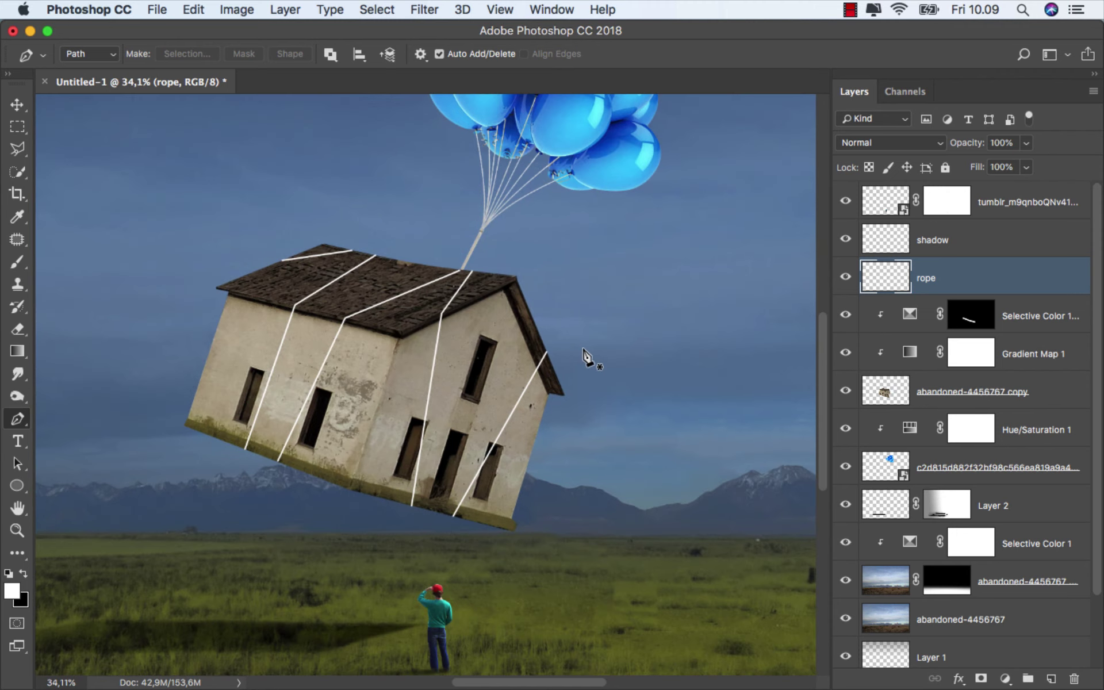
{"action": "scroll", "coordinate": [584, 357], "scroll_direction": "down", "scroll_amount": 3}
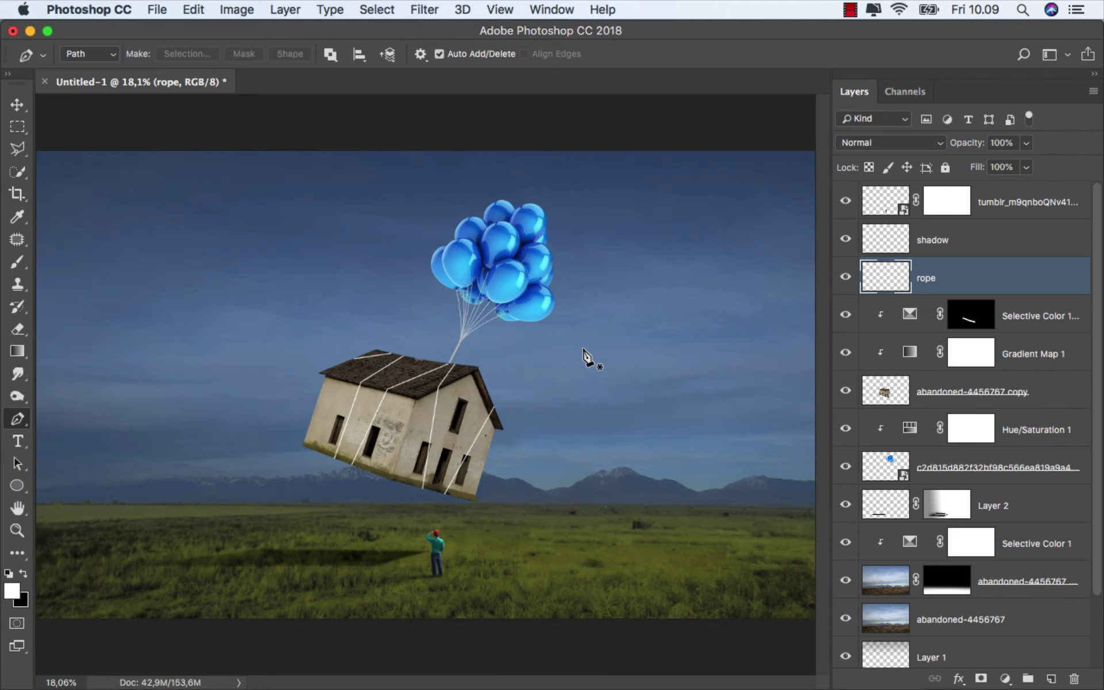
- Show the shadow on Layer 2 and select the Selective Color 1 adjustment
{"action": "key", "text": "v"}
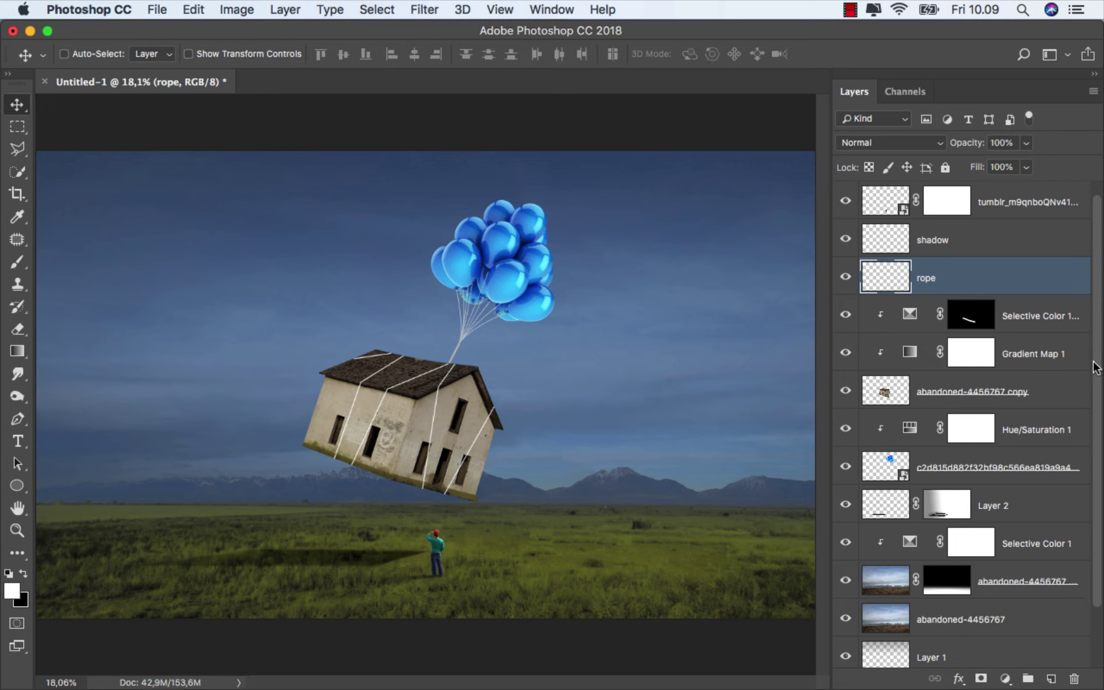
{"action": "left_click_drag", "start_coordinate": [1099, 326], "coordinate": [1093, 436]}
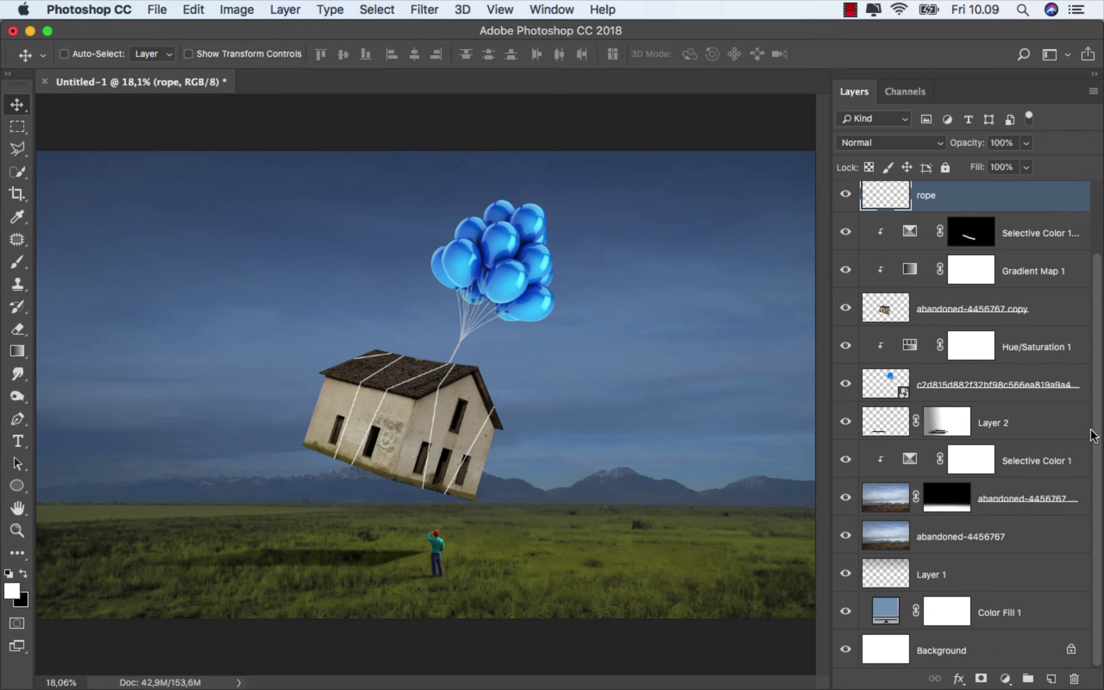
{"action": "left_click", "coordinate": [1006, 435]}
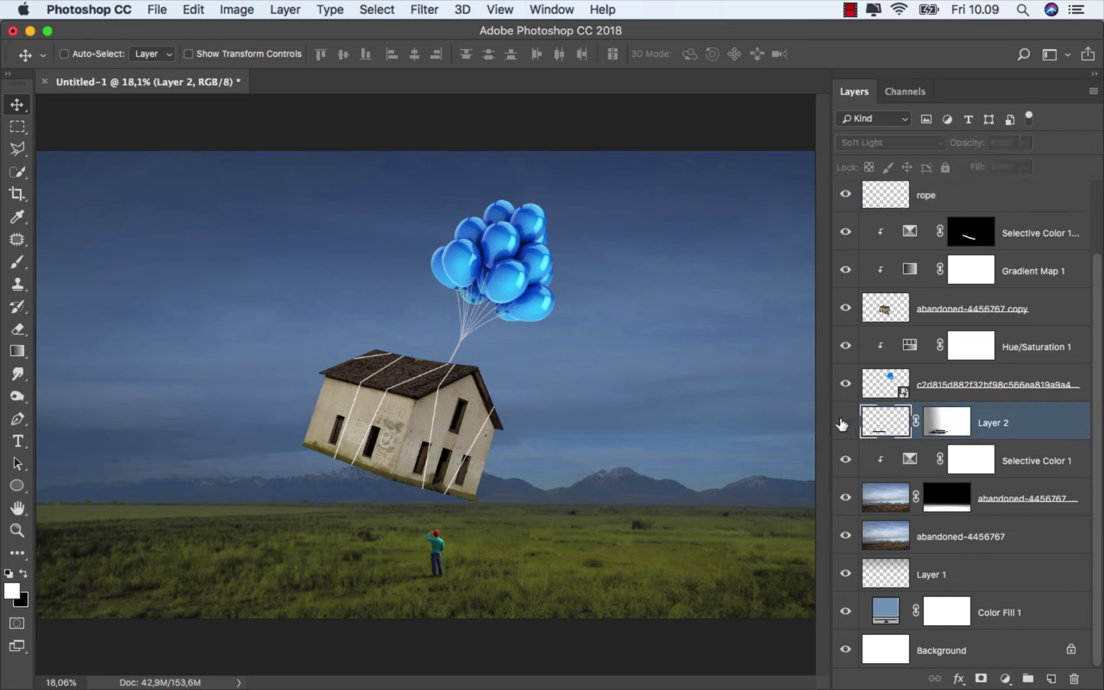
{"action": "left_click", "coordinate": [842, 423]}
{"action": "left_click", "coordinate": [1010, 458]}
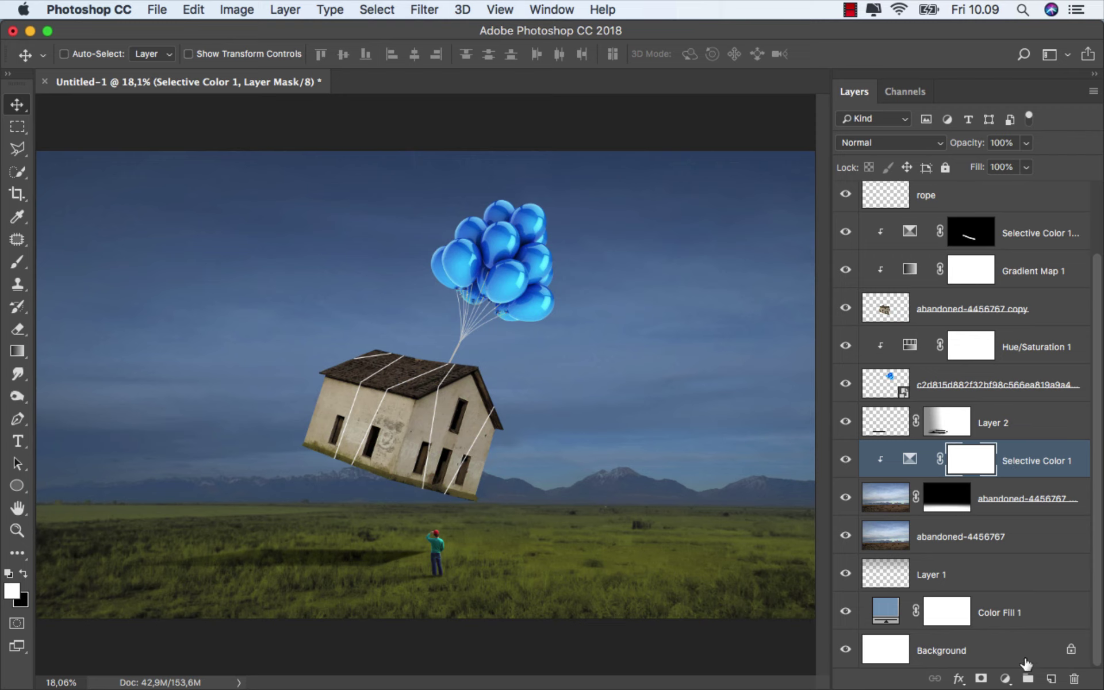
- Add a Levels adjustment with a lowered Output white level to darken the scene
{"action": "left_click", "coordinate": [1005, 679]}
{"action": "left_click", "coordinate": [1026, 418]}
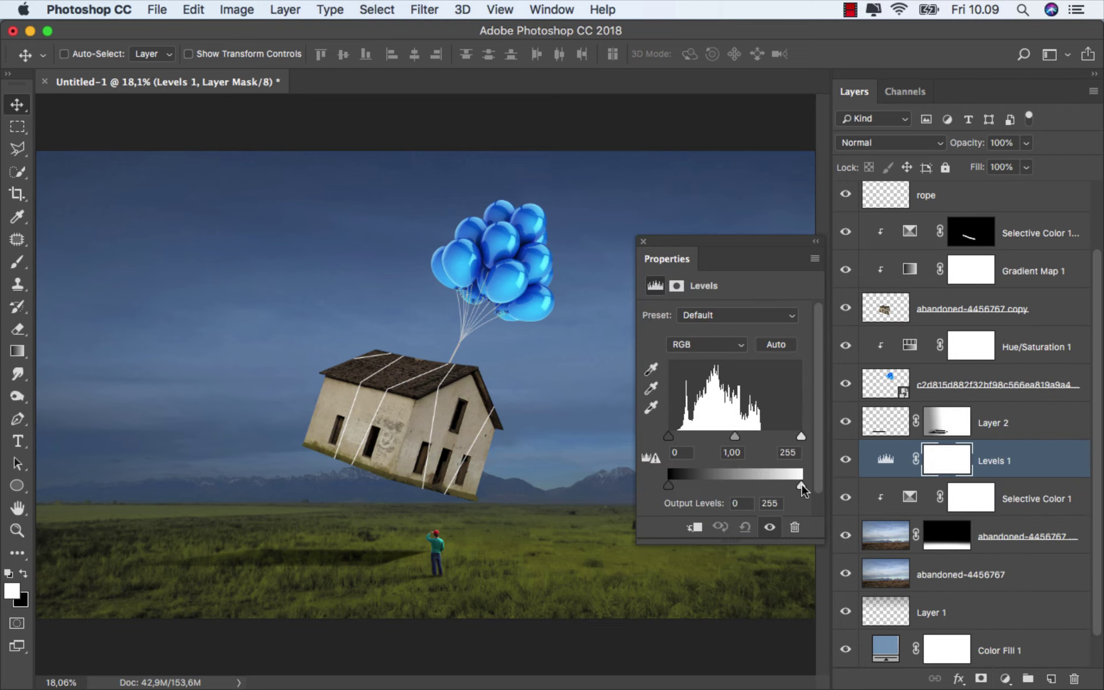
{"action": "left_click_drag", "start_coordinate": [801, 486], "coordinate": [745, 490]}
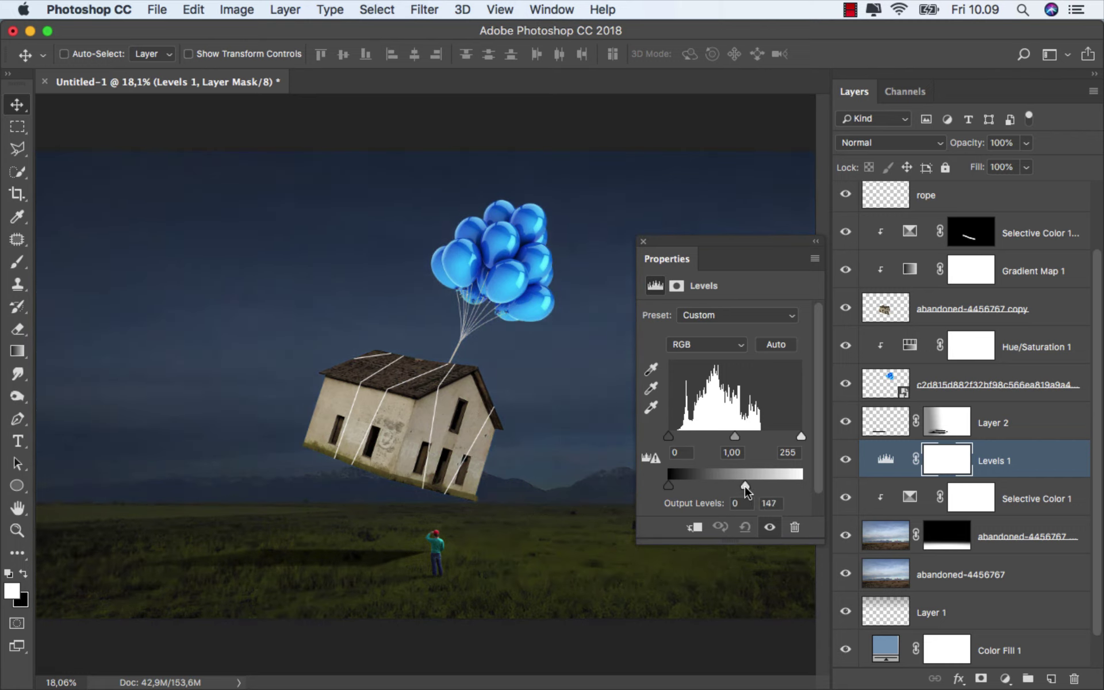
{"action": "left_click", "coordinate": [644, 242]}
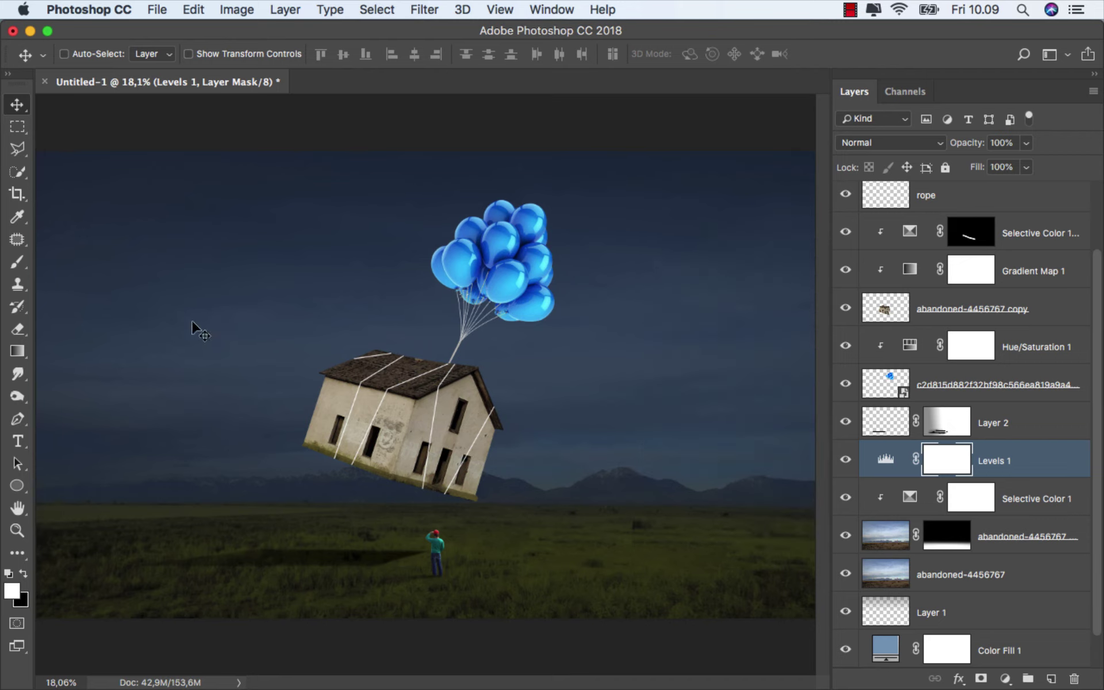
- Paint black radial gradients on the Levels 1 mask to keep the figure and house bright
{"action": "left_click", "coordinate": [17, 351]}
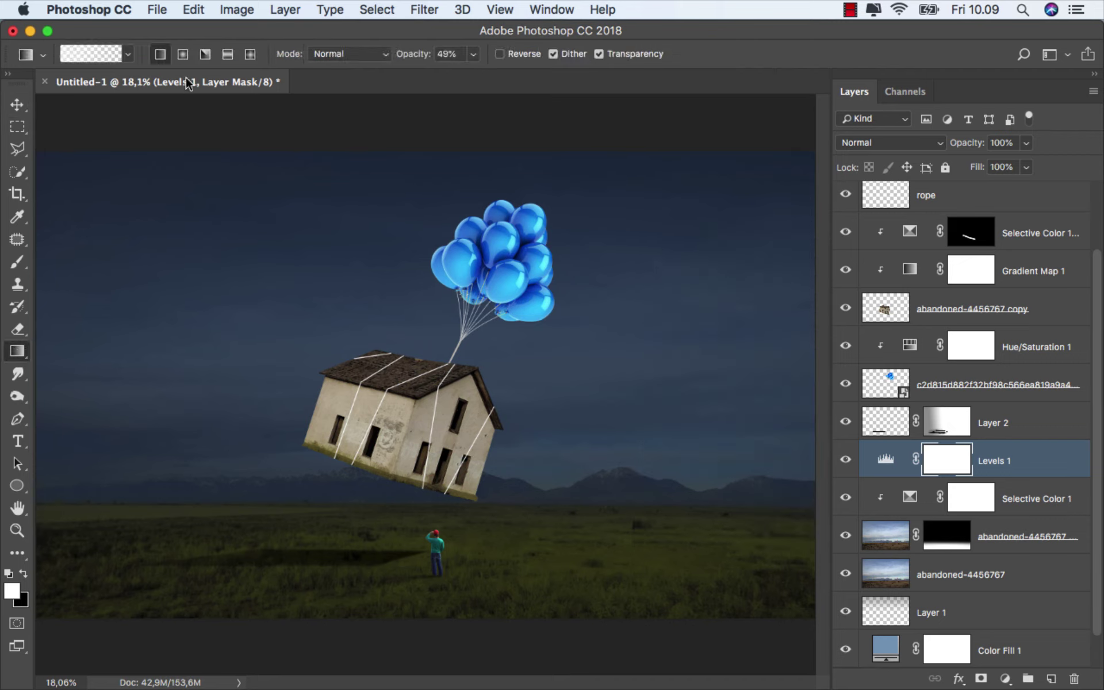
{"action": "left_click", "coordinate": [182, 56]}
{"action": "left_click", "coordinate": [26, 572]}
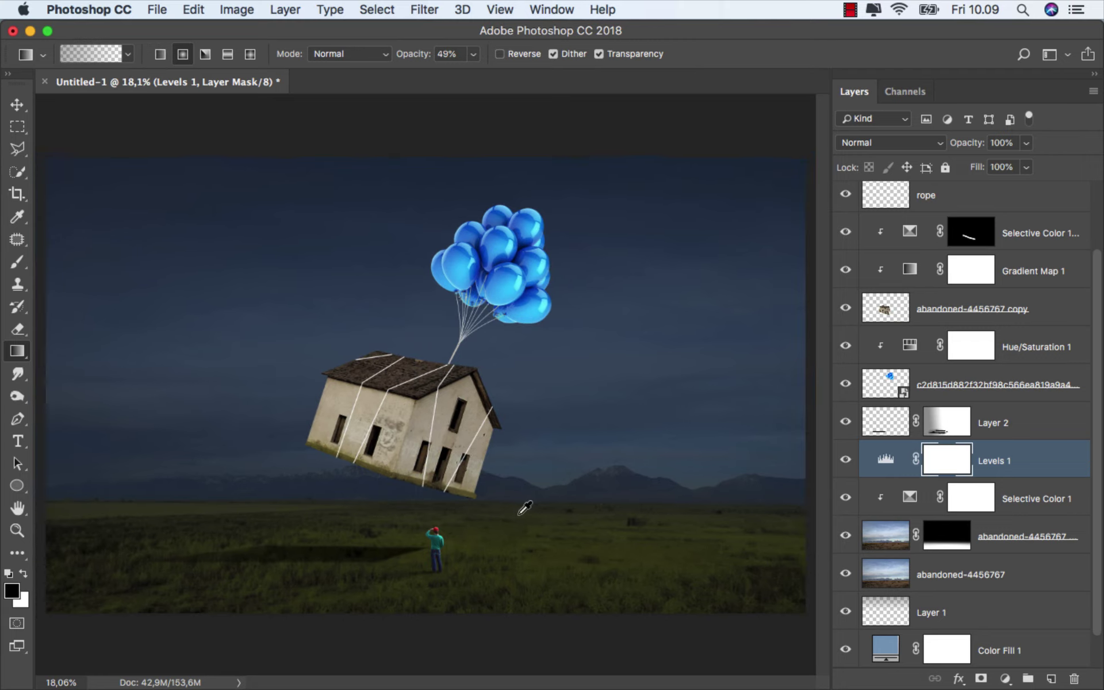
{"action": "scroll", "coordinate": [519, 514], "scroll_direction": "down", "scroll_amount": 2}
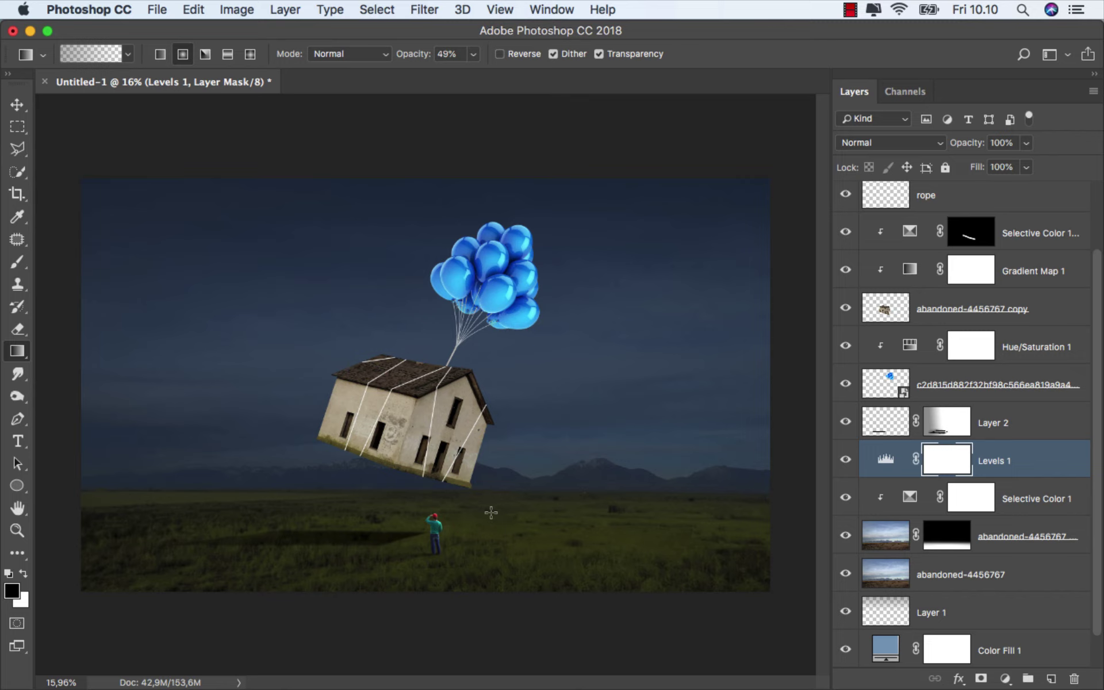
{"action": "left_click_drag", "start_coordinate": [491, 512], "coordinate": [771, 592]}
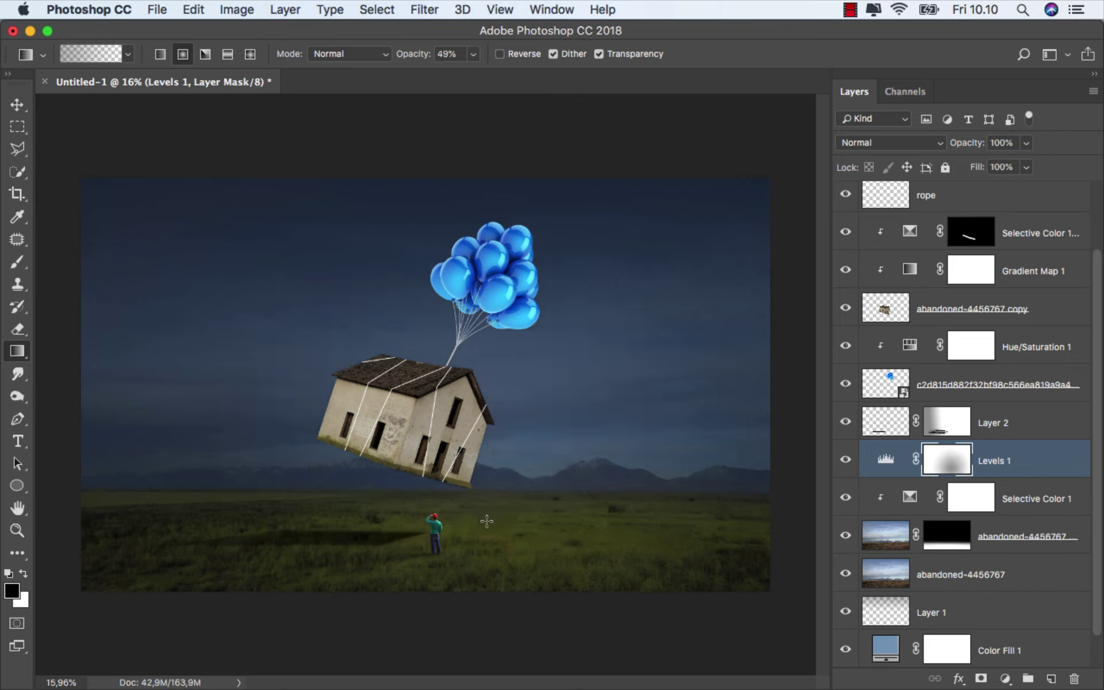
{"action": "left_click_drag", "start_coordinate": [444, 499], "coordinate": [130, 259]}
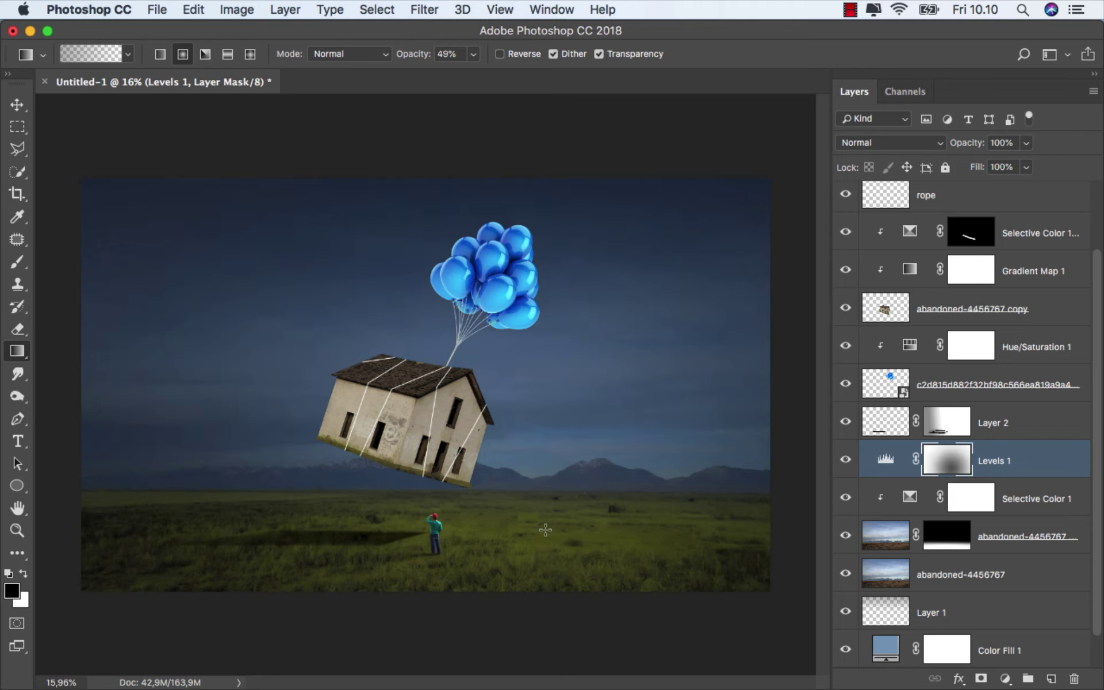
{"action": "left_click_drag", "start_coordinate": [513, 522], "coordinate": [826, 611]}
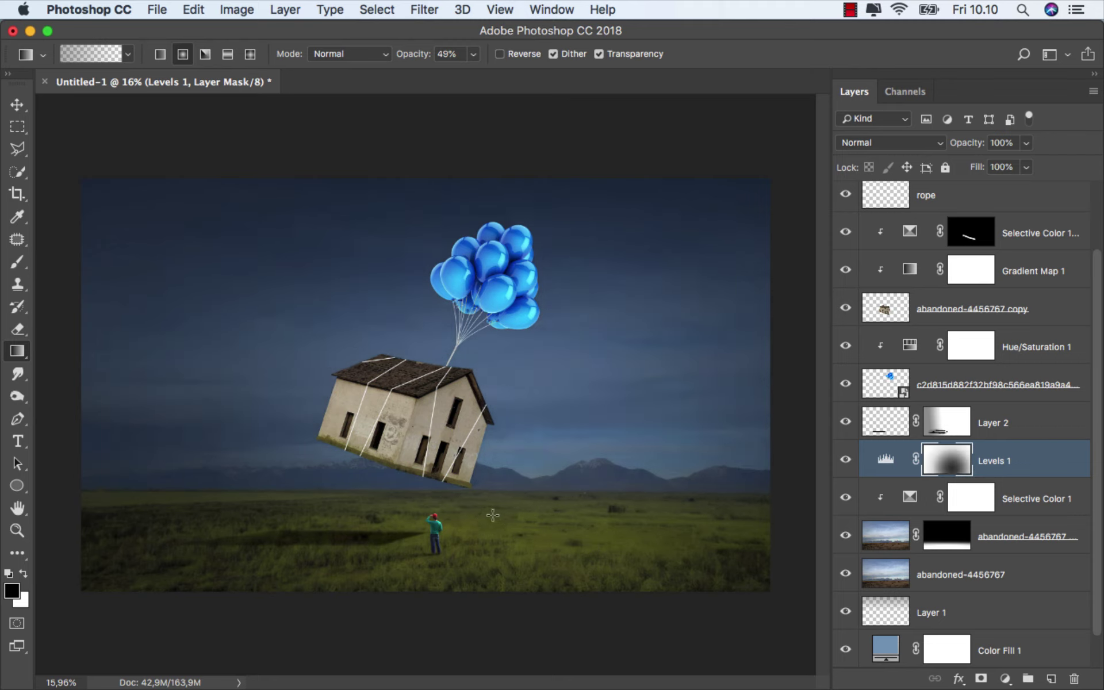
{"action": "left_click_drag", "start_coordinate": [493, 514], "coordinate": [867, 630]}
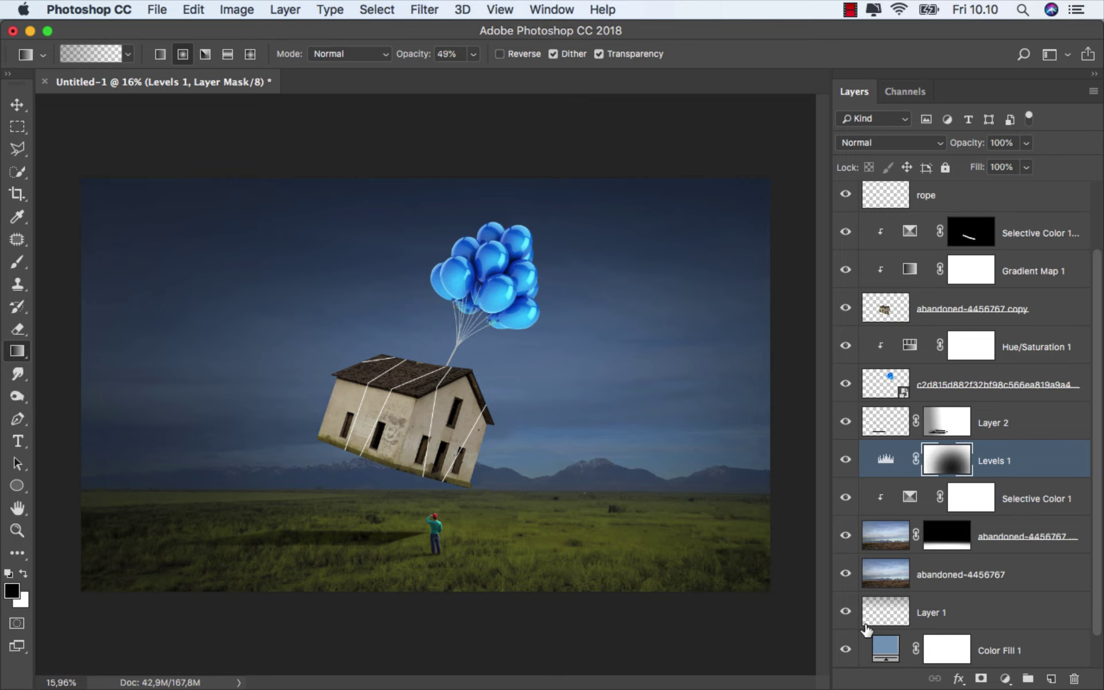
{"action": "left_click_drag", "start_coordinate": [479, 518], "coordinate": [75, 593]}
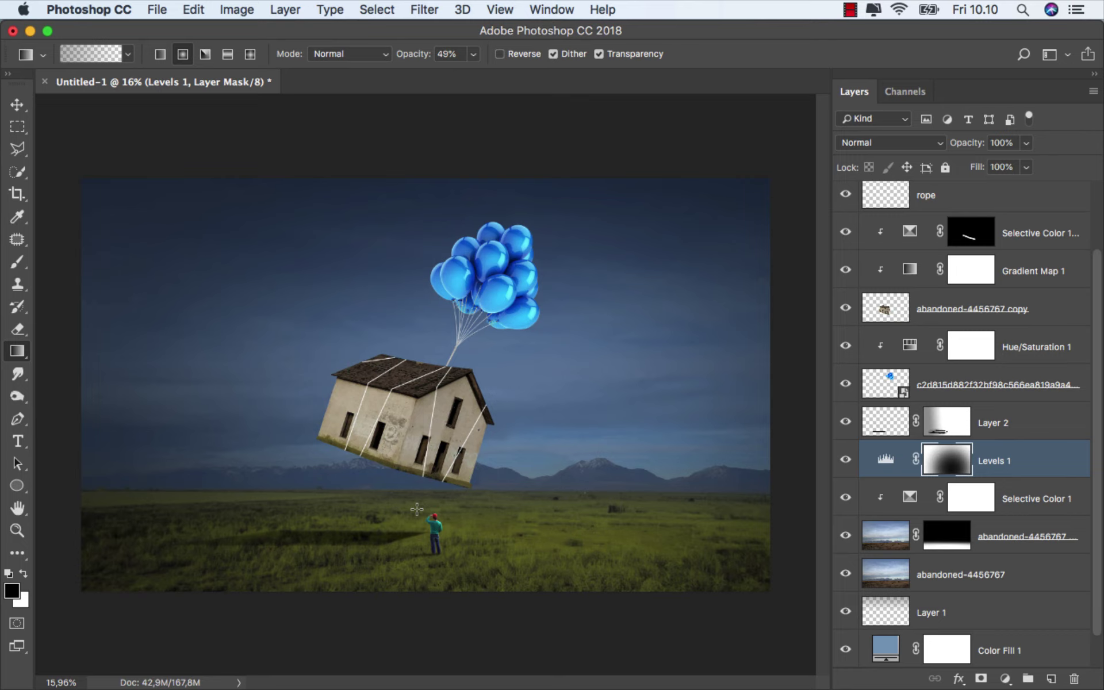
- Add white linear gradients to re-darken the sky and field edges, then compare the result
{"action": "left_click", "coordinate": [161, 55]}
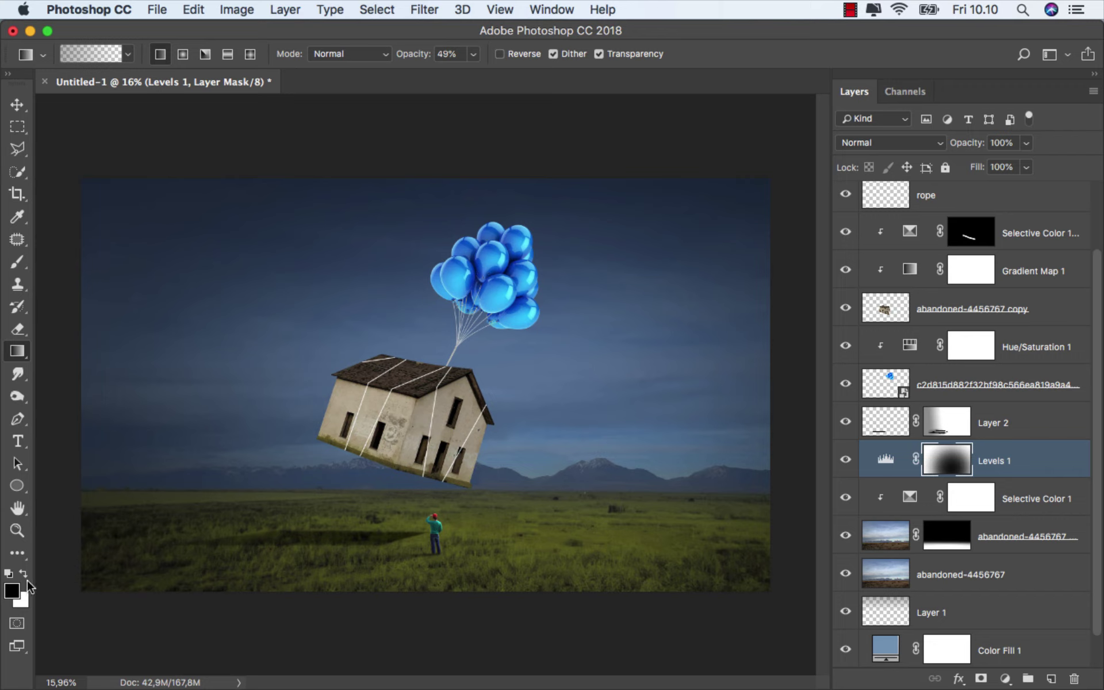
{"action": "left_click", "coordinate": [24, 573]}
{"action": "left_click_drag", "start_coordinate": [492, 232], "coordinate": [490, 482]}
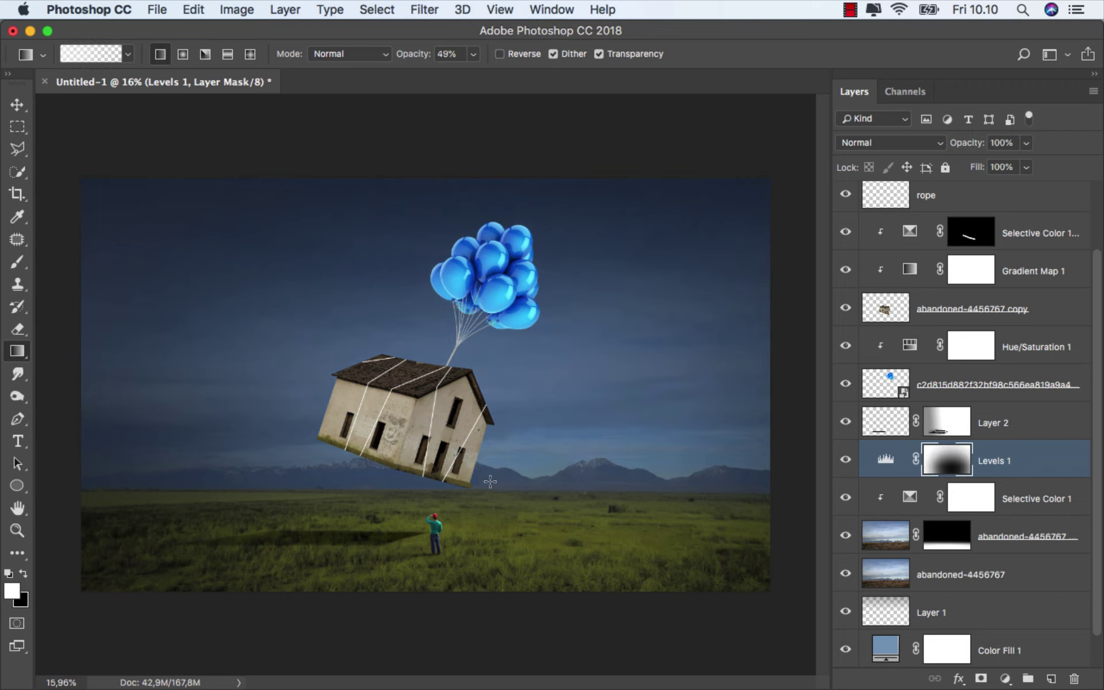
{"action": "left_click_drag", "start_coordinate": [350, 200], "coordinate": [397, 495]}
{"action": "left_click_drag", "start_coordinate": [206, 252], "coordinate": [352, 520]}
{"action": "left_click_drag", "start_coordinate": [778, 212], "coordinate": [732, 503]}
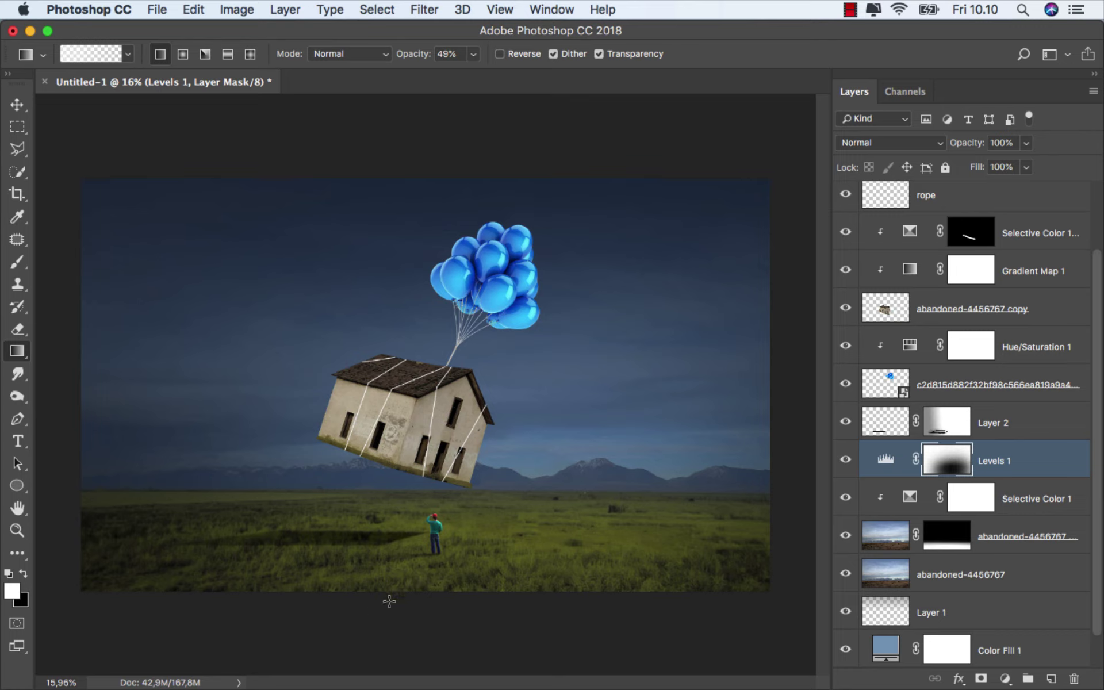
{"action": "mouse_move", "coordinate": [437, 504]}
{"action": "left_mouse_down"}
{"action": "mouse_move", "coordinate": [369, 614]}
{"action": "mouse_move", "coordinate": [402, 473]}
{"action": "left_mouse_up"}
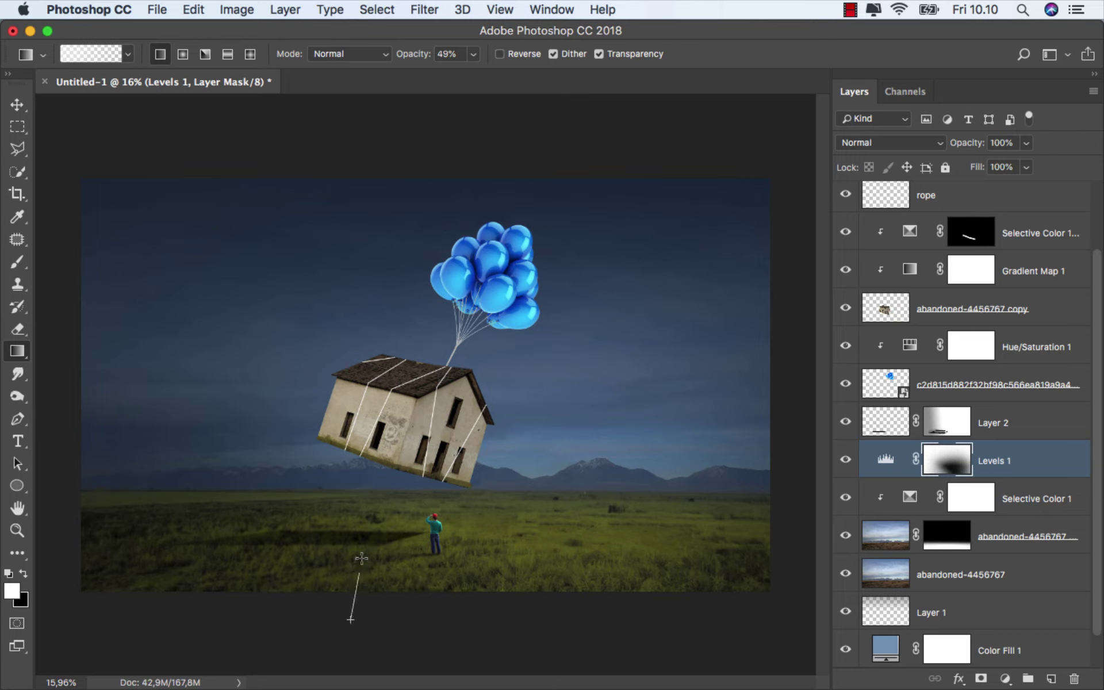
{"action": "left_click_drag", "start_coordinate": [353, 626], "coordinate": [365, 529]}
{"action": "left_click_drag", "start_coordinate": [222, 613], "coordinate": [276, 512]}
{"action": "left_click_drag", "start_coordinate": [315, 279], "coordinate": [369, 530]}
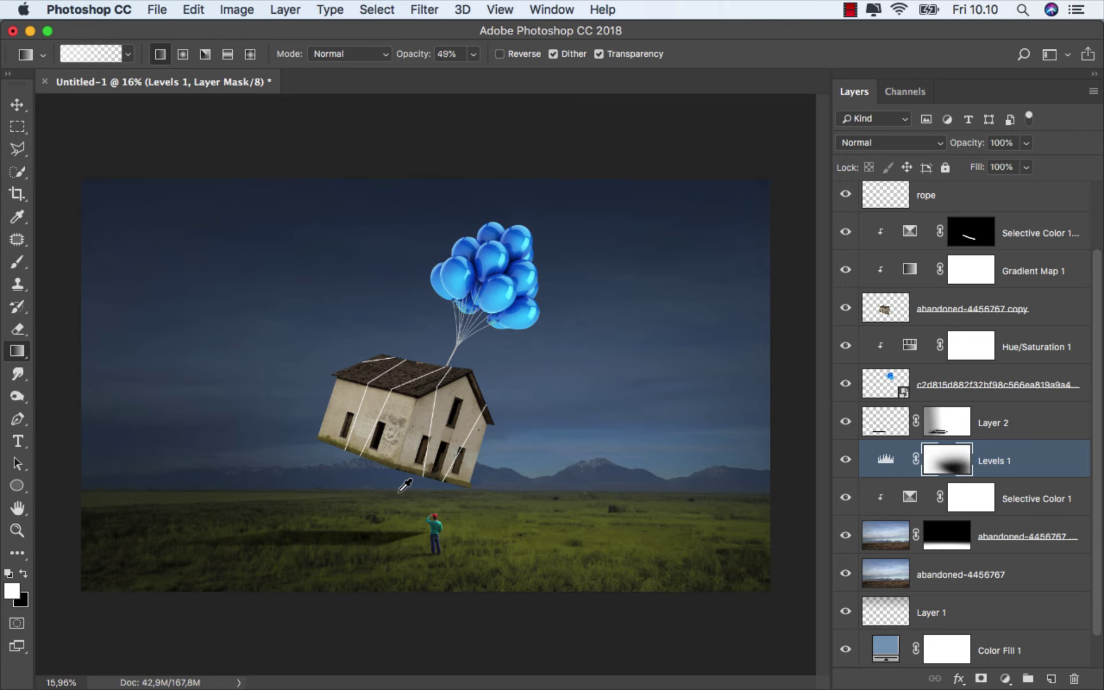
{"action": "left_click", "coordinate": [850, 458]}
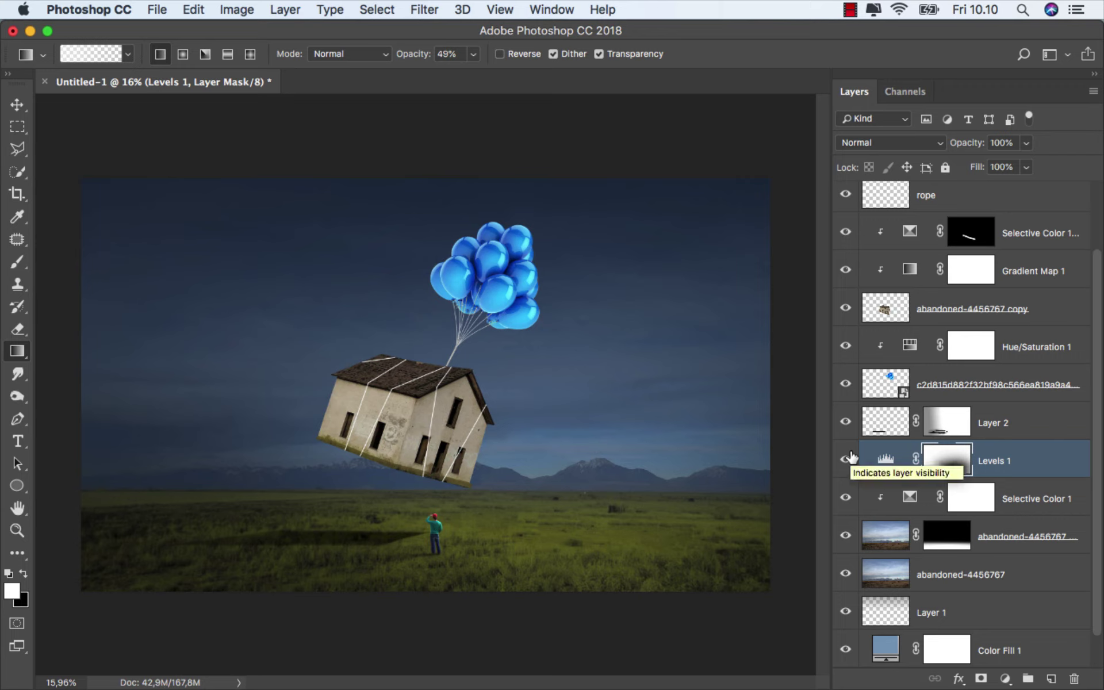
{"action": "left_click", "coordinate": [885, 460]}
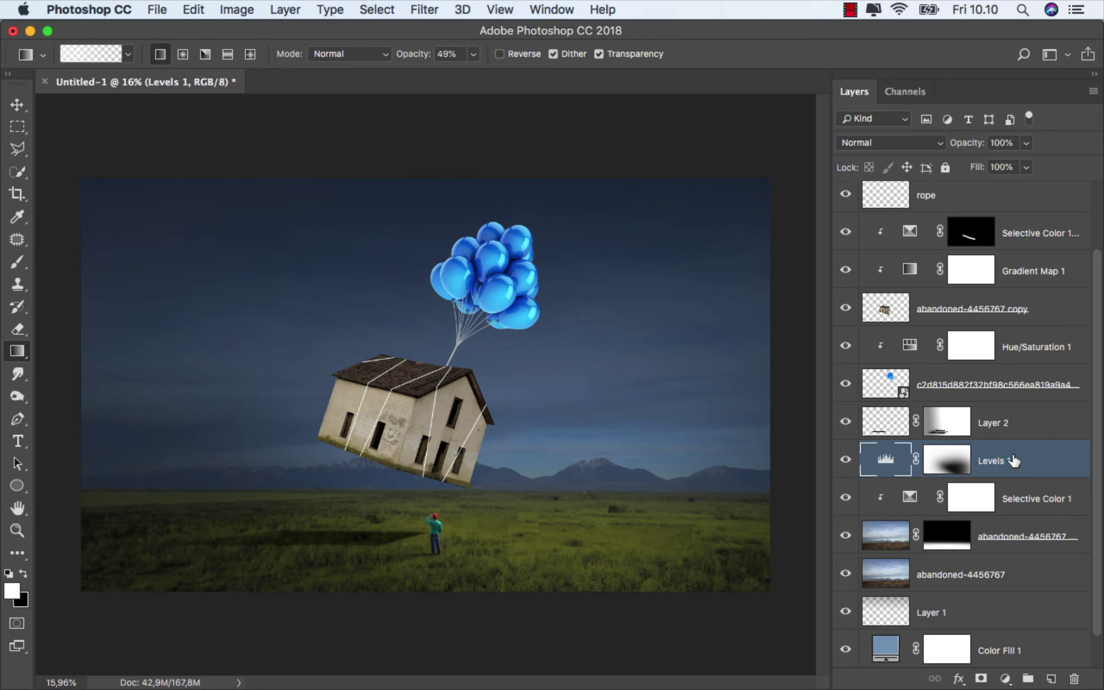
- Add a Levels adjustment clipped to Selective Color 1 with white input 192, then invert its mask
{"action": "left_click", "coordinate": [1013, 497]}
{"action": "left_click", "coordinate": [1005, 679]}
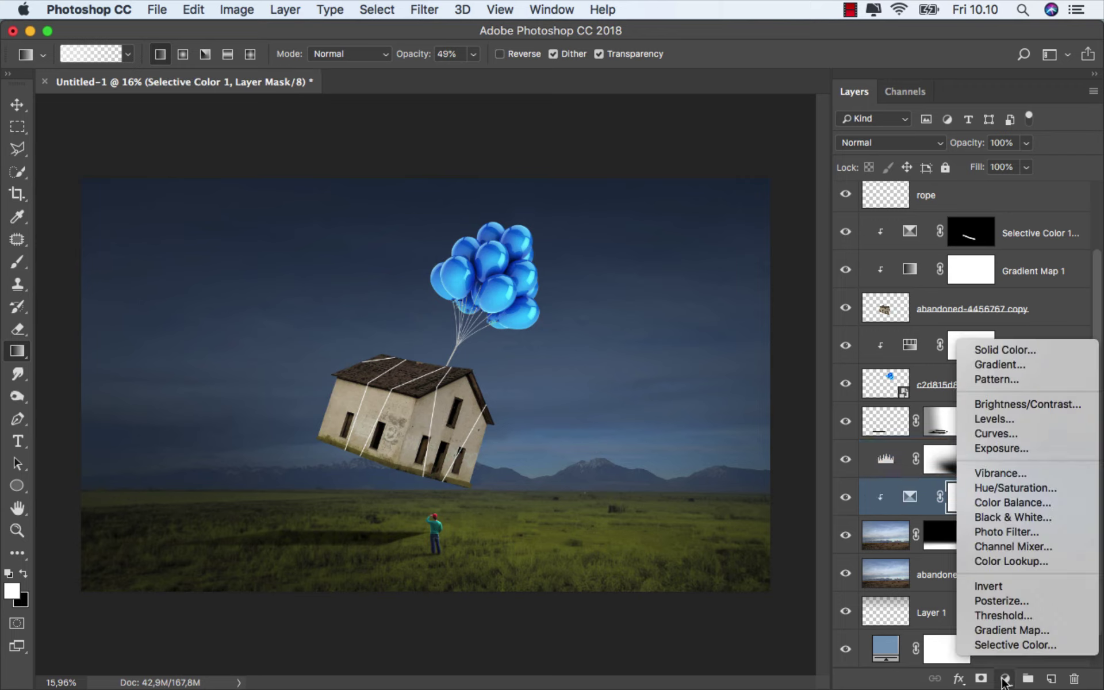
{"action": "left_click", "coordinate": [1025, 420]}
{"action": "left_click", "coordinate": [697, 527]}
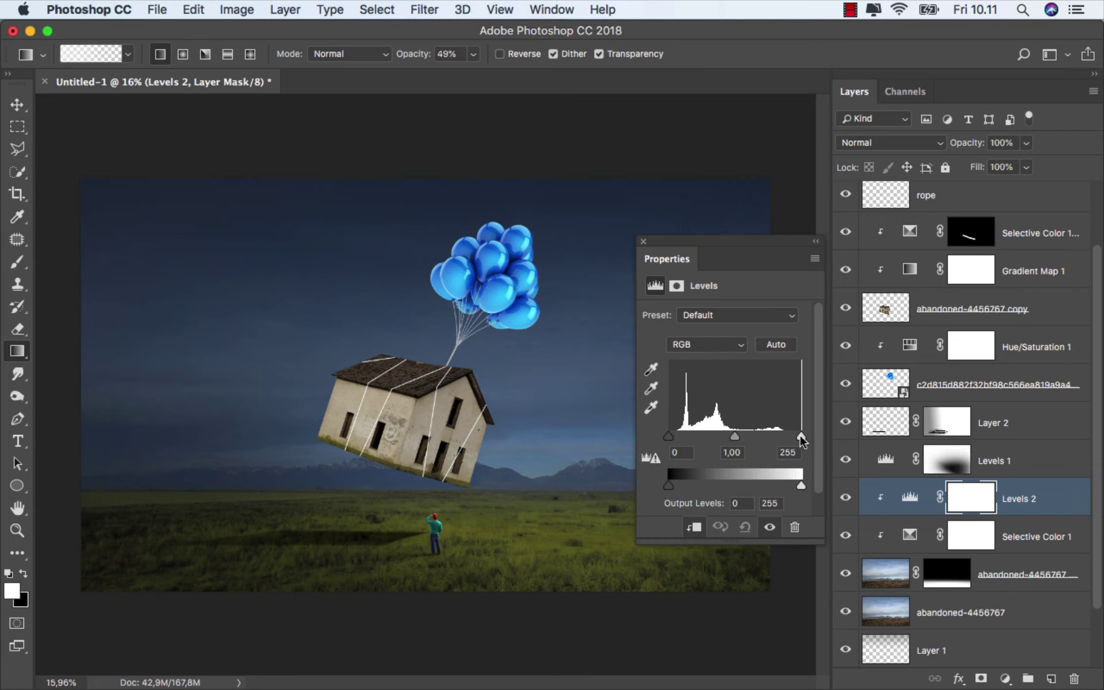
{"action": "left_click_drag", "start_coordinate": [801, 436], "coordinate": [768, 436]}
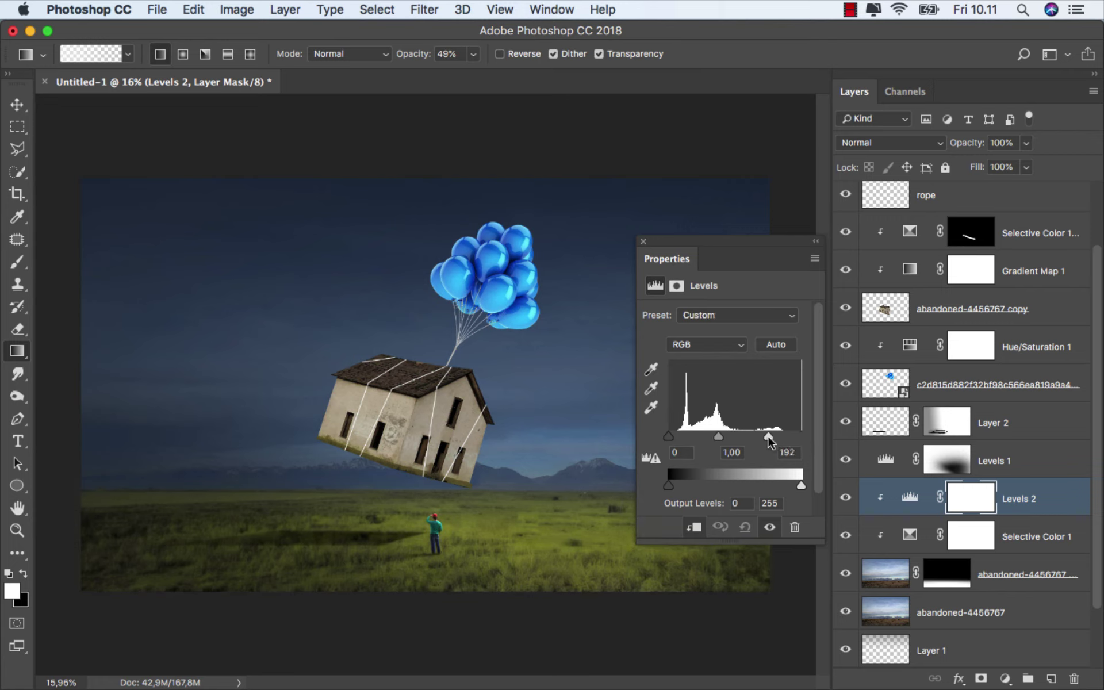
{"action": "left_click", "coordinate": [644, 242]}
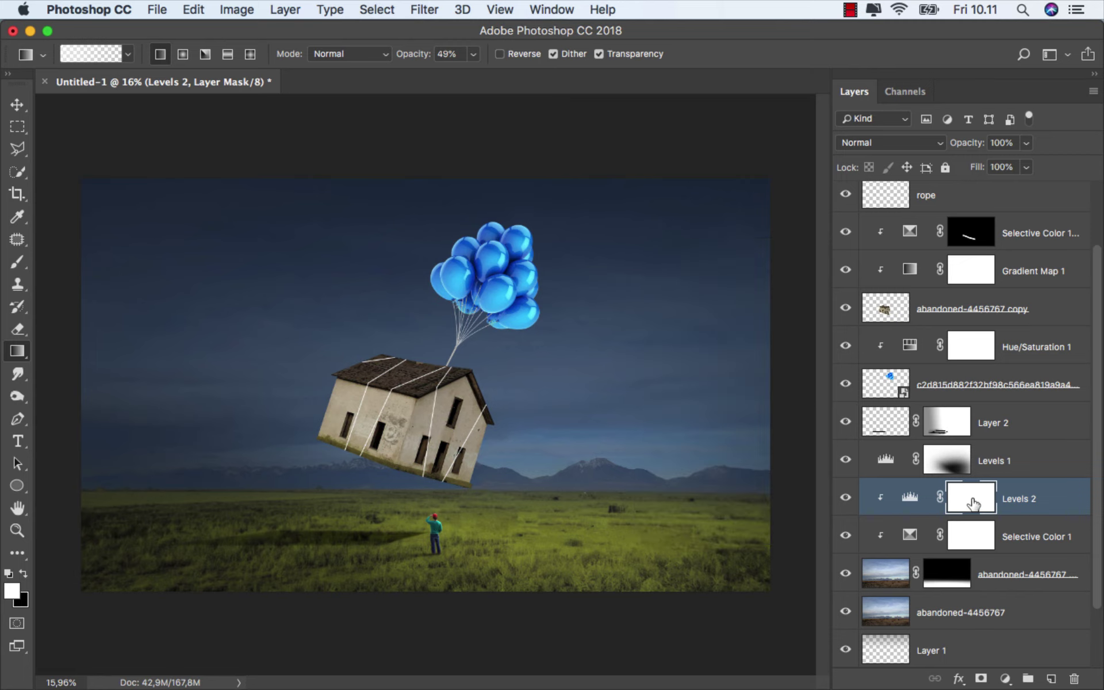
{"action": "key", "text": "super+i"}
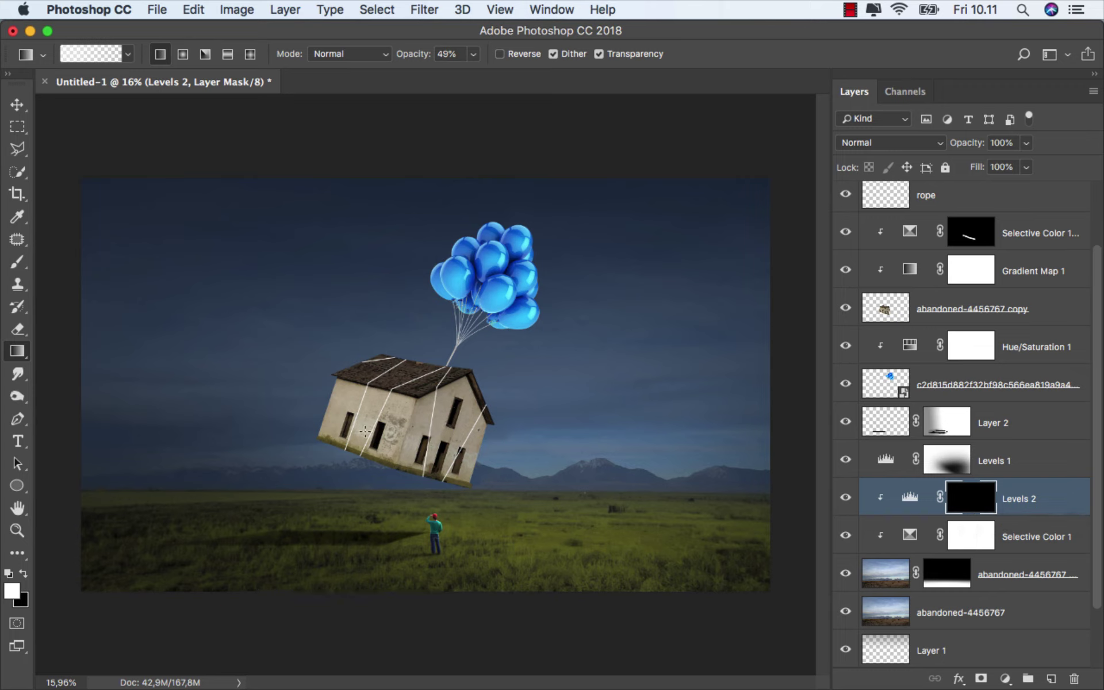
- Paint the grass on the Levels 2 mask with a soft white 556 px brush
{"action": "right_click", "coordinate": [18, 262]}
{"action": "left_click", "coordinate": [52, 268]}
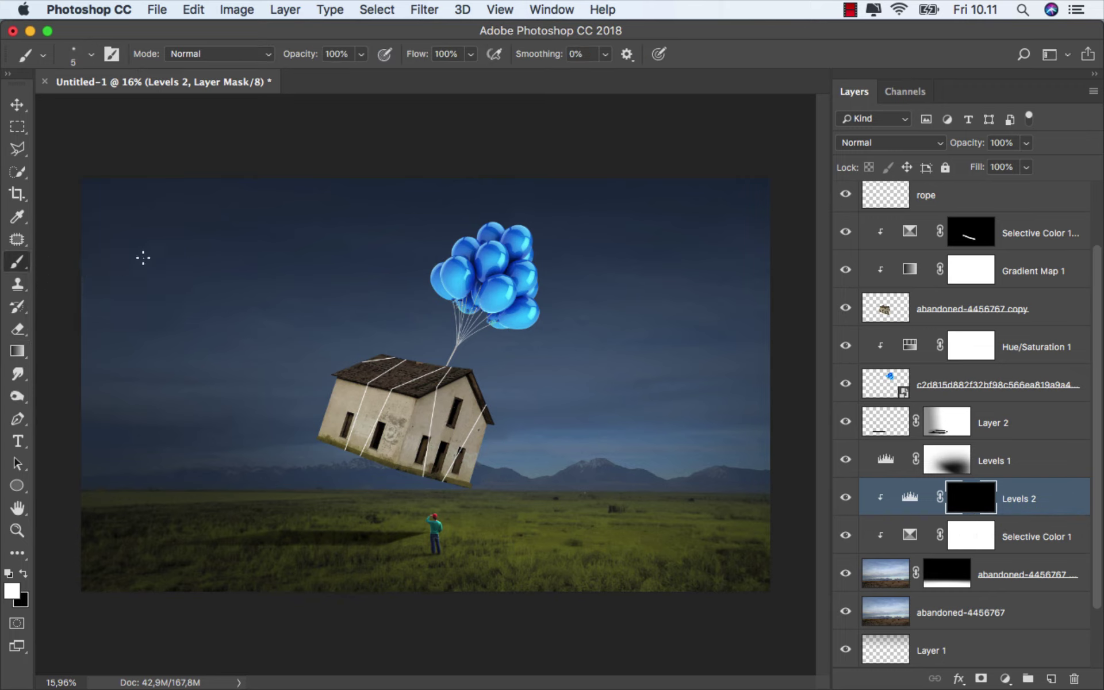
{"action": "right_click", "coordinate": [213, 246]}
{"action": "left_click", "coordinate": [302, 427]}
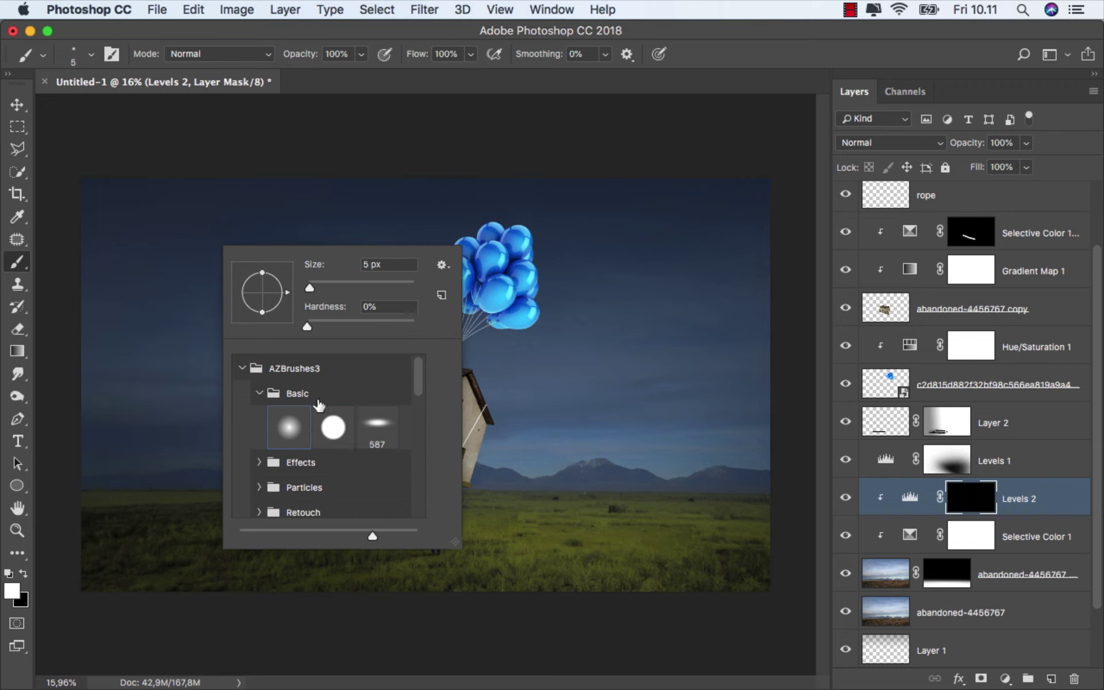
{"action": "left_click", "coordinate": [386, 282]}
{"action": "left_click_drag", "start_coordinate": [567, 528], "coordinate": [588, 525]}
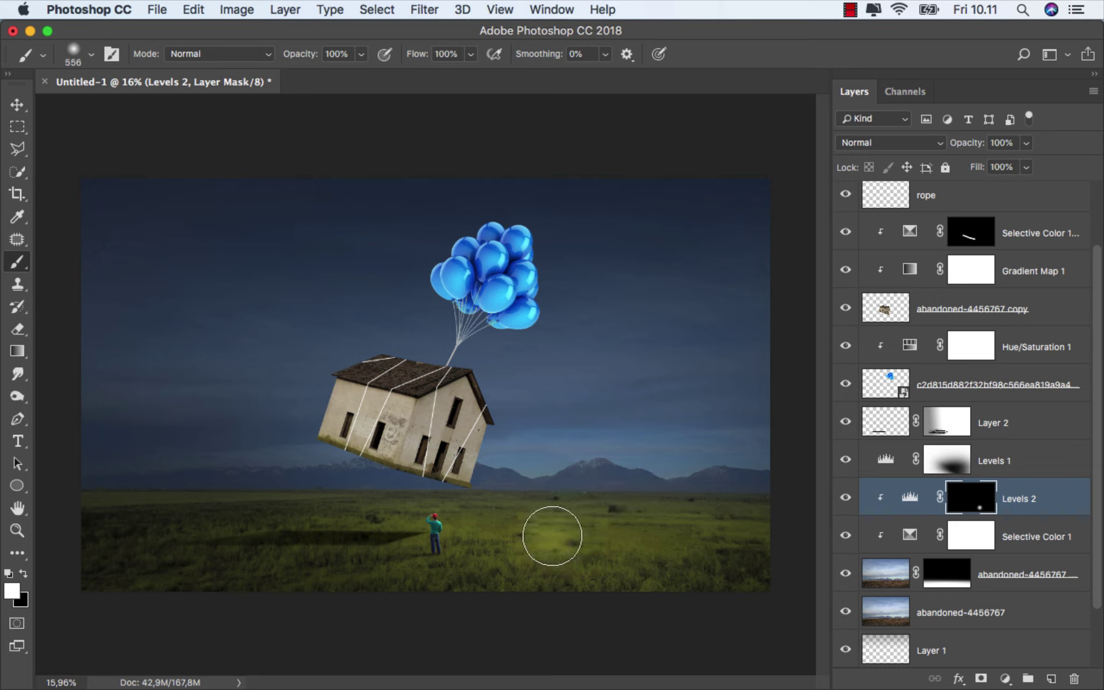
{"action": "left_click_drag", "start_coordinate": [555, 536], "coordinate": [619, 535]}
- Stretch the painted bright patch wide across the field, then compare with and without it
{"action": "key", "text": "cmd+t"}
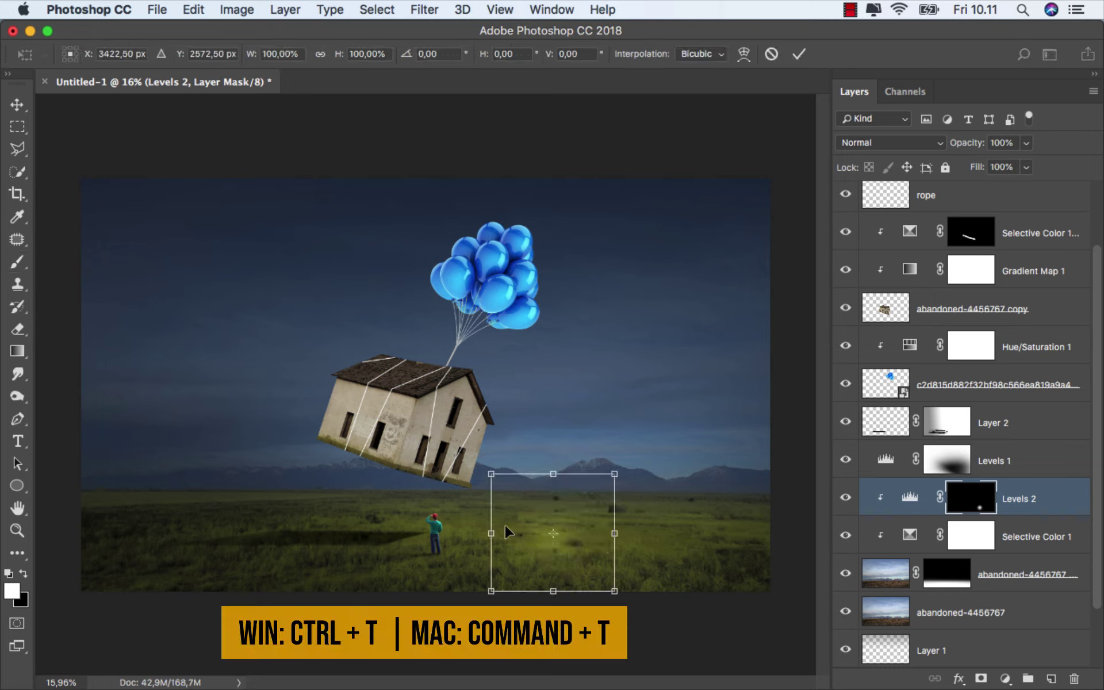
{"action": "left_click_drag", "start_coordinate": [488, 531], "coordinate": [316, 533]}
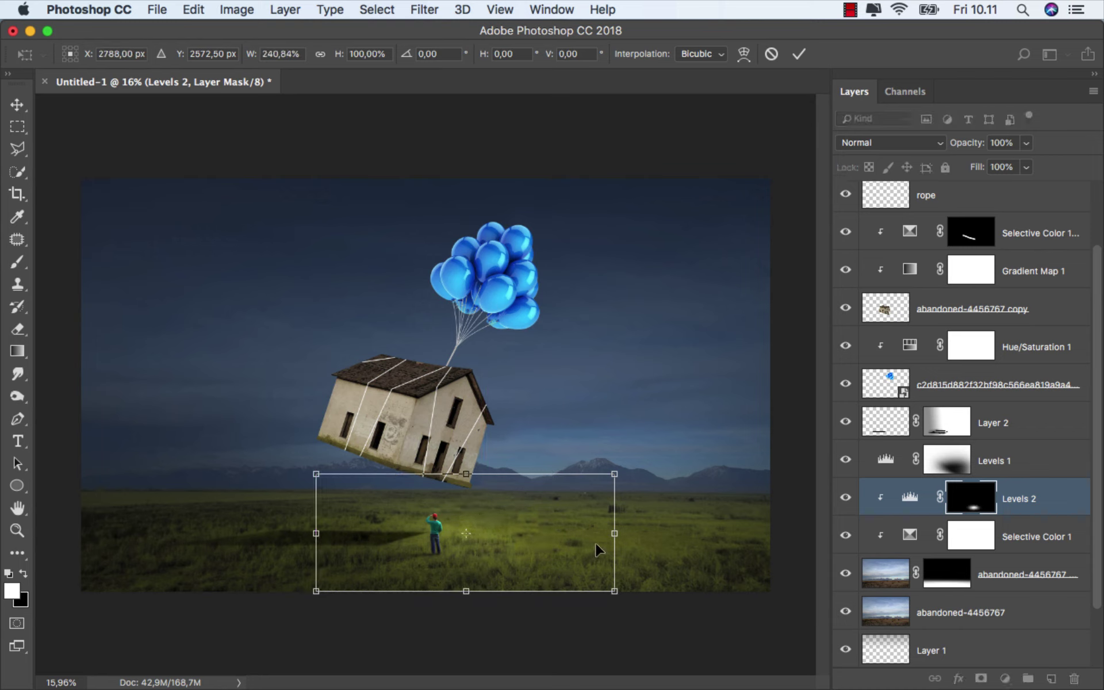
{"action": "mouse_move", "coordinate": [620, 531]}
{"action": "left_mouse_down"}
{"action": "mouse_move", "coordinate": [779, 527]}
{"action": "mouse_move", "coordinate": [766, 528]}
{"action": "left_mouse_up"}
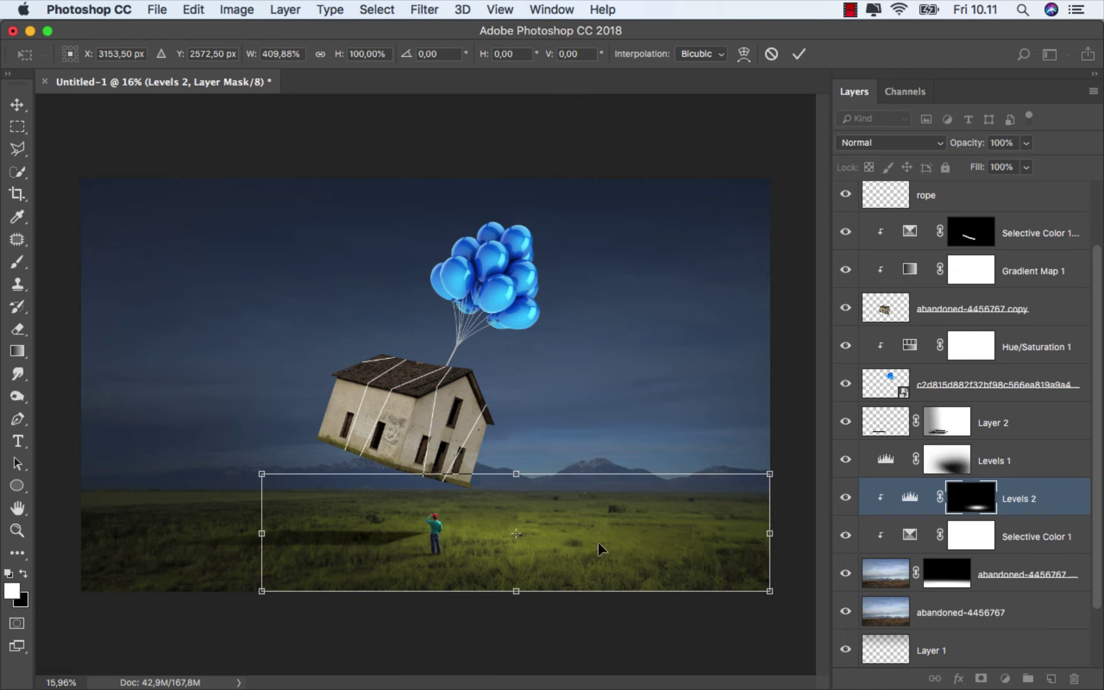
{"action": "left_click_drag", "start_coordinate": [257, 534], "coordinate": [268, 532]}
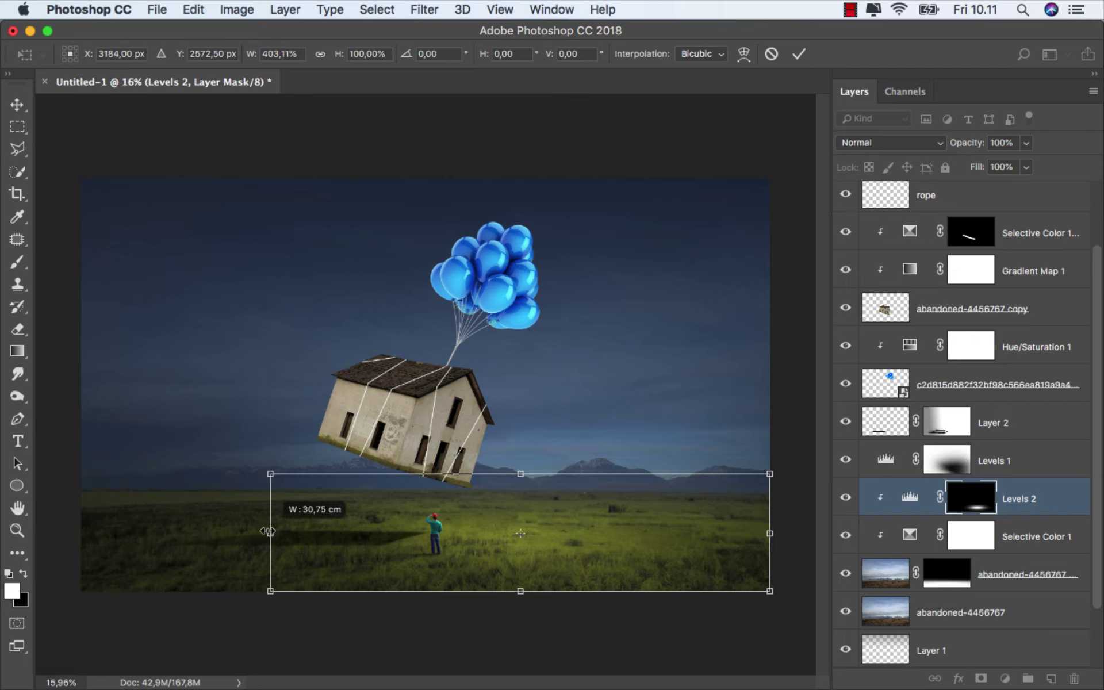
{"action": "left_click", "coordinate": [799, 54]}
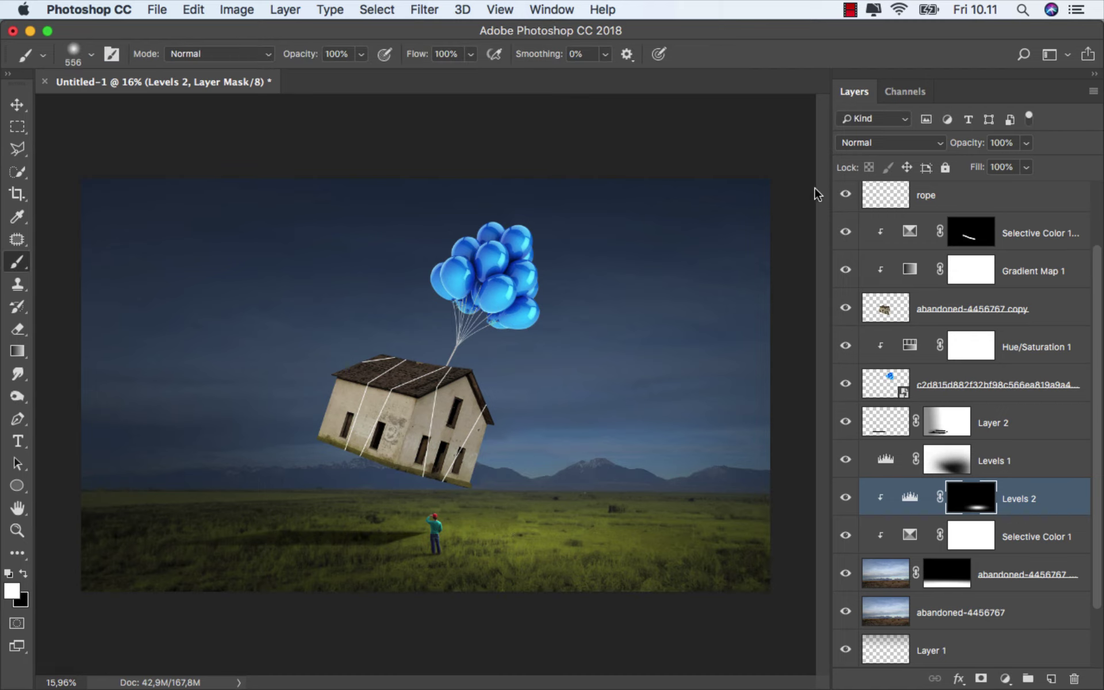
{"action": "left_click", "coordinate": [843, 497]}
{"action": "left_click", "coordinate": [1012, 499]}
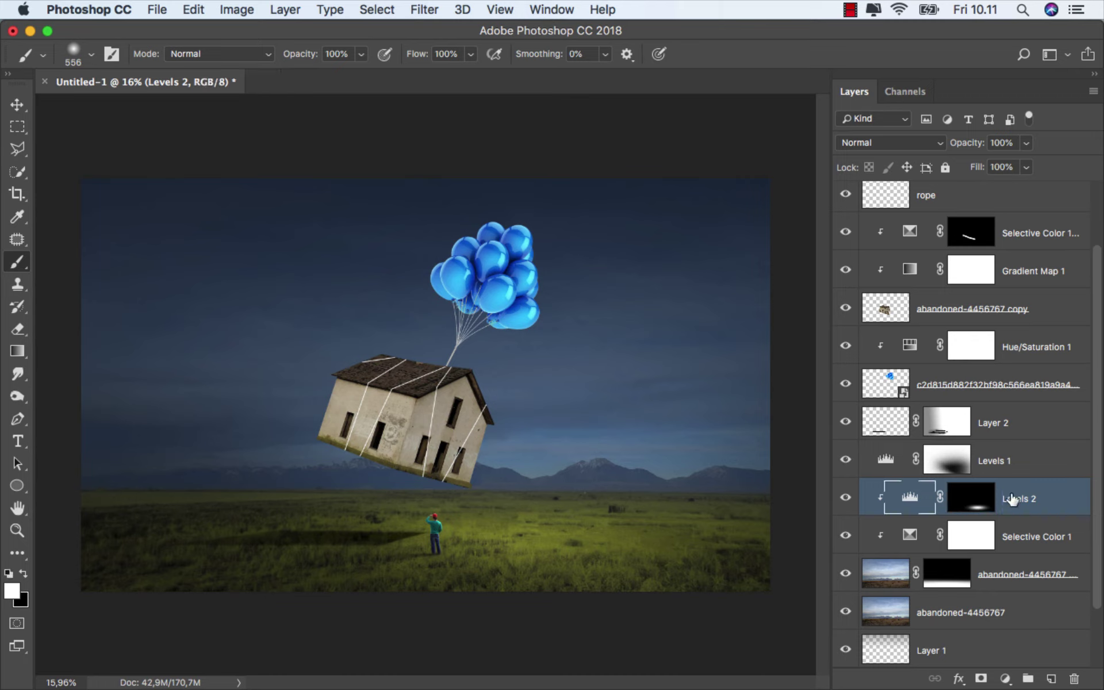
- Add a Levels layer above Hue/Saturation 1, clipped to the balloons, with output white lowered to 174
{"action": "key", "text": "v"}
{"action": "left_click", "coordinate": [1038, 354]}
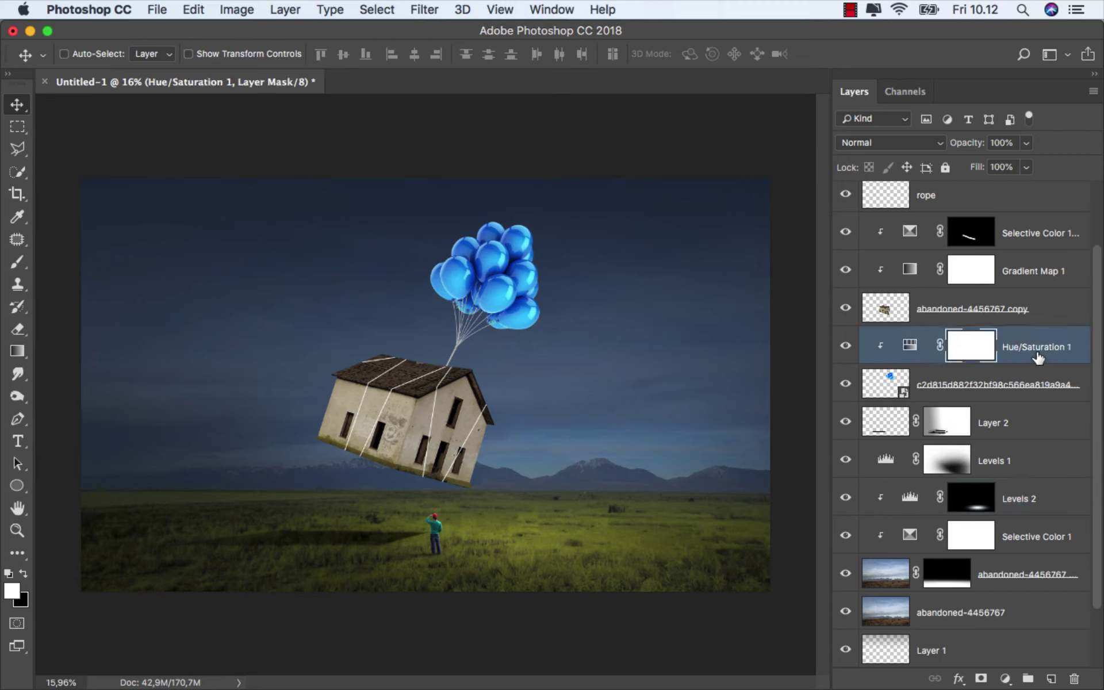
{"action": "left_click", "coordinate": [846, 347]}
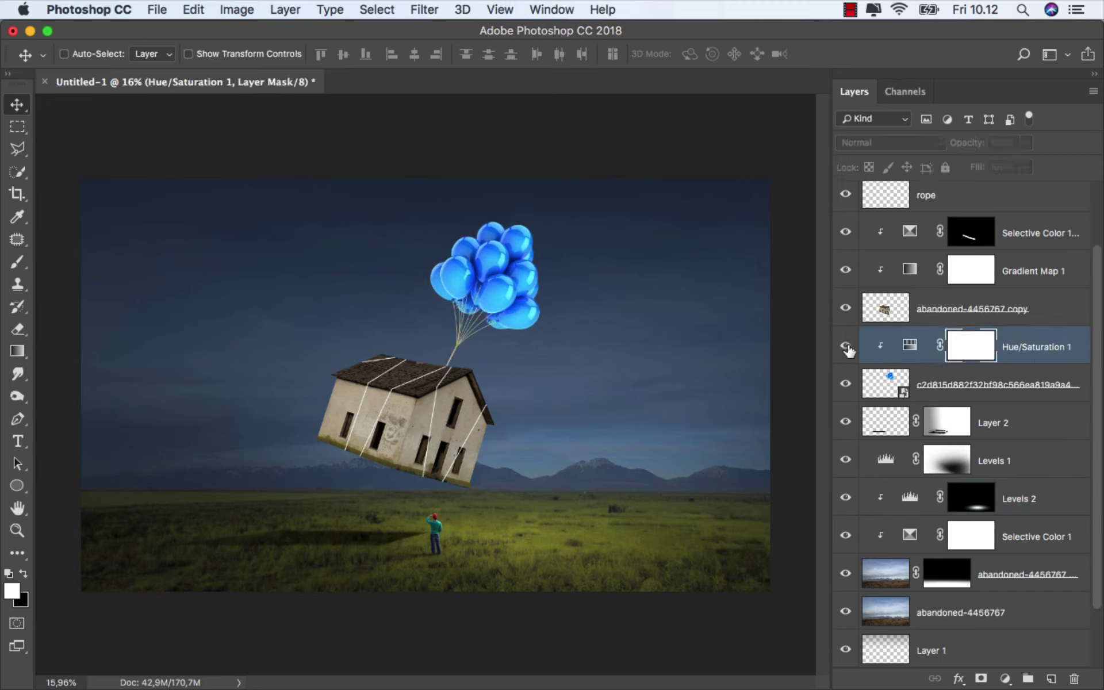
{"action": "left_click", "coordinate": [1027, 352]}
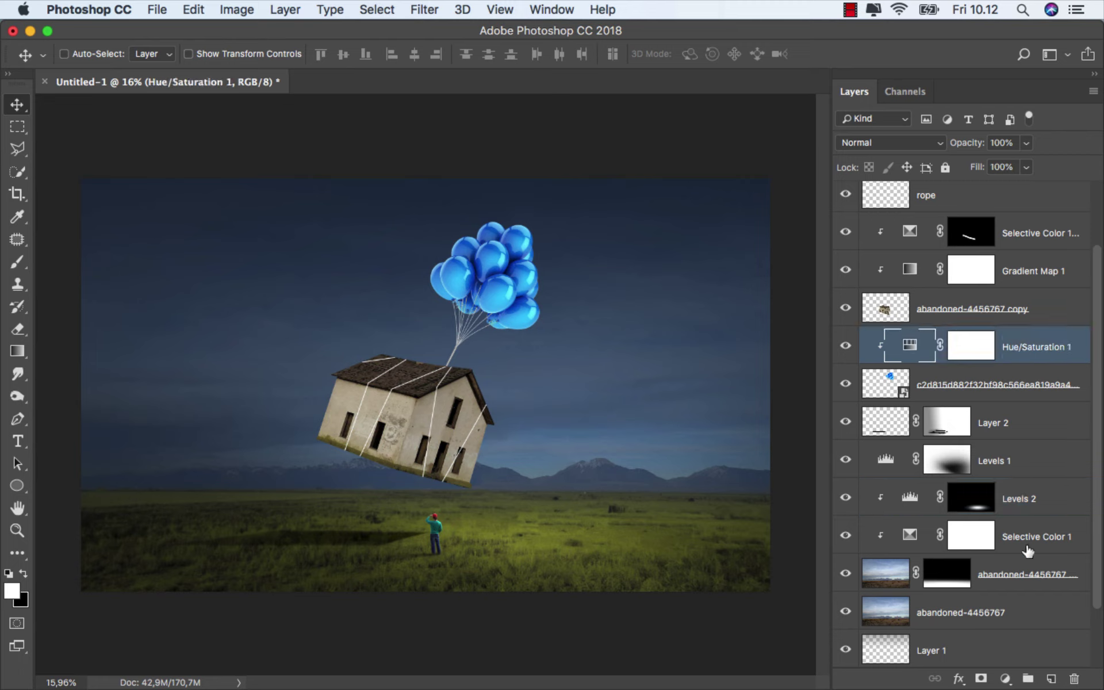
{"action": "left_click", "coordinate": [1005, 679]}
{"action": "left_click", "coordinate": [1015, 419]}
{"action": "left_click", "coordinate": [695, 527]}
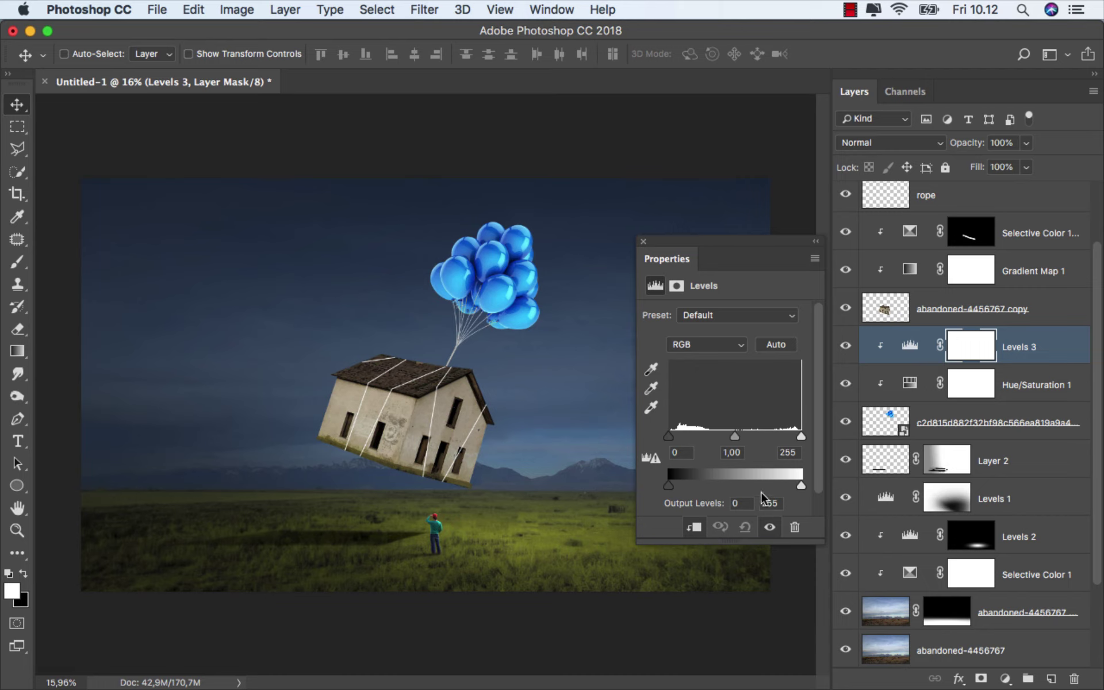
{"action": "left_click_drag", "start_coordinate": [801, 486], "coordinate": [758, 486]}
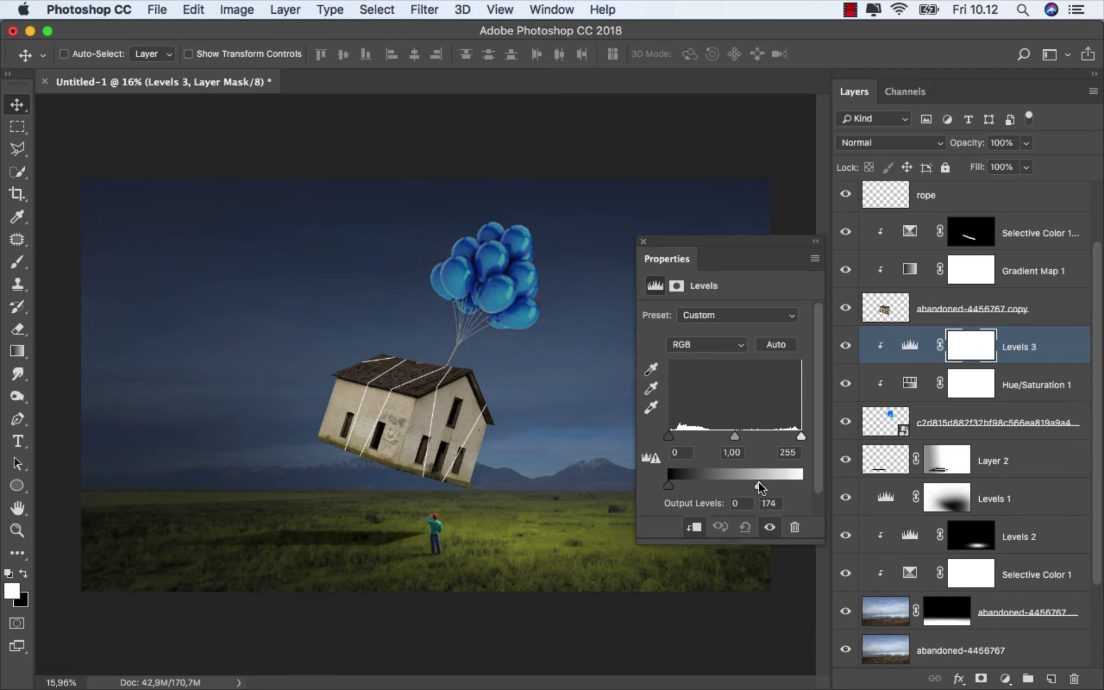
{"action": "left_click", "coordinate": [644, 241]}
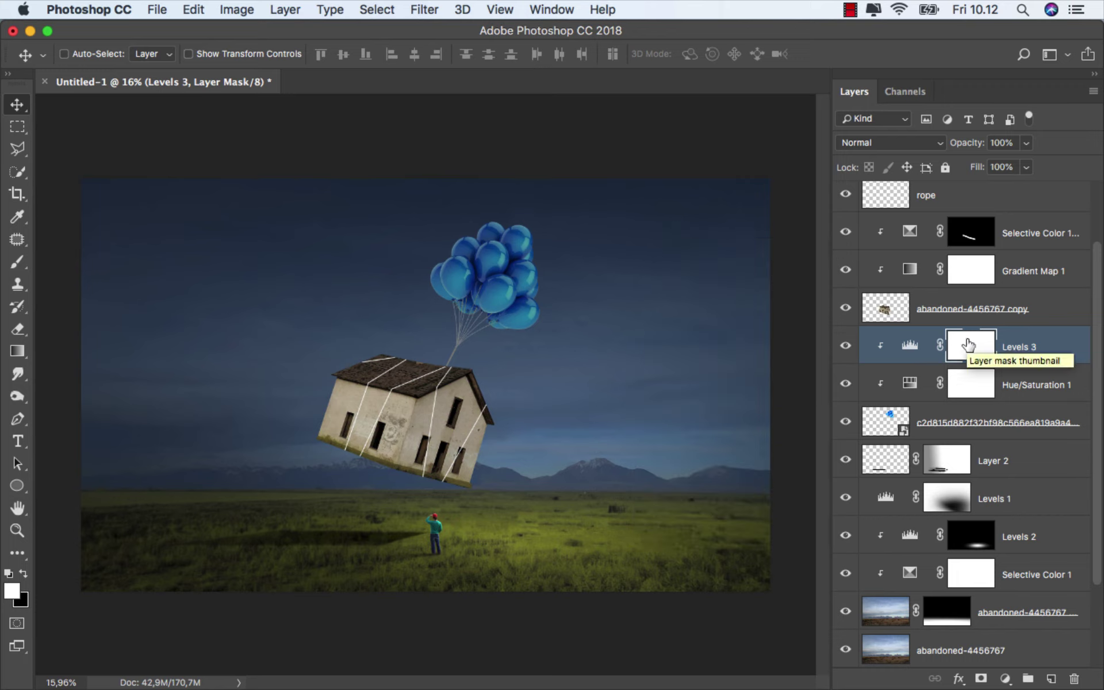
- Paint the Levels 3 mask over the lower balloons with a black brush at 18% opacity
{"action": "left_click", "coordinate": [18, 262]}
{"action": "left_click", "coordinate": [53, 265]}
{"action": "left_click", "coordinate": [24, 573]}
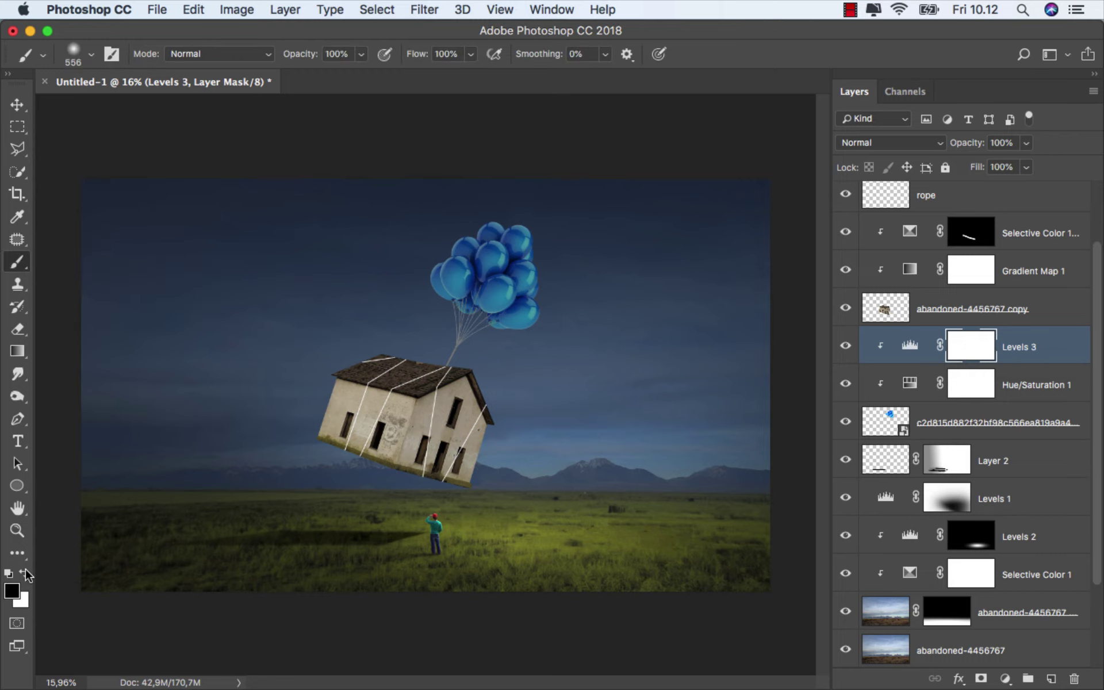
{"action": "left_click", "coordinate": [361, 54]}
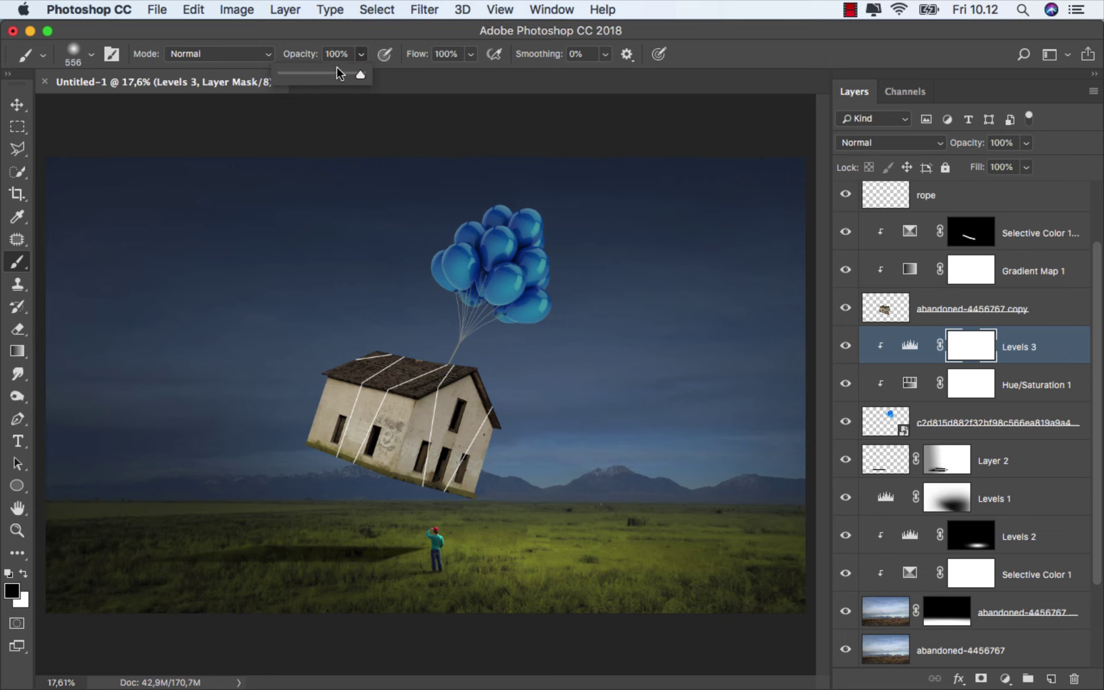
{"action": "left_click", "coordinate": [295, 75]}
{"action": "scroll", "coordinate": [581, 284], "scroll_direction": "up", "scroll_amount": 1}
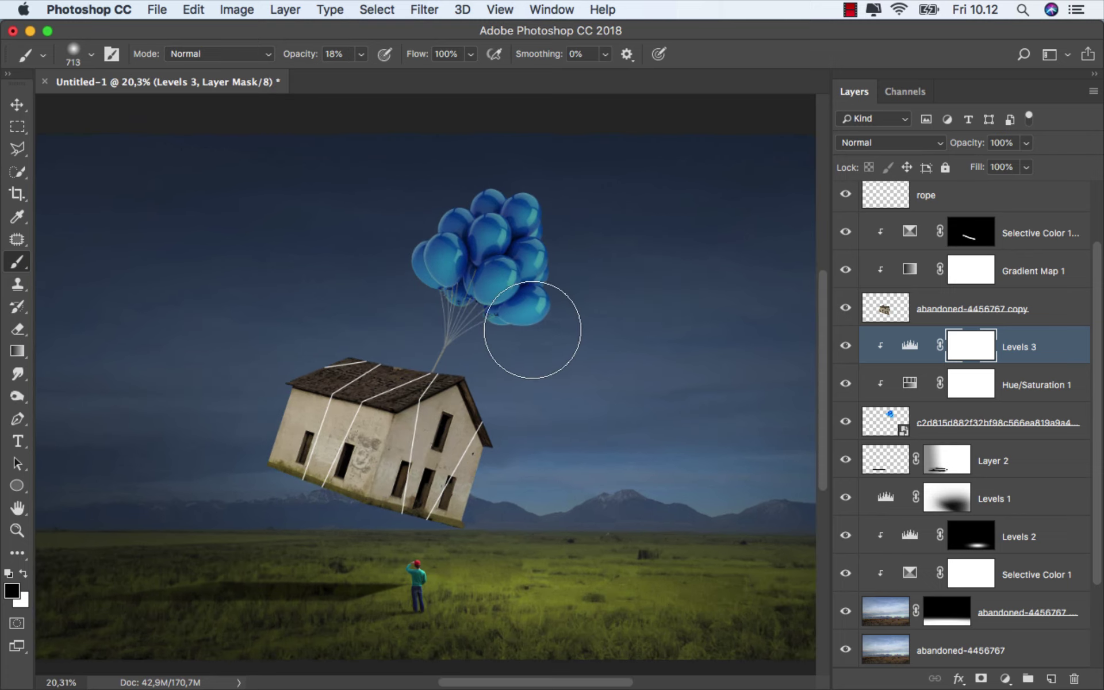
{"action": "mouse_move", "coordinate": [475, 331]}
{"action": "left_mouse_down"}
{"action": "mouse_move", "coordinate": [486, 264]}
{"action": "mouse_move", "coordinate": [439, 300]}
{"action": "mouse_move", "coordinate": [444, 253]}
{"action": "mouse_move", "coordinate": [516, 306]}
{"action": "mouse_move", "coordinate": [445, 312]}
{"action": "mouse_move", "coordinate": [489, 287]}
{"action": "mouse_move", "coordinate": [452, 303]}
{"action": "mouse_move", "coordinate": [535, 342]}
{"action": "mouse_move", "coordinate": [454, 339]}
{"action": "mouse_move", "coordinate": [487, 333]}
{"action": "mouse_move", "coordinate": [483, 304]}
{"action": "mouse_move", "coordinate": [566, 352]}
{"action": "left_mouse_up"}
{"action": "scroll", "coordinate": [566, 352], "scroll_direction": "down", "scroll_amount": 1}
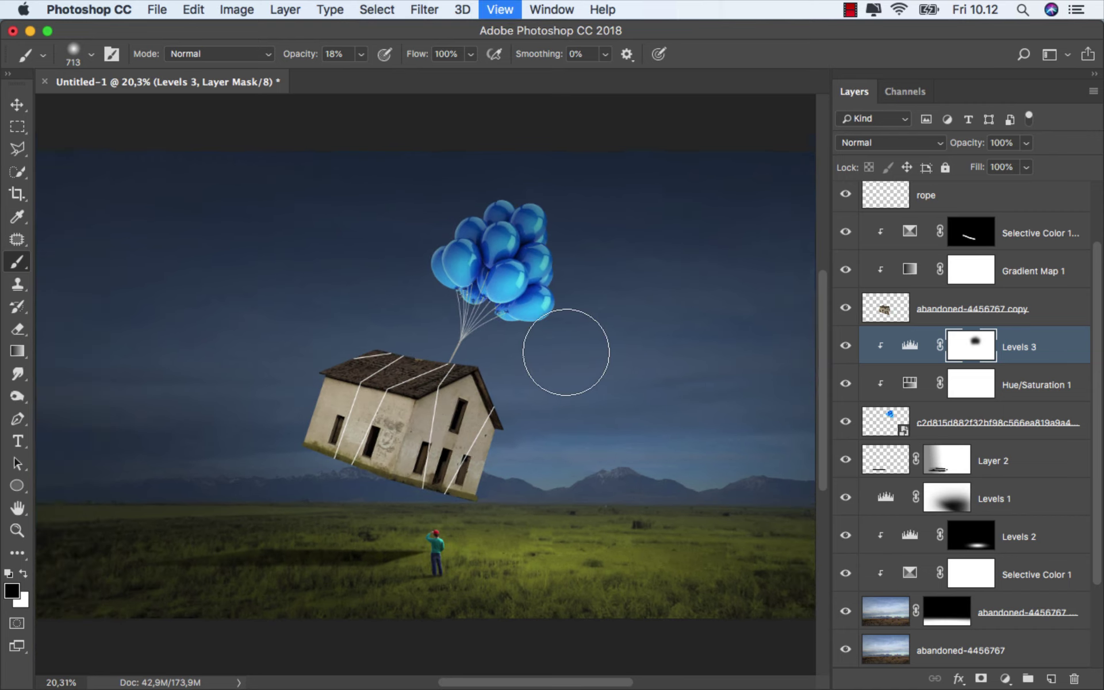
{"action": "left_click", "coordinate": [1029, 345]}
{"action": "scroll", "coordinate": [1015, 233], "scroll_direction": "down", "scroll_amount": 3}
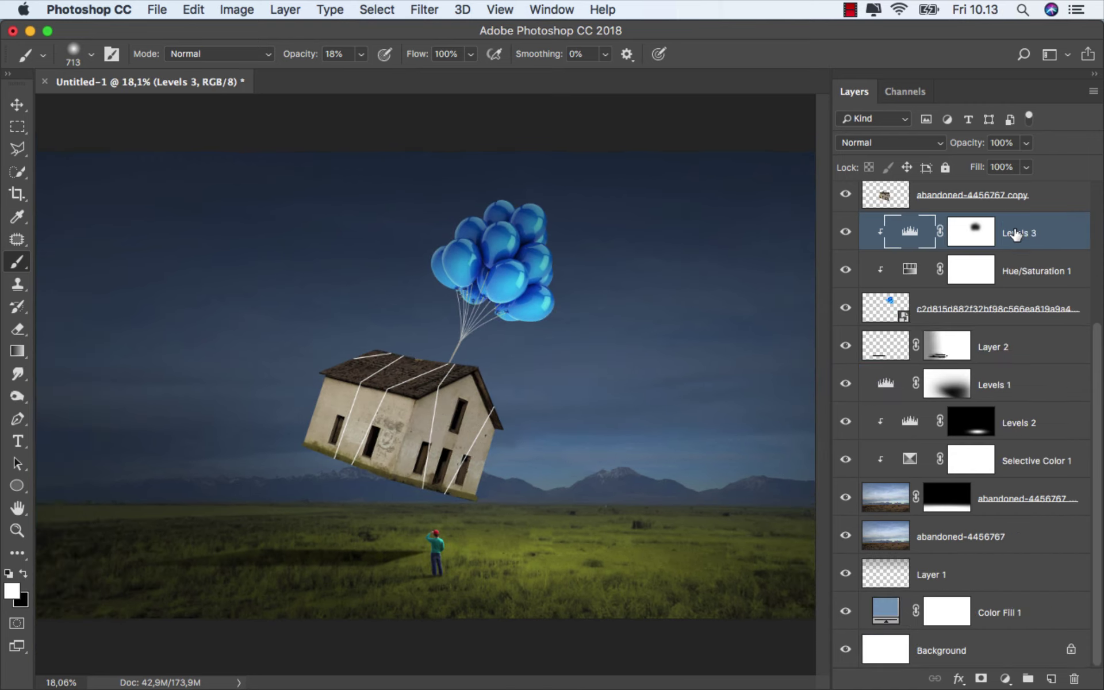
- Add a black-to-white Gradient Map above Hue/Saturation 1
{"action": "left_click", "coordinate": [1018, 271]}
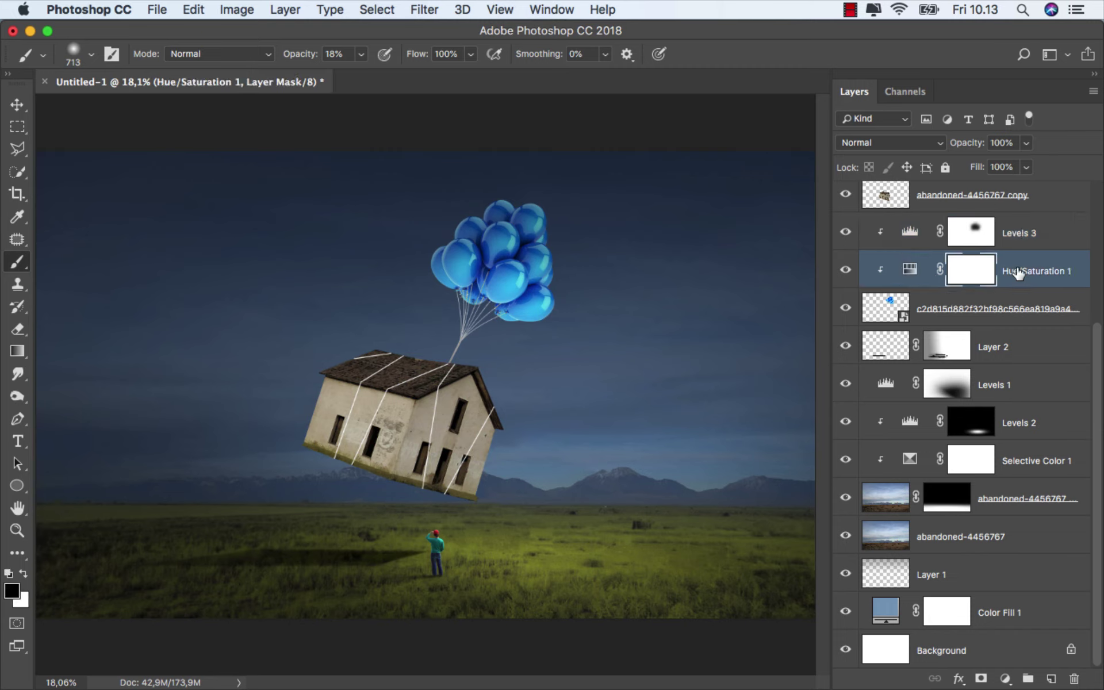
{"action": "left_click", "coordinate": [1005, 679]}
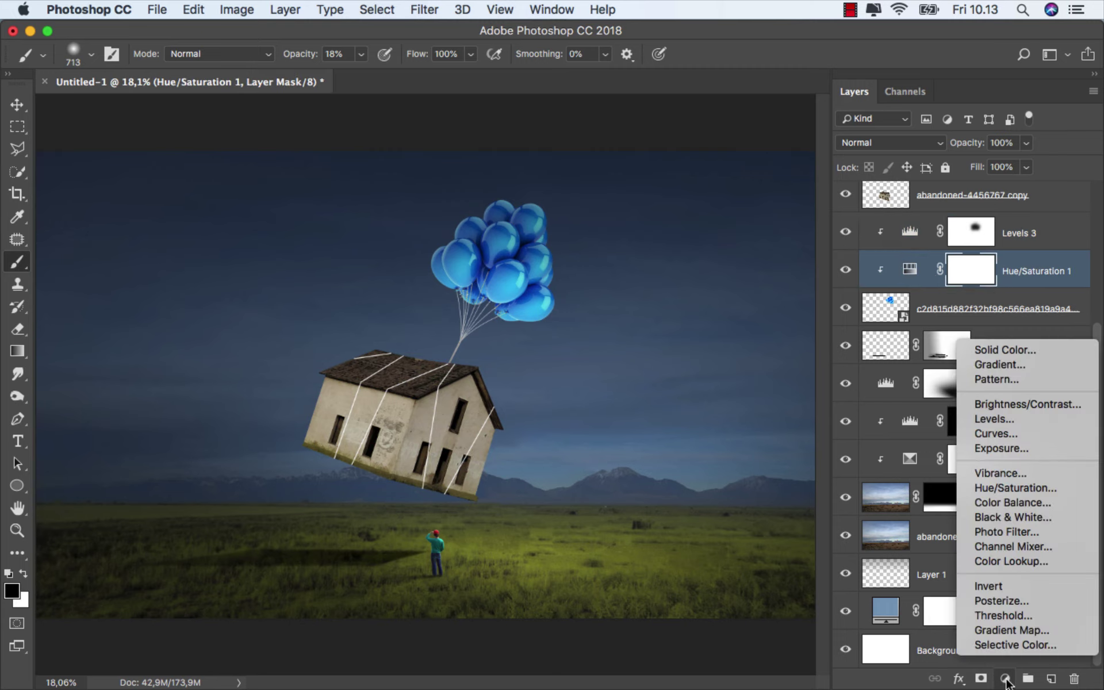
{"action": "left_click", "coordinate": [1026, 626]}
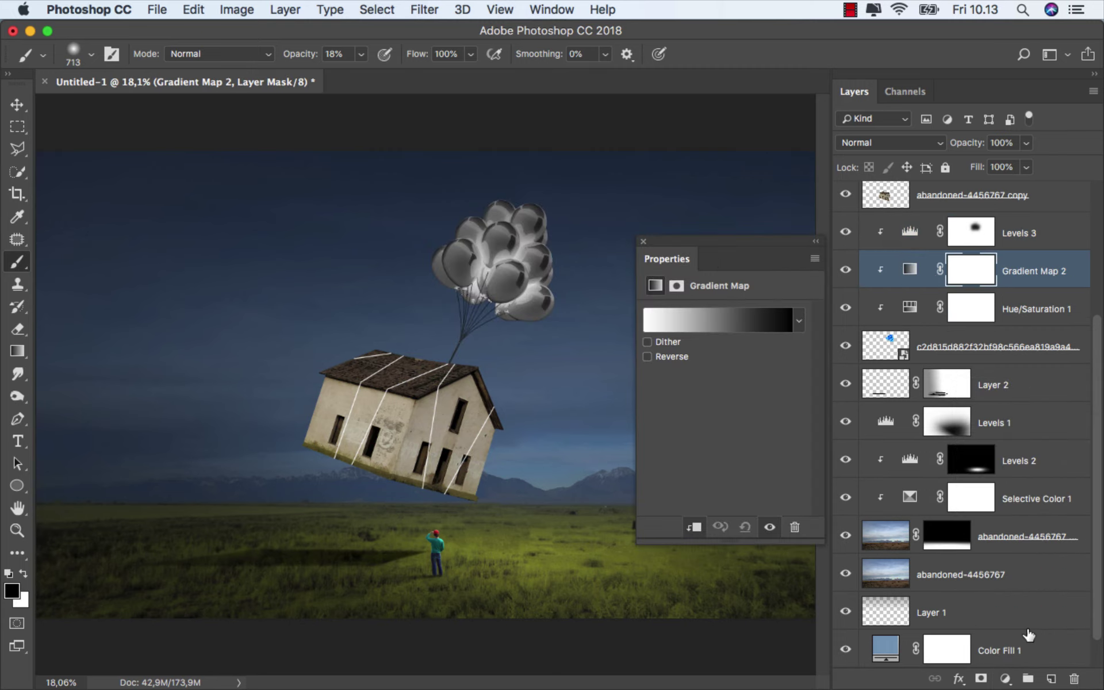
{"action": "left_click", "coordinate": [800, 321]}
{"action": "left_click", "coordinate": [715, 356]}
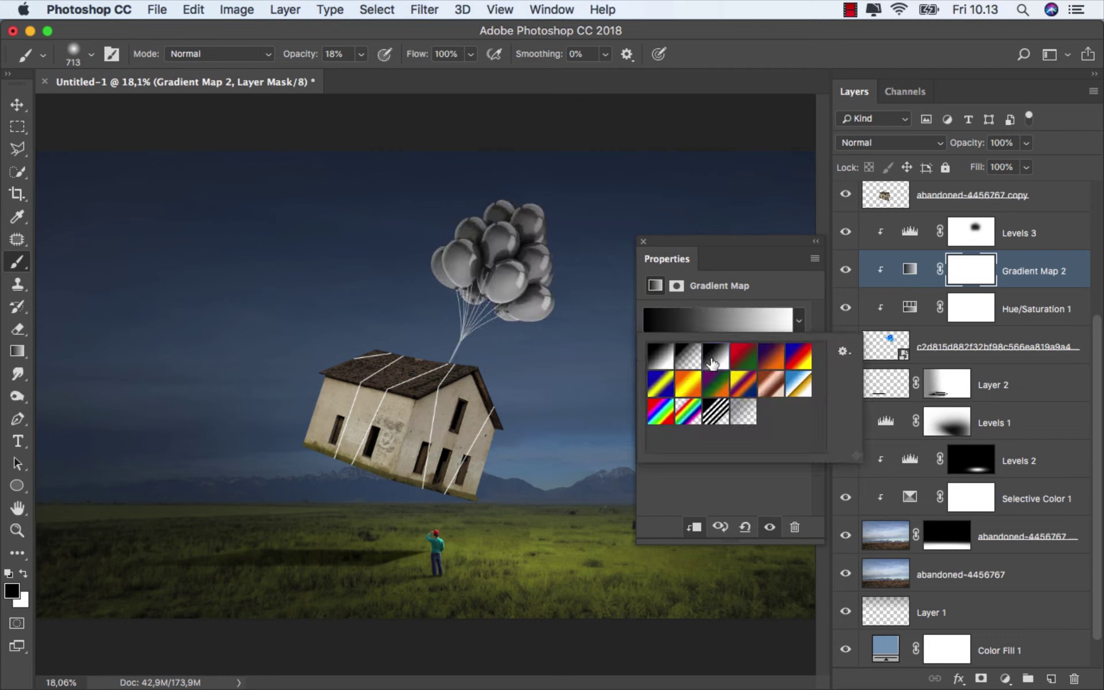
{"action": "key", "text": "Return"}
{"action": "left_click", "coordinate": [643, 242]}
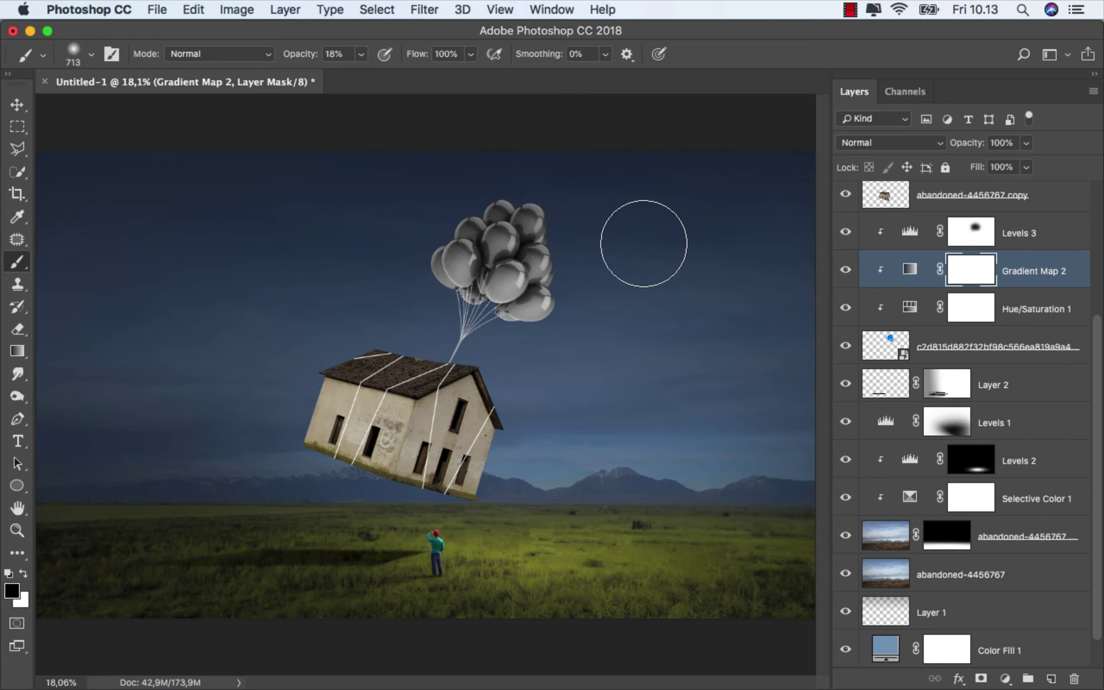
- Set Gradient Map 2 to 50% opacity and compare it hidden and shown
{"action": "left_click", "coordinate": [1026, 143]}
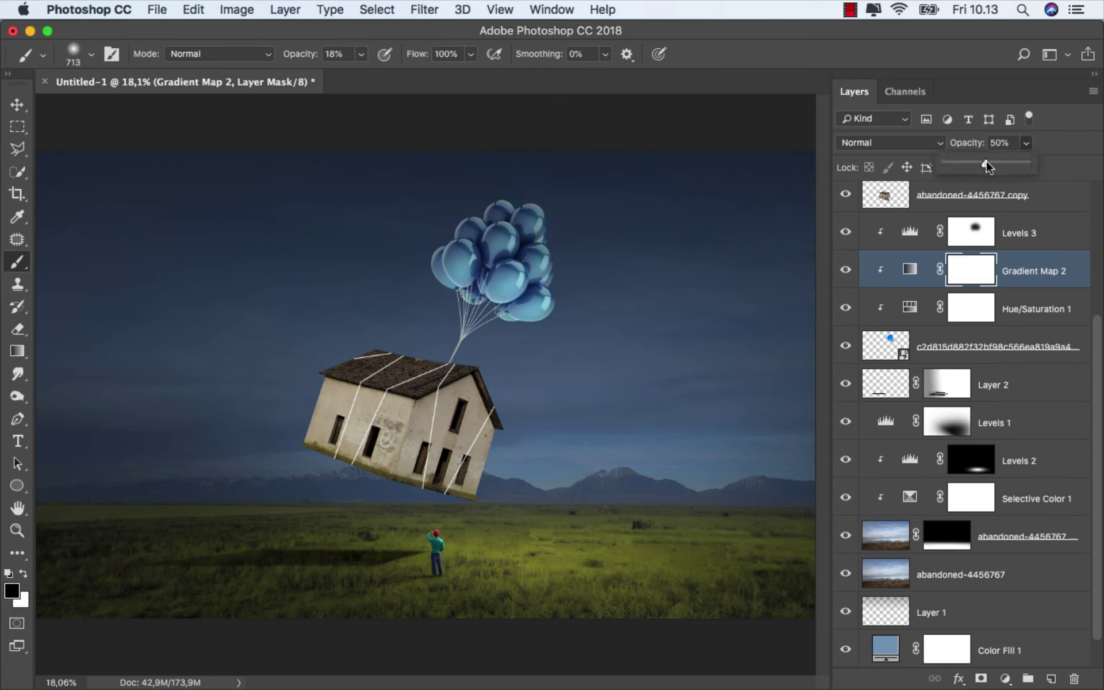
{"action": "left_click", "coordinate": [909, 270]}
{"action": "left_click", "coordinate": [845, 270]}
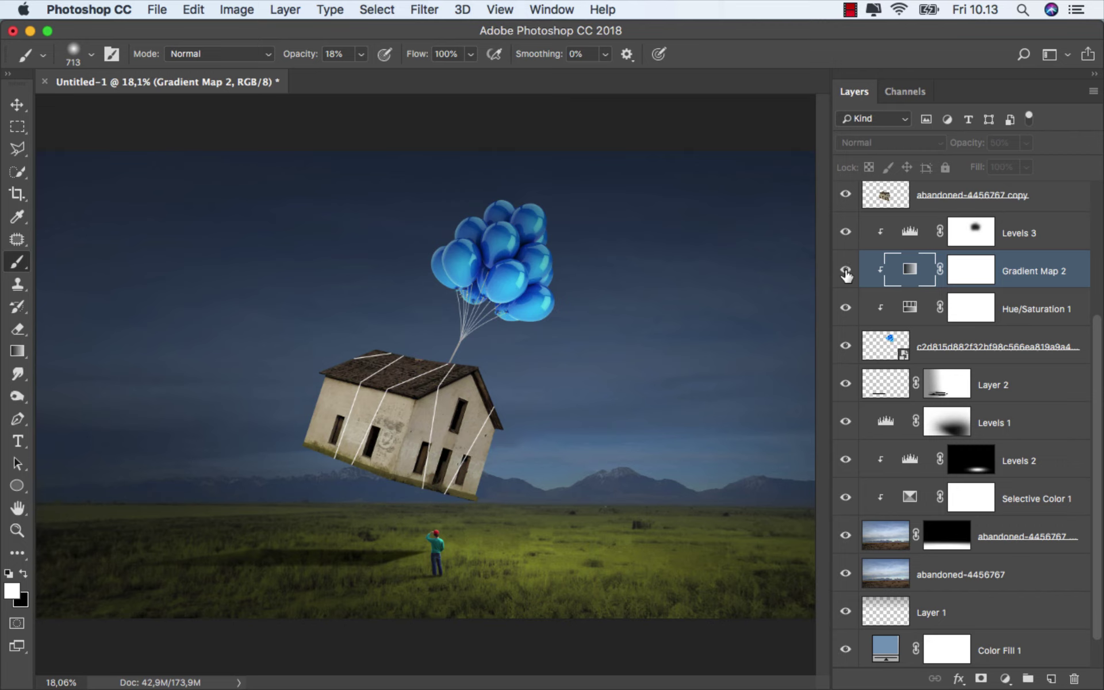
{"action": "left_click", "coordinate": [845, 272]}
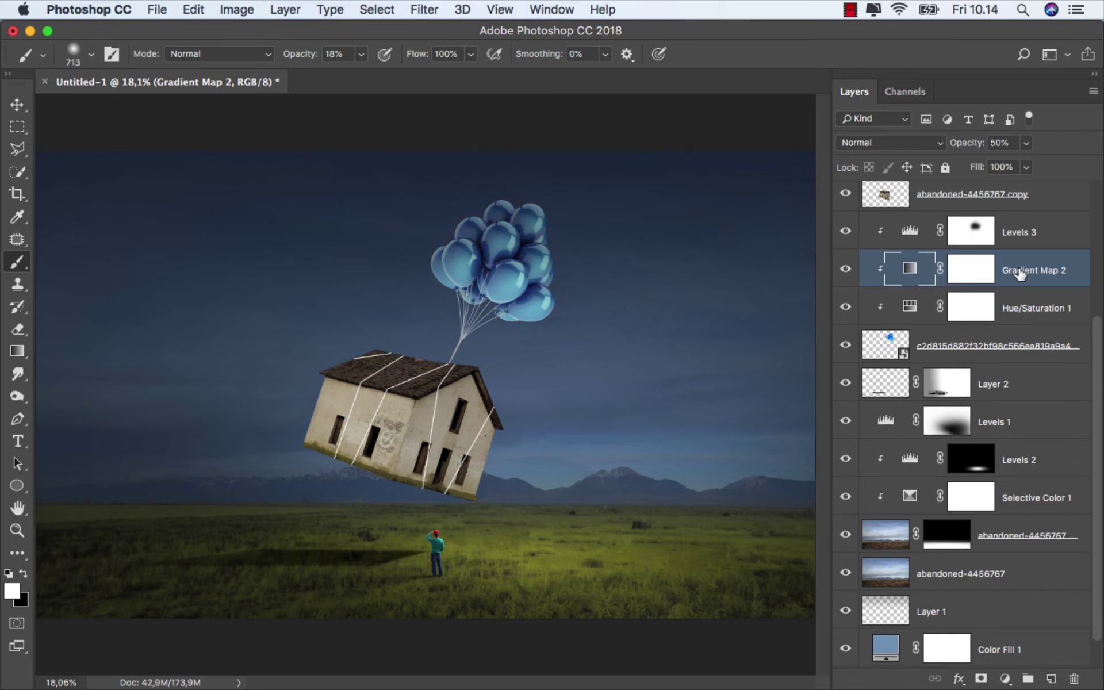
{"action": "left_click_drag", "start_coordinate": [1096, 368], "coordinate": [1077, 253]}
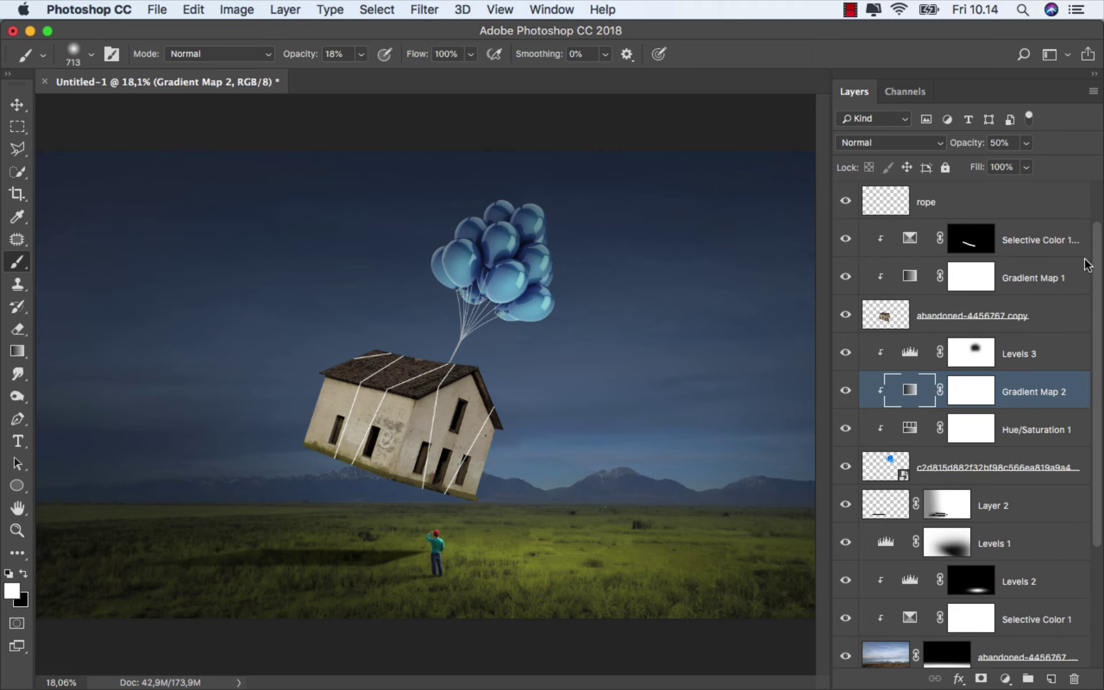
- Add a Levels layer clipped above Selective Color 1 copy with output white at 108
{"action": "left_click", "coordinate": [1013, 320]}
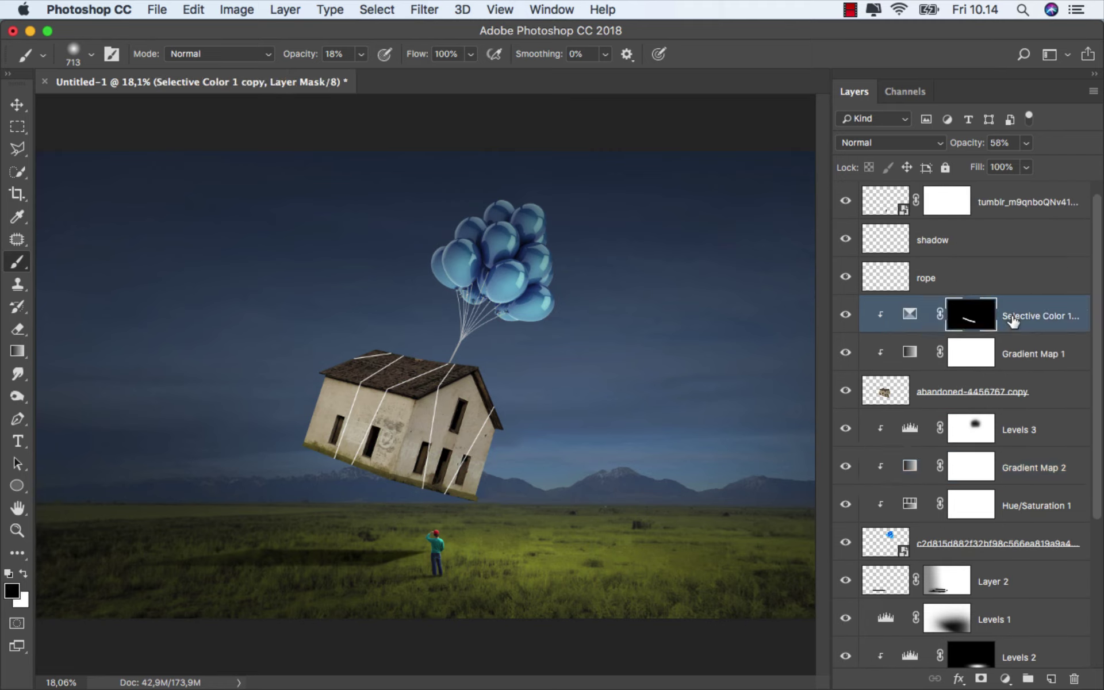
{"action": "left_click", "coordinate": [1005, 679]}
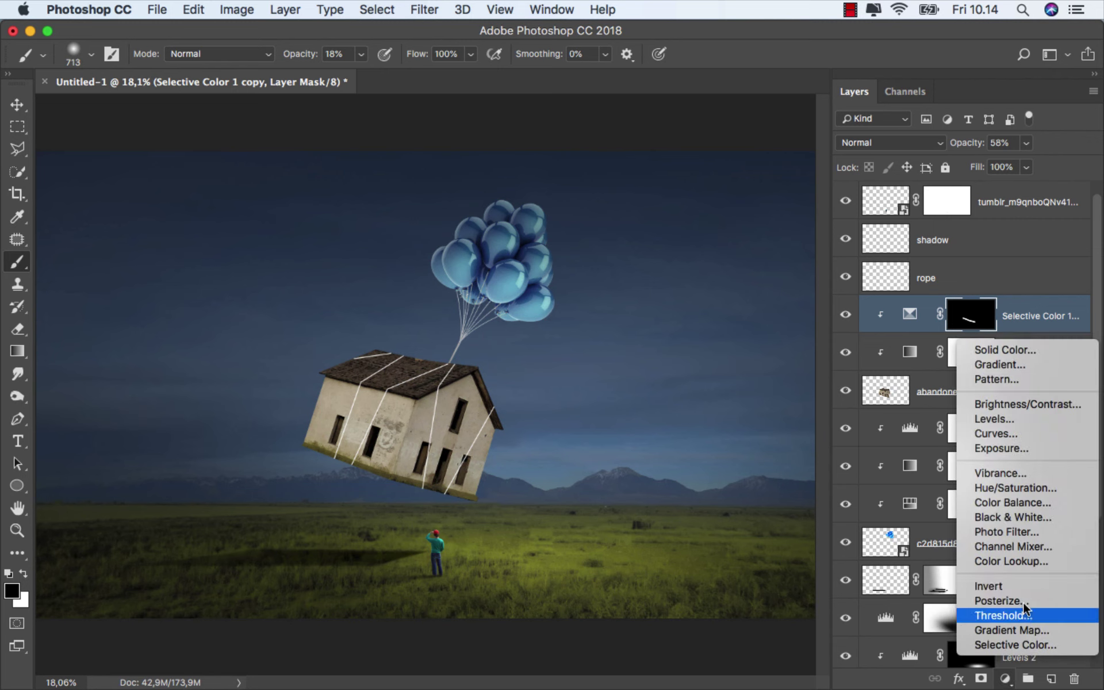
{"action": "left_click", "coordinate": [1023, 419]}
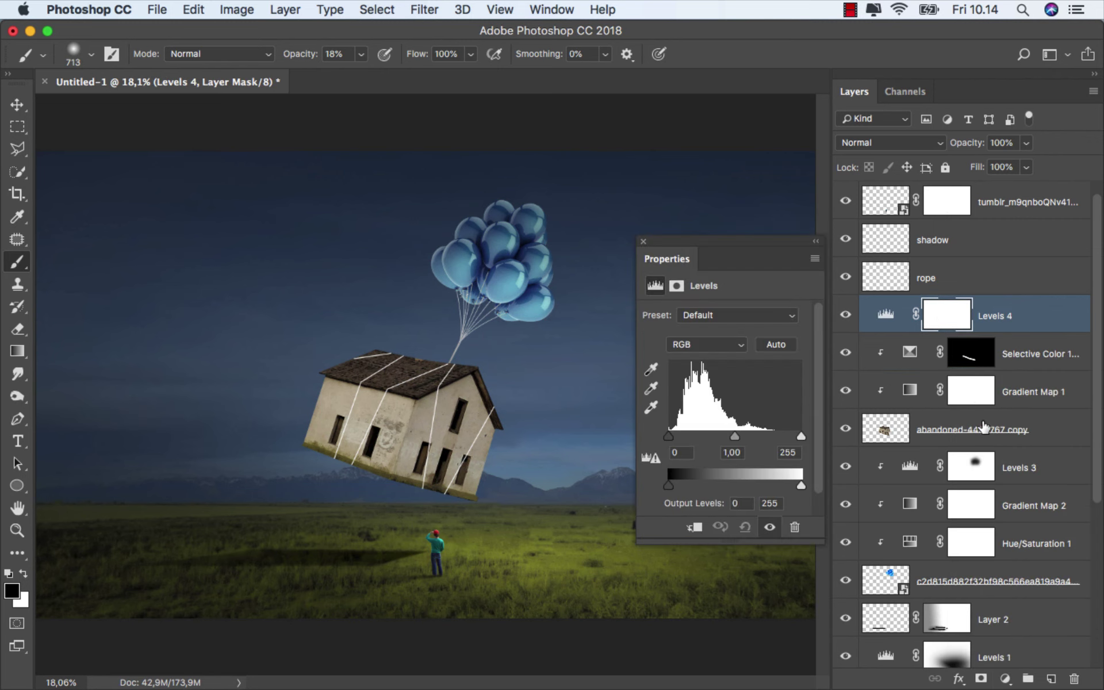
{"action": "left_click", "coordinate": [694, 527]}
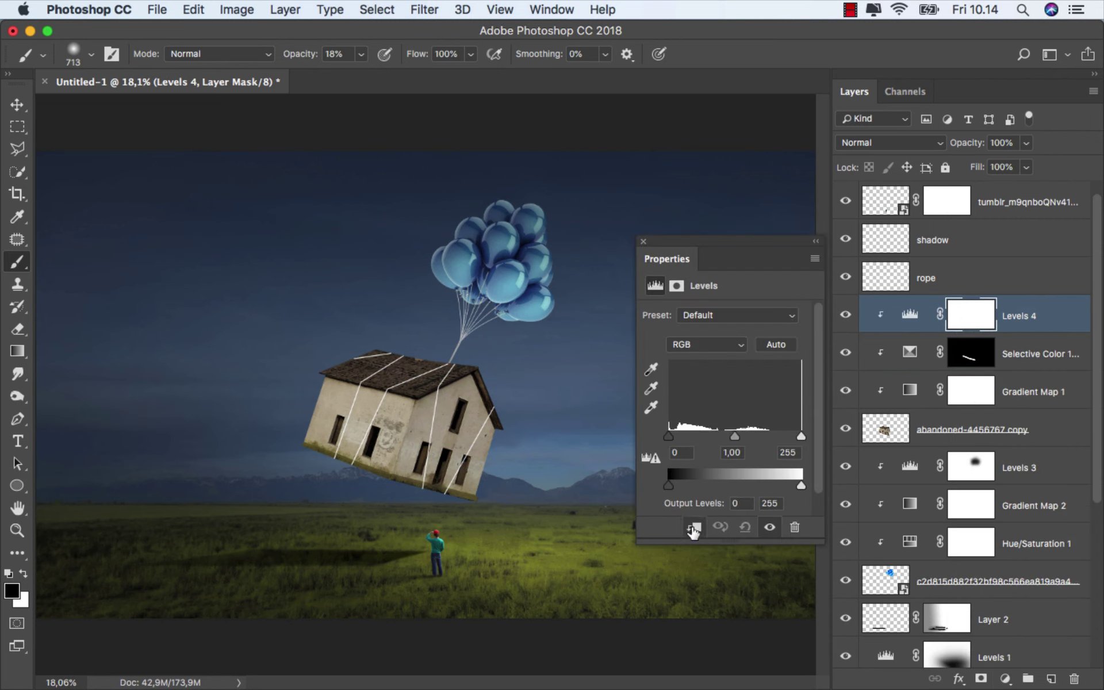
{"action": "left_click_drag", "start_coordinate": [801, 486], "coordinate": [723, 487]}
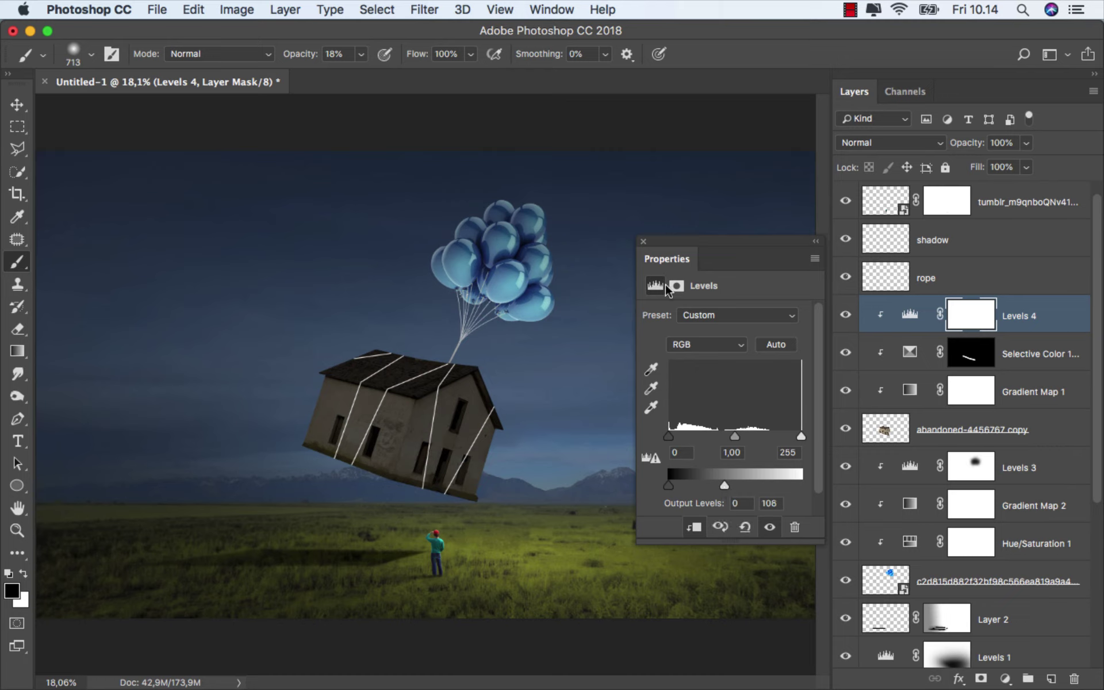
{"action": "left_click", "coordinate": [643, 241]}
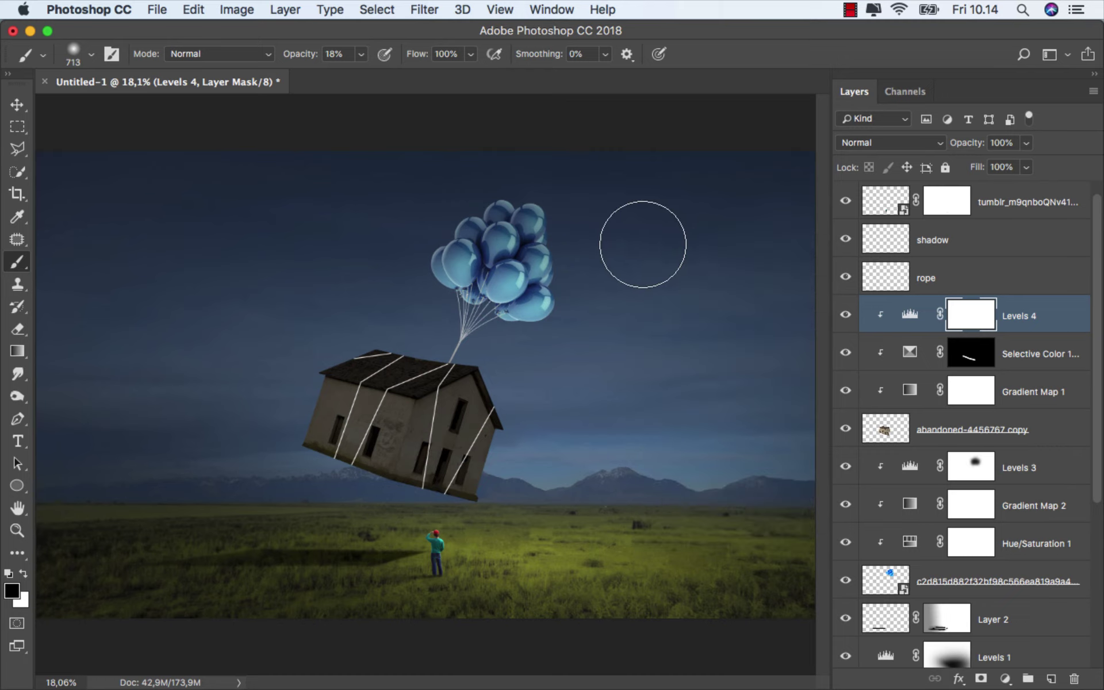
- With Levels 4 hidden, trace a Pen path around the house's right walls and roof
{"action": "left_click_drag", "start_coordinate": [16, 417], "coordinate": [86, 419]}
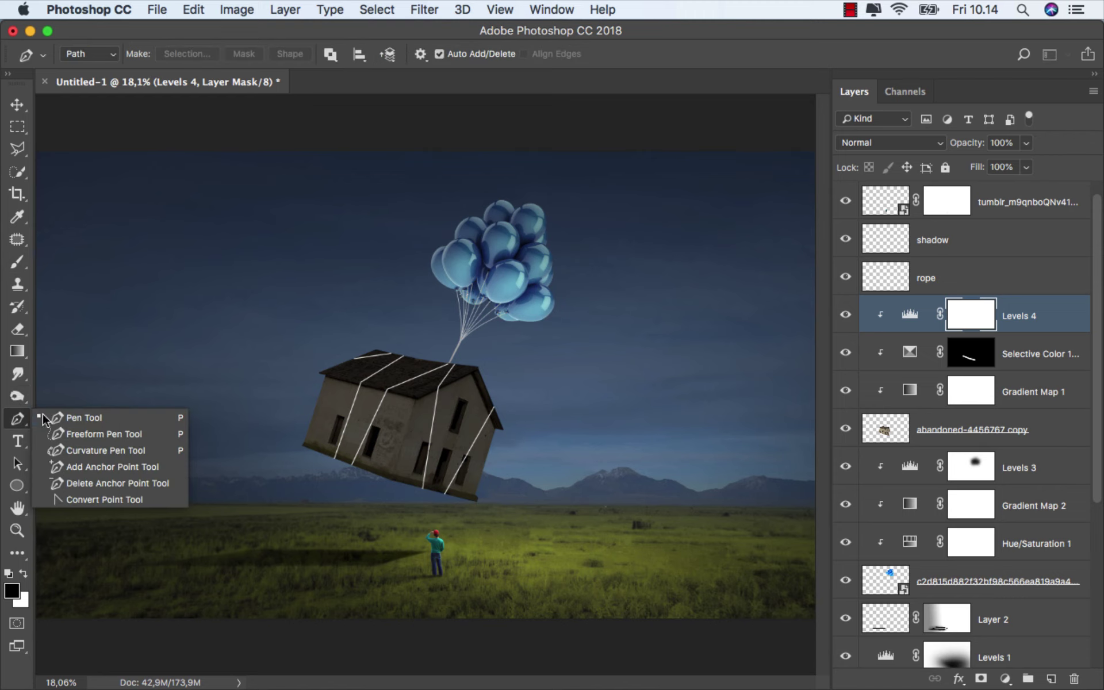
{"action": "scroll", "coordinate": [348, 410], "scroll_direction": "up", "scroll_amount": 4}
{"action": "scroll", "coordinate": [351, 405], "scroll_direction": "up", "scroll_amount": 1}
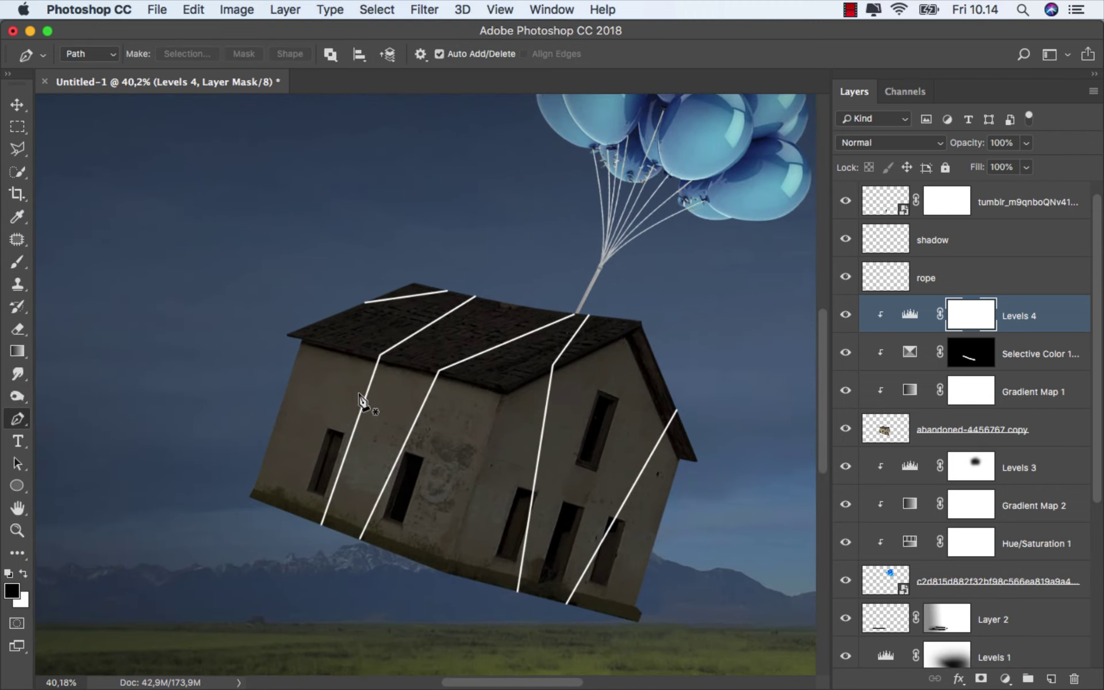
{"action": "scroll", "coordinate": [363, 397], "scroll_direction": "up", "scroll_amount": 1}
{"action": "scroll", "coordinate": [359, 387], "scroll_direction": "up", "scroll_amount": 1}
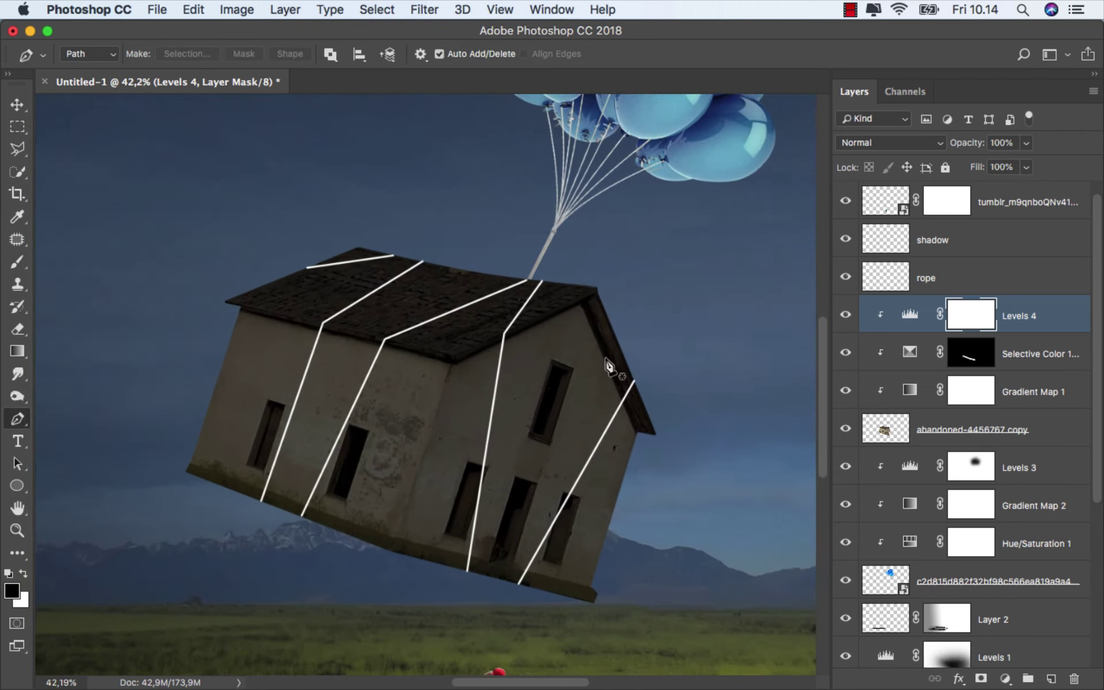
{"action": "left_click", "coordinate": [846, 315]}
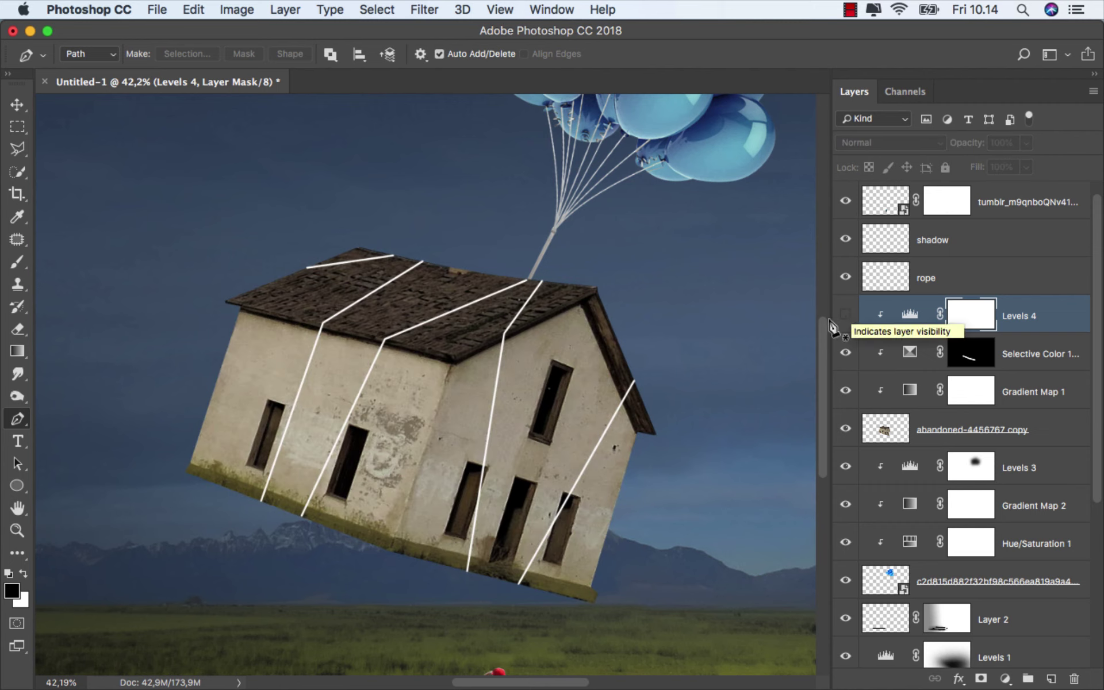
{"action": "left_click", "coordinate": [231, 305]}
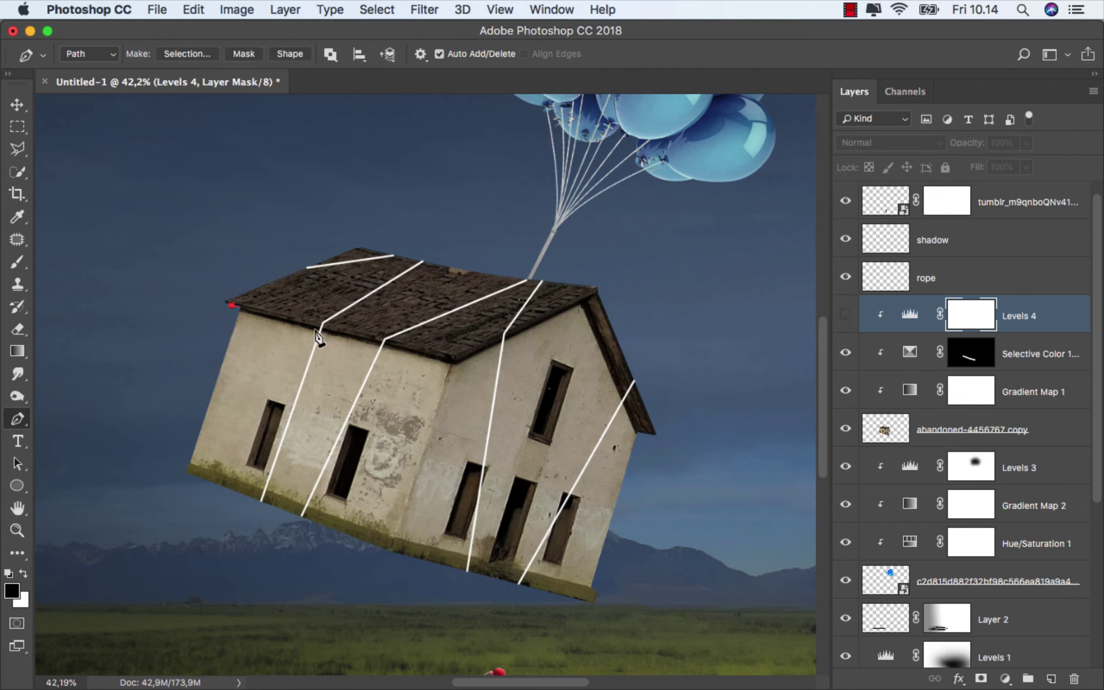
{"action": "left_click", "coordinate": [451, 364]}
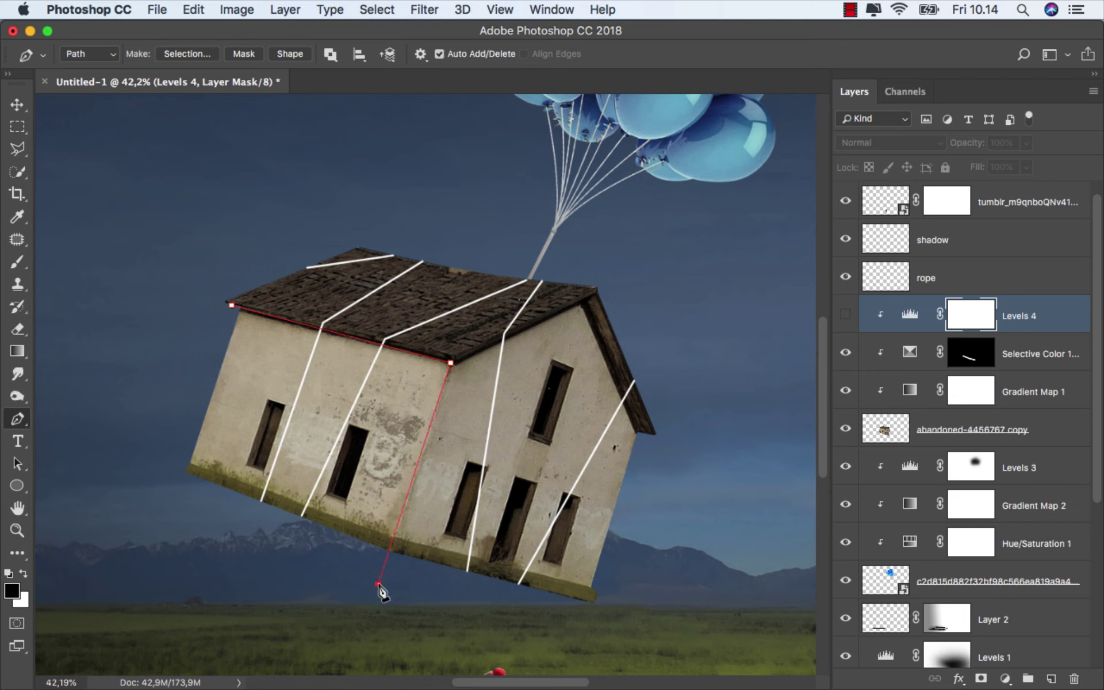
{"action": "left_click", "coordinate": [634, 636]}
{"action": "left_click", "coordinate": [707, 370]}
{"action": "left_click", "coordinate": [614, 249]}
{"action": "left_click", "coordinate": [284, 187]}
{"action": "left_click", "coordinate": [173, 304]}
{"action": "left_click", "coordinate": [223, 313]}
- Turn the traced path into a selection and show Levels 4 again
{"action": "right_click", "coordinate": [352, 286]}
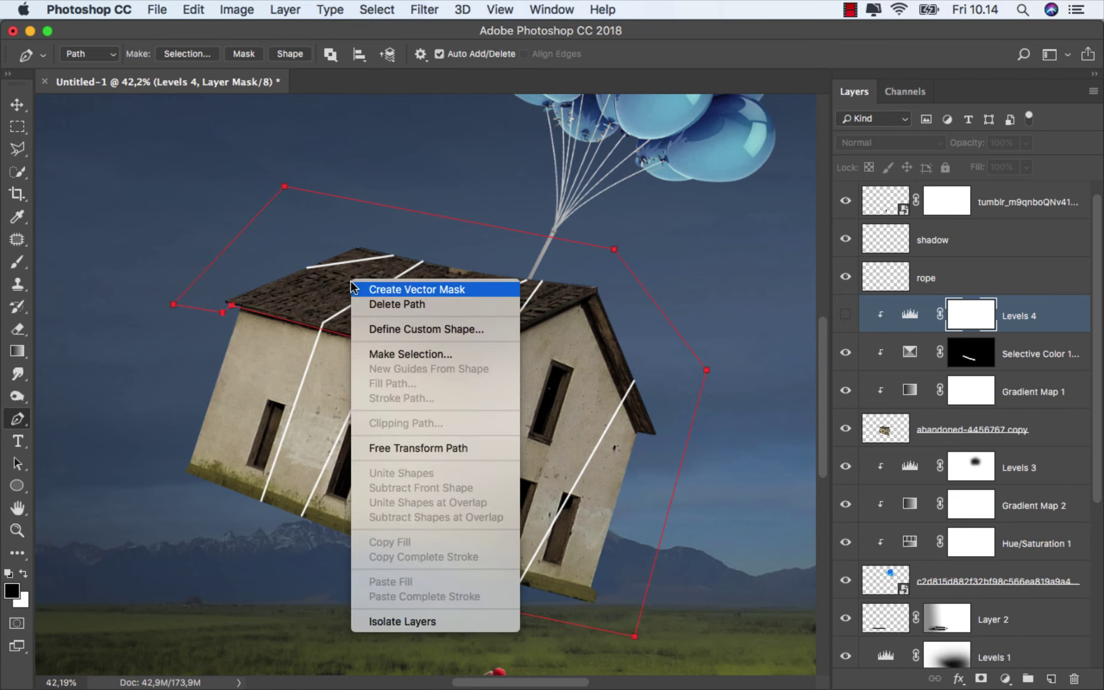
{"action": "left_click", "coordinate": [402, 354]}
{"action": "left_click", "coordinate": [644, 256]}
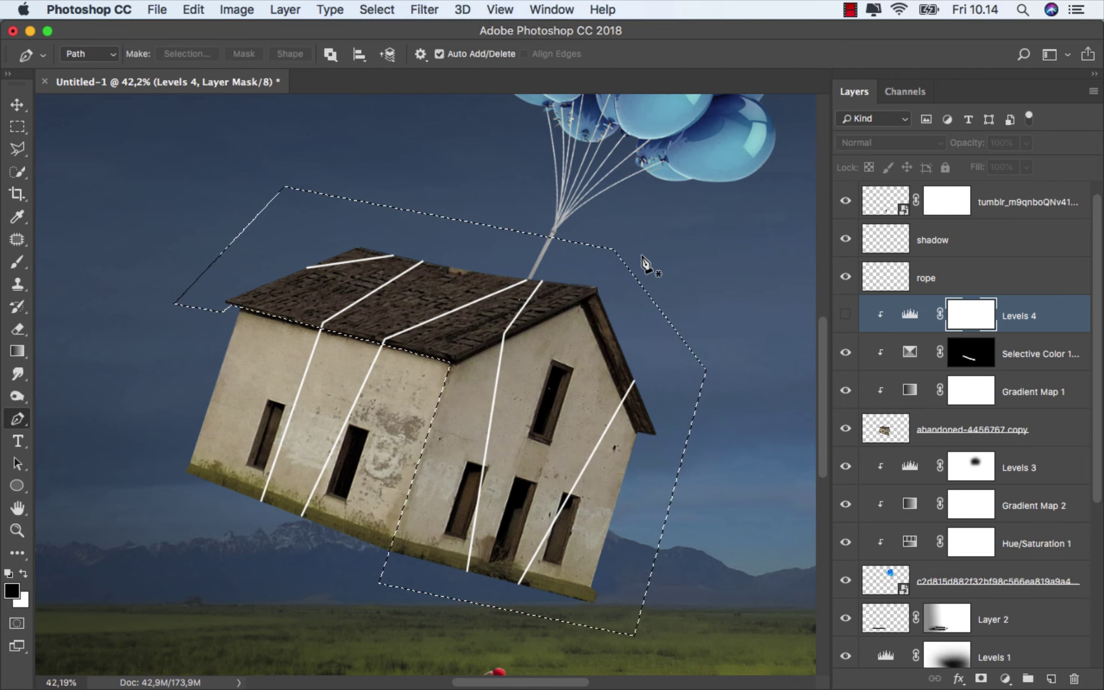
{"action": "left_click", "coordinate": [846, 314]}
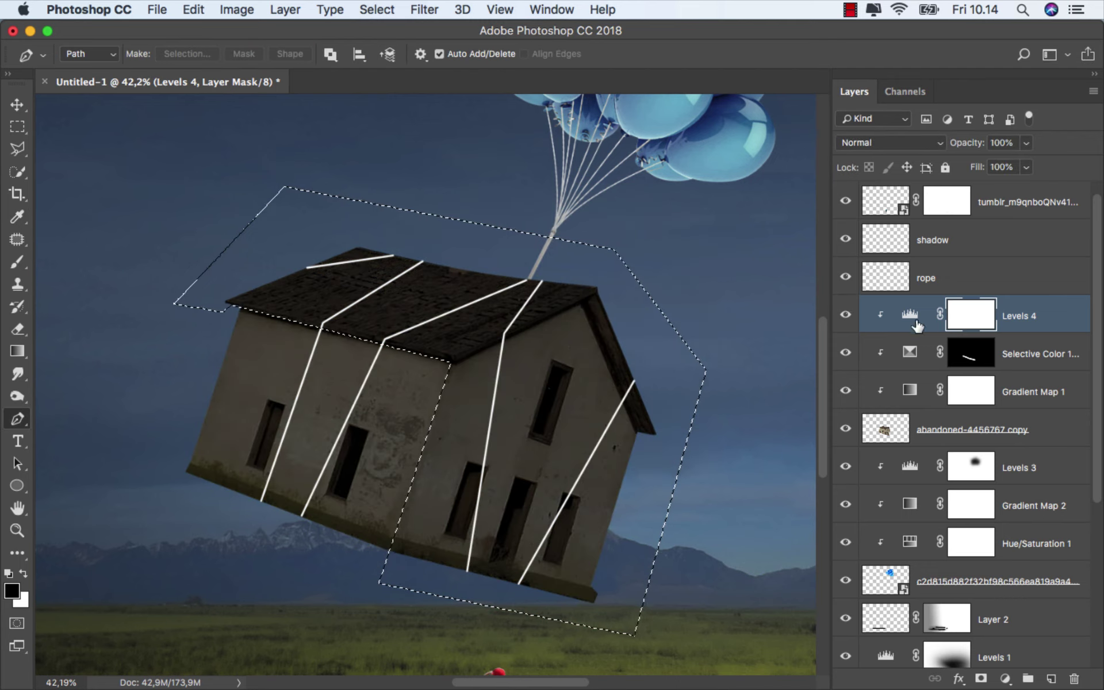
- Paint the Levels 4 mask inside the selection at 100% opacity, then deselect
{"action": "left_click", "coordinate": [19, 263]}
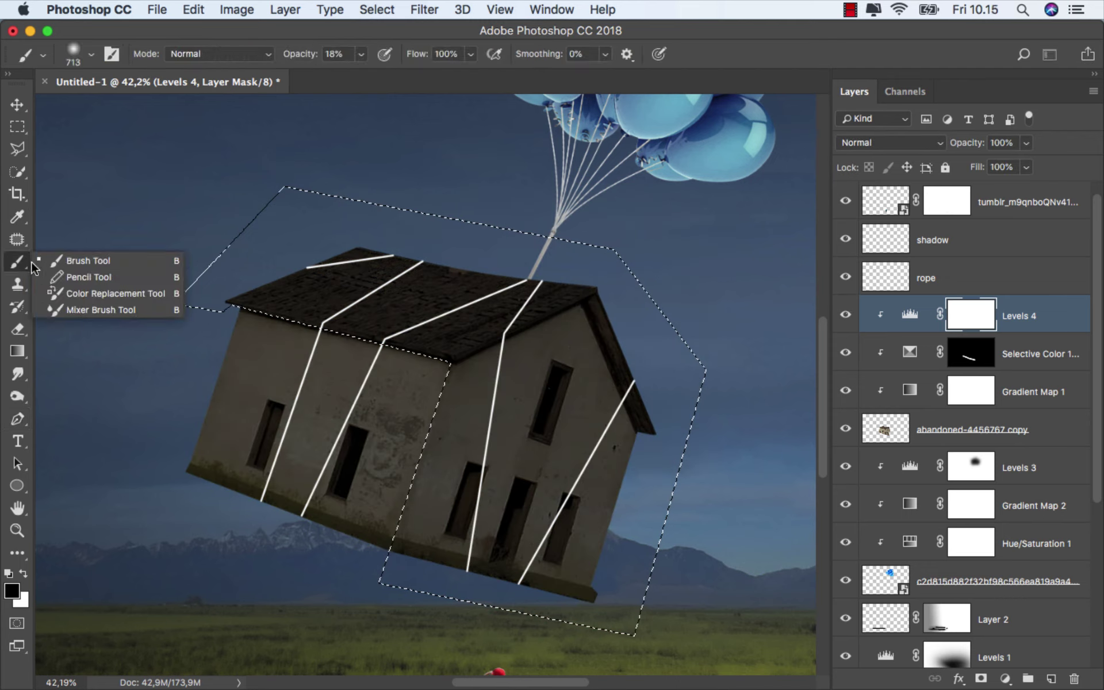
{"action": "left_click", "coordinate": [57, 261]}
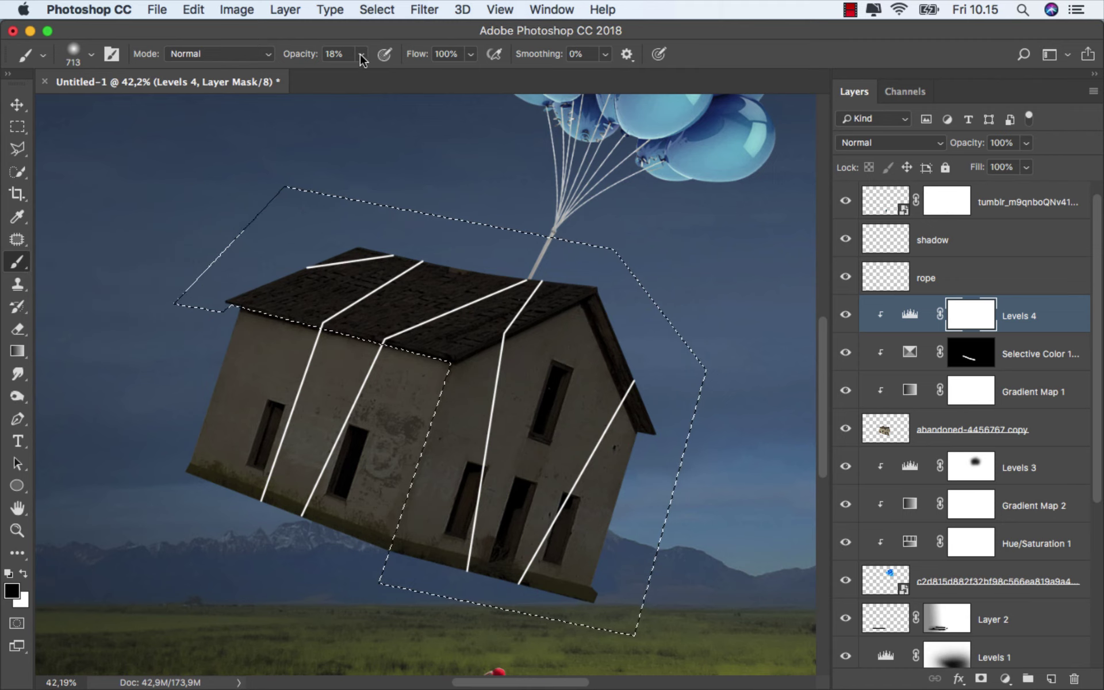
{"action": "left_click_drag", "start_coordinate": [361, 58], "coordinate": [502, 88]}
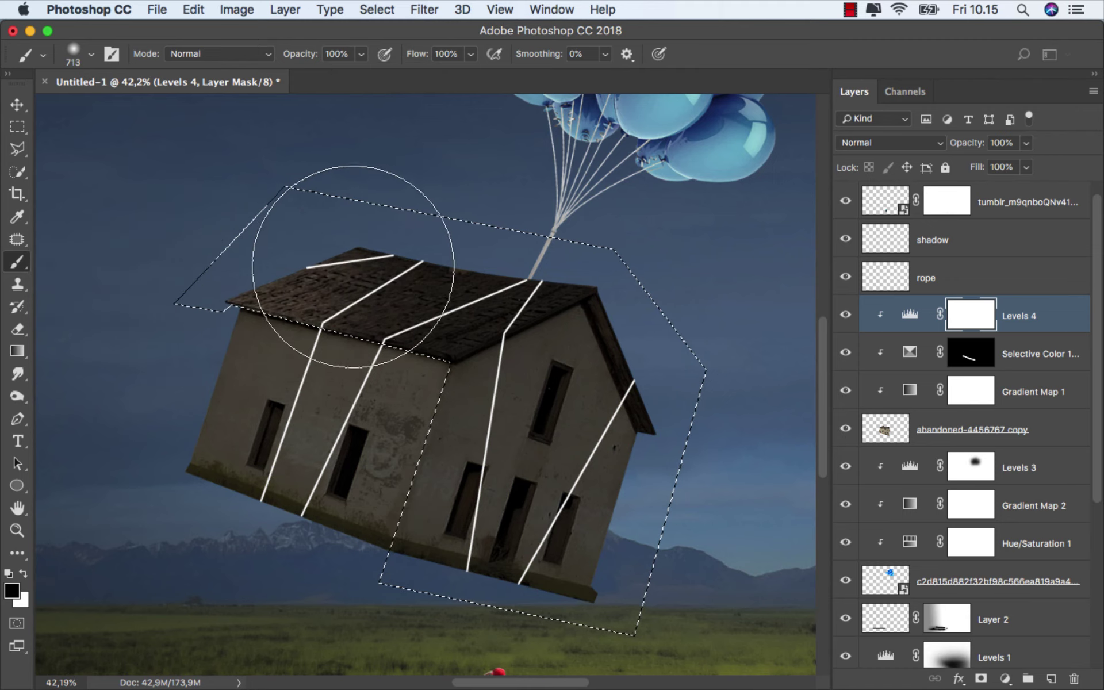
{"action": "mouse_move", "coordinate": [333, 270]}
{"action": "left_mouse_down"}
{"action": "mouse_move", "coordinate": [456, 407]}
{"action": "mouse_move", "coordinate": [505, 591]}
{"action": "mouse_move", "coordinate": [609, 450]}
{"action": "left_mouse_up"}
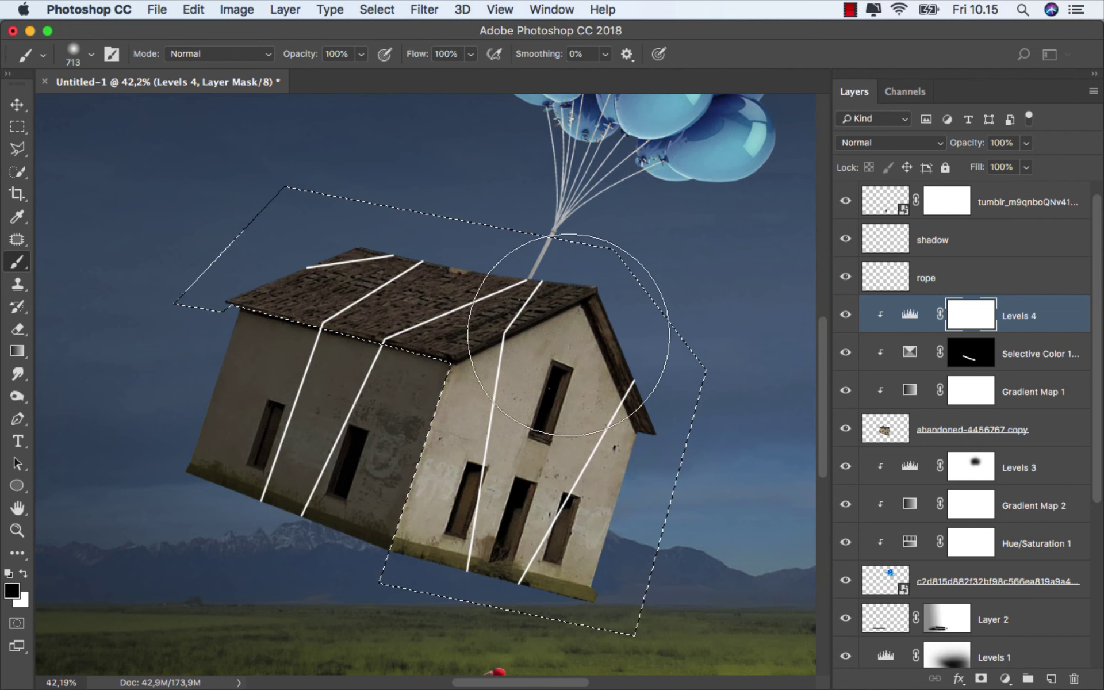
{"action": "mouse_move", "coordinate": [568, 334]}
{"action": "left_mouse_down"}
{"action": "mouse_move", "coordinate": [493, 604]}
{"action": "mouse_move", "coordinate": [523, 286]}
{"action": "left_mouse_up"}
{"action": "left_click", "coordinate": [377, 10]}
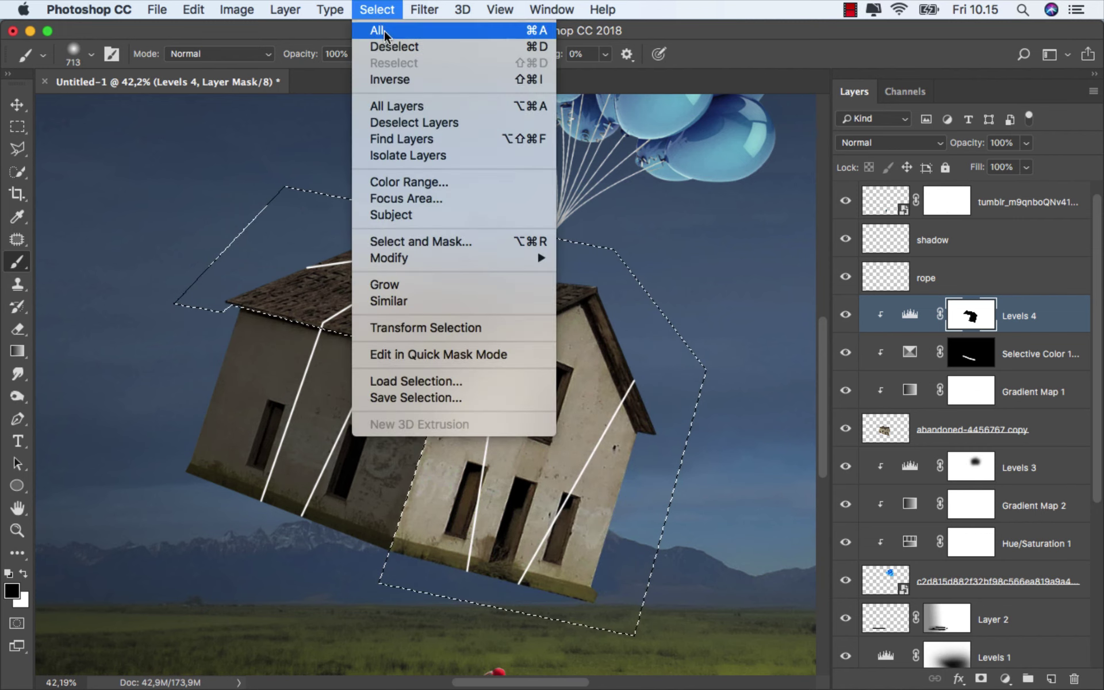
{"action": "left_click", "coordinate": [382, 45]}
{"action": "scroll", "coordinate": [406, 278], "scroll_direction": "down", "scroll_amount": 5}
- Compare the house with Levels 4 off and on, then duplicate the rope layer
{"action": "scroll", "coordinate": [405, 277], "scroll_direction": "down", "scroll_amount": 1}
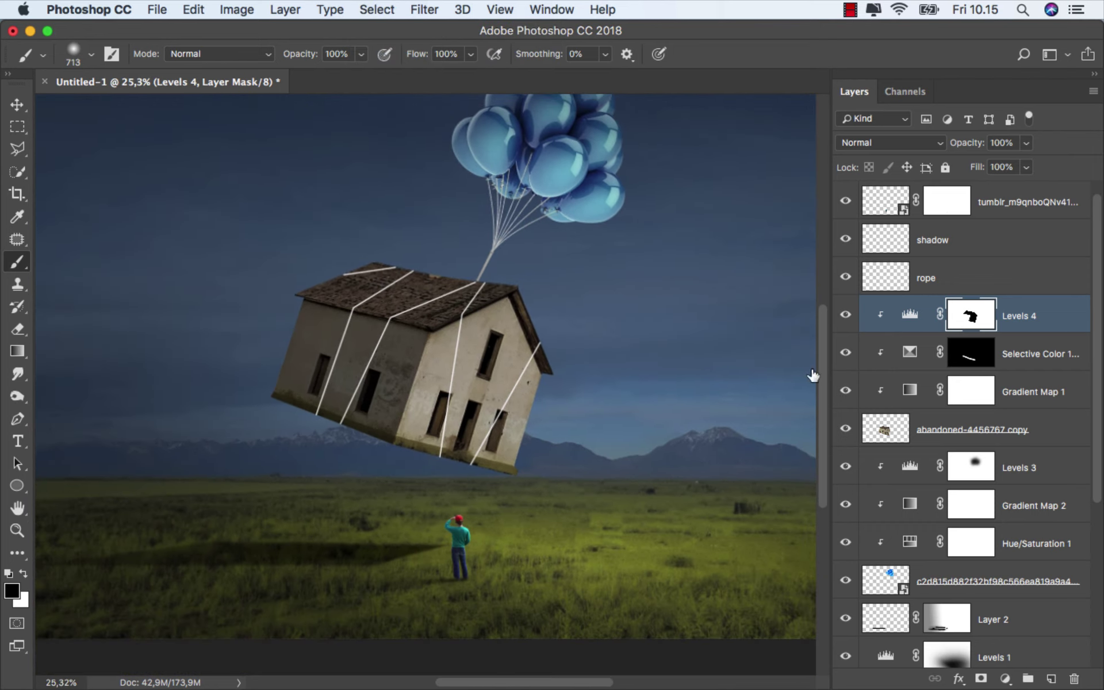
{"action": "left_click", "coordinate": [845, 316]}
{"action": "scroll", "coordinate": [698, 299], "scroll_direction": "up", "scroll_amount": 5}
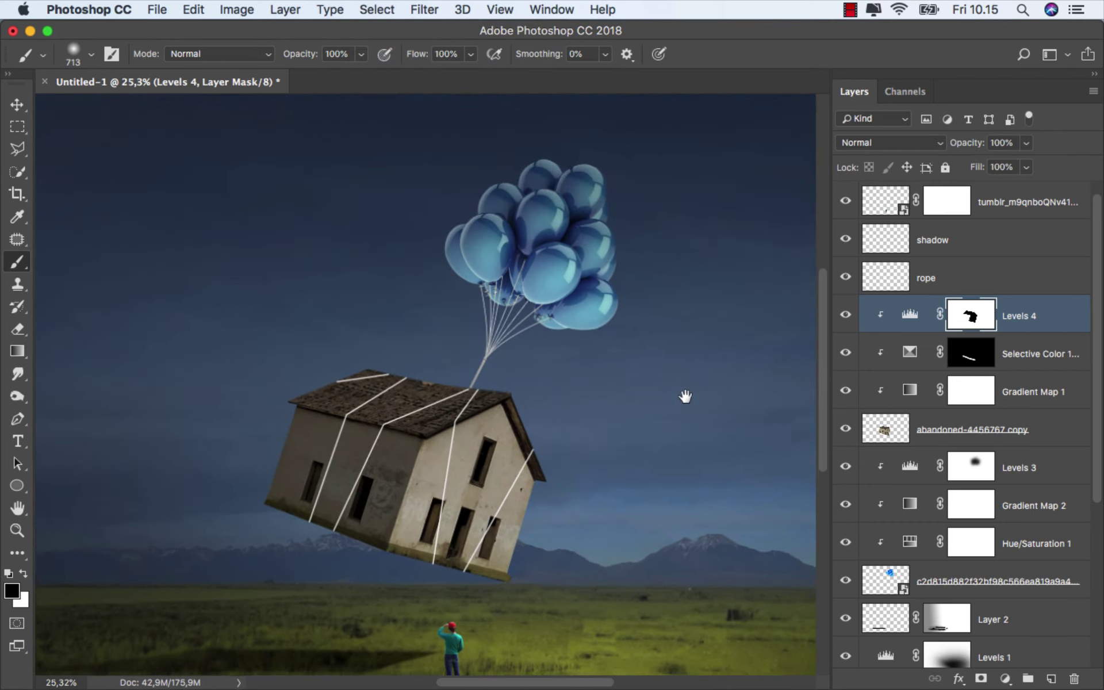
{"action": "left_click", "coordinate": [1035, 318]}
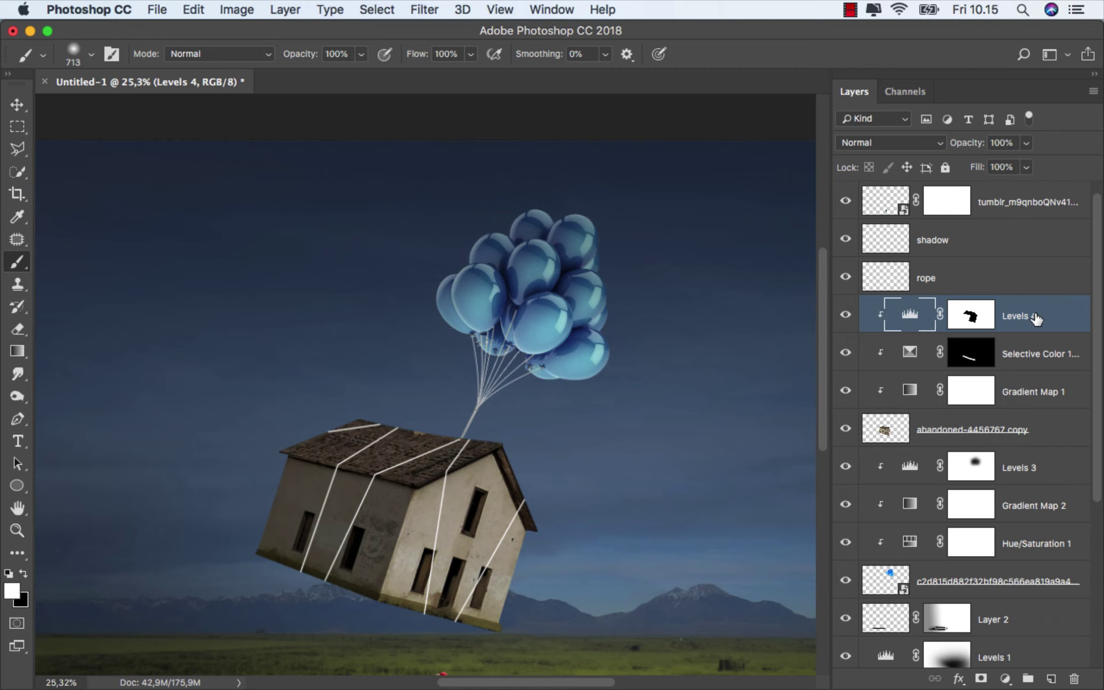
{"action": "key", "text": "v"}
{"action": "left_click", "coordinate": [1011, 276]}
{"action": "left_click", "coordinate": [845, 277]}
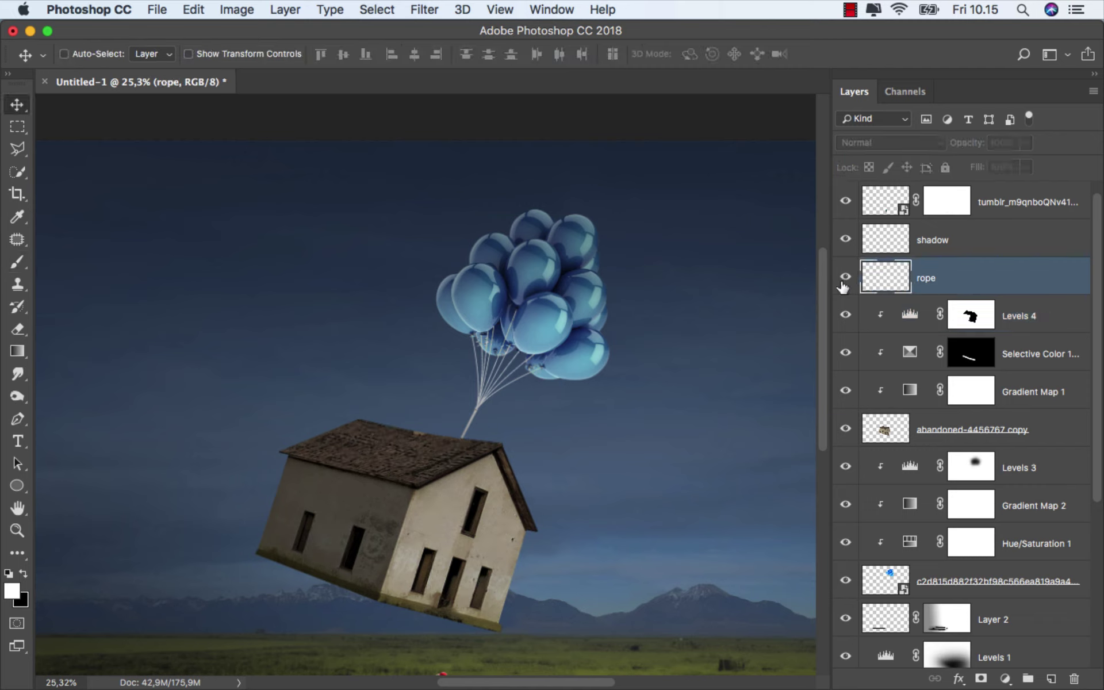
{"action": "key", "text": "super+j"}
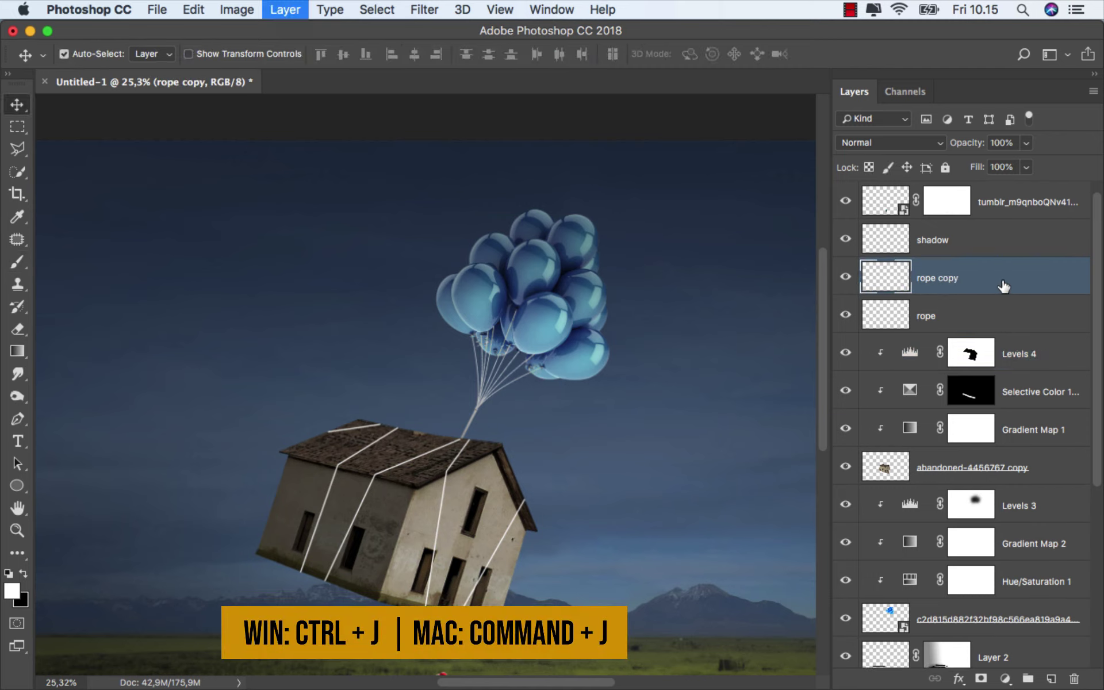
- Clip the original rope layer to the house stack and show the rope copy
{"action": "left_click", "coordinate": [969, 314]}
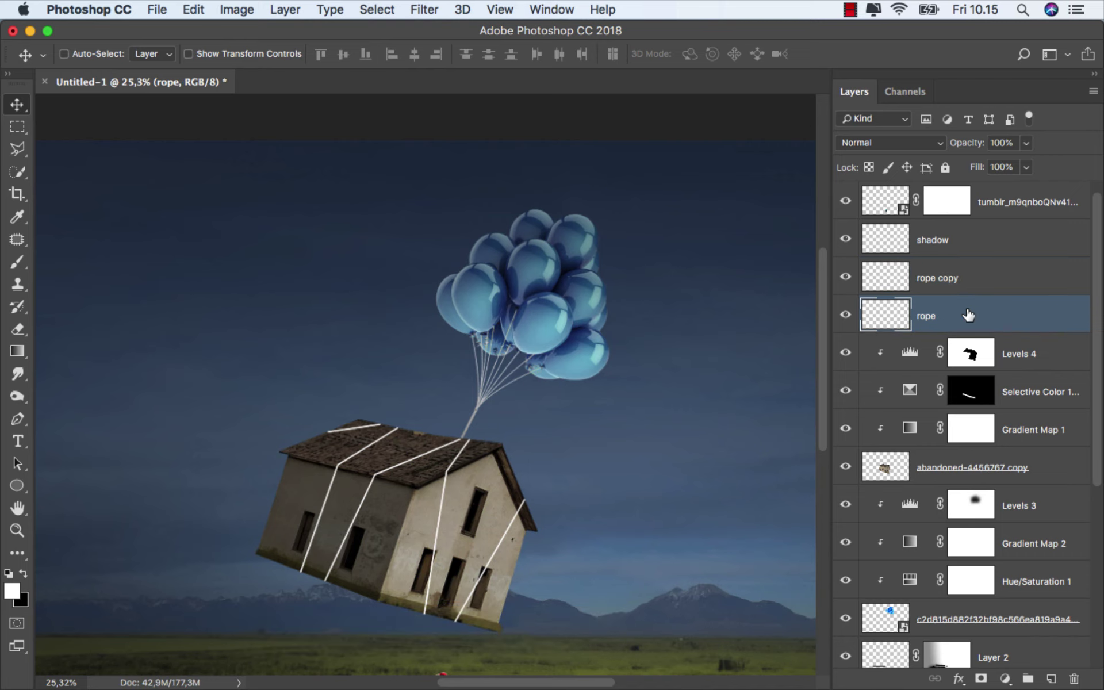
{"action": "right_click", "coordinate": [968, 315]}
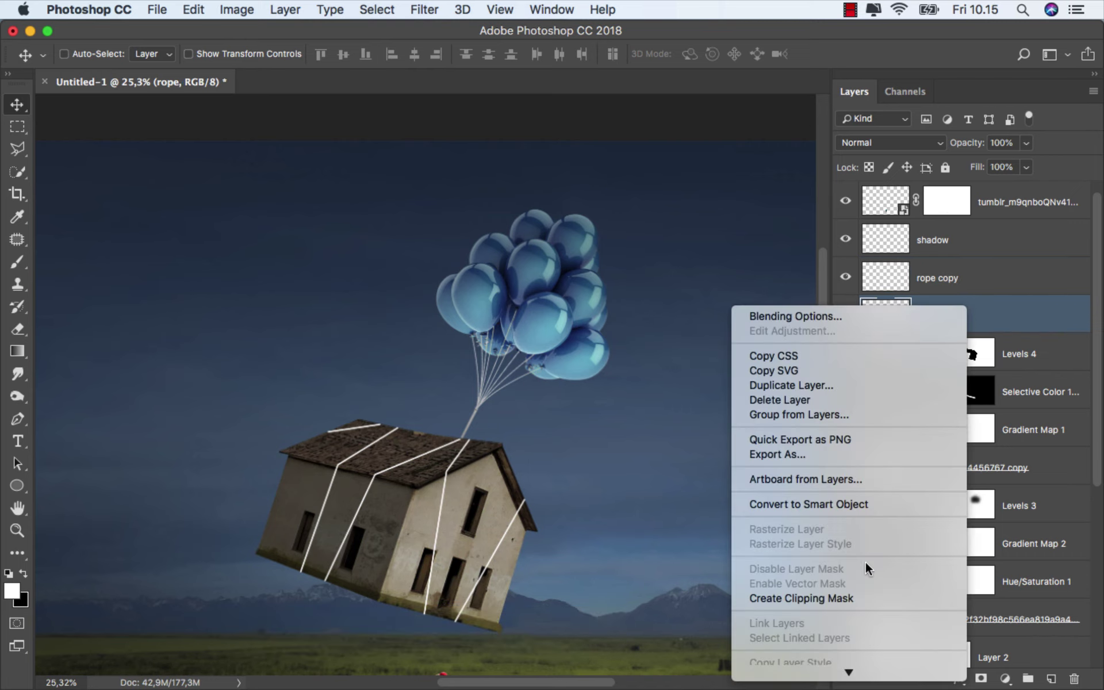
{"action": "left_click", "coordinate": [854, 598]}
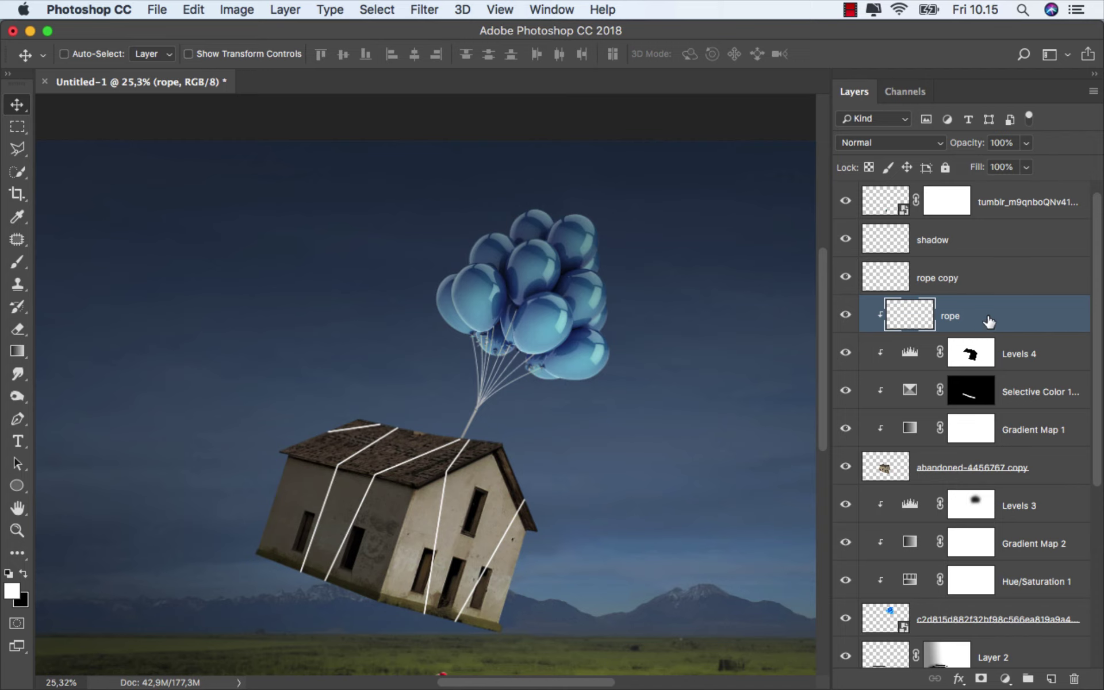
{"action": "left_click", "coordinate": [845, 280]}
{"action": "scroll", "coordinate": [470, 532], "scroll_direction": "up", "scroll_amount": 5, "text": "alt"}
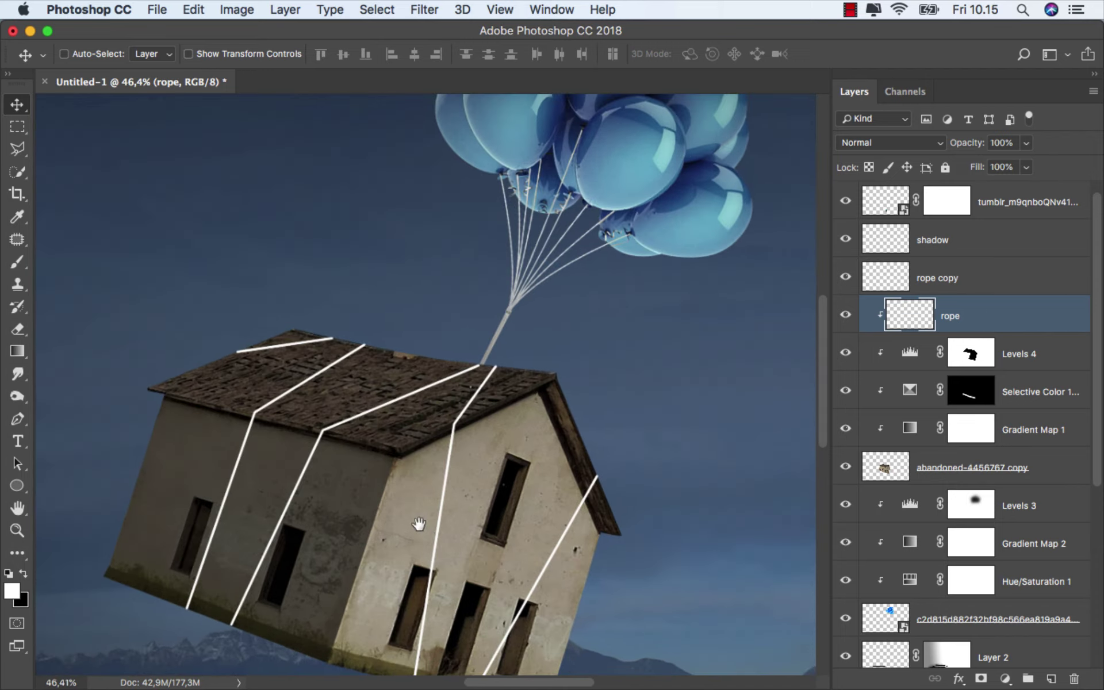
{"action": "scroll", "coordinate": [419, 522], "scroll_direction": "down", "scroll_amount": 2}
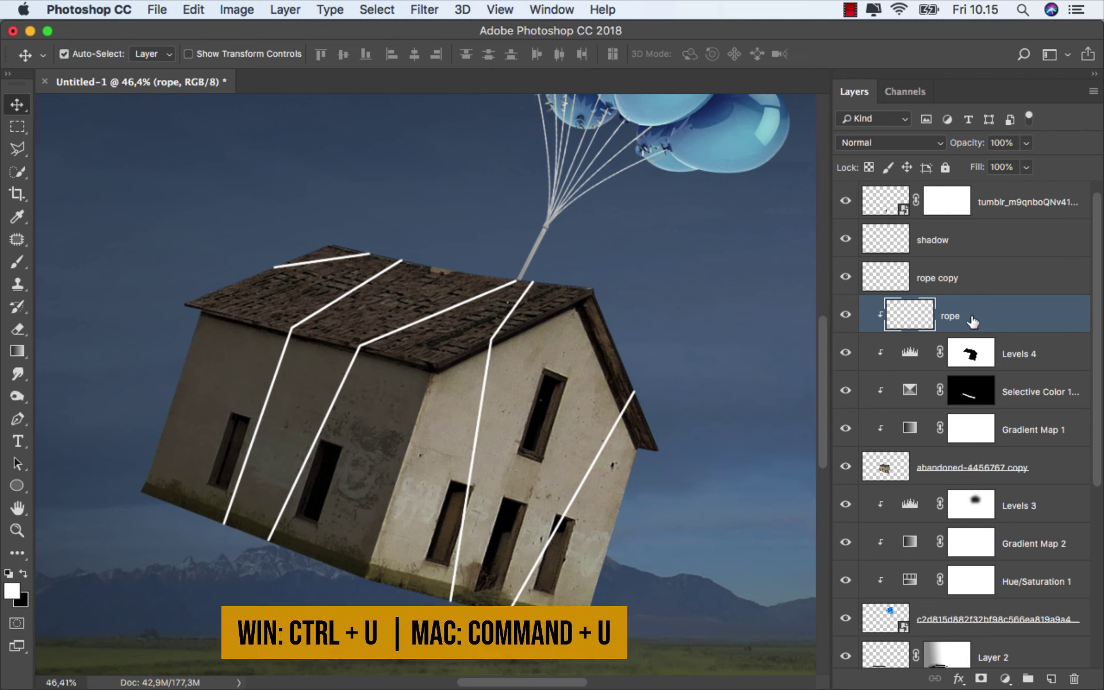
- Turn the original rope solid black using Hue/Saturation Lightness -100
{"action": "key", "text": "super+u"}
{"action": "left_click_drag", "start_coordinate": [728, 416], "coordinate": [603, 418]}
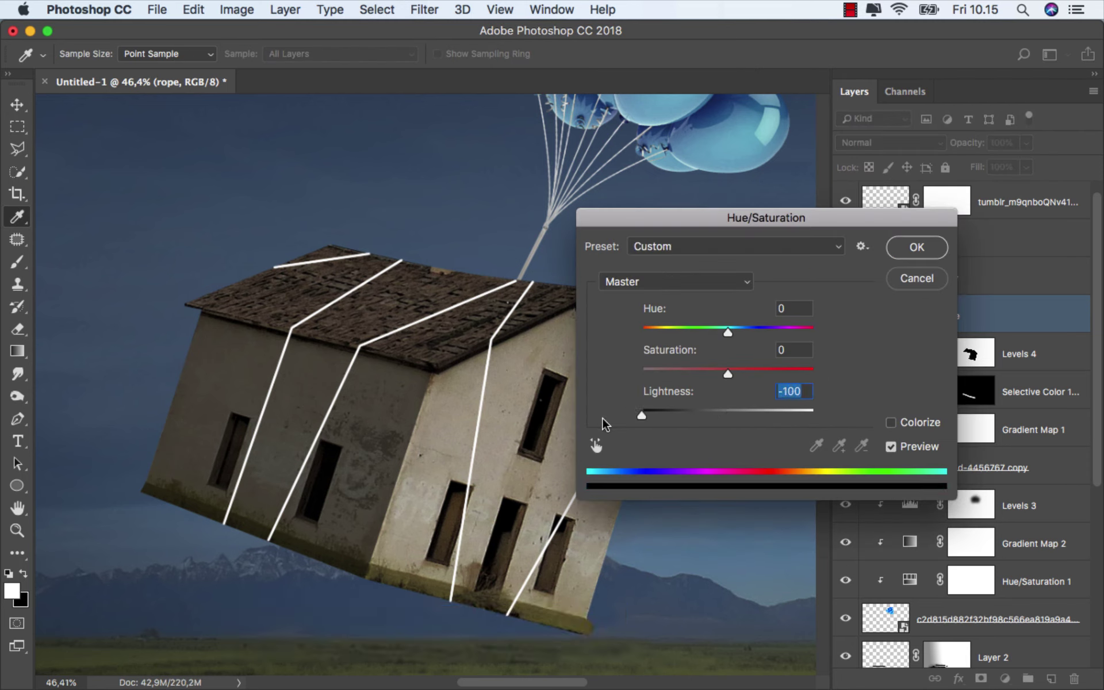
{"action": "left_click", "coordinate": [927, 247]}
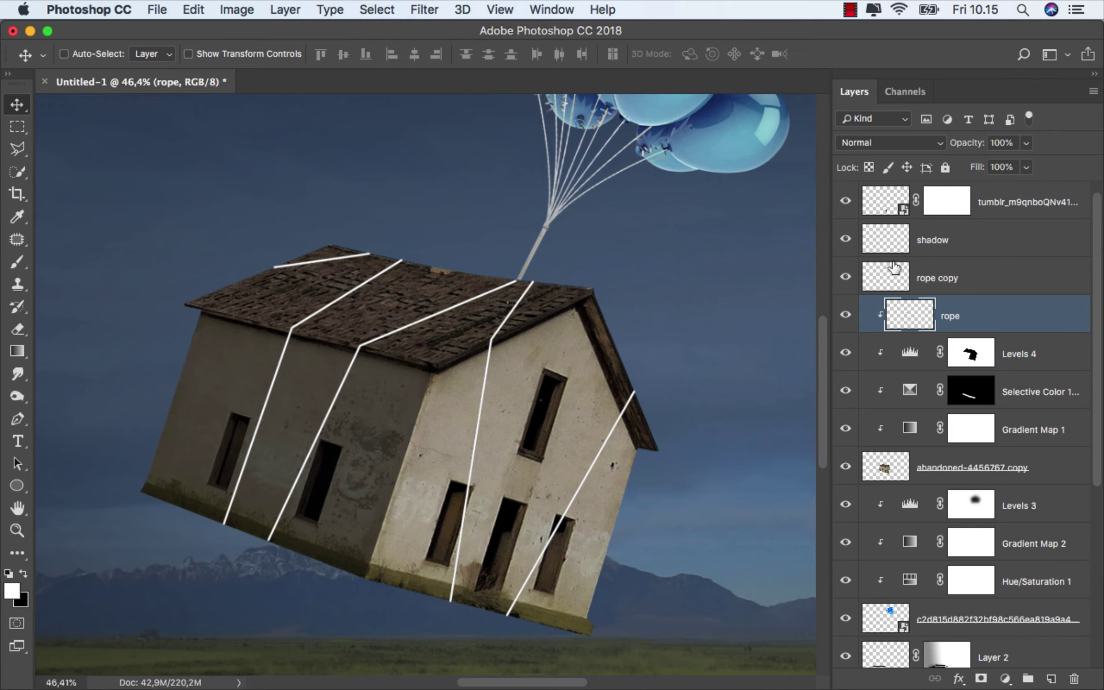
- Offset the black rope slightly left and fade it to 20% opacity
{"action": "scroll", "coordinate": [454, 377], "scroll_direction": "up", "scroll_amount": 1}
{"action": "scroll", "coordinate": [453, 378], "scroll_direction": "up", "scroll_amount": 1}
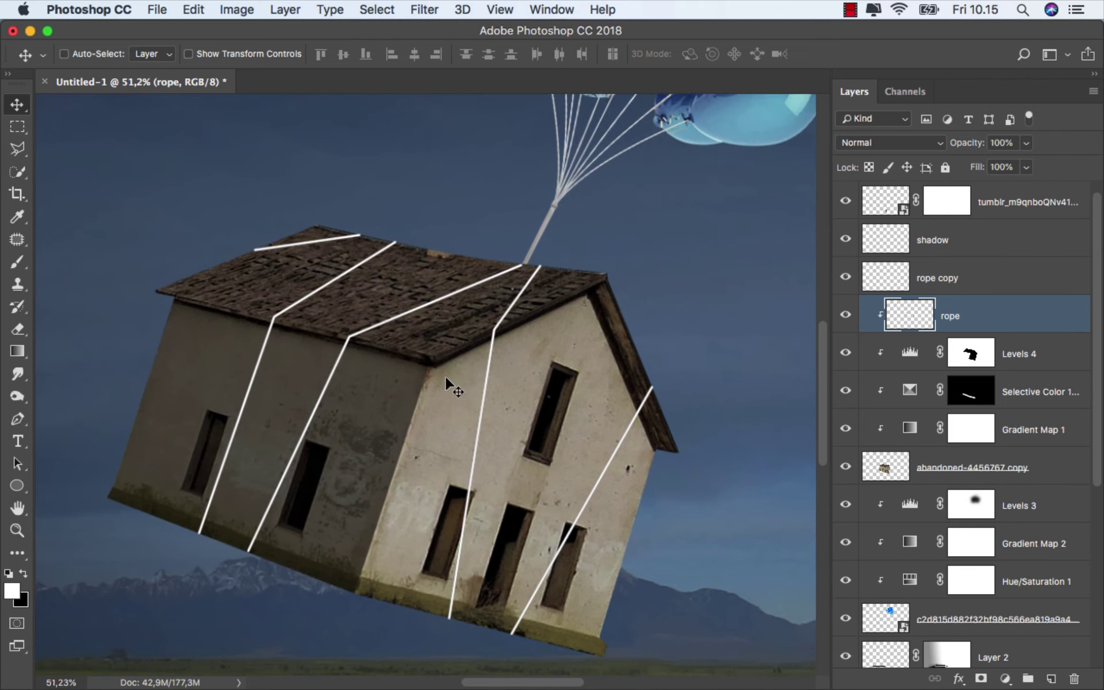
{"action": "left_click_drag", "start_coordinate": [452, 378], "coordinate": [440, 384]}
{"action": "key", "text": "Left"}
{"action": "key", "text": "Left"}
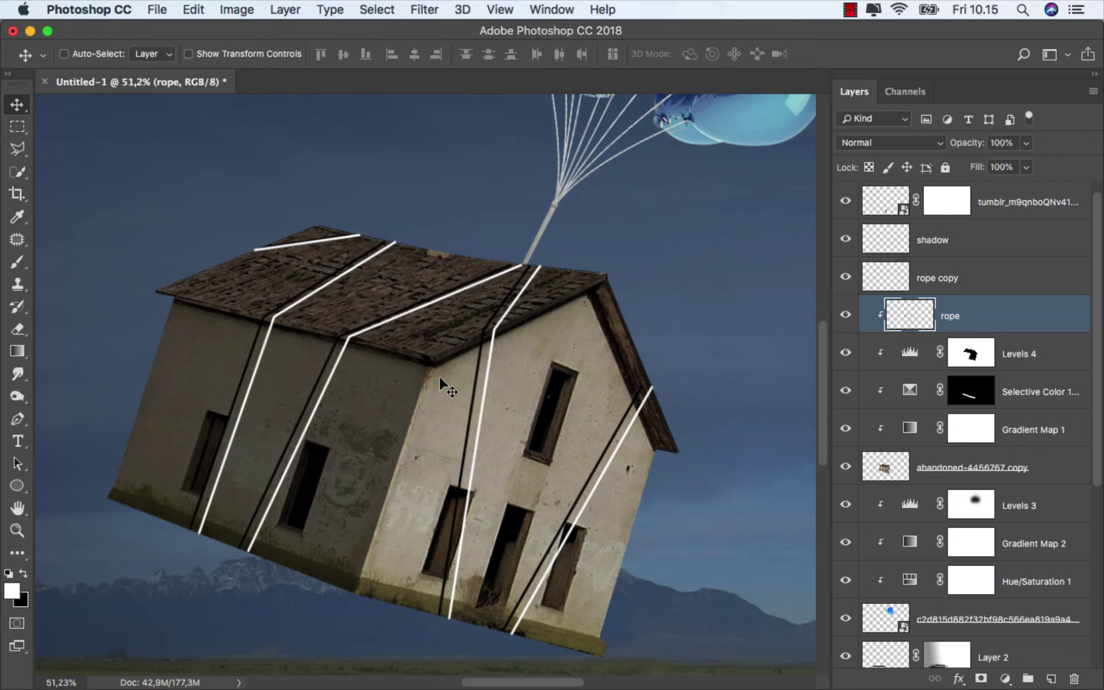
{"action": "left_click", "coordinate": [1025, 144]}
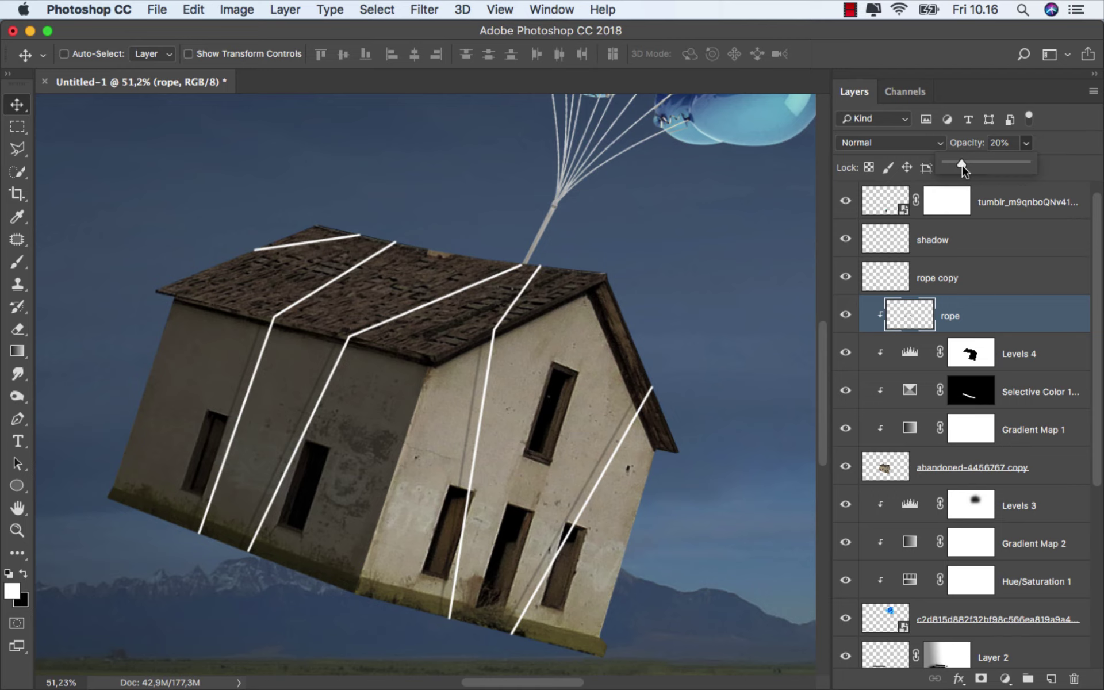
{"action": "left_click", "coordinate": [608, 340]}
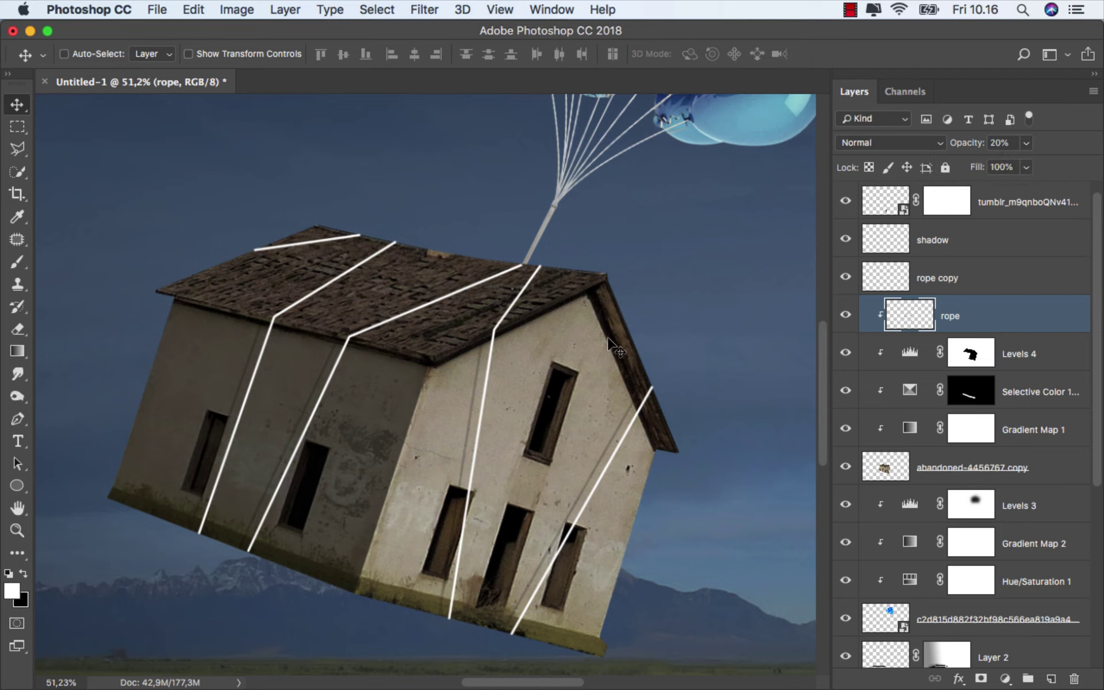
{"action": "key", "text": "super+0"}
- Clip a Levels 5 layer to the rope copy with output white 113, then invert its mask
{"action": "left_click", "coordinate": [845, 278]}
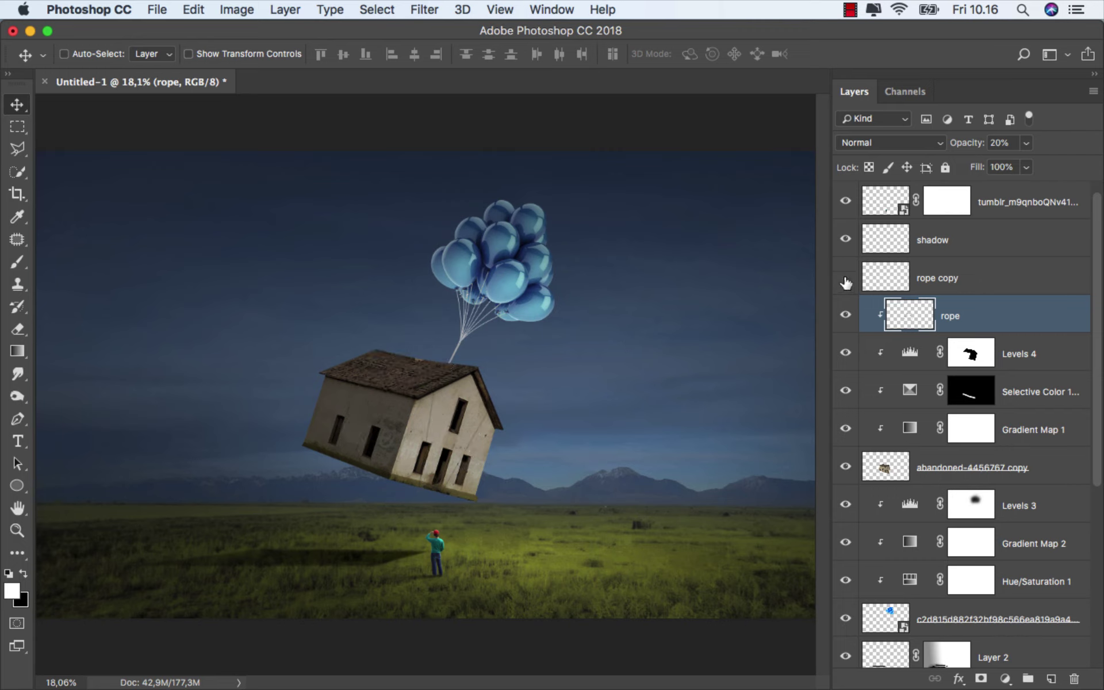
{"action": "left_click", "coordinate": [952, 277]}
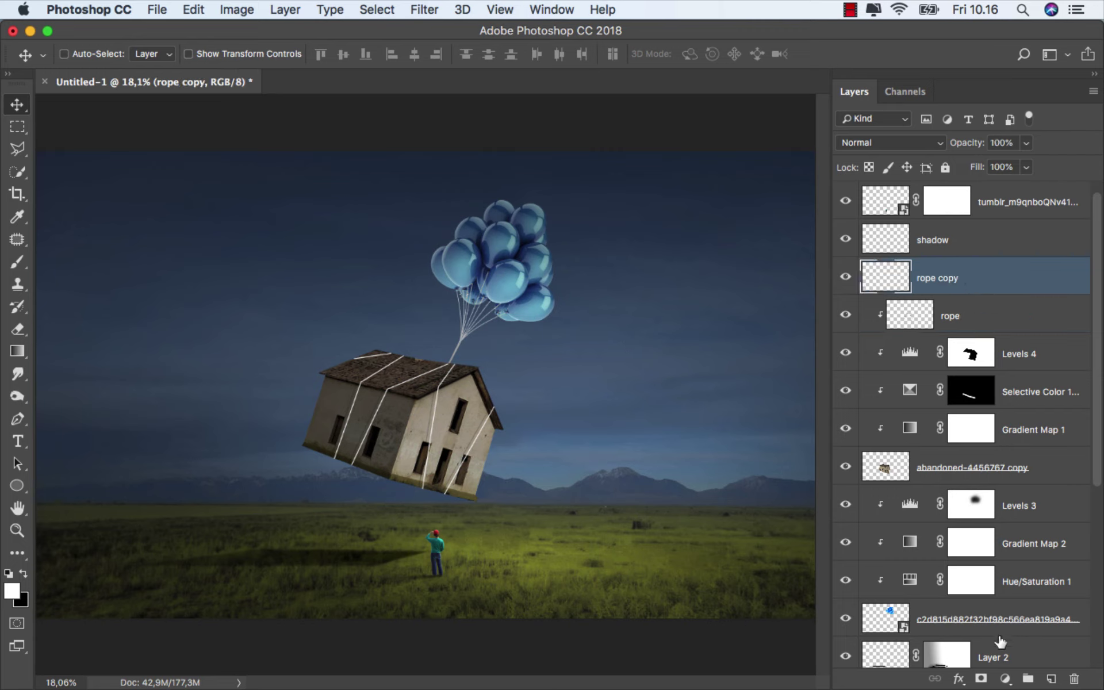
{"action": "left_click", "coordinate": [1005, 678]}
{"action": "left_click", "coordinate": [1013, 417]}
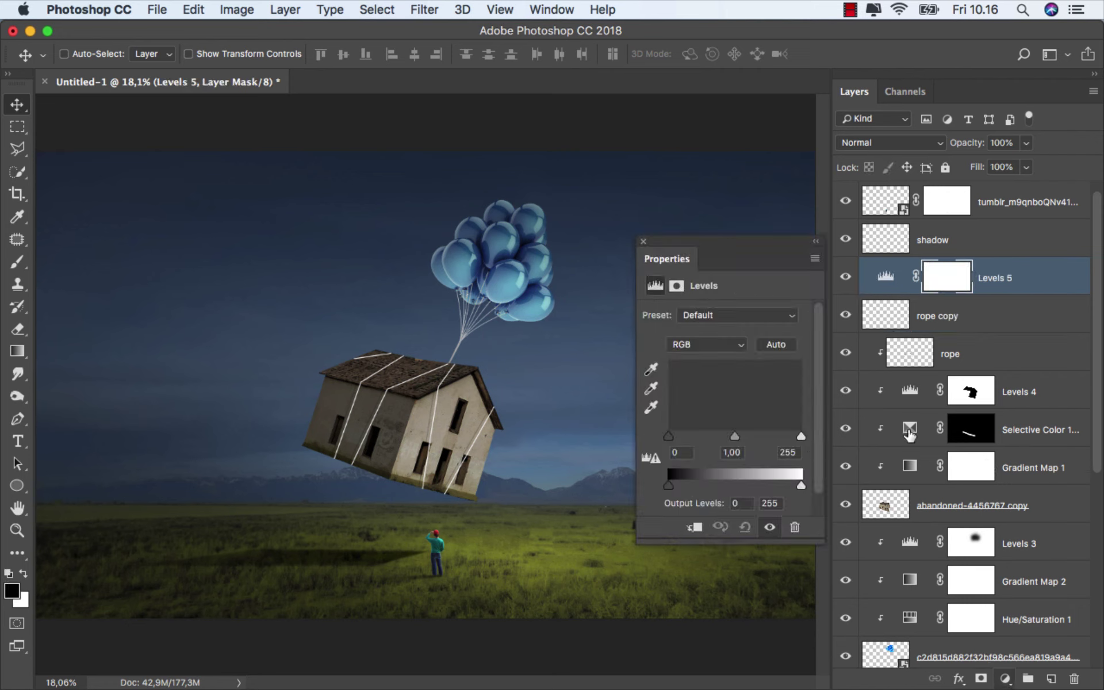
{"action": "left_click", "coordinate": [694, 527]}
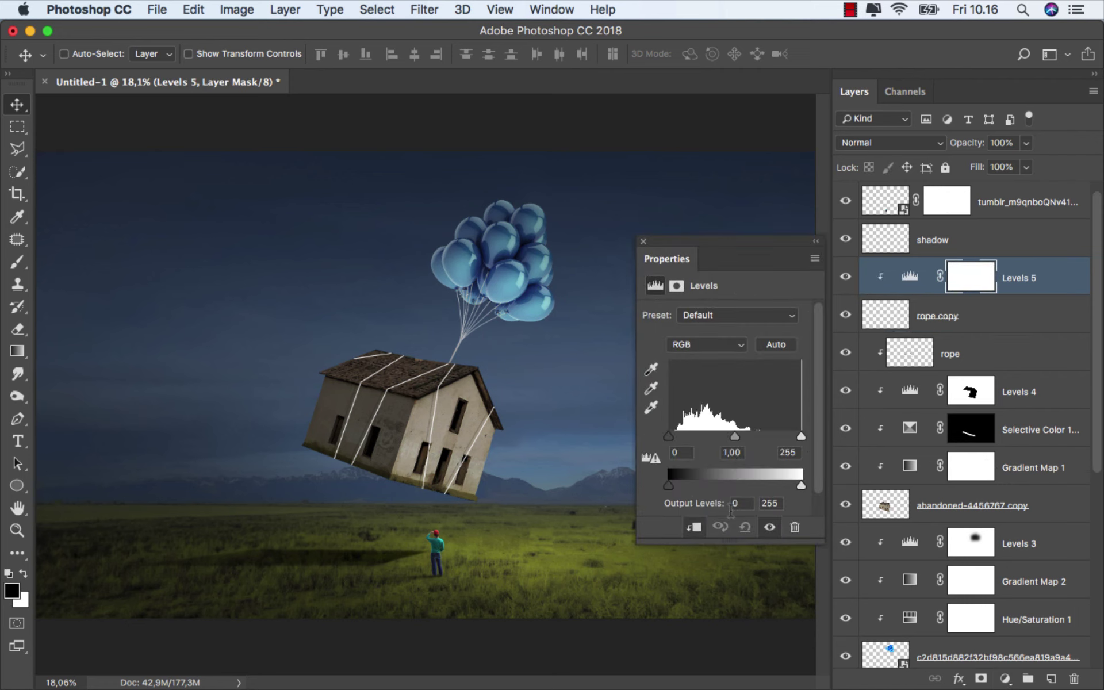
{"action": "mouse_move", "coordinate": [801, 485]}
{"action": "left_mouse_down"}
{"action": "mouse_move", "coordinate": [713, 488]}
{"action": "mouse_move", "coordinate": [726, 487]}
{"action": "left_mouse_up"}
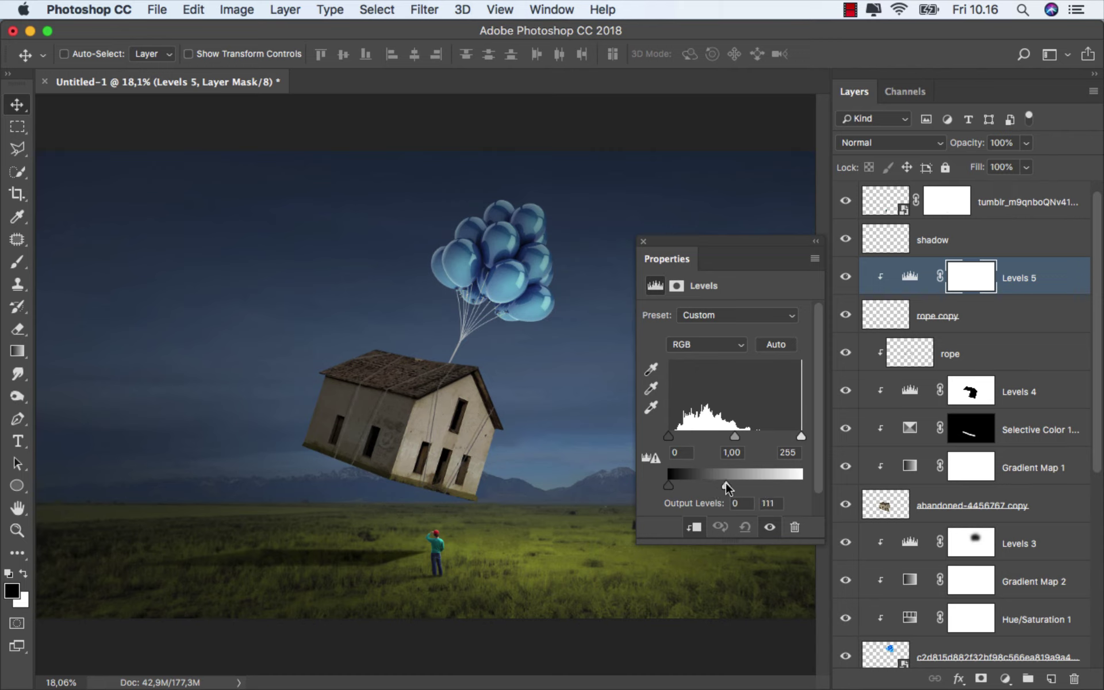
{"action": "left_click_drag", "start_coordinate": [726, 486], "coordinate": [728, 488]}
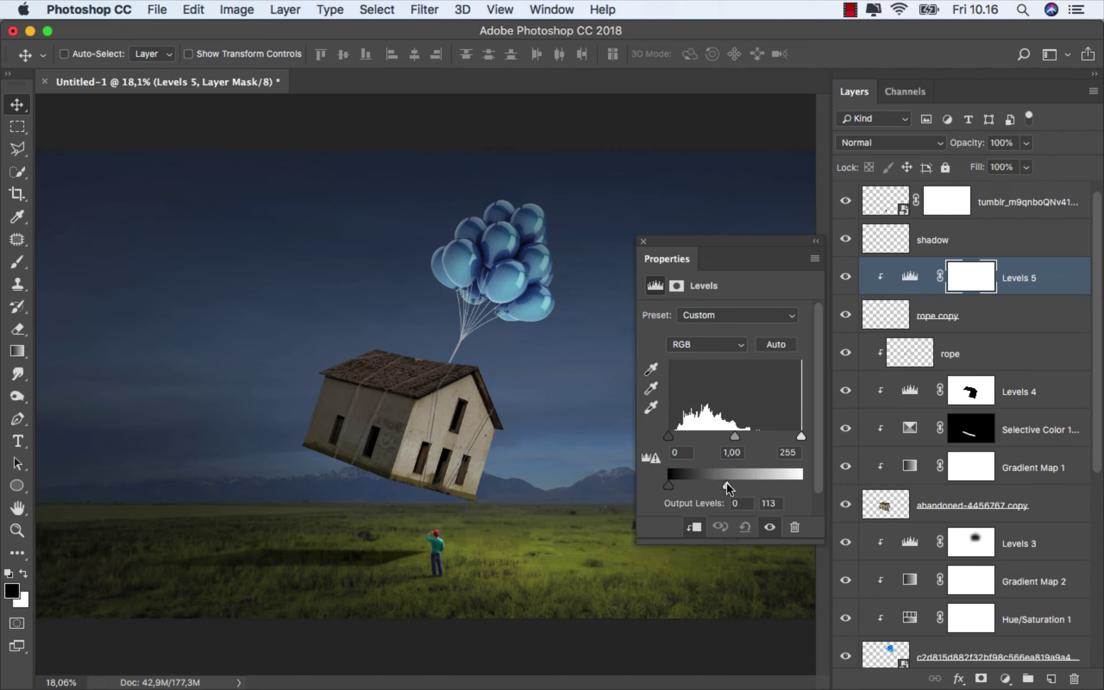
{"action": "left_click", "coordinate": [643, 241]}
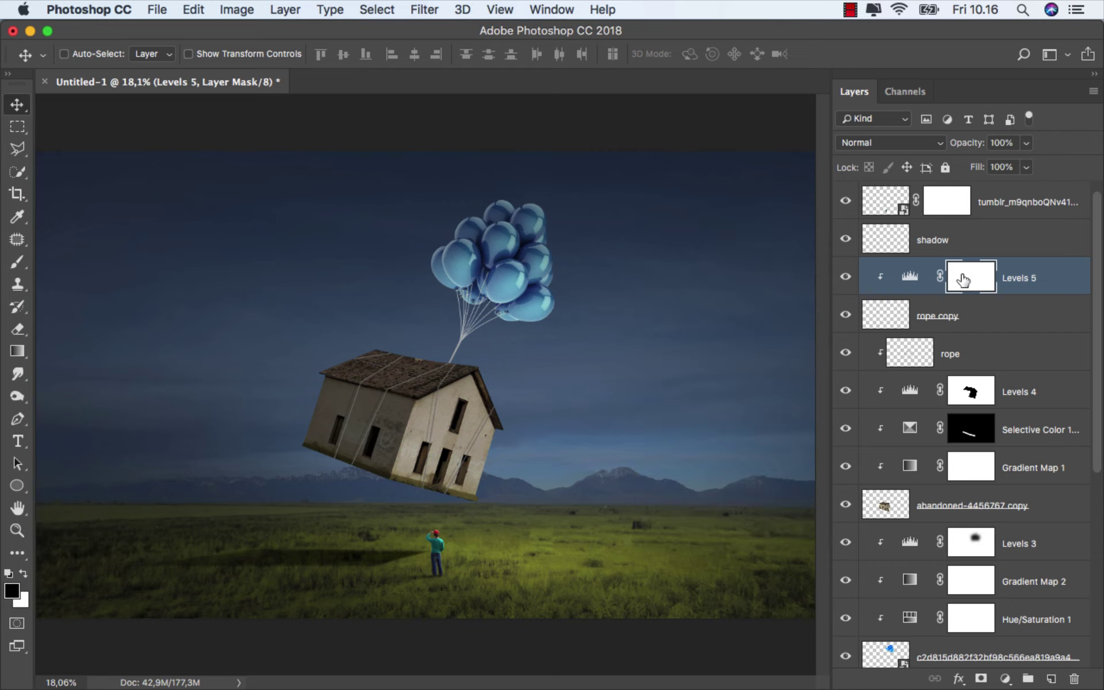
{"action": "key", "text": "super+i"}
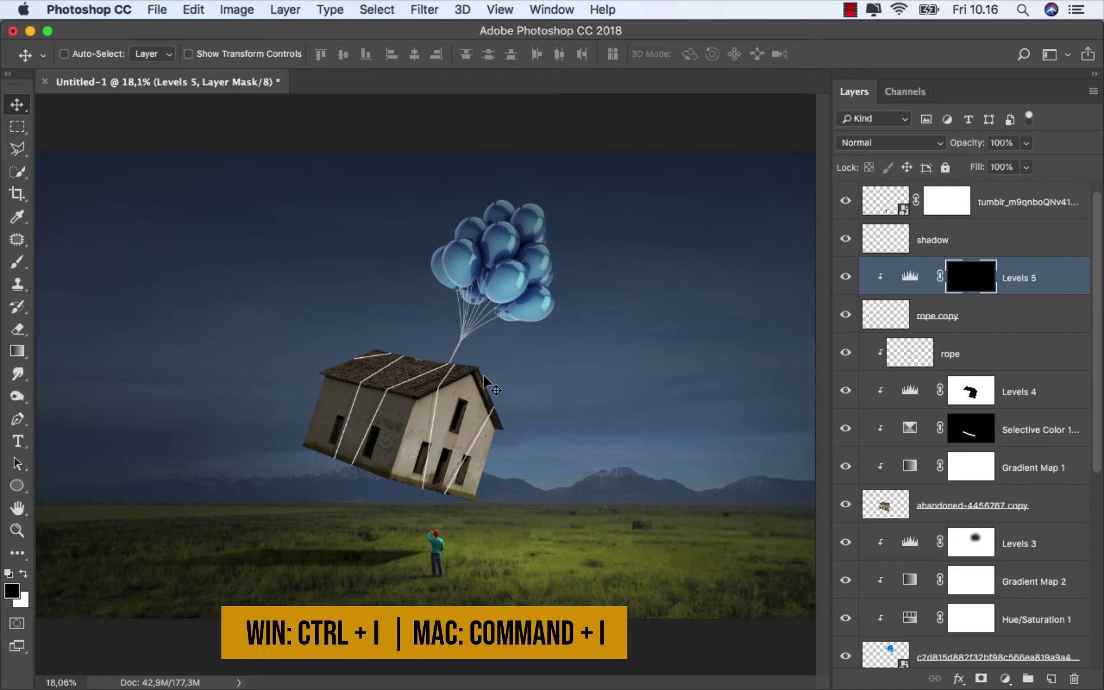
{"action": "scroll", "coordinate": [385, 391], "scroll_direction": "up", "scroll_amount": 3}
{"action": "scroll", "coordinate": [385, 391], "scroll_direction": "up", "scroll_amount": 2}
- Set up the Brush tool with white foreground and a hard round brush of about 91 px
{"action": "right_click", "coordinate": [18, 263]}
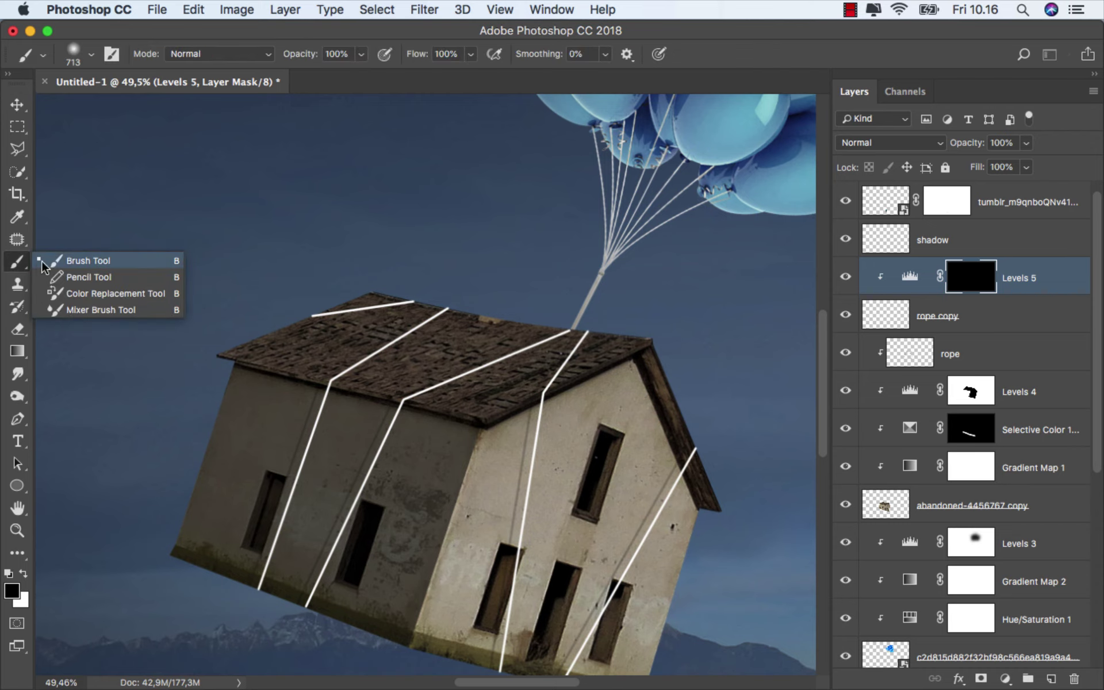
{"action": "left_click", "coordinate": [92, 261]}
{"action": "scroll", "coordinate": [205, 390], "scroll_direction": "down", "scroll_amount": 2}
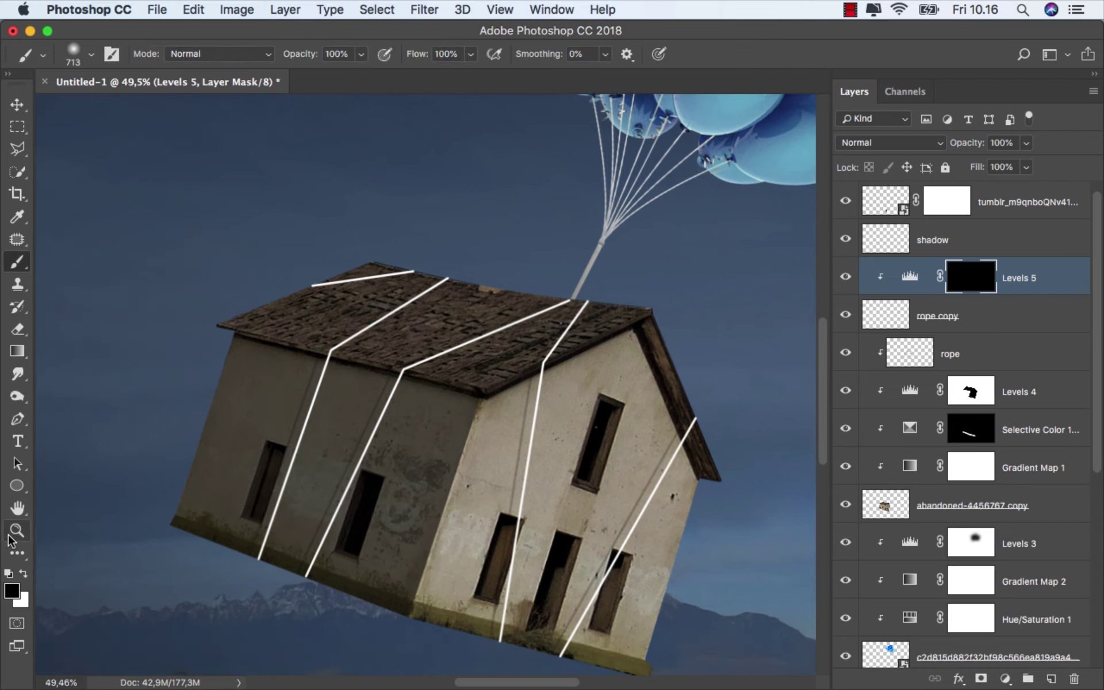
{"action": "left_click", "coordinate": [24, 573]}
{"action": "right_click", "coordinate": [342, 347]}
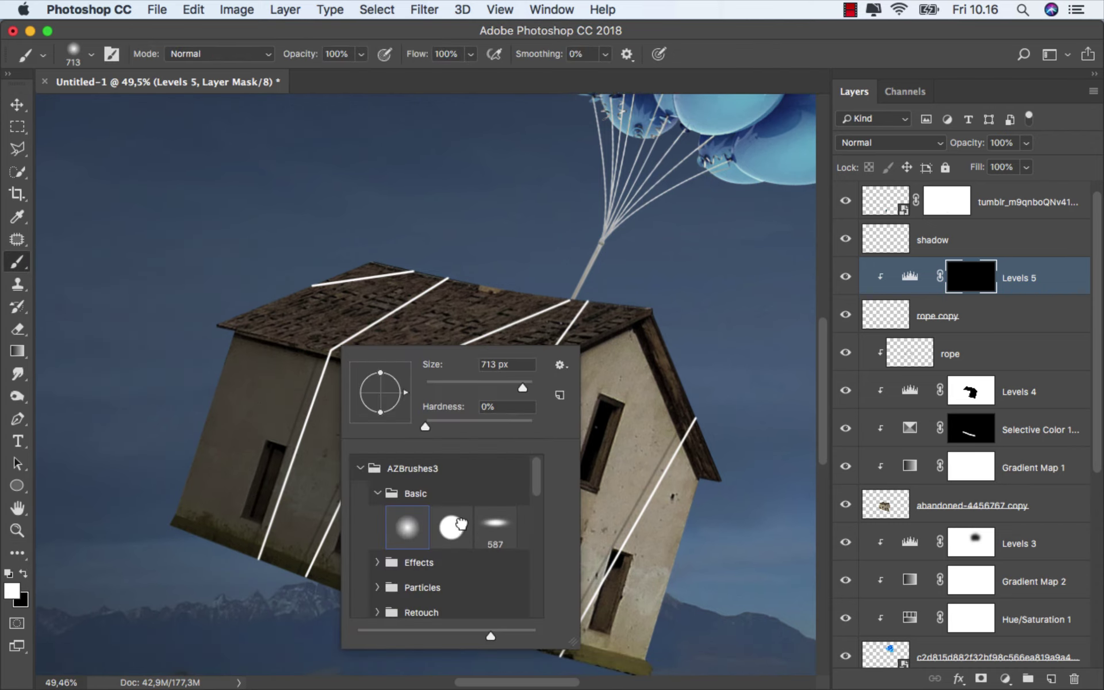
{"action": "left_click", "coordinate": [452, 526]}
{"action": "left_click_drag", "start_coordinate": [470, 387], "coordinate": [462, 383]}
{"action": "key", "text": "Return"}
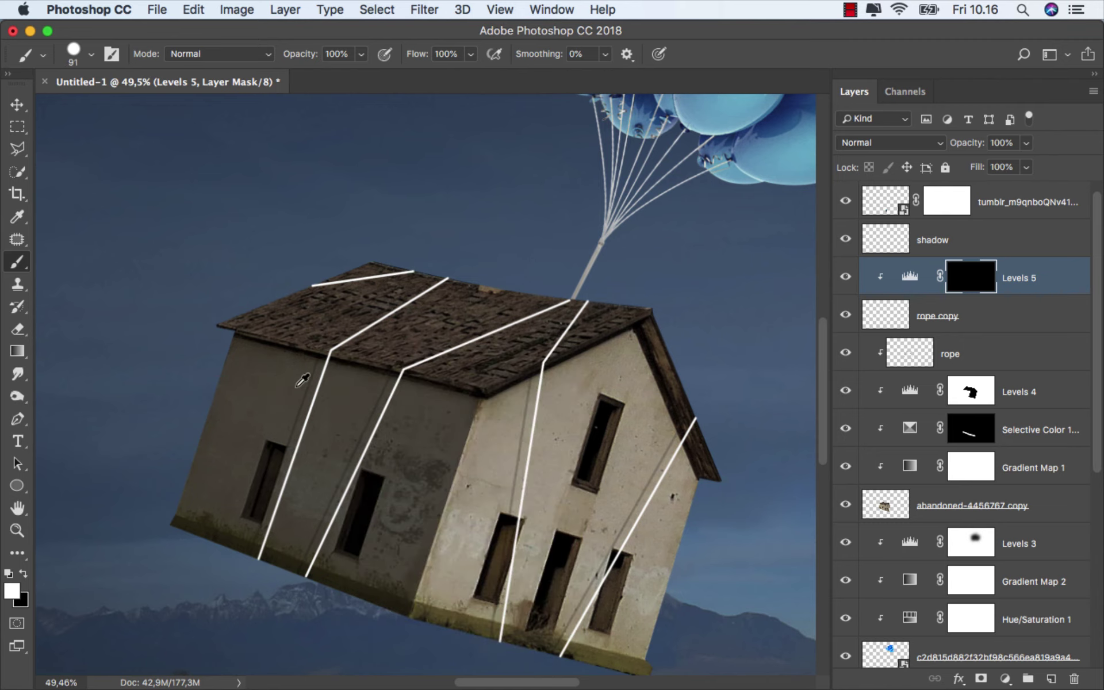
{"action": "scroll", "coordinate": [302, 381], "scroll_direction": "up", "scroll_amount": 2, "text": "alt"}
- Paint on the Levels 5 mask to darken the rope segments on the left wall and below the roof
{"action": "left_click_drag", "start_coordinate": [320, 369], "coordinate": [286, 507]}
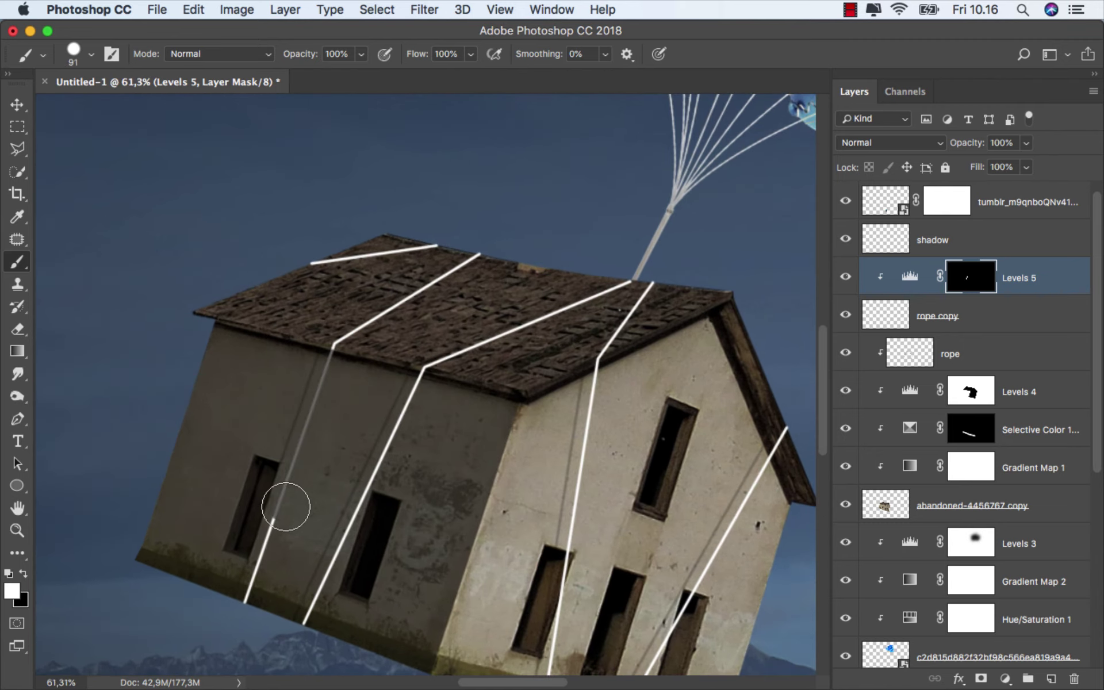
{"action": "scroll", "coordinate": [286, 507], "scroll_direction": "down", "scroll_amount": 5}
{"action": "left_click_drag", "start_coordinate": [422, 286], "coordinate": [301, 517]}
{"action": "left_click_drag", "start_coordinate": [279, 375], "coordinate": [234, 502]}
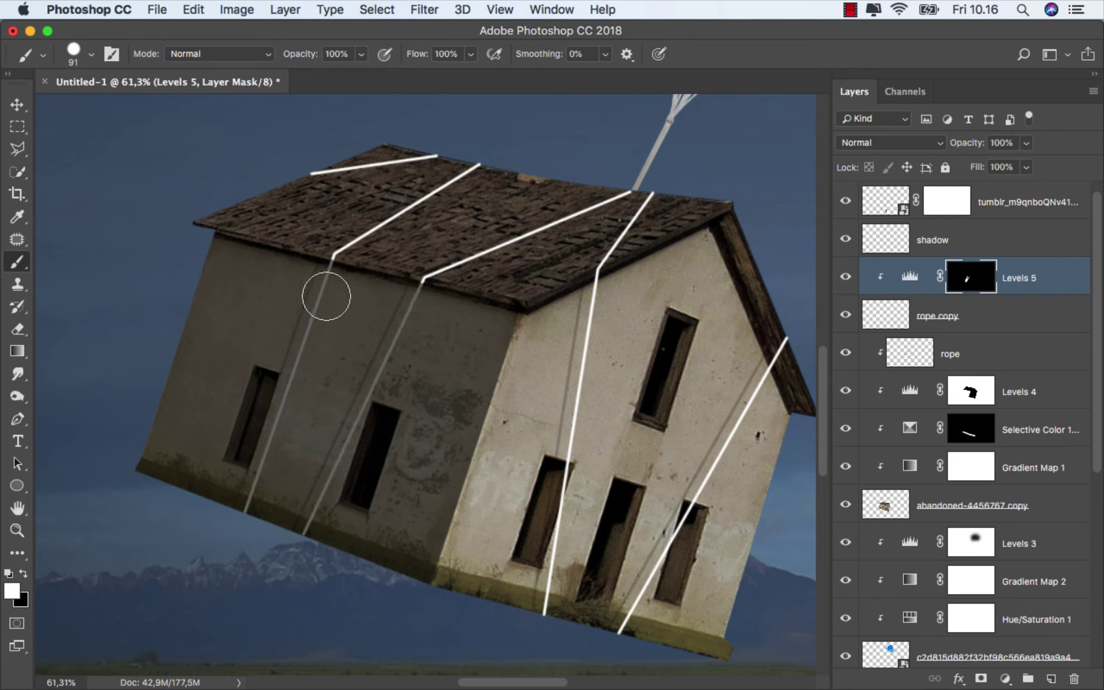
{"action": "left_click_drag", "start_coordinate": [322, 278], "coordinate": [326, 271]}
{"action": "scroll", "coordinate": [389, 382], "scroll_direction": "down", "scroll_amount": 3}
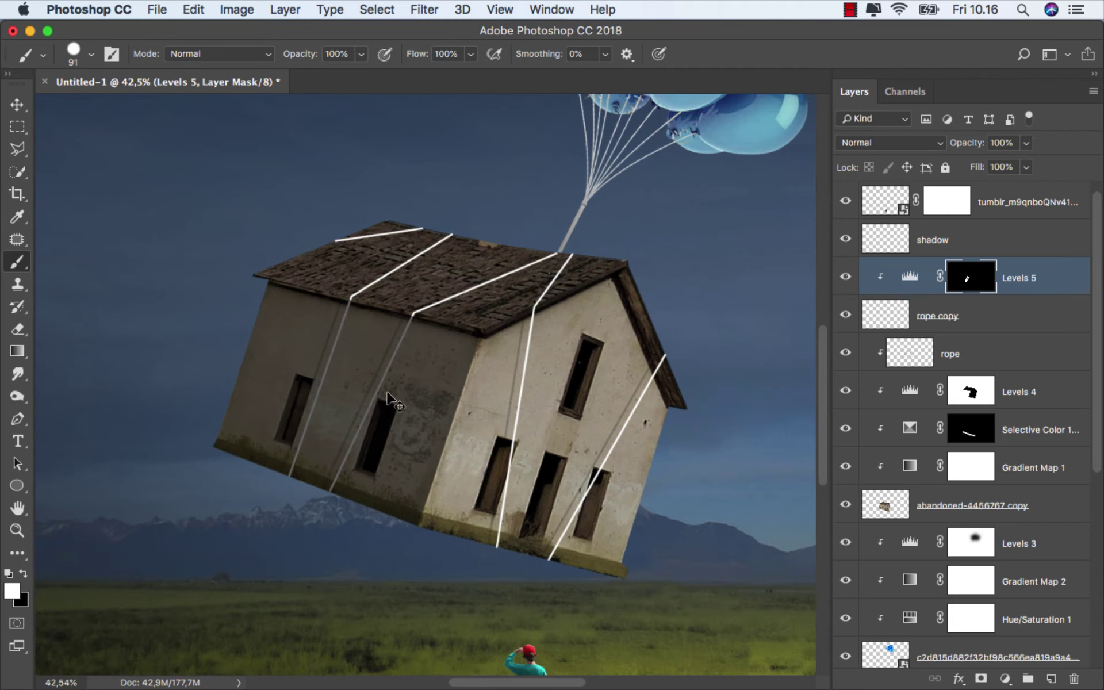
{"action": "scroll", "coordinate": [387, 394], "scroll_direction": "down", "scroll_amount": 6}
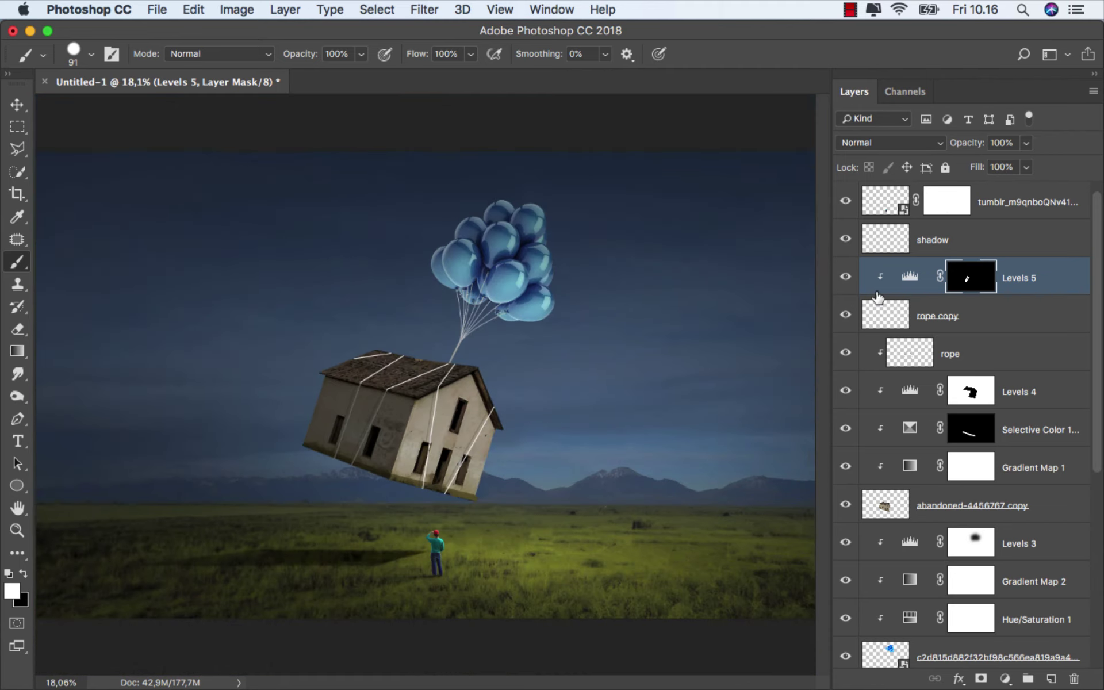
- With brush opacity at 18% and size about 180 px, softly darken the rope across the roof
{"action": "key", "text": "super+2"}
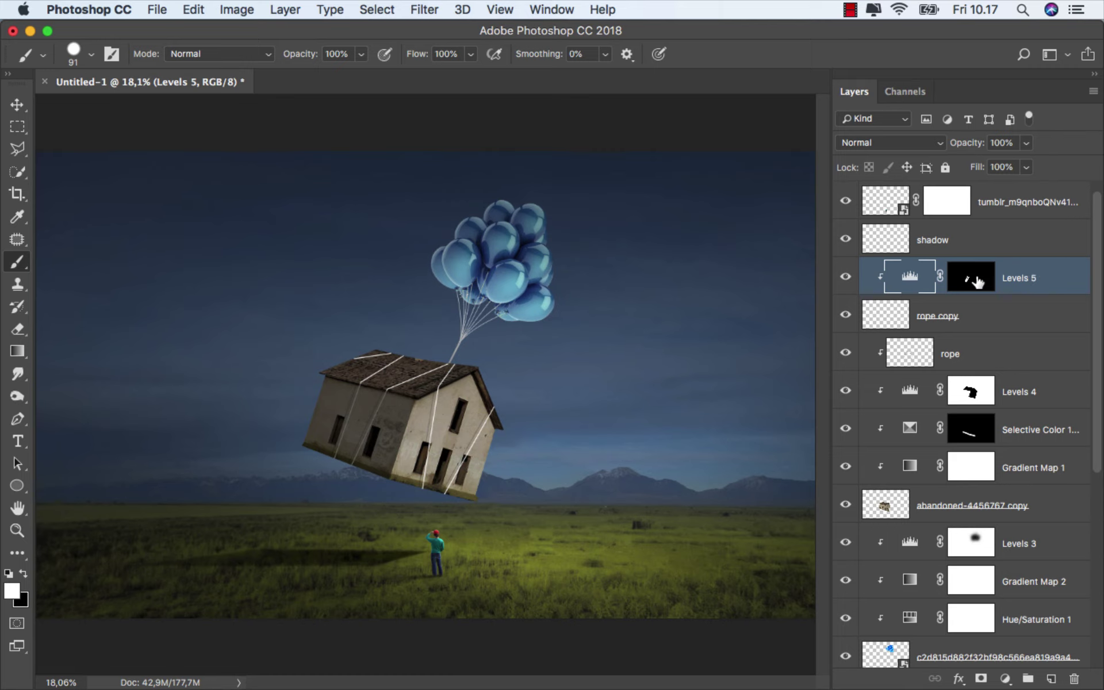
{"action": "left_click", "coordinate": [978, 281]}
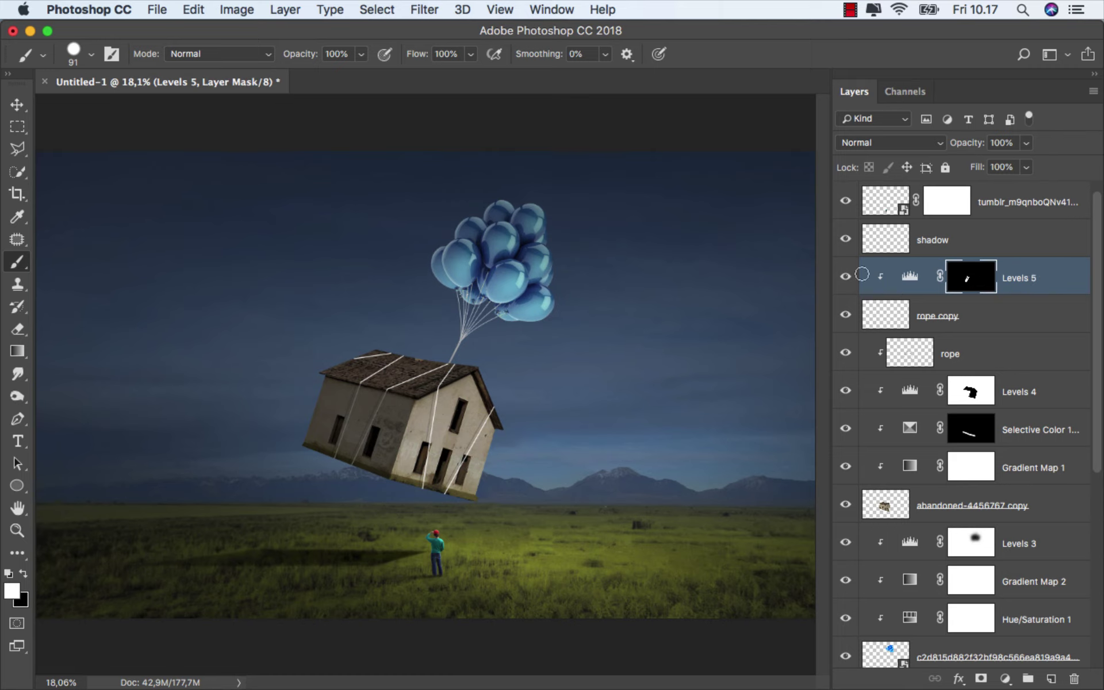
{"action": "left_click", "coordinate": [361, 55]}
{"action": "left_click", "coordinate": [298, 75]}
{"action": "scroll", "coordinate": [426, 385], "scroll_direction": "up", "scroll_amount": 5}
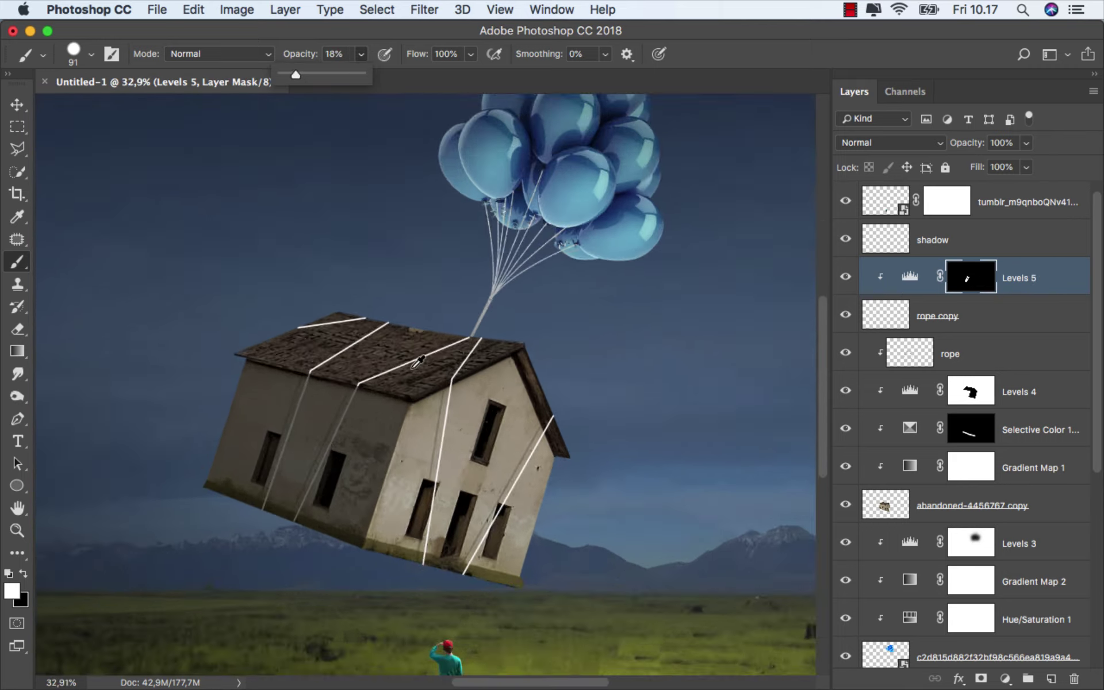
{"action": "left_click_drag", "start_coordinate": [370, 338], "coordinate": [566, 286]}
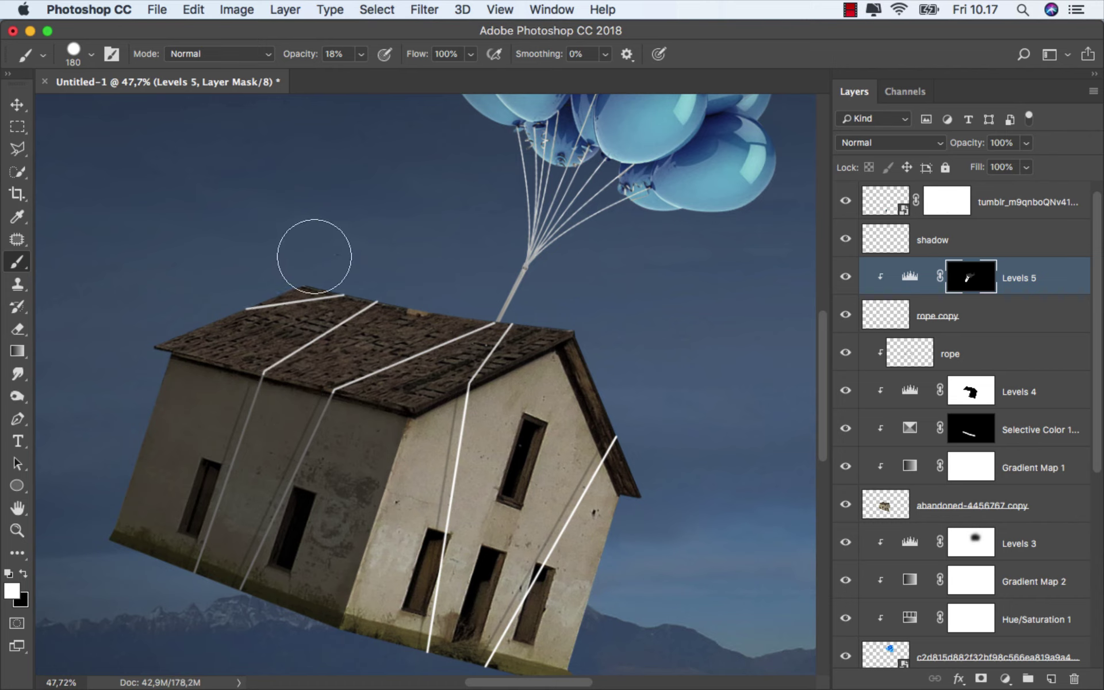
{"action": "mouse_move", "coordinate": [314, 257]}
{"action": "left_mouse_down"}
{"action": "mouse_move", "coordinate": [406, 254]}
{"action": "mouse_move", "coordinate": [345, 254]}
{"action": "mouse_move", "coordinate": [366, 291]}
{"action": "mouse_move", "coordinate": [422, 321]}
{"action": "left_mouse_up"}
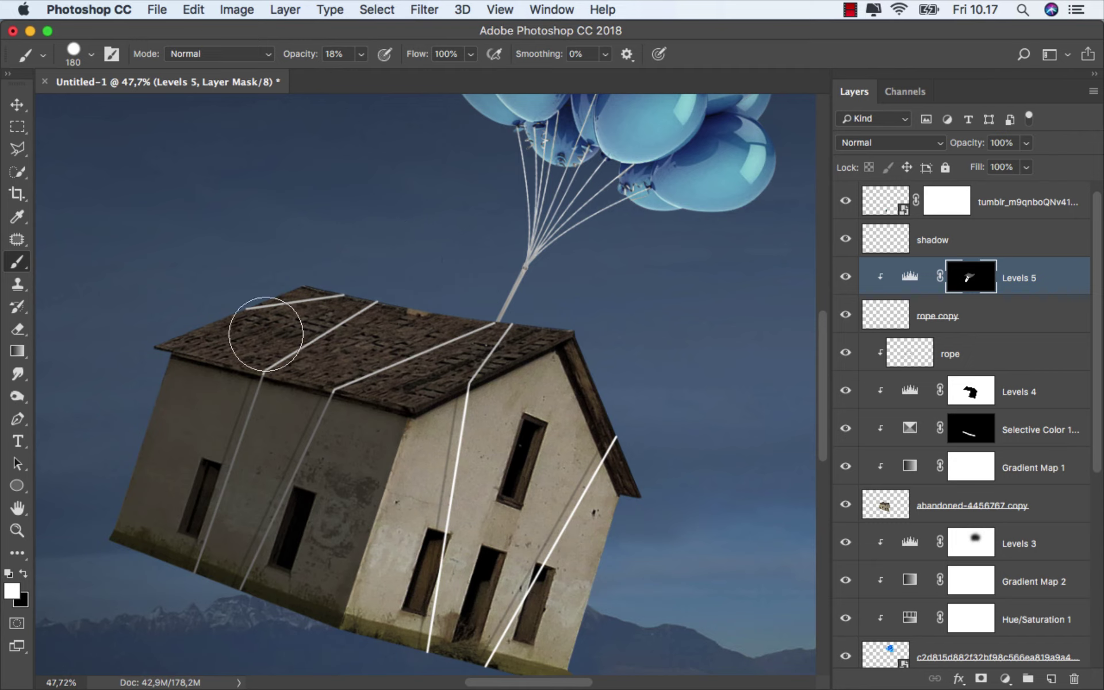
- Toggle Levels 5 off and on to compare, then select the topmost image layer
{"action": "scroll", "coordinate": [508, 299], "scroll_direction": "down", "scroll_amount": 2, "text": "alt"}
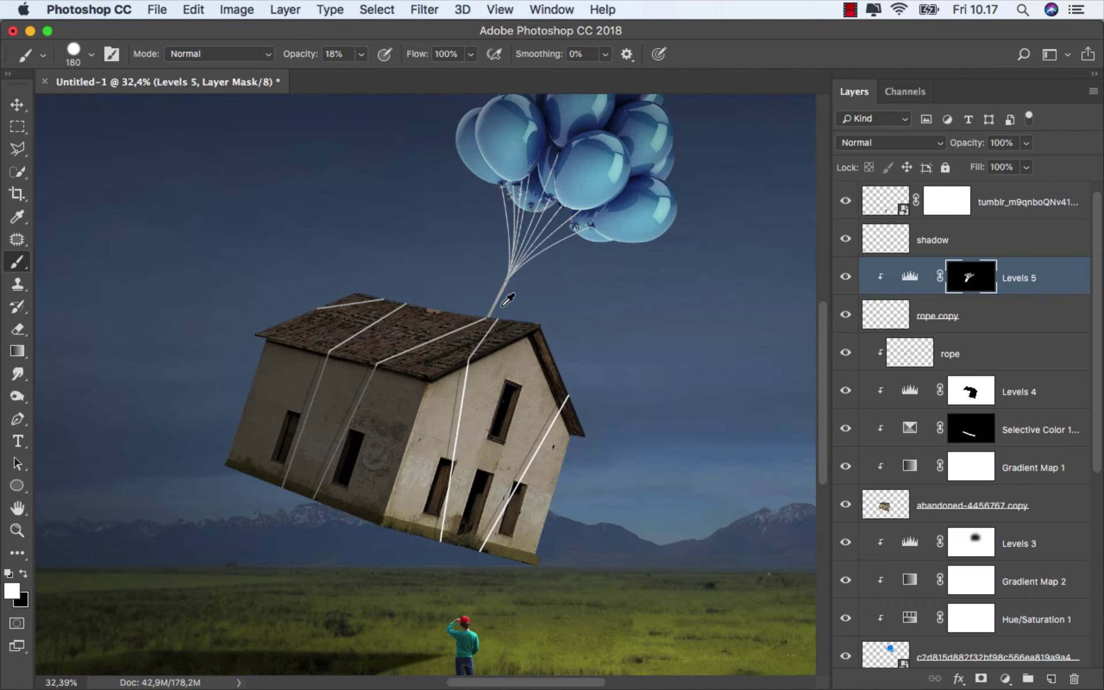
{"action": "scroll", "coordinate": [505, 305], "scroll_direction": "down", "scroll_amount": 2, "text": "alt"}
{"action": "scroll", "coordinate": [505, 305], "scroll_direction": "down", "scroll_amount": 1, "text": "alt"}
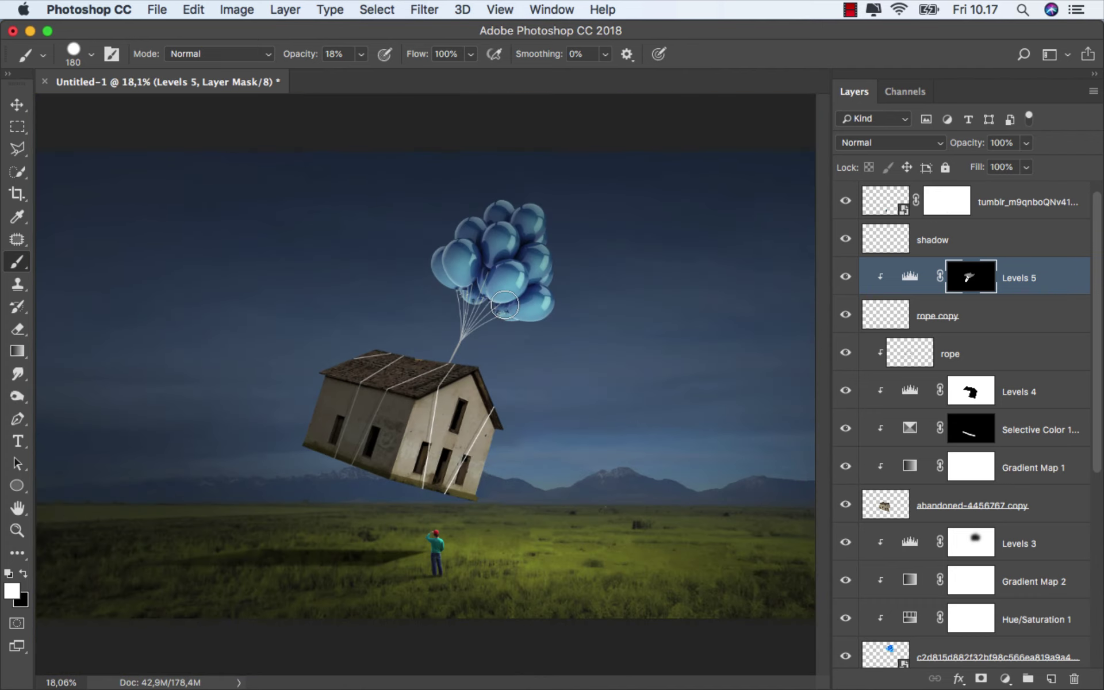
{"action": "left_click", "coordinate": [846, 280]}
{"action": "left_click", "coordinate": [846, 280]}
{"action": "key", "text": "v"}
{"action": "key", "text": "super+2"}
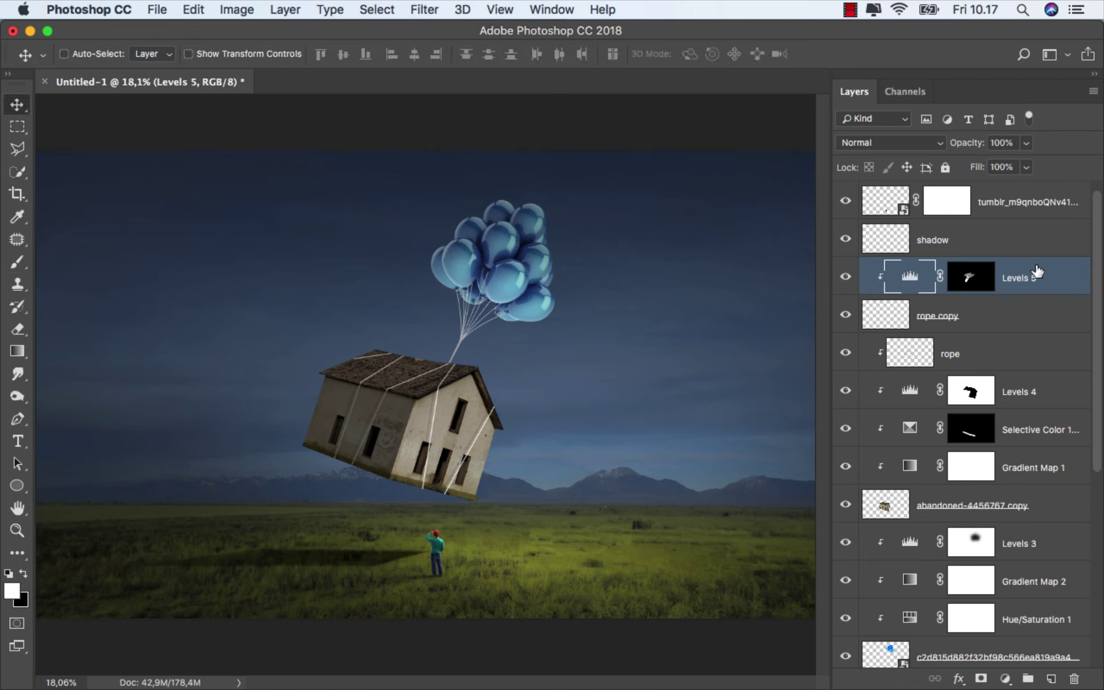
{"action": "left_click", "coordinate": [998, 201]}
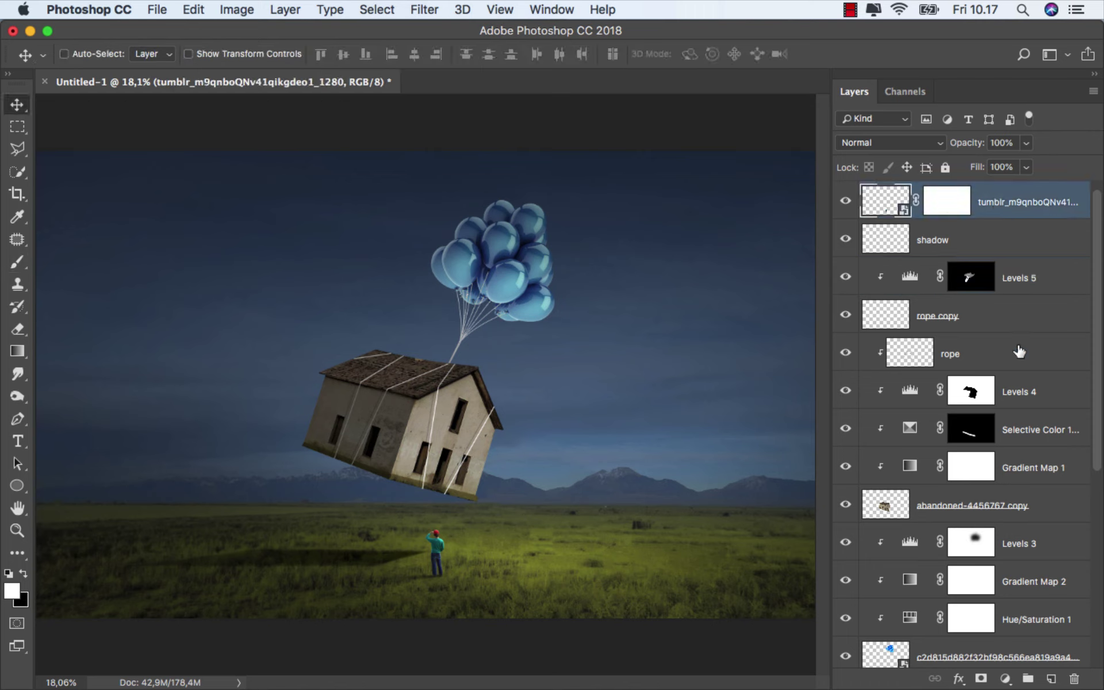
{"action": "left_click", "coordinate": [1005, 679]}
- Add a black-to-white Gradient Map layer on top, blended as Linear Dodge (Add)
{"action": "left_click", "coordinate": [1015, 632]}
{"action": "left_click", "coordinate": [799, 321]}
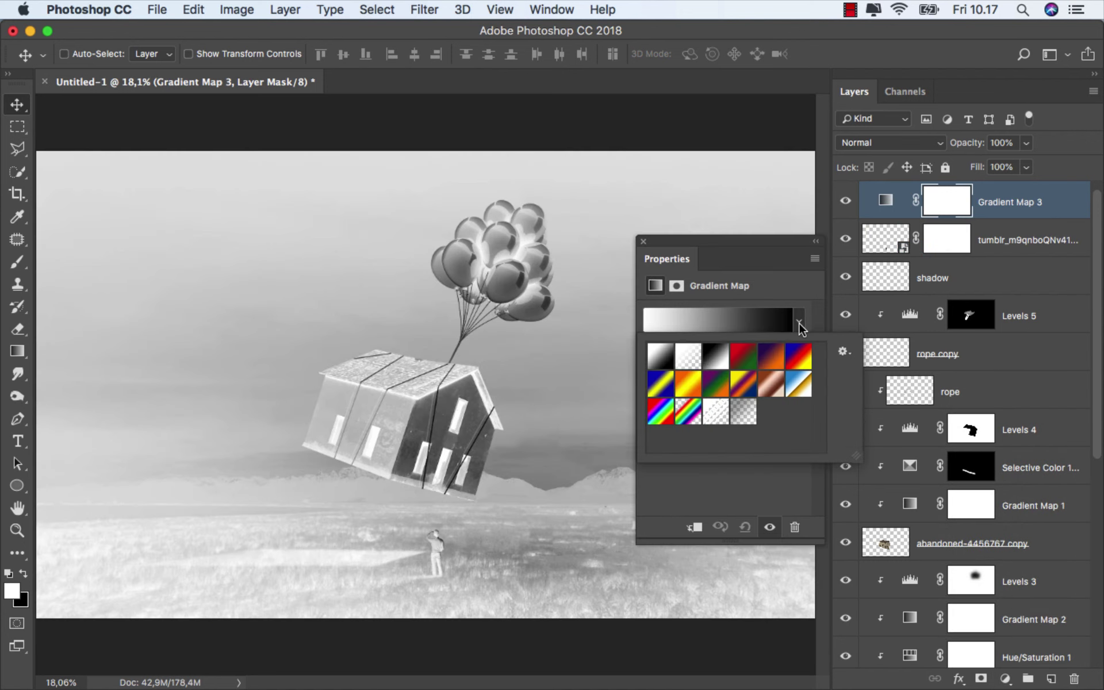
{"action": "left_click", "coordinate": [713, 356]}
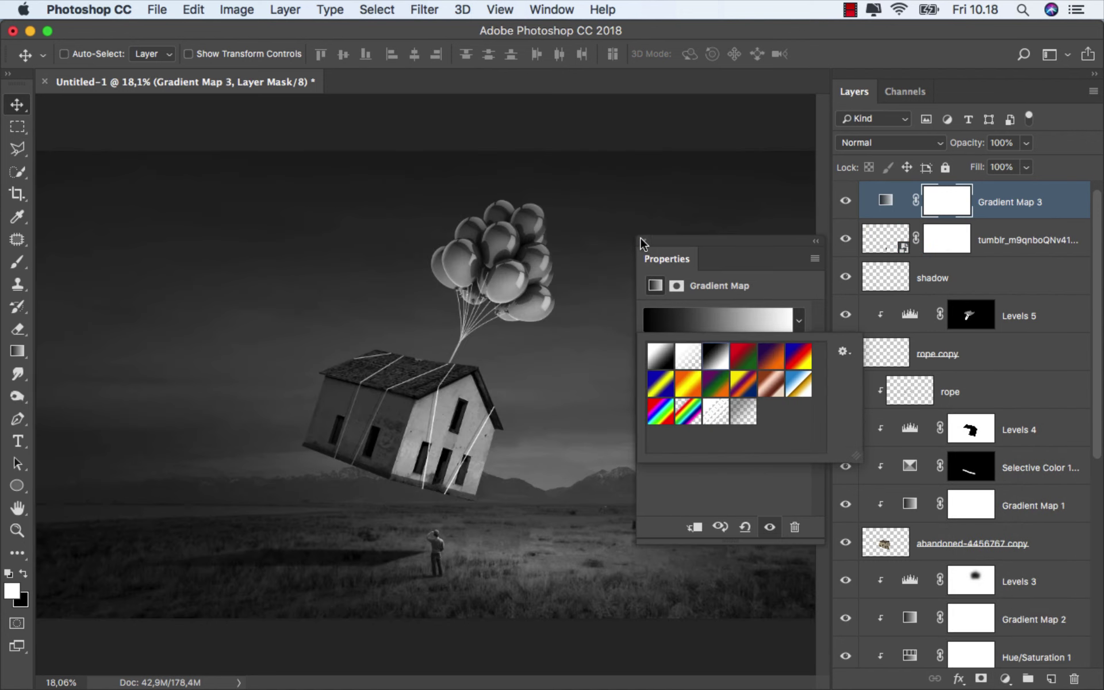
{"action": "left_click", "coordinate": [643, 243]}
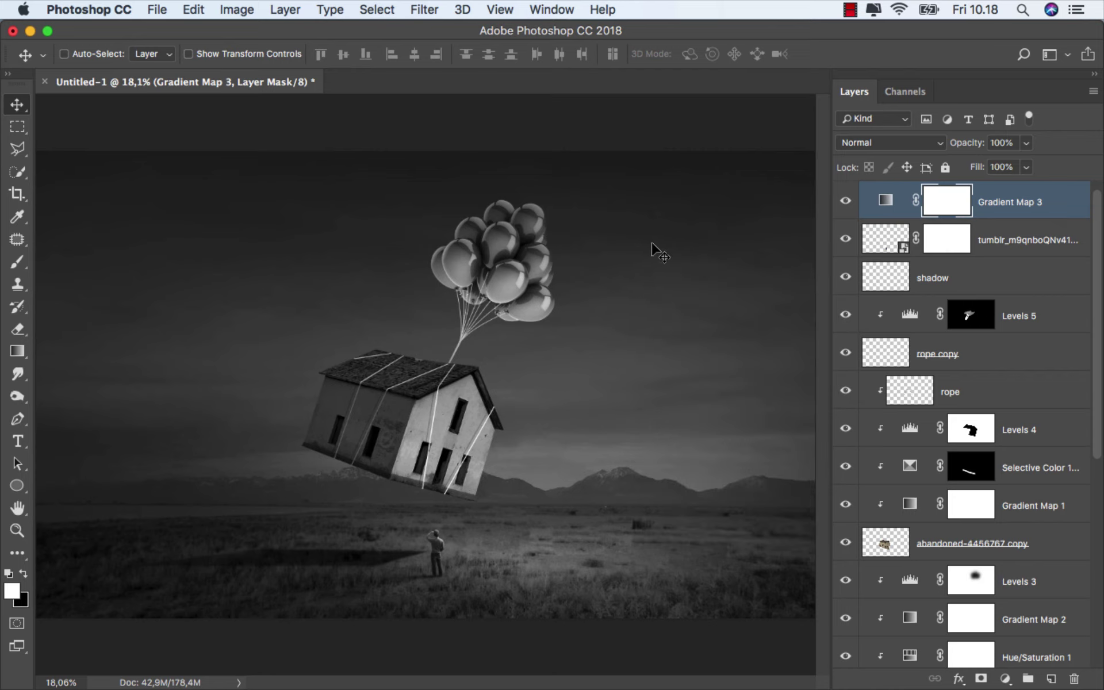
{"action": "left_click", "coordinate": [865, 143]}
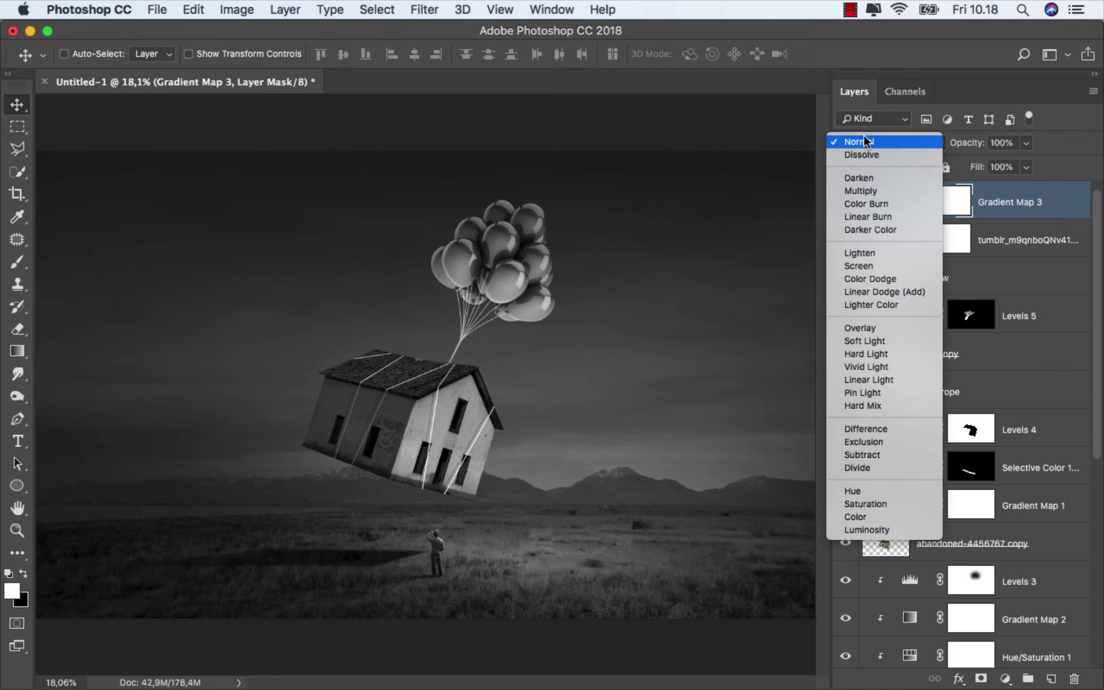
{"action": "left_click", "coordinate": [901, 292]}
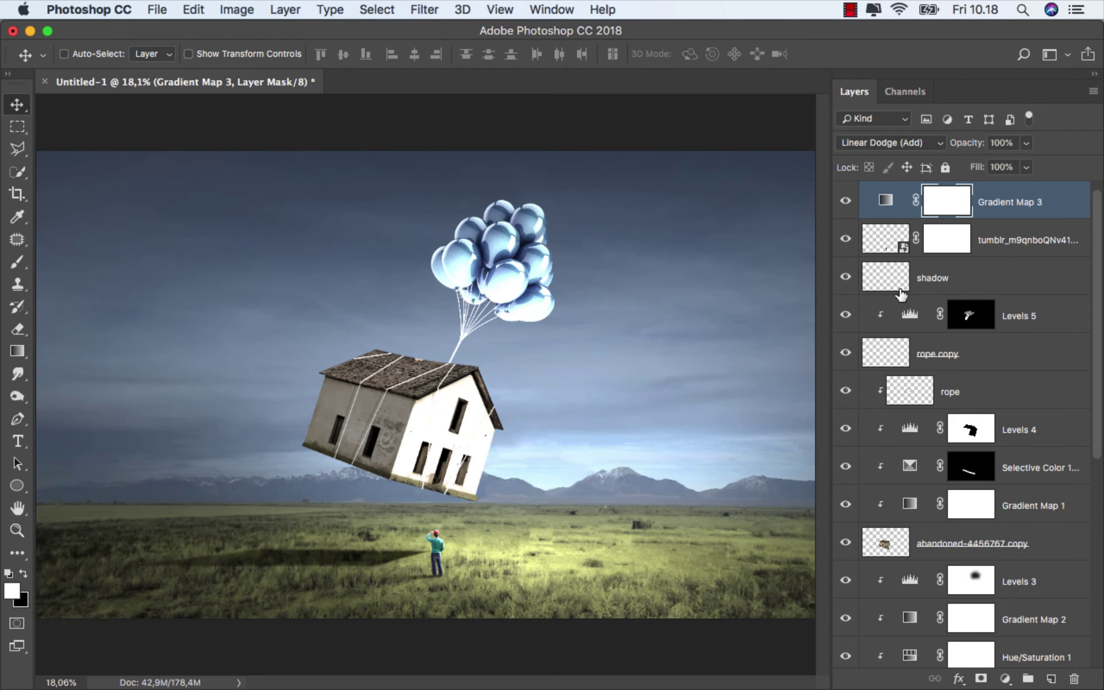
{"action": "right_click", "coordinate": [1045, 211]}
- Split the This Layer and Underlying Layer Blend If sliders on Gradient Map 3 to spare shadows
{"action": "left_click", "coordinate": [1031, 210]}
{"action": "double_click", "coordinate": [1031, 211]}
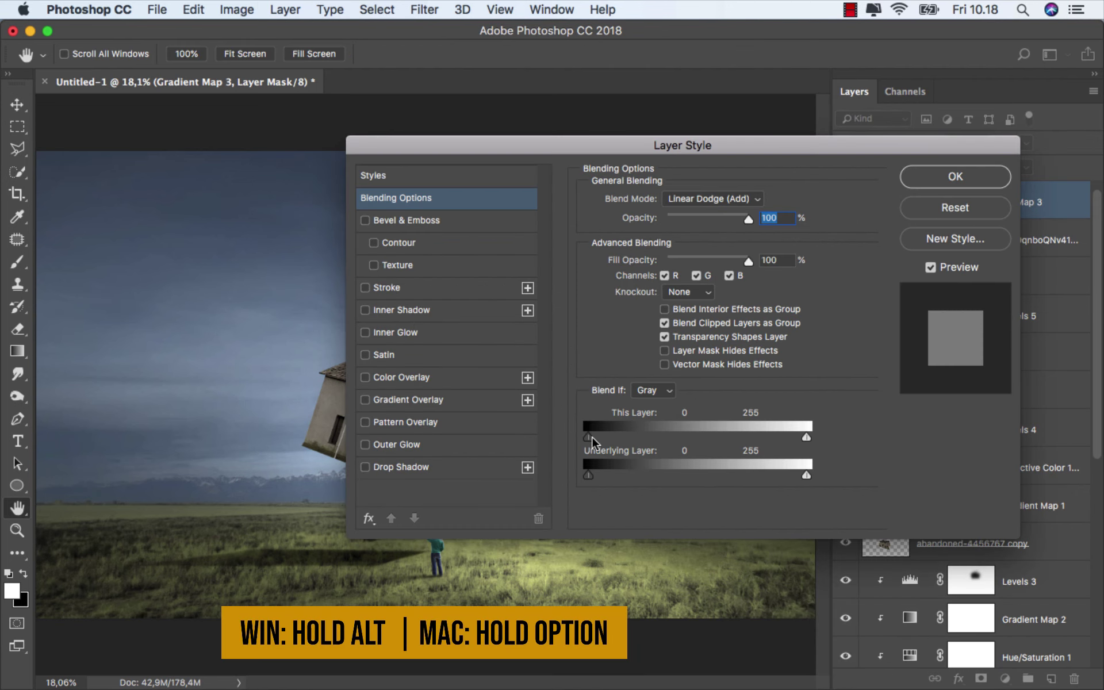
{"action": "left_click_drag", "start_coordinate": [592, 436], "coordinate": [803, 436]}
{"action": "left_click_drag", "start_coordinate": [559, 137], "coordinate": [773, 92]}
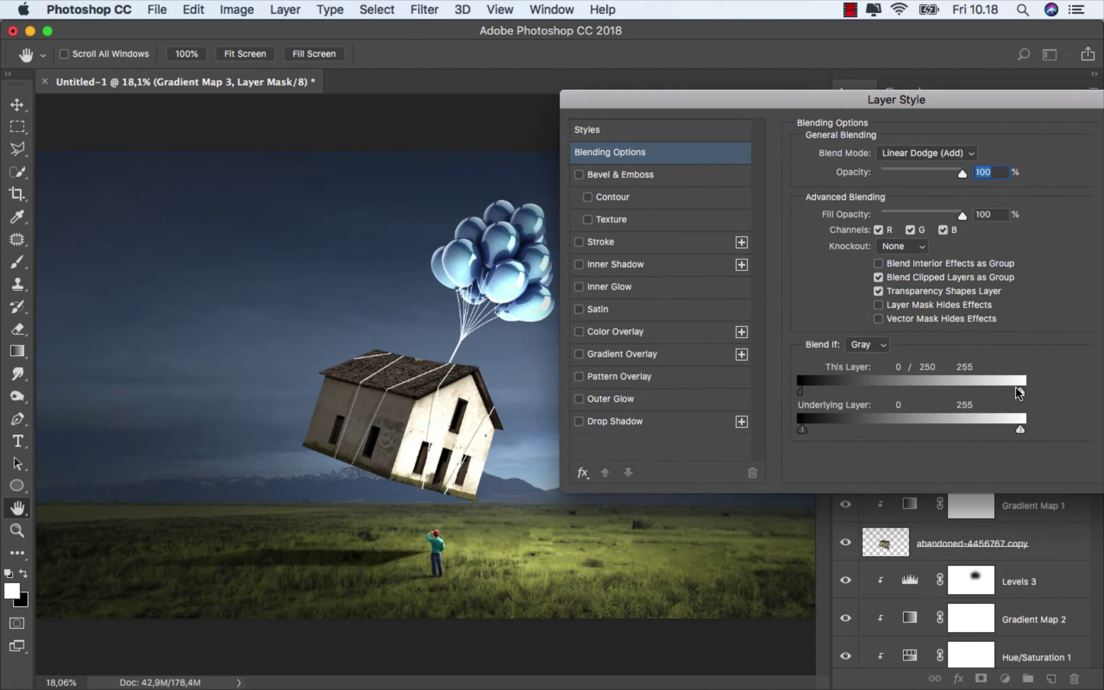
{"action": "mouse_move", "coordinate": [1016, 392]}
{"action": "left_mouse_down"}
{"action": "mouse_move", "coordinate": [856, 403]}
{"action": "mouse_move", "coordinate": [1026, 391]}
{"action": "left_mouse_up"}
{"action": "left_click_drag", "start_coordinate": [801, 429], "coordinate": [1033, 423]}
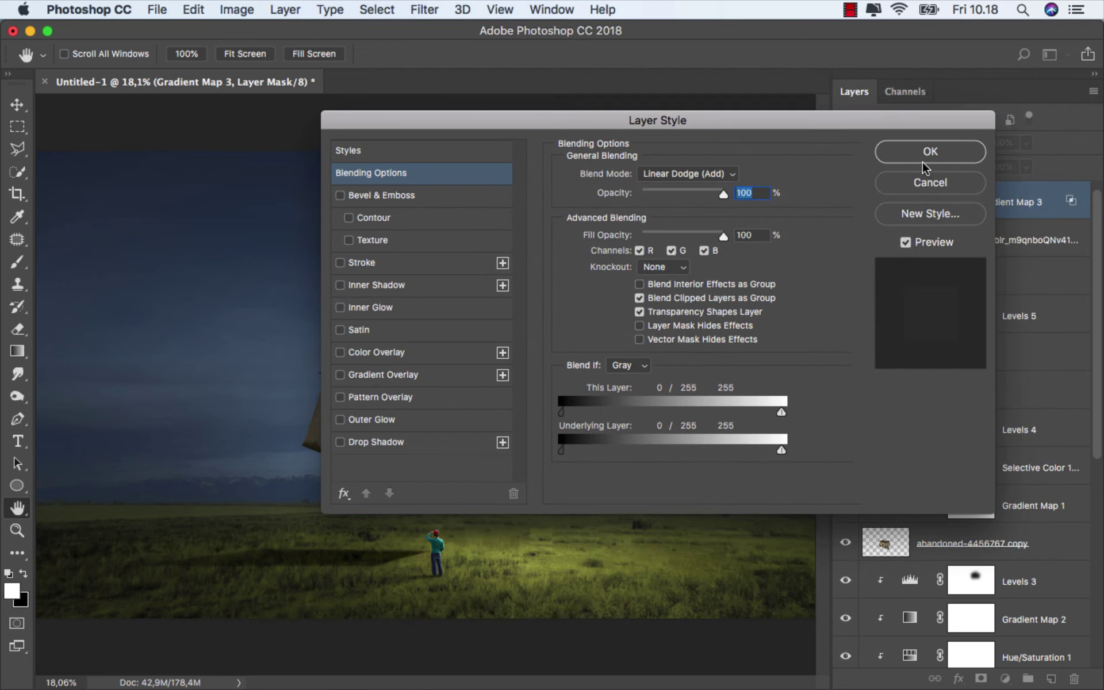
{"action": "left_click", "coordinate": [911, 152]}
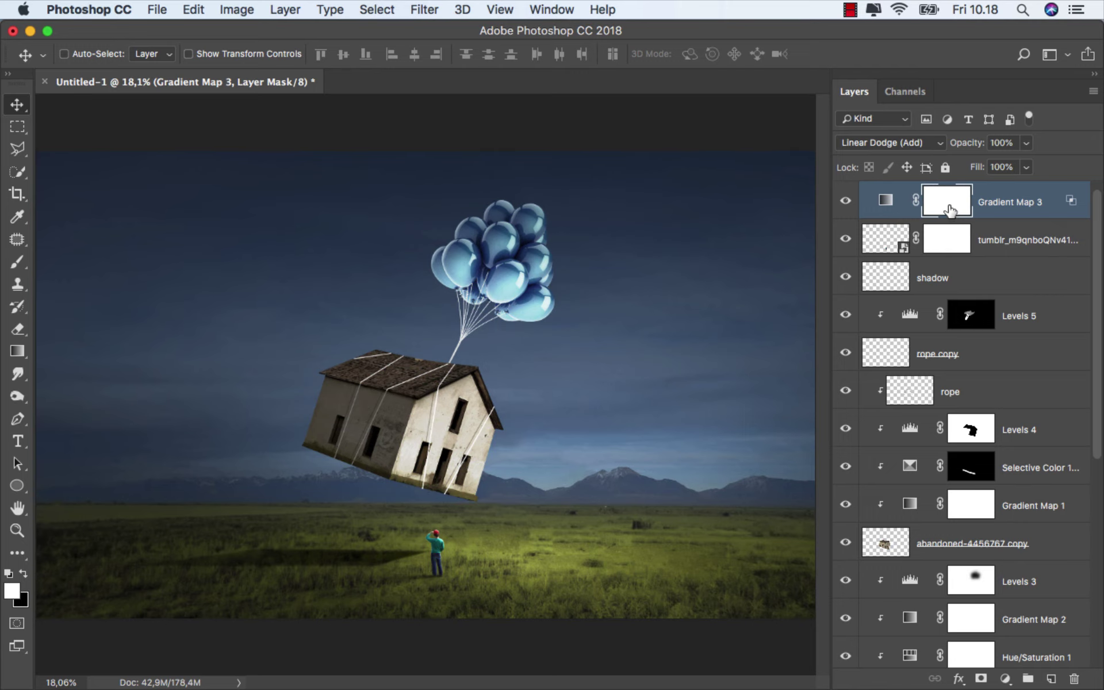
- Invert the Gradient Map 3 mask to hide the glow and set a large brush of about 444 px
{"action": "key", "text": "super+i"}
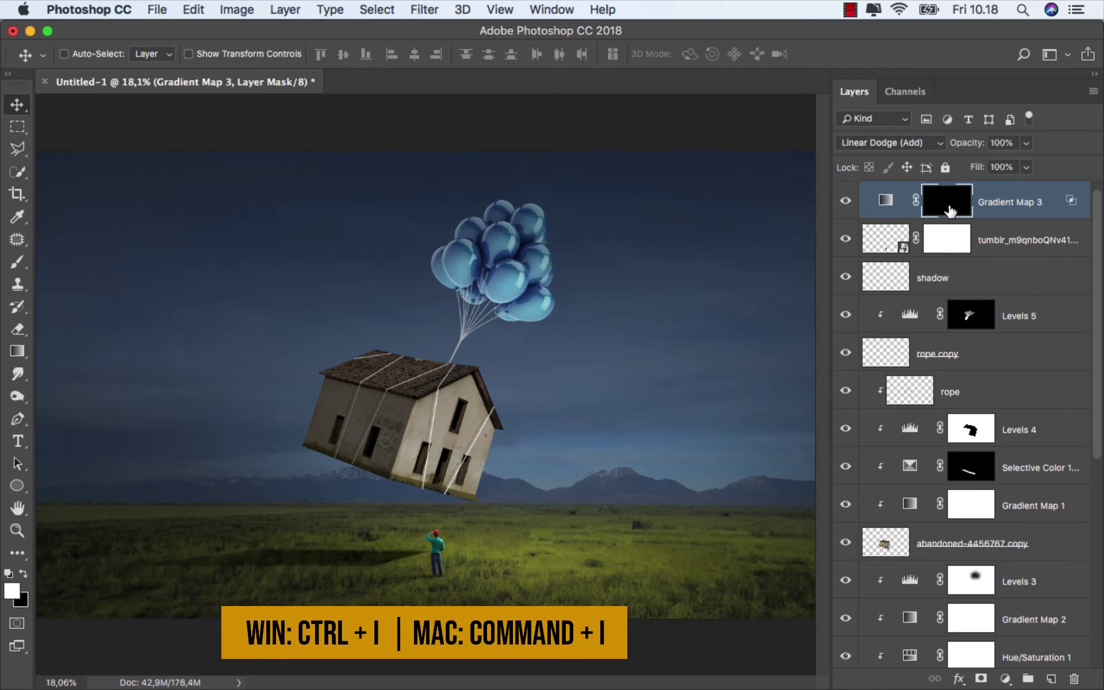
{"action": "left_click", "coordinate": [17, 261]}
{"action": "left_click", "coordinate": [86, 261]}
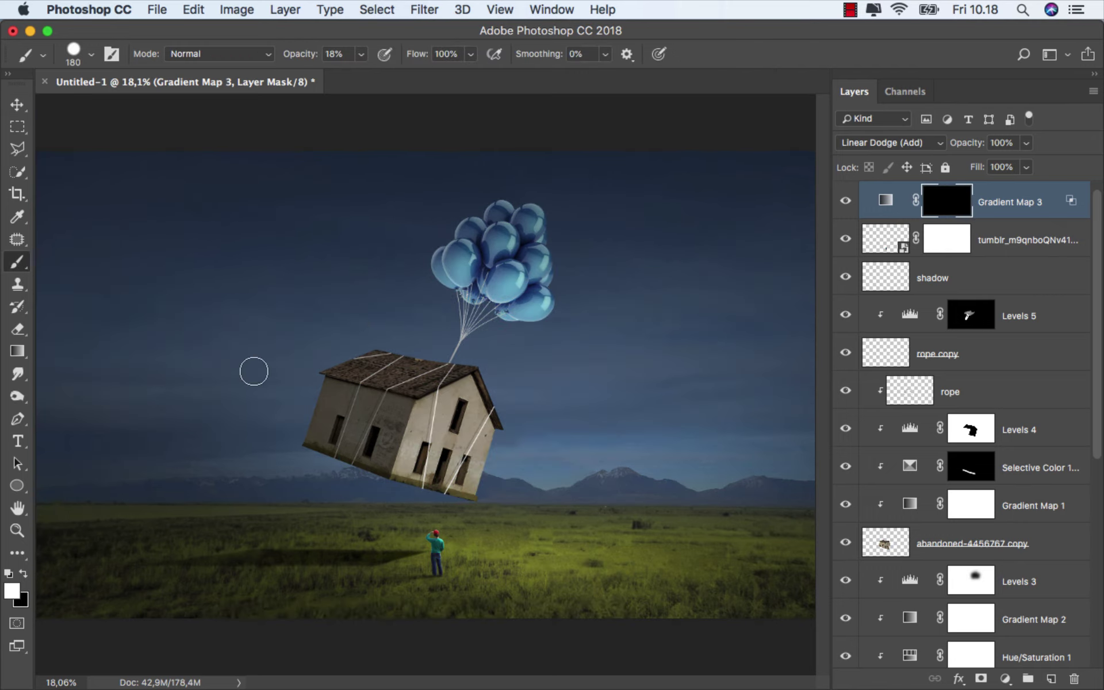
{"action": "scroll", "coordinate": [432, 456], "scroll_direction": "up", "scroll_amount": 5}
{"action": "right_click", "coordinate": [509, 384]}
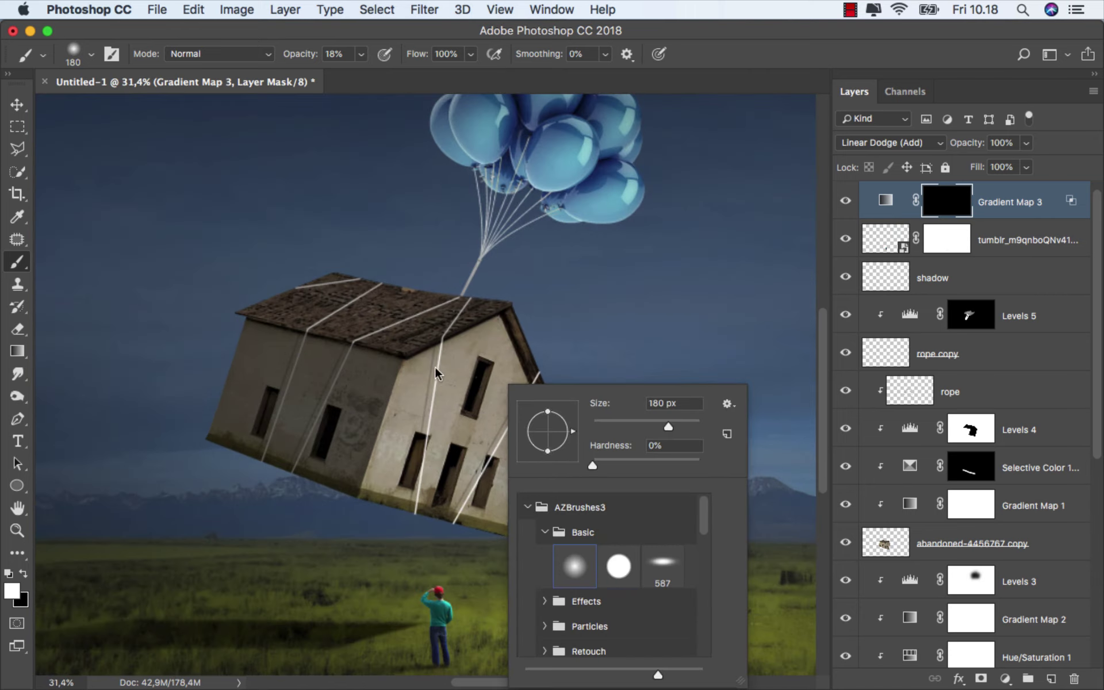
{"action": "key", "text": "Escape"}
{"action": "mouse_move", "coordinate": [435, 373]}
{"action": "left_mouse_down"}
{"action": "mouse_move", "coordinate": [449, 345]}
{"action": "mouse_move", "coordinate": [437, 402]}
{"action": "mouse_move", "coordinate": [441, 340]}
{"action": "left_mouse_up"}
{"action": "scroll", "coordinate": [450, 345], "scroll_direction": "down", "scroll_amount": 2}
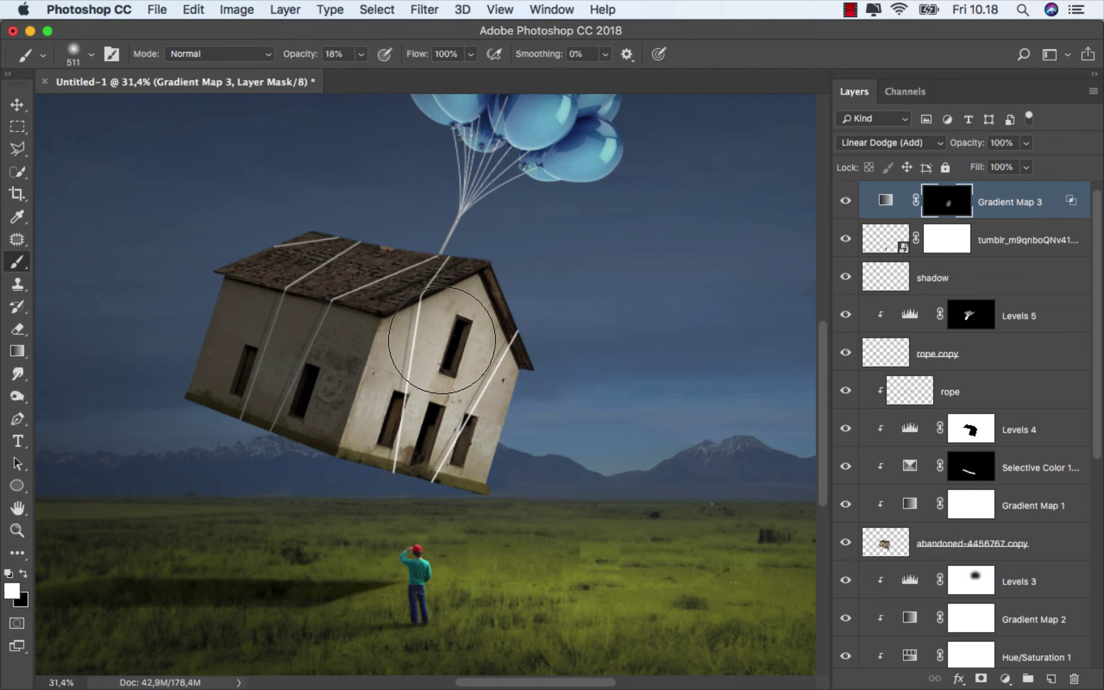
{"action": "scroll", "coordinate": [441, 340], "scroll_direction": "down", "scroll_amount": 3}
{"action": "scroll", "coordinate": [517, 230], "scroll_direction": "up", "scroll_amount": 1}
- Softly paint white on the mask over the house's lower wall, then compare with the glow hidden
{"action": "mouse_move", "coordinate": [555, 209]}
{"action": "left_mouse_down"}
{"action": "mouse_move", "coordinate": [588, 188]}
{"action": "mouse_move", "coordinate": [555, 213]}
{"action": "left_mouse_up"}
{"action": "scroll", "coordinate": [588, 188], "scroll_direction": "up", "scroll_amount": 2}
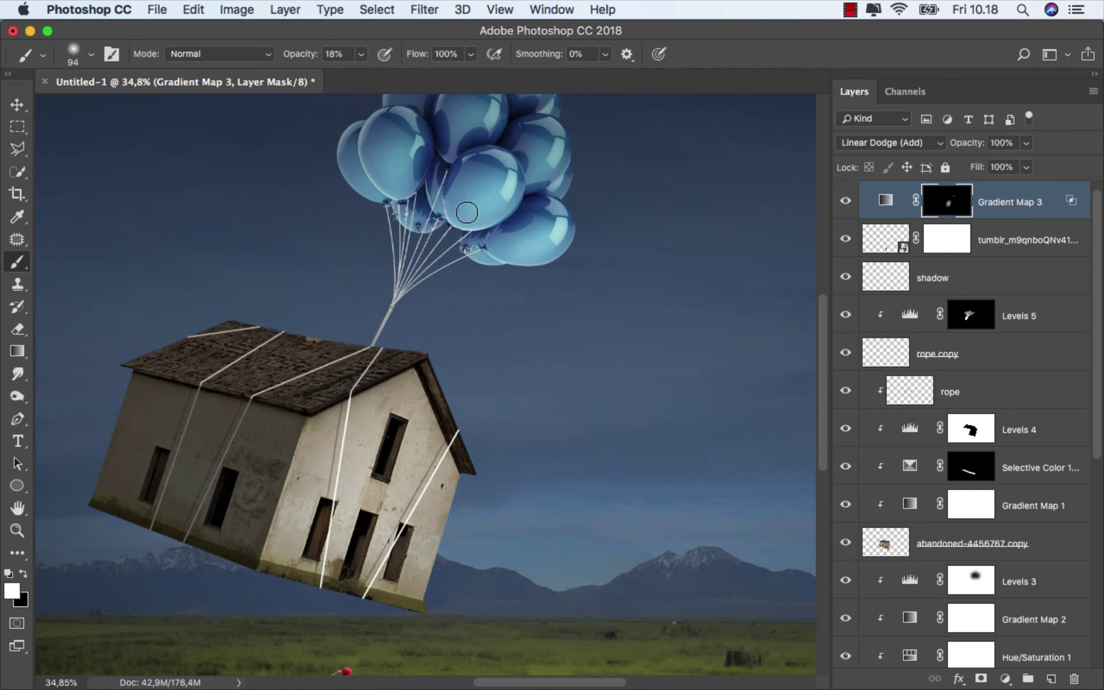
{"action": "scroll", "coordinate": [437, 198], "scroll_direction": "up", "scroll_amount": 1}
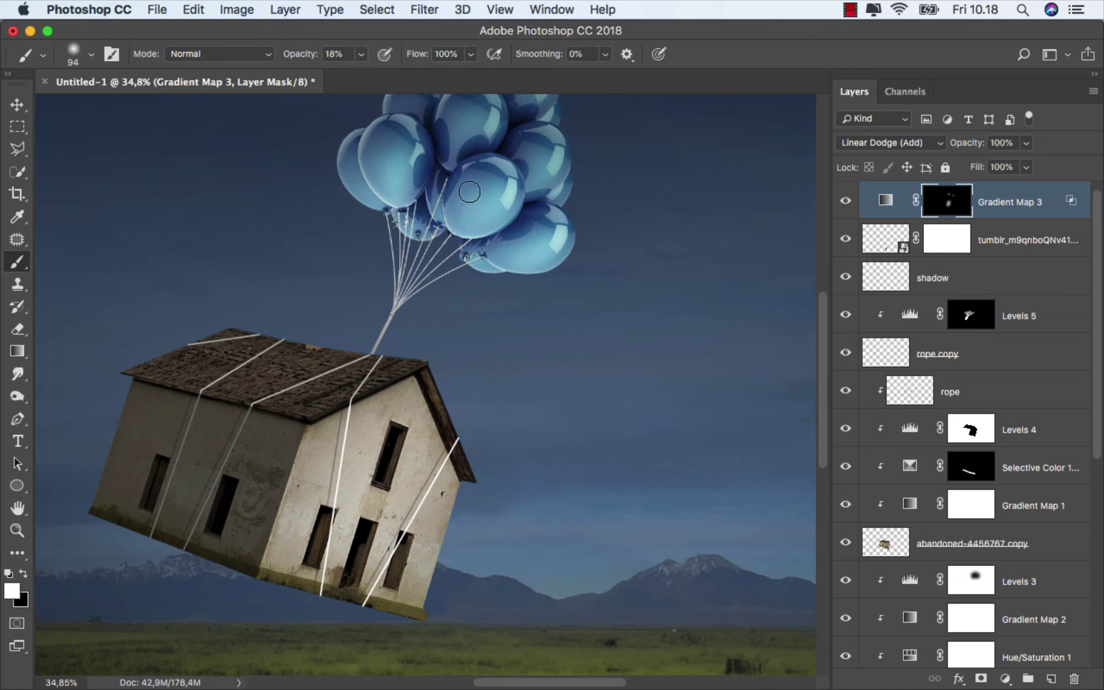
{"action": "scroll", "coordinate": [483, 387], "scroll_direction": "down", "scroll_amount": 5}
{"action": "left_click_drag", "start_coordinate": [371, 406], "coordinate": [454, 405]}
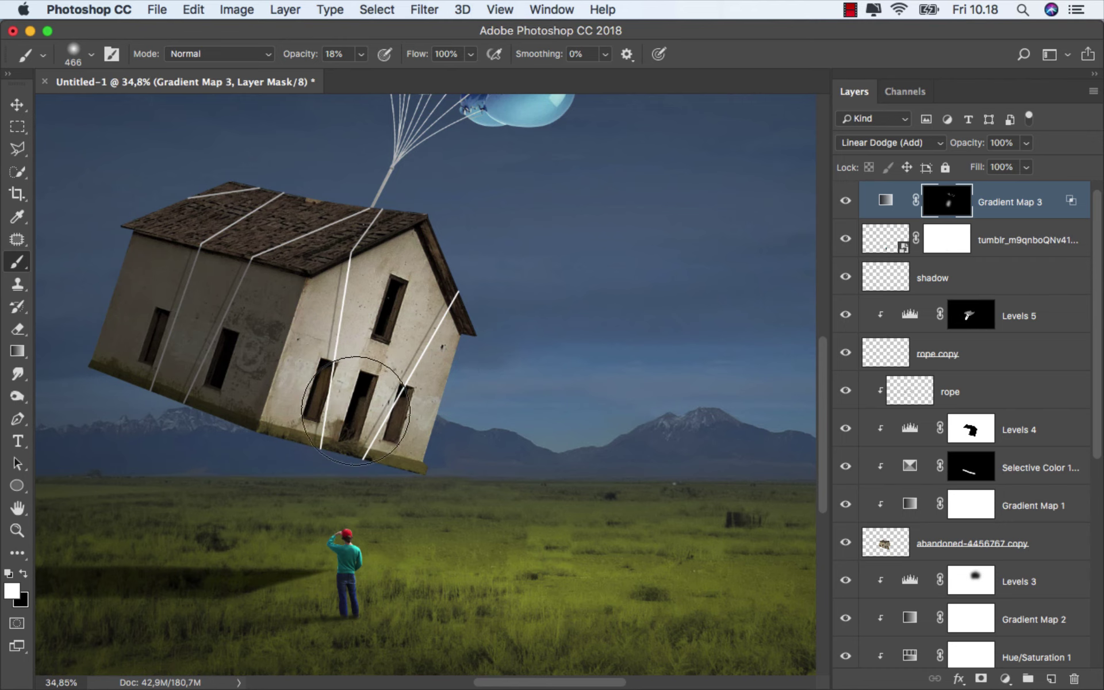
{"action": "scroll", "coordinate": [407, 309], "scroll_direction": "down", "scroll_amount": 2}
{"action": "left_click_drag", "start_coordinate": [358, 357], "coordinate": [340, 357]}
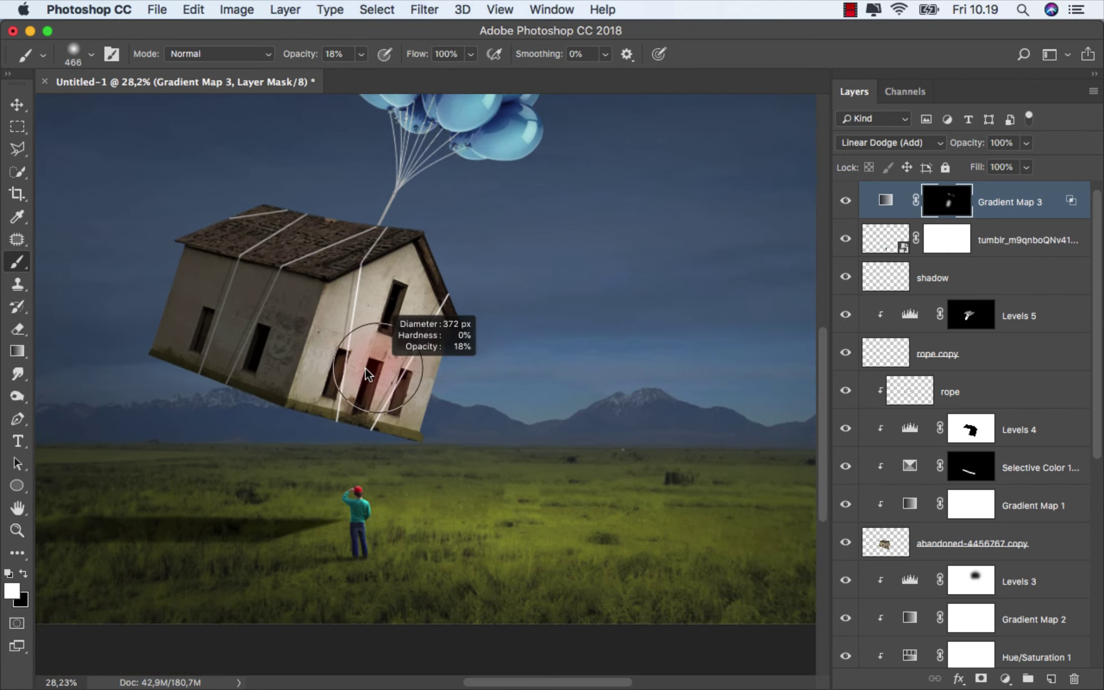
{"action": "scroll", "coordinate": [508, 449], "scroll_direction": "down", "scroll_amount": 3}
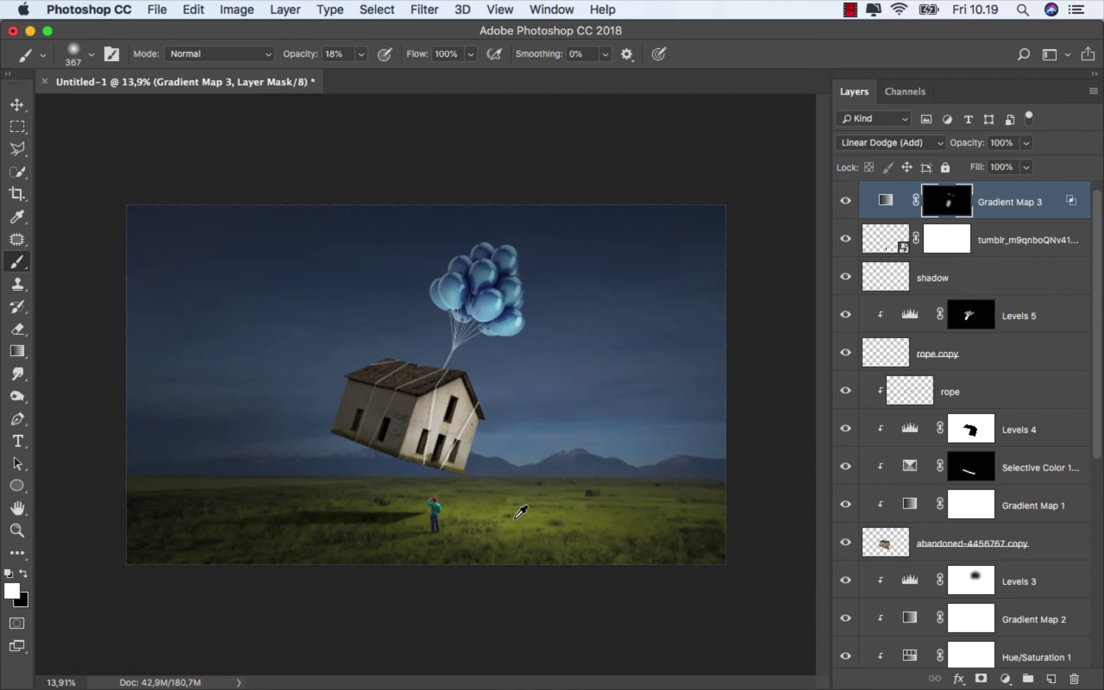
{"action": "scroll", "coordinate": [506, 514], "scroll_direction": "up", "scroll_amount": 2}
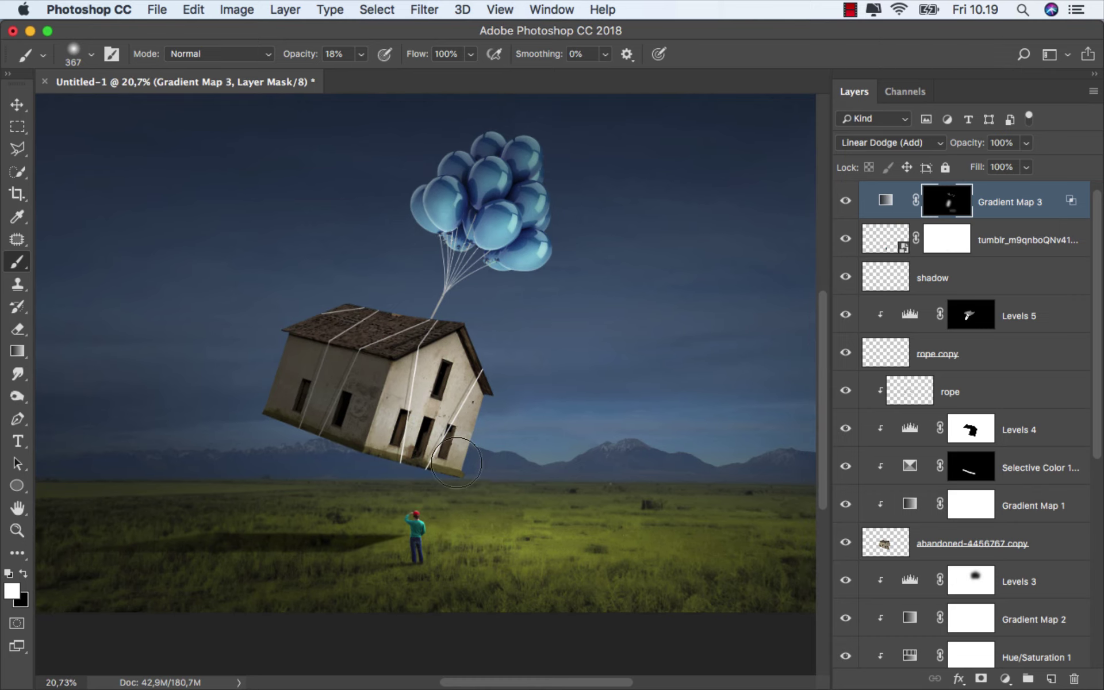
{"action": "scroll", "coordinate": [464, 469], "scroll_direction": "down", "scroll_amount": 1}
{"action": "left_click", "coordinate": [847, 202]}
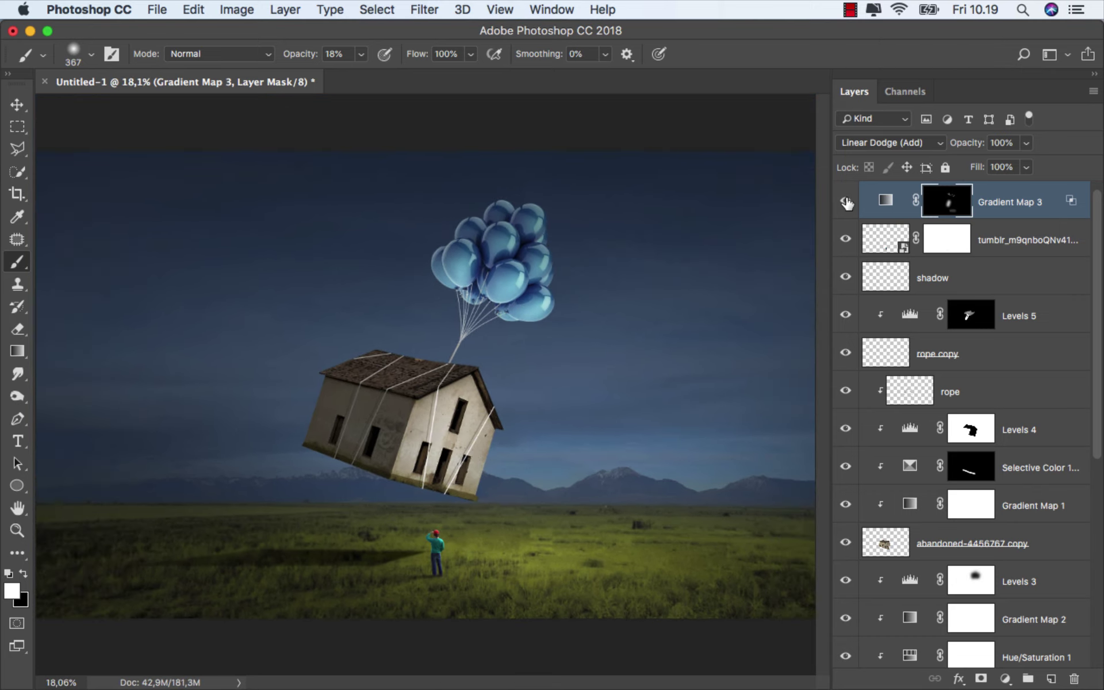
{"action": "left_click", "coordinate": [996, 206]}
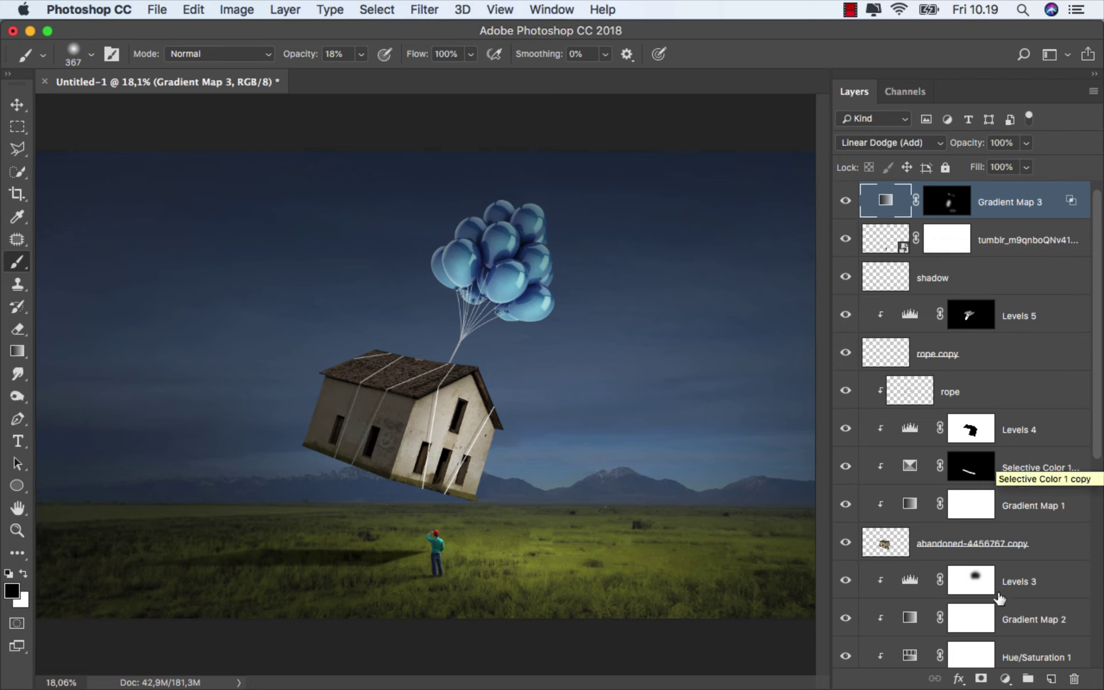
- Add a Gradient Fill layer with Radial style, Reverse checked and 444% scale
{"action": "left_click", "coordinate": [1005, 679]}
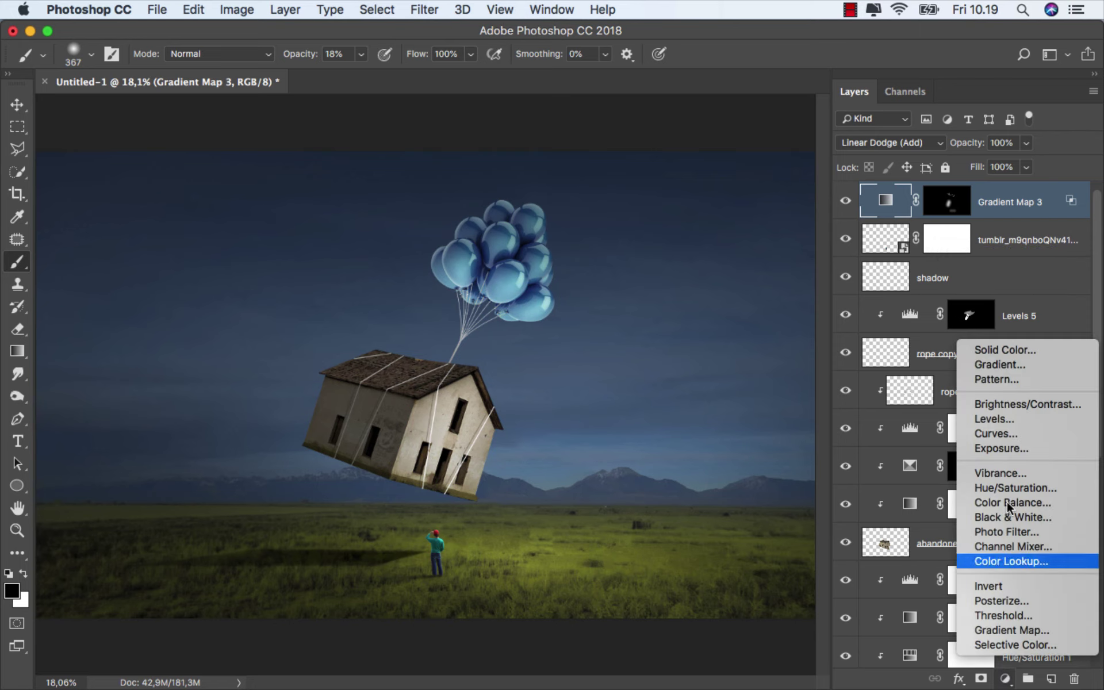
{"action": "left_click", "coordinate": [1026, 364]}
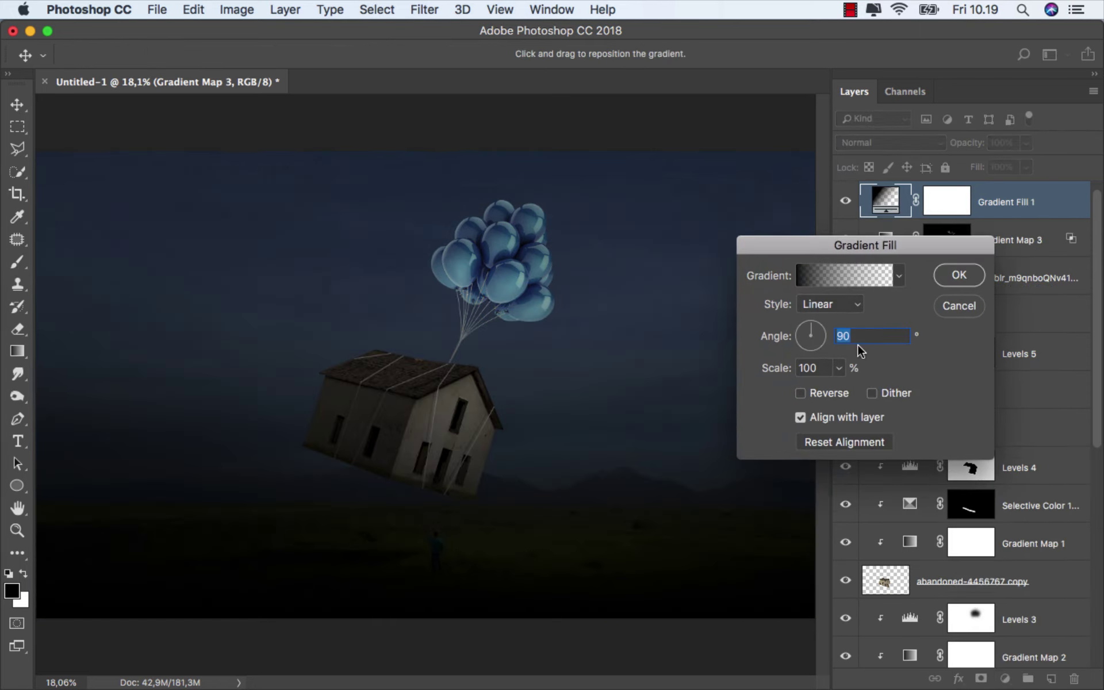
{"action": "left_click", "coordinate": [825, 307]}
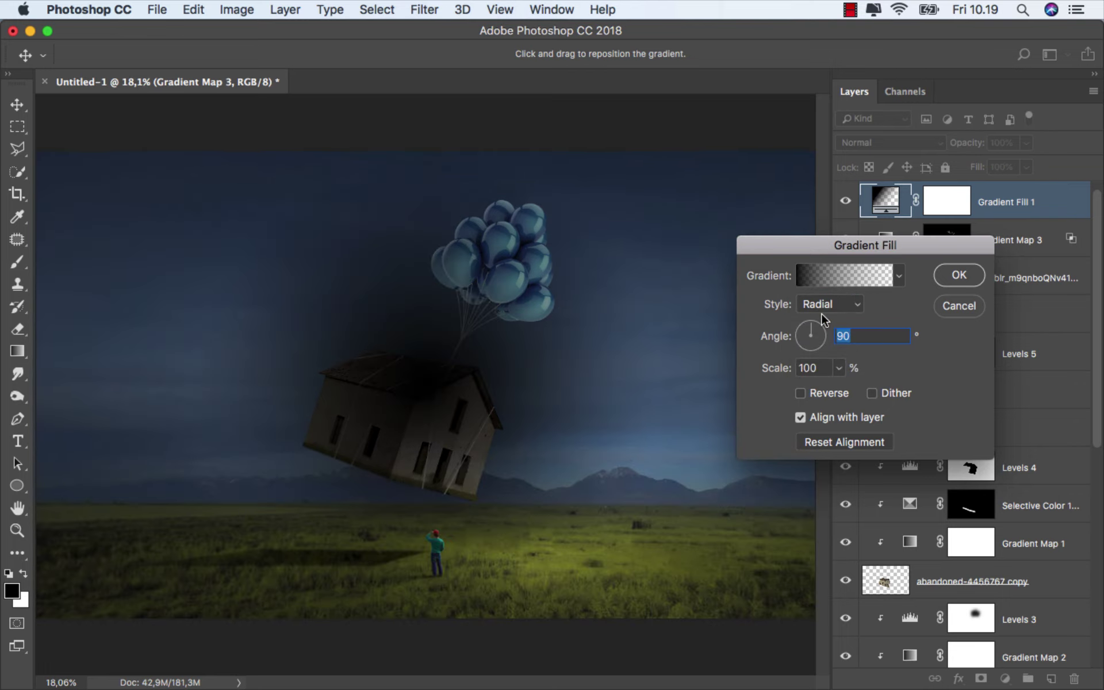
{"action": "left_click", "coordinate": [803, 393]}
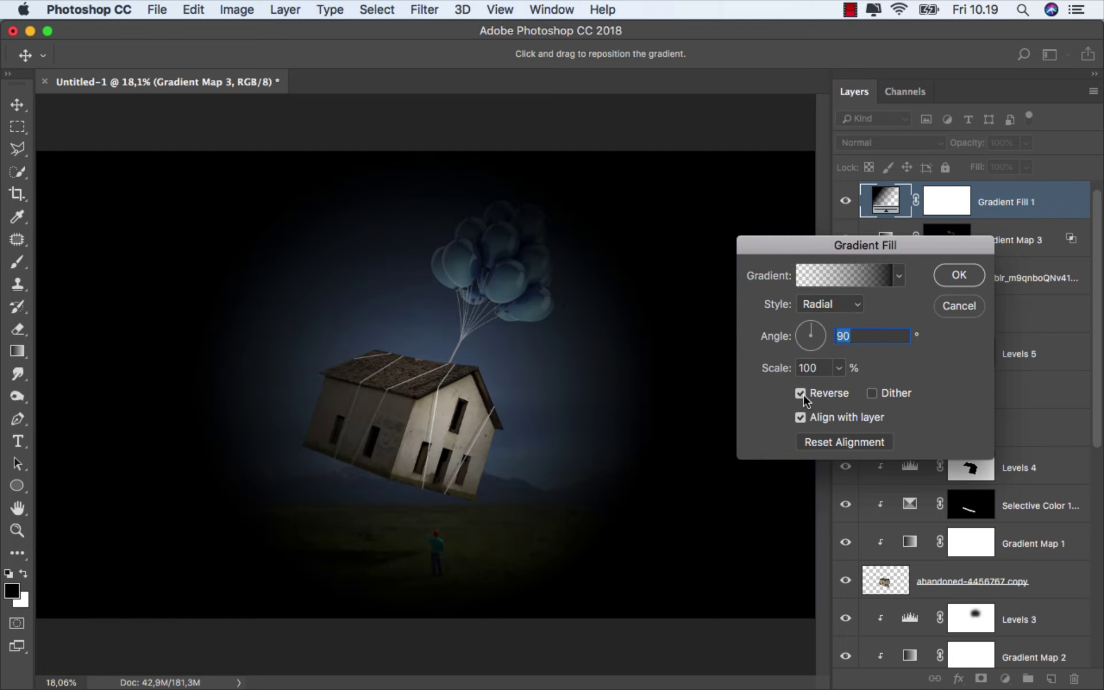
{"action": "double_click", "coordinate": [798, 368]}
{"action": "type", "text": "444"}
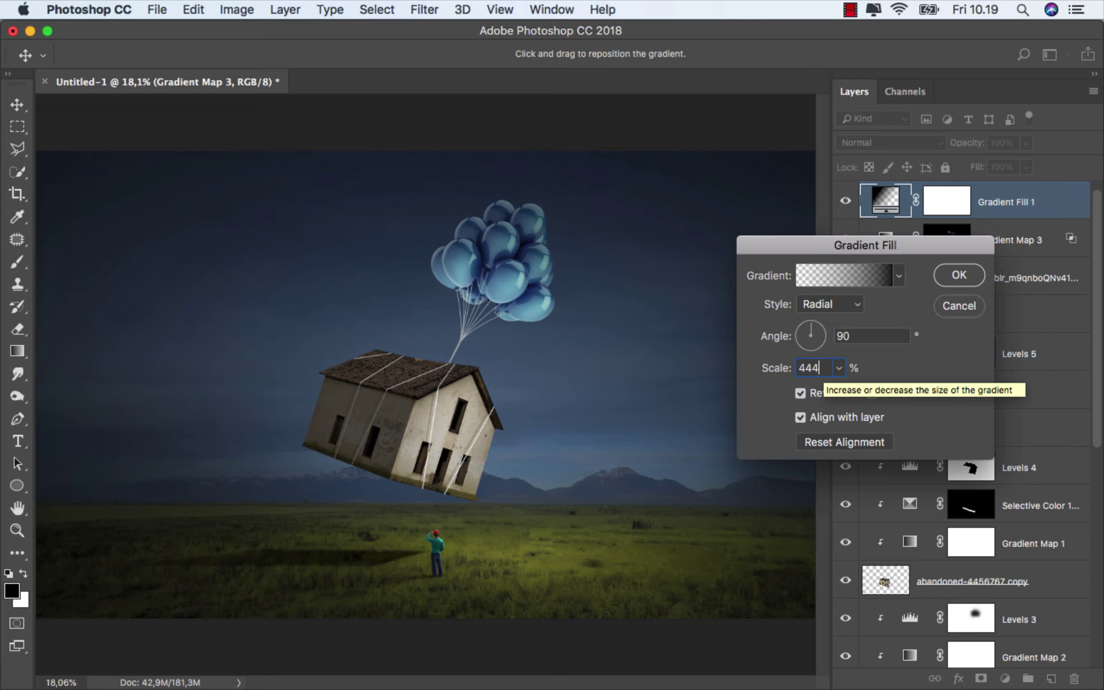
{"action": "left_click", "coordinate": [958, 275]}
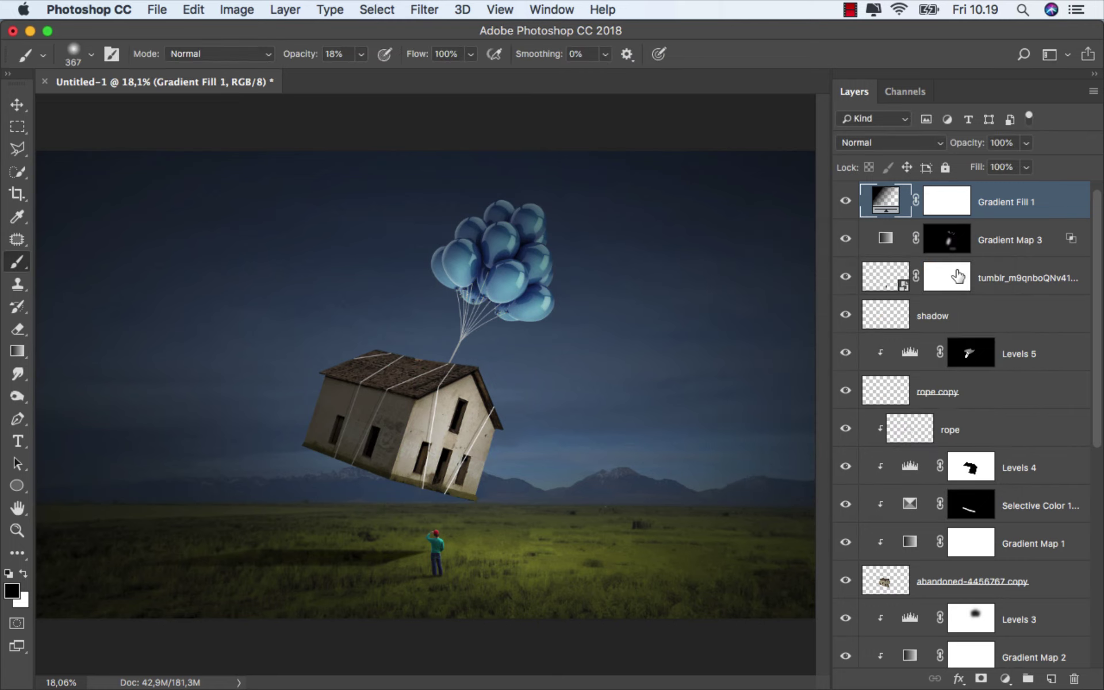
- Blend the vignette in Soft Light, compare it hidden and shown, and recheck its settings
{"action": "left_click", "coordinate": [867, 146]}
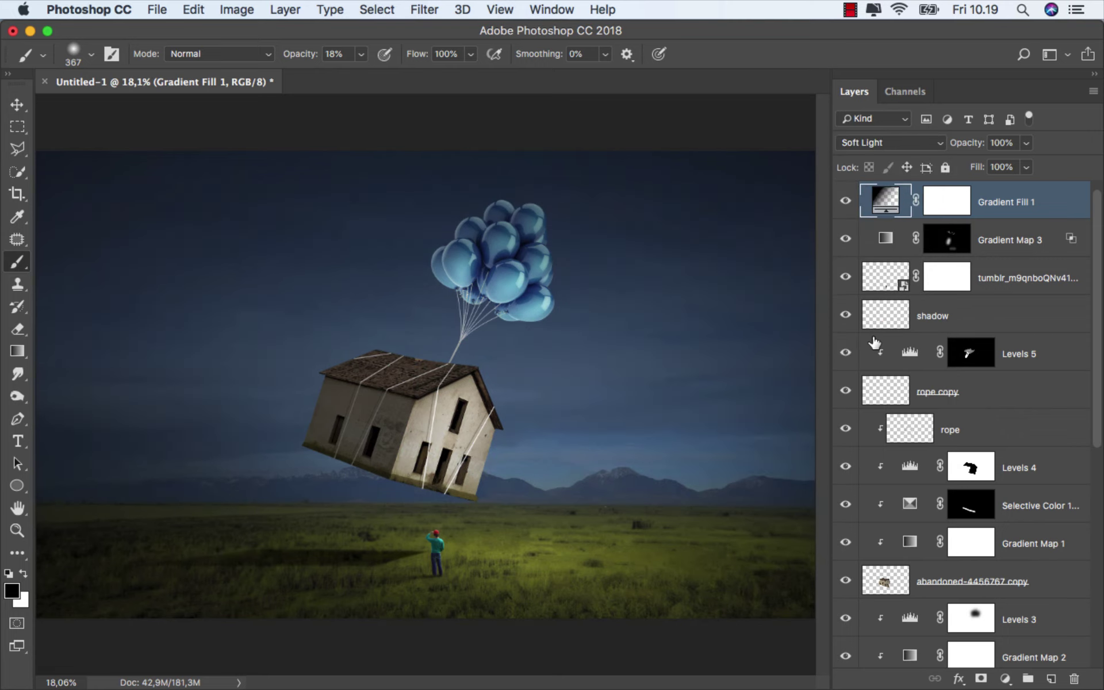
{"action": "left_click", "coordinate": [845, 201]}
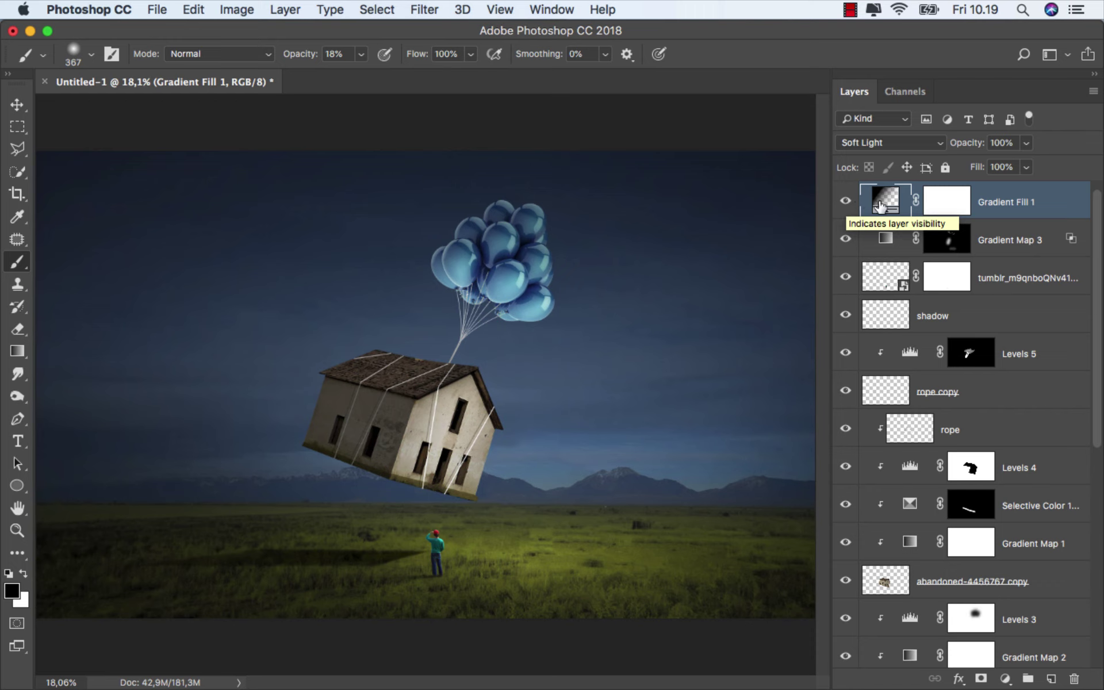
{"action": "double_click", "coordinate": [881, 206]}
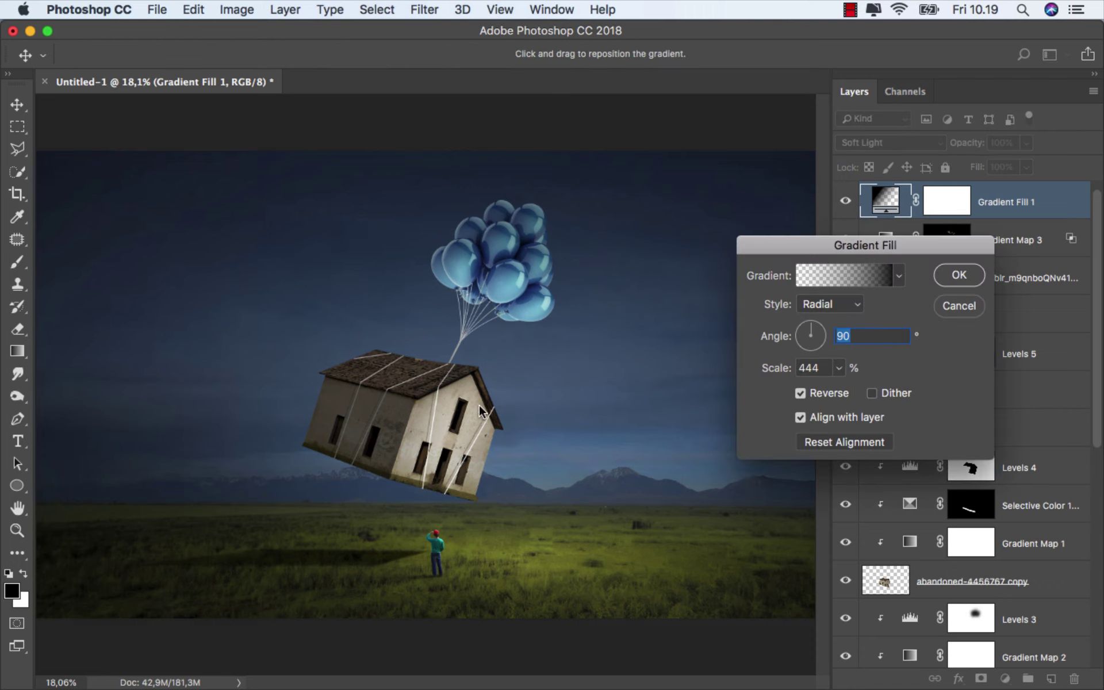
{"action": "left_click", "coordinate": [959, 275]}
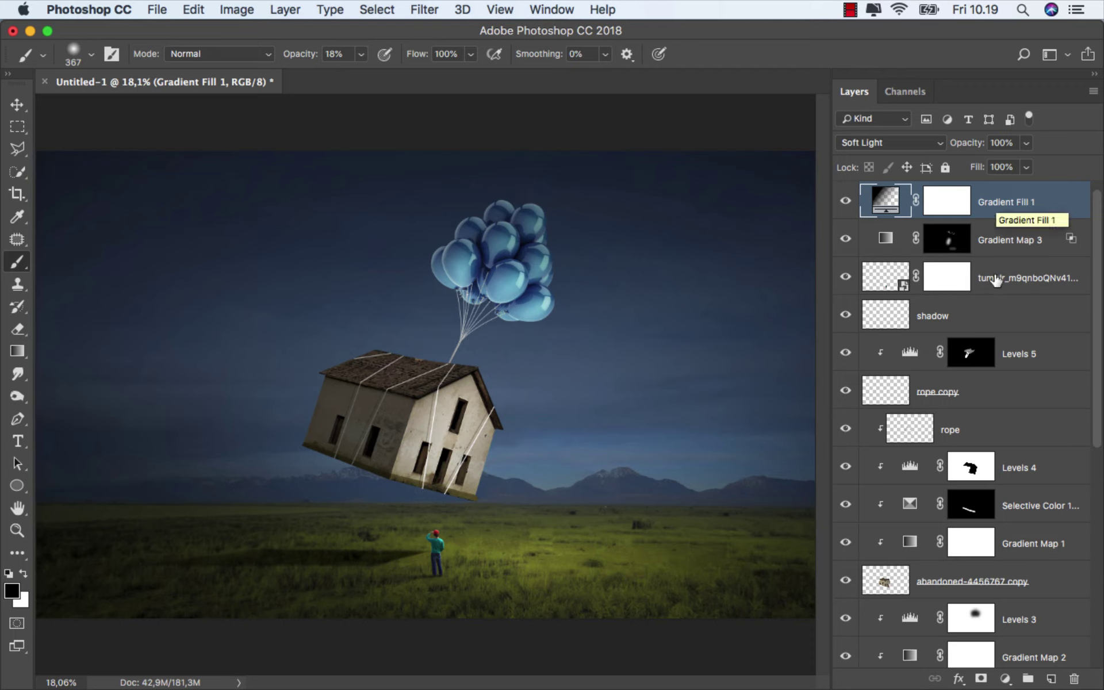
- Add a Vibrance adjustment layer with vibrance about +69 and saturation about +72
{"action": "left_click", "coordinate": [1006, 679]}
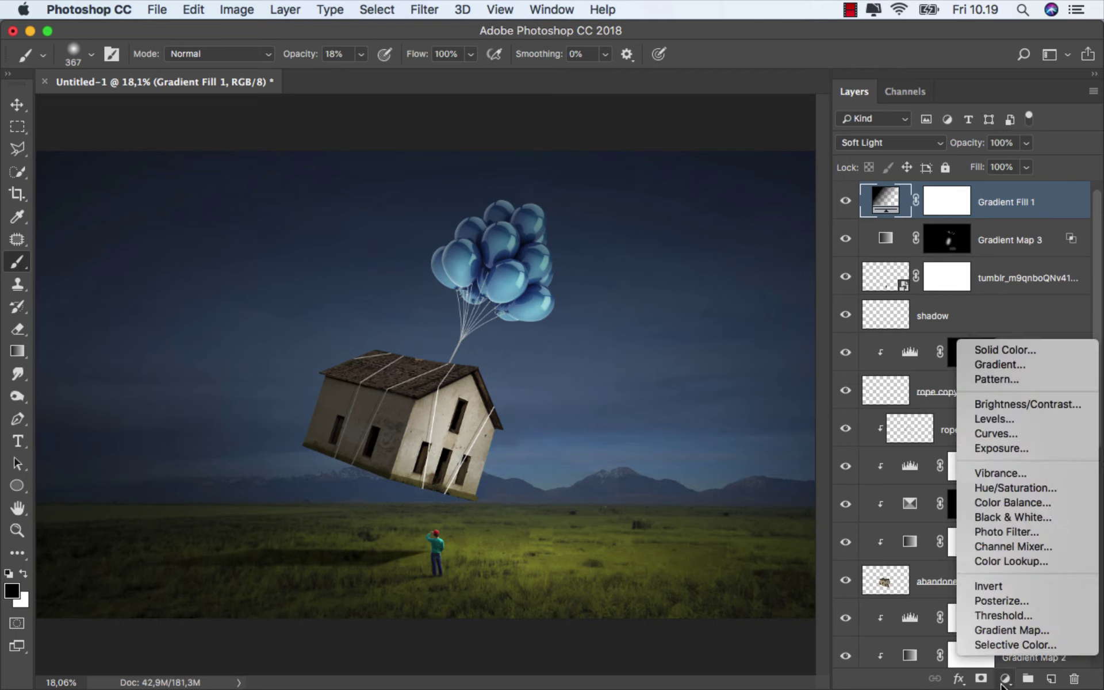
{"action": "left_click", "coordinate": [1022, 474]}
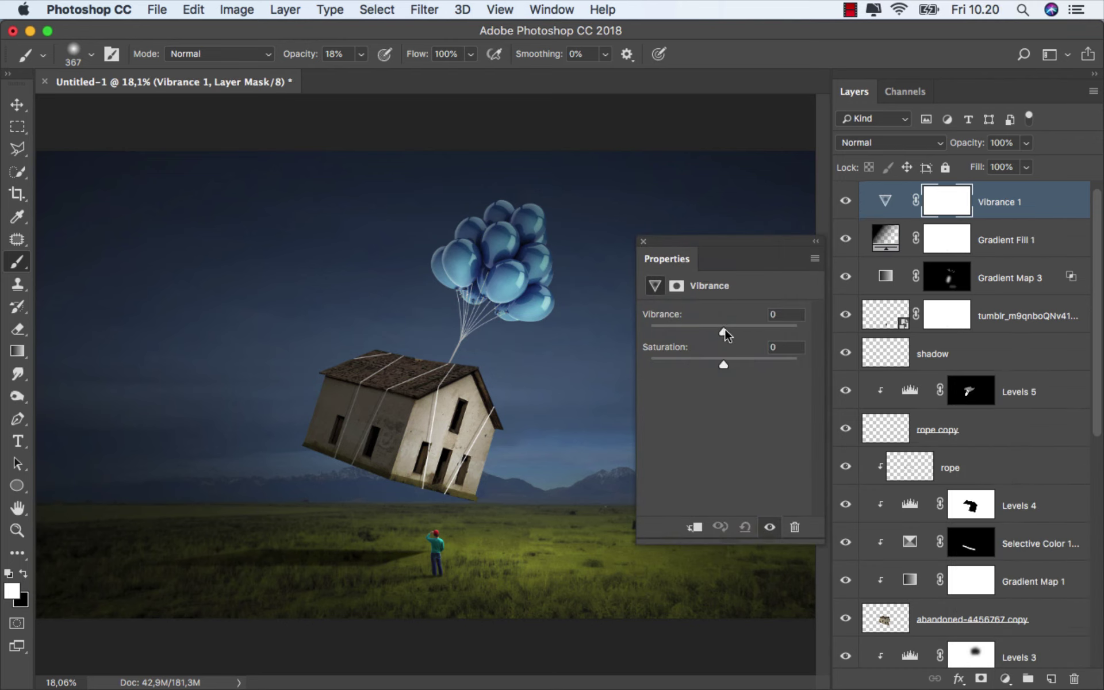
{"action": "left_click_drag", "start_coordinate": [725, 333], "coordinate": [761, 333]}
{"action": "left_click_drag", "start_coordinate": [769, 328], "coordinate": [773, 329]}
{"action": "mouse_move", "coordinate": [723, 364]}
{"action": "left_mouse_down"}
{"action": "mouse_move", "coordinate": [778, 363]}
{"action": "mouse_move", "coordinate": [730, 361]}
{"action": "left_mouse_up"}
{"action": "left_click", "coordinate": [643, 241]}
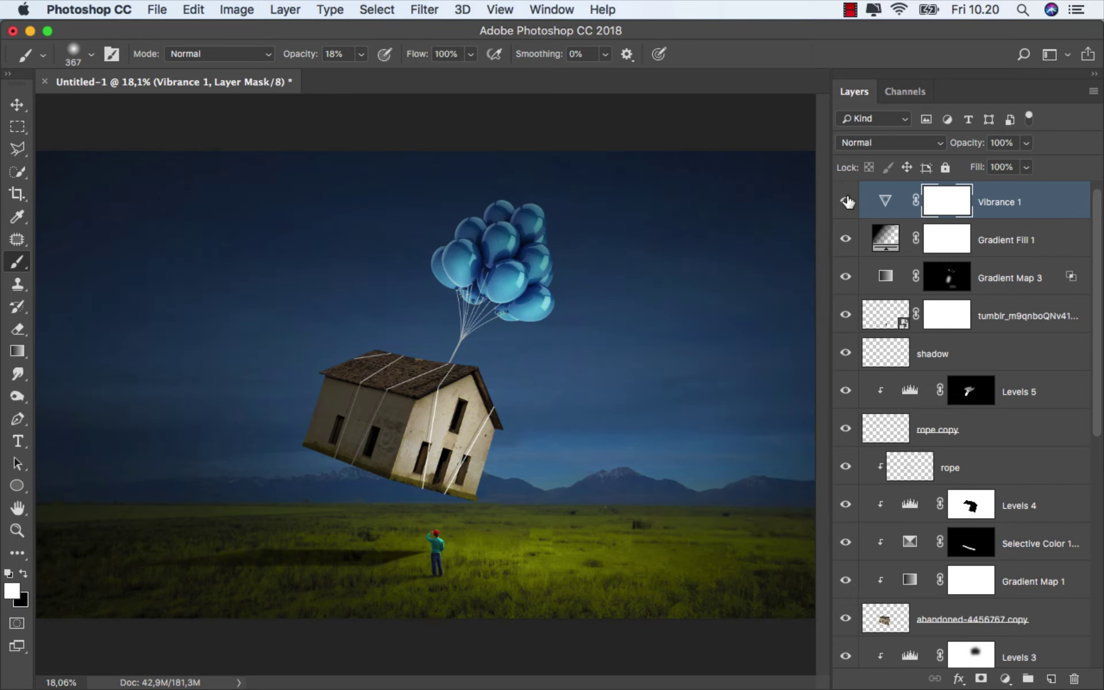
{"action": "left_click", "coordinate": [1034, 207]}
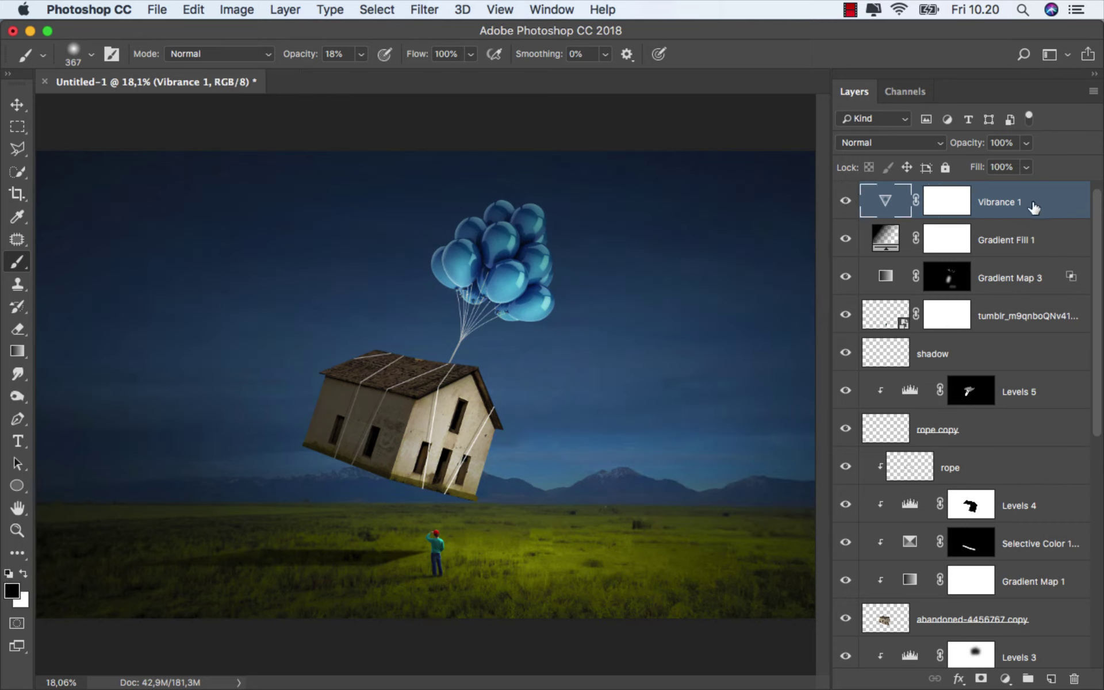
- Add a Curves layer with points at 191, 128 and 64, nudging the top point up slightly
{"action": "key", "text": "v"}
{"action": "left_click", "coordinate": [1005, 679]}
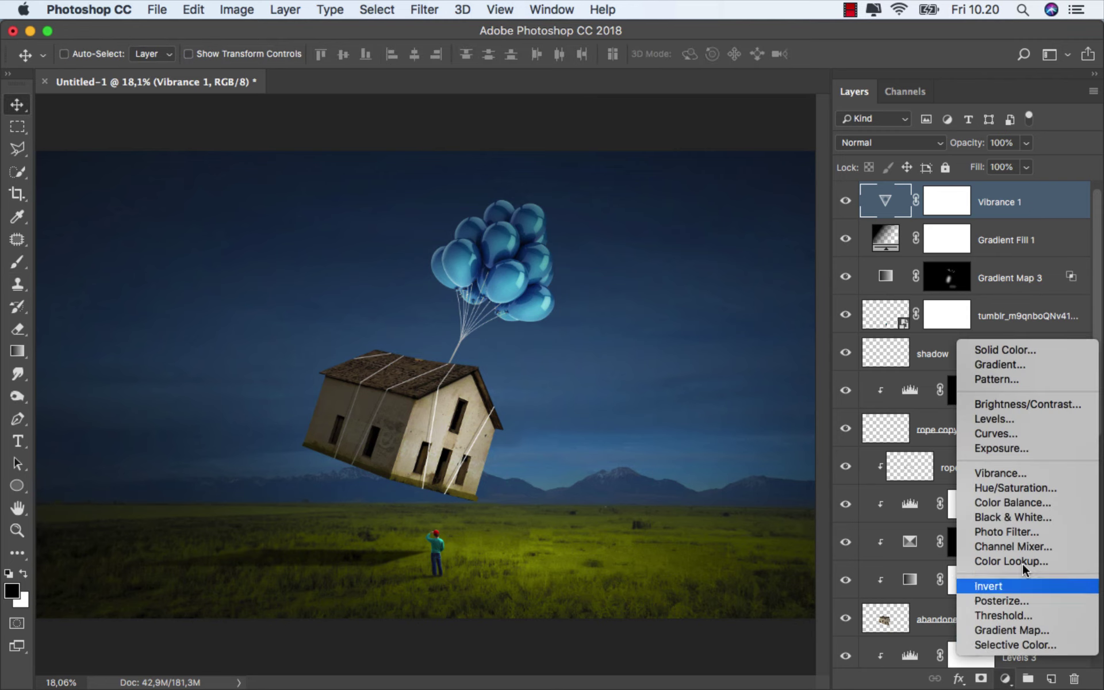
{"action": "left_click", "coordinate": [1026, 435]}
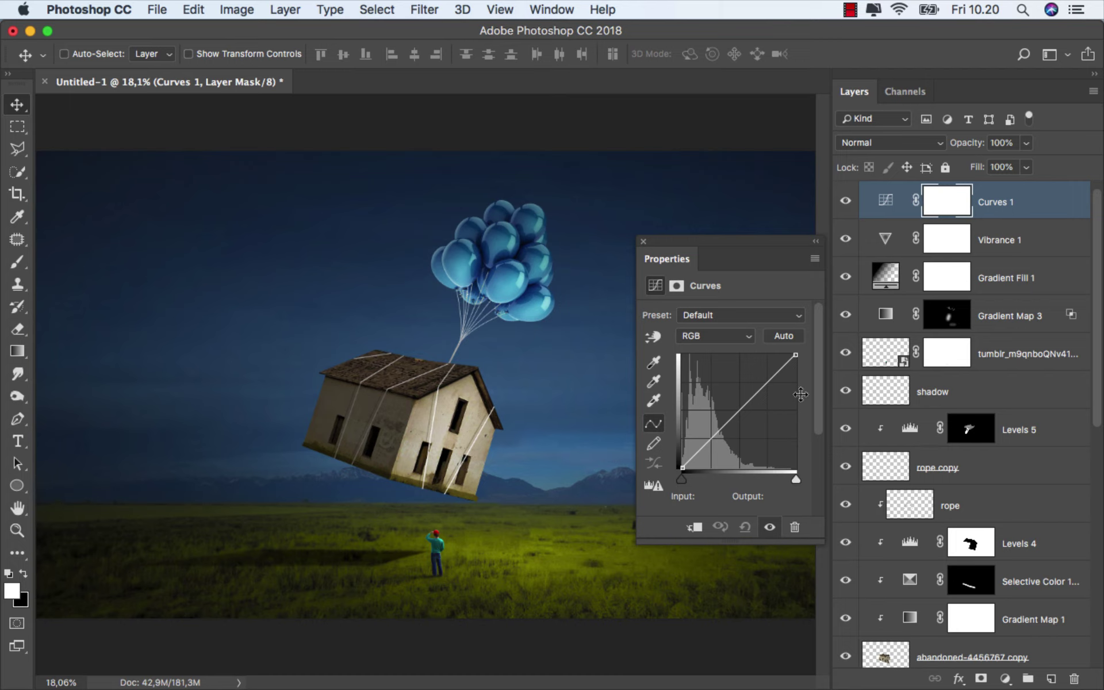
{"action": "left_click", "coordinate": [767, 382]}
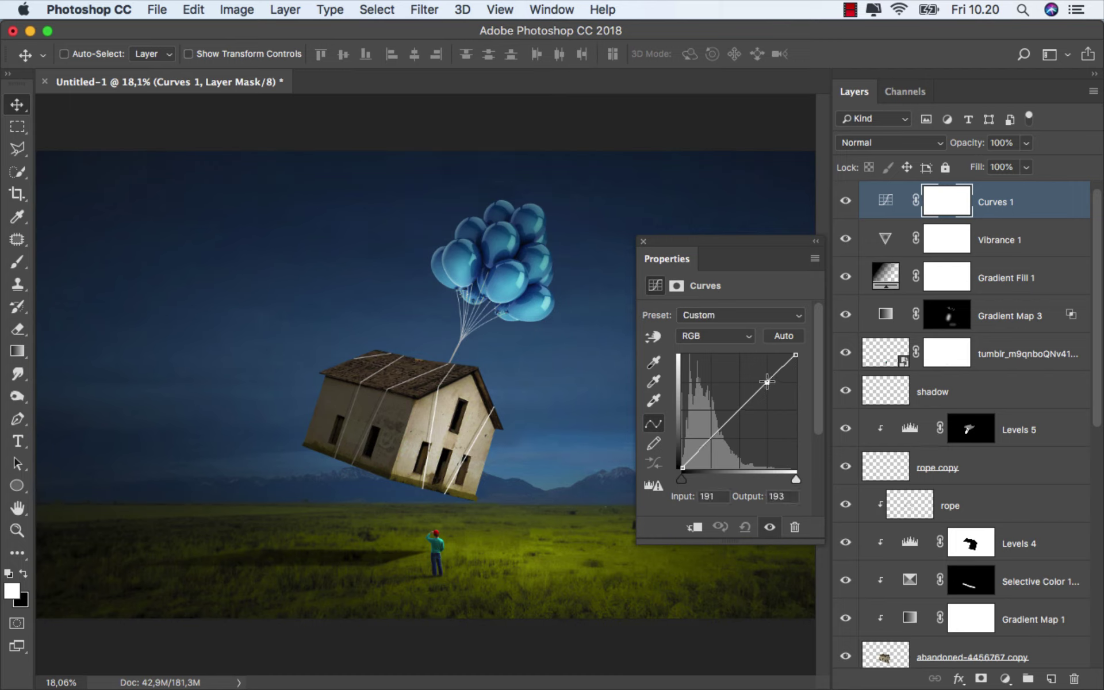
{"action": "left_click", "coordinate": [740, 410]}
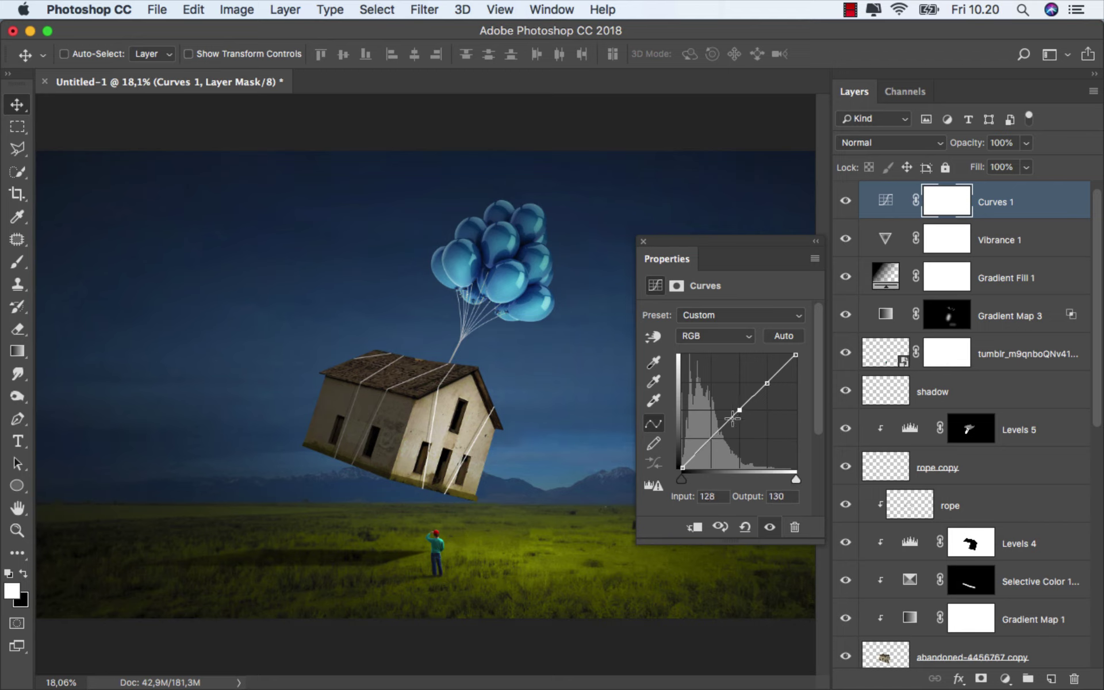
{"action": "left_click", "coordinate": [710, 439]}
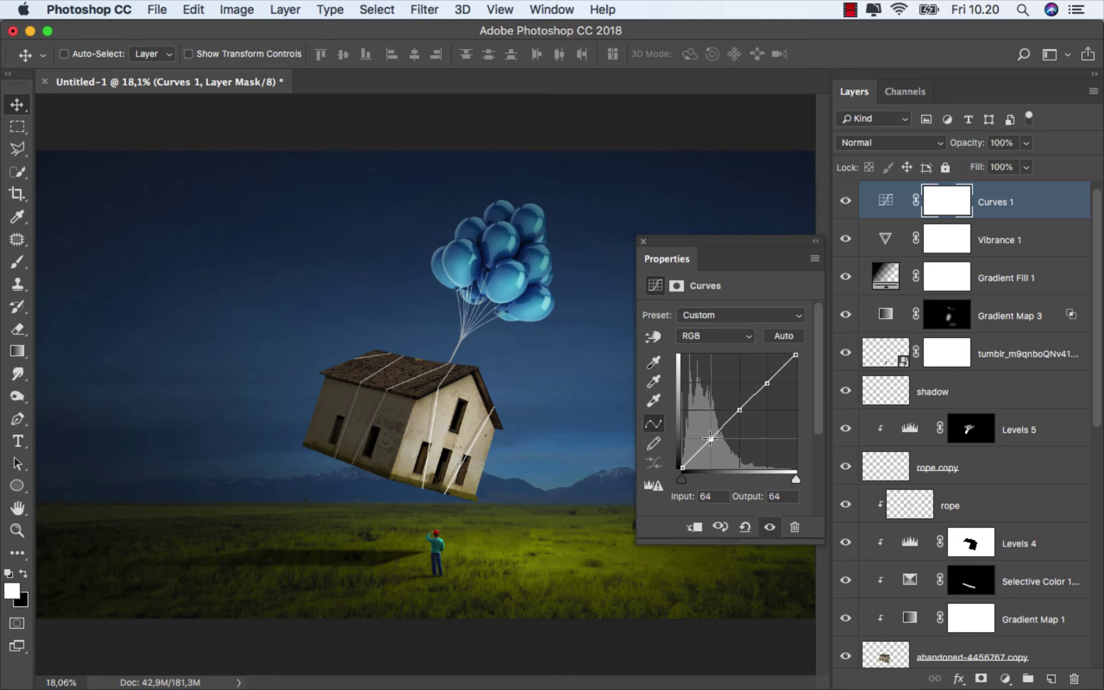
{"action": "left_click", "coordinate": [767, 382]}
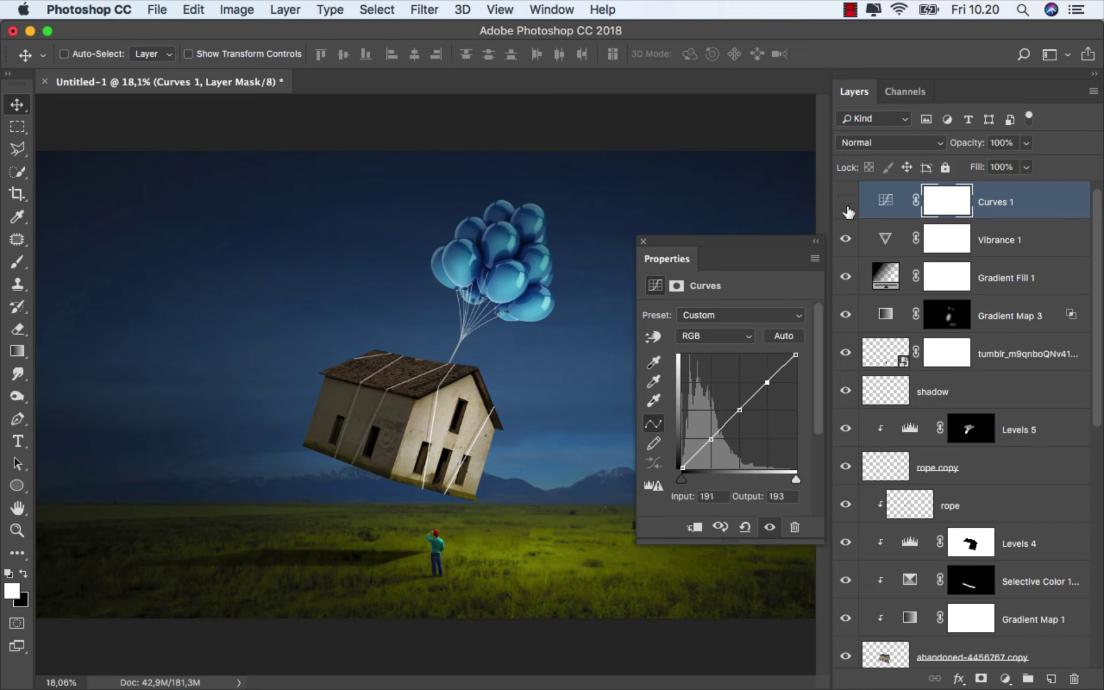
{"action": "left_click", "coordinate": [644, 241]}
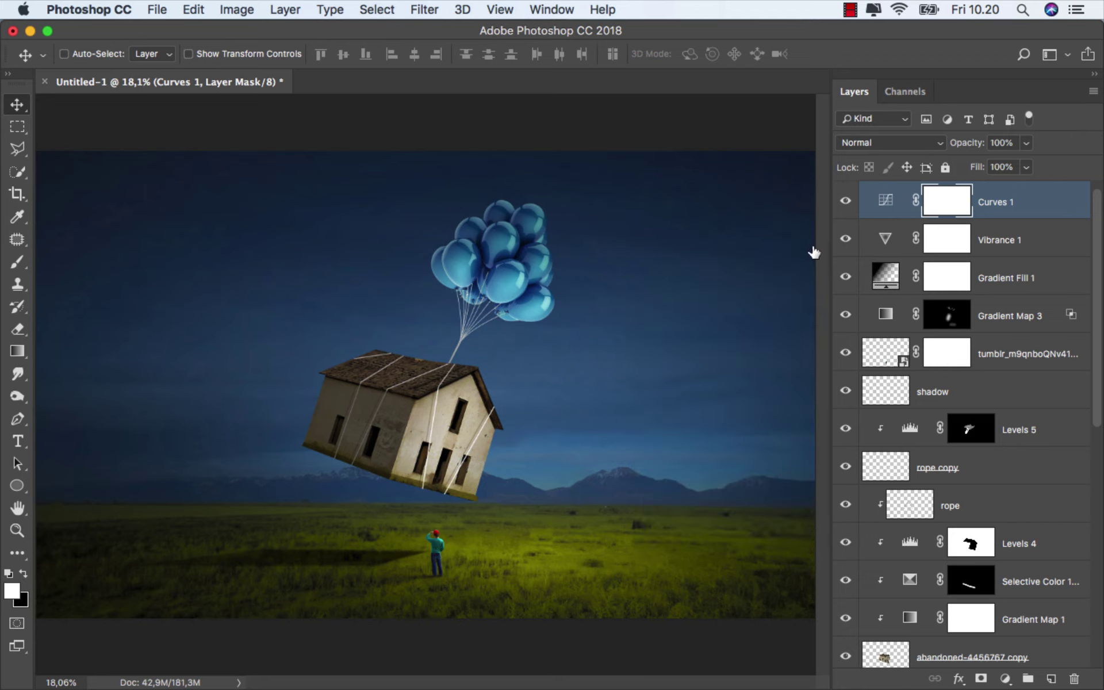
{"action": "key", "text": "super+0"}
{"action": "left_click", "coordinate": [895, 203]}
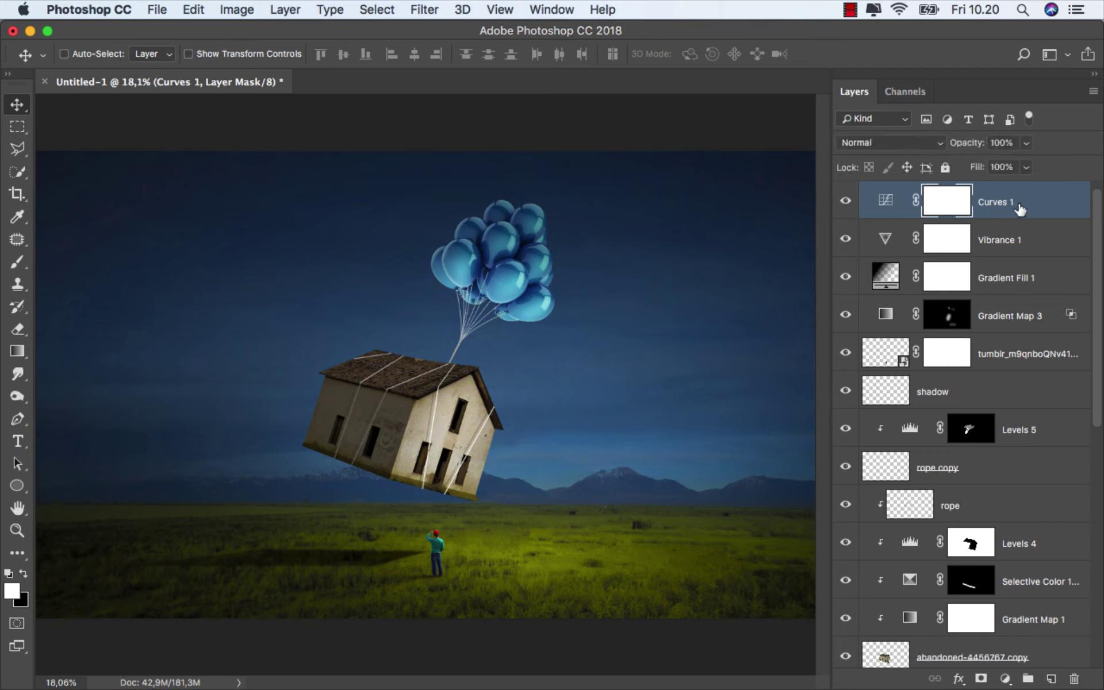